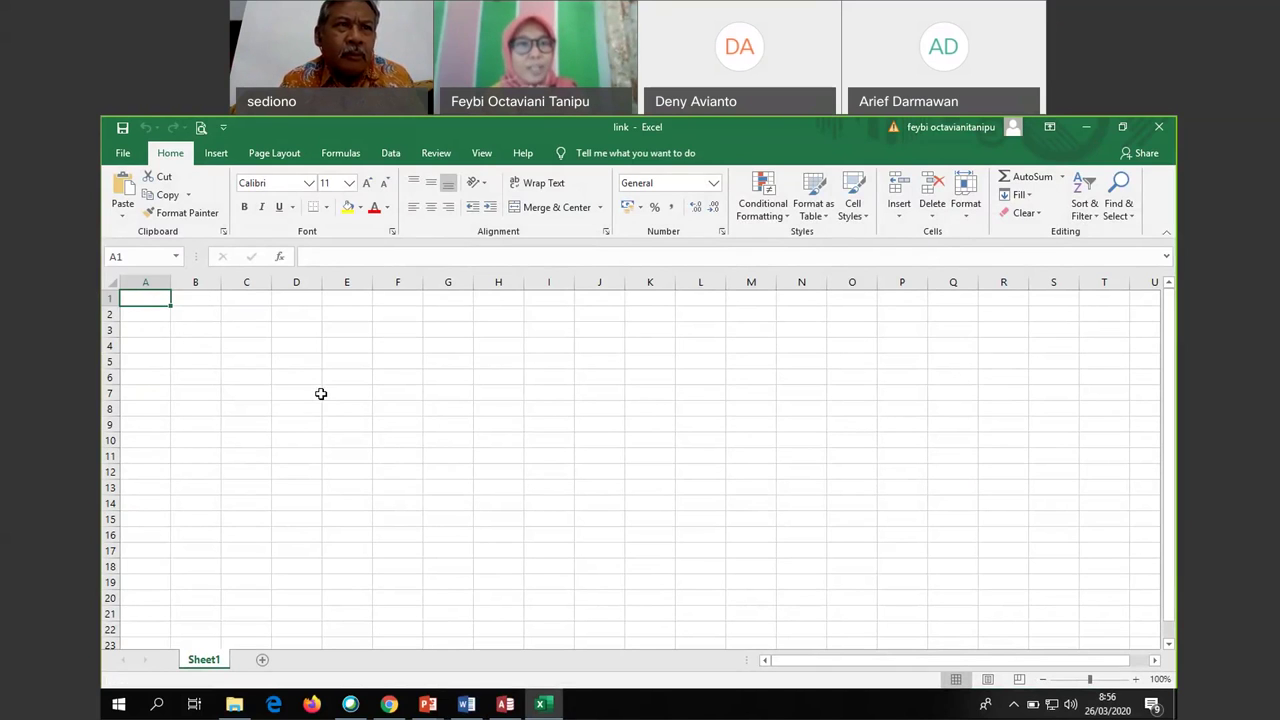
Start creating a new data source through Microsoft Query as external data for the link workbook
click(505, 705)
click(541, 704)
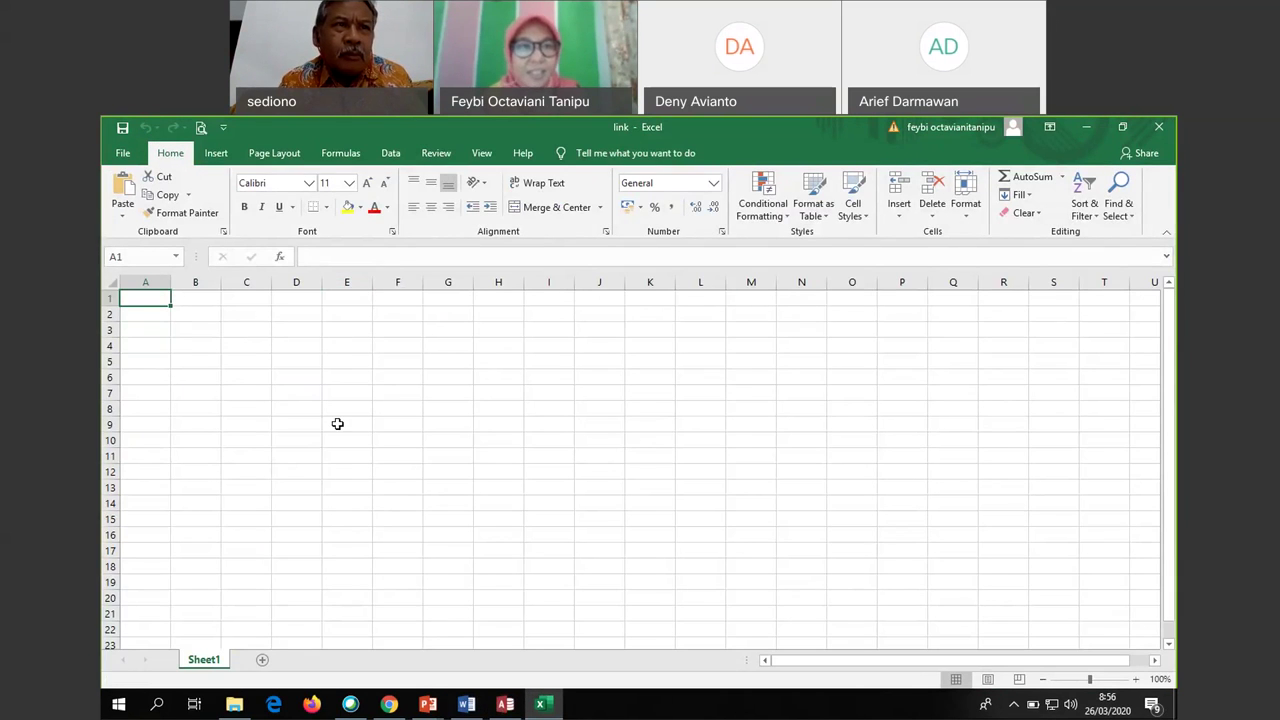
click(391, 154)
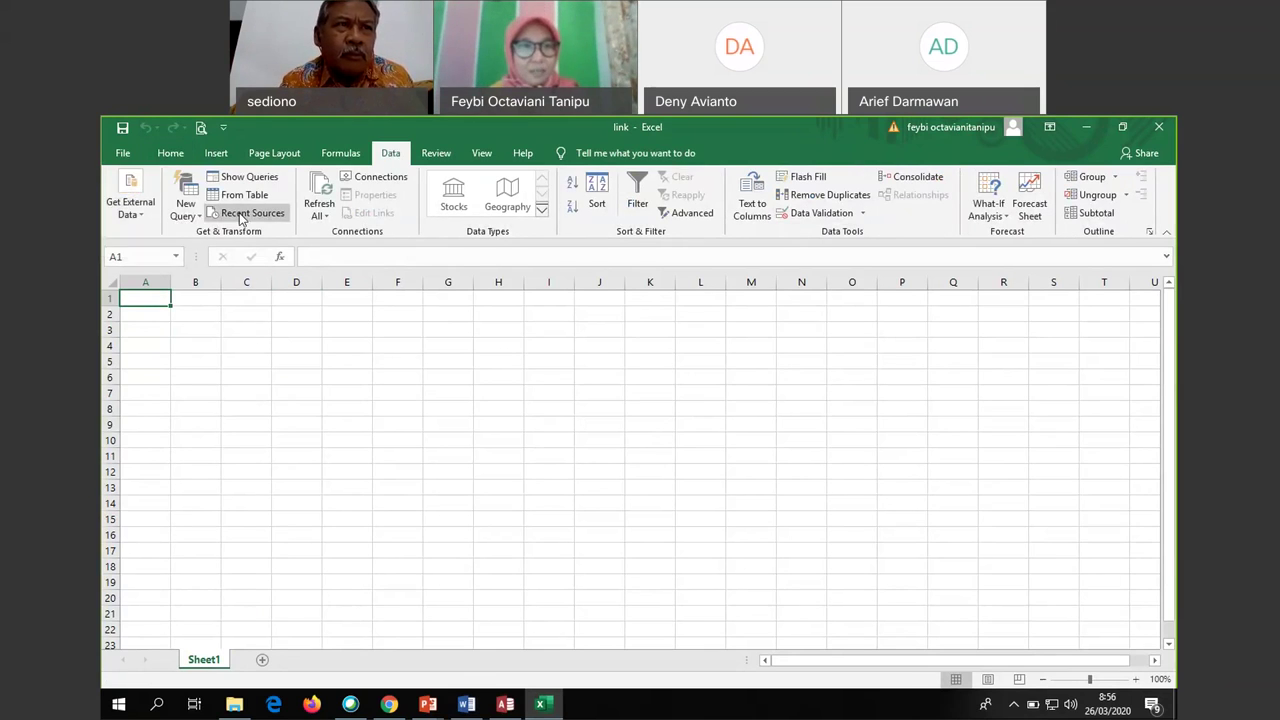
click(141, 214)
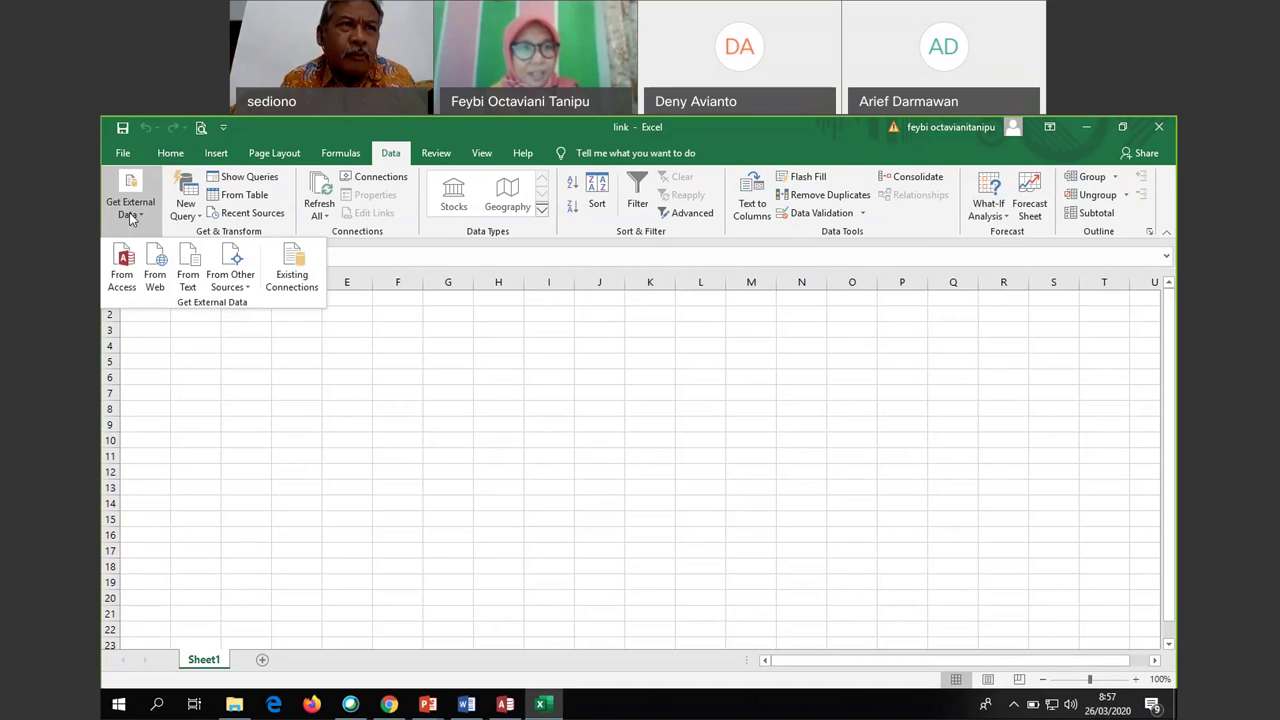
click(246, 288)
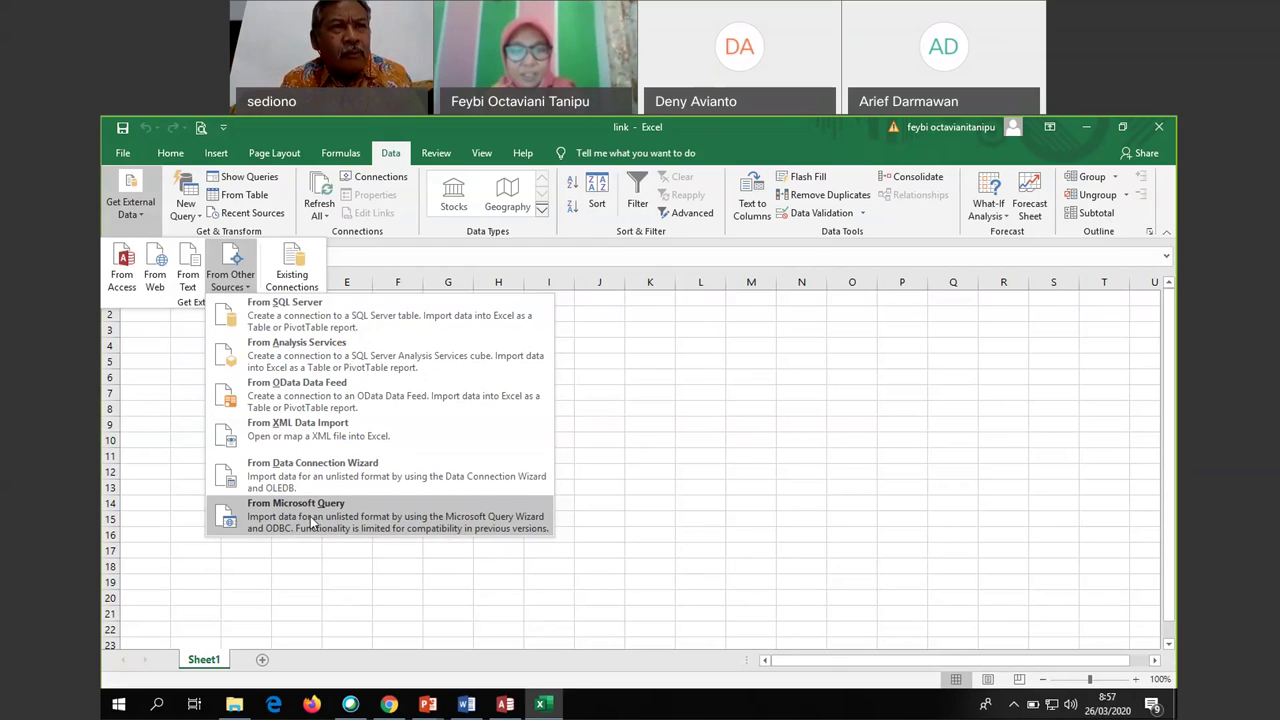
click(484, 521)
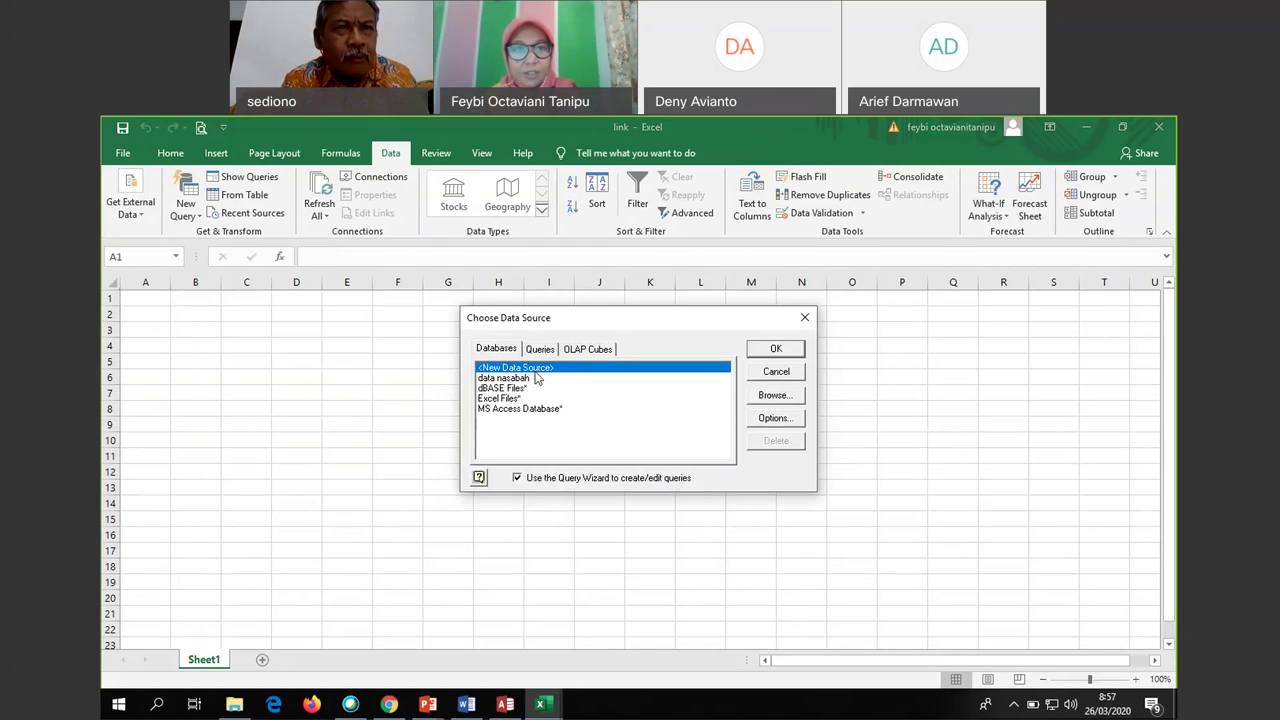
click(776, 350)
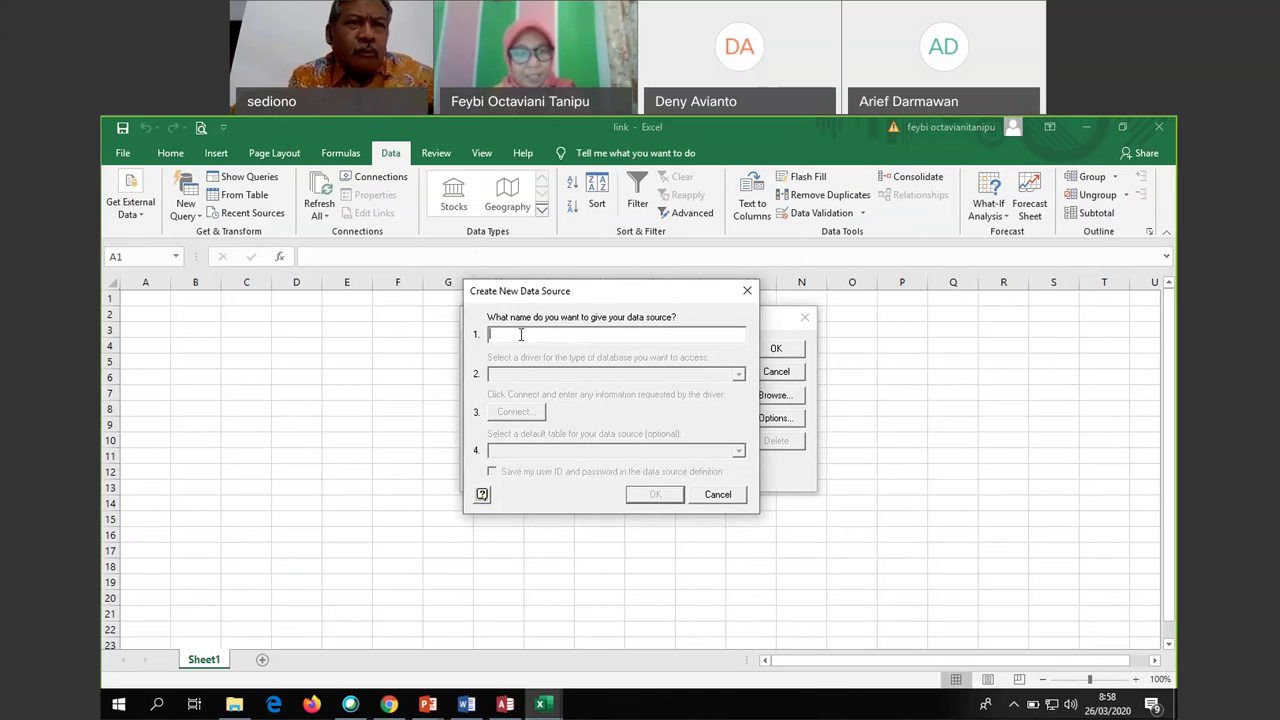
Name the new data source Data_Nasabah, with an underscore between the two words
text(D)
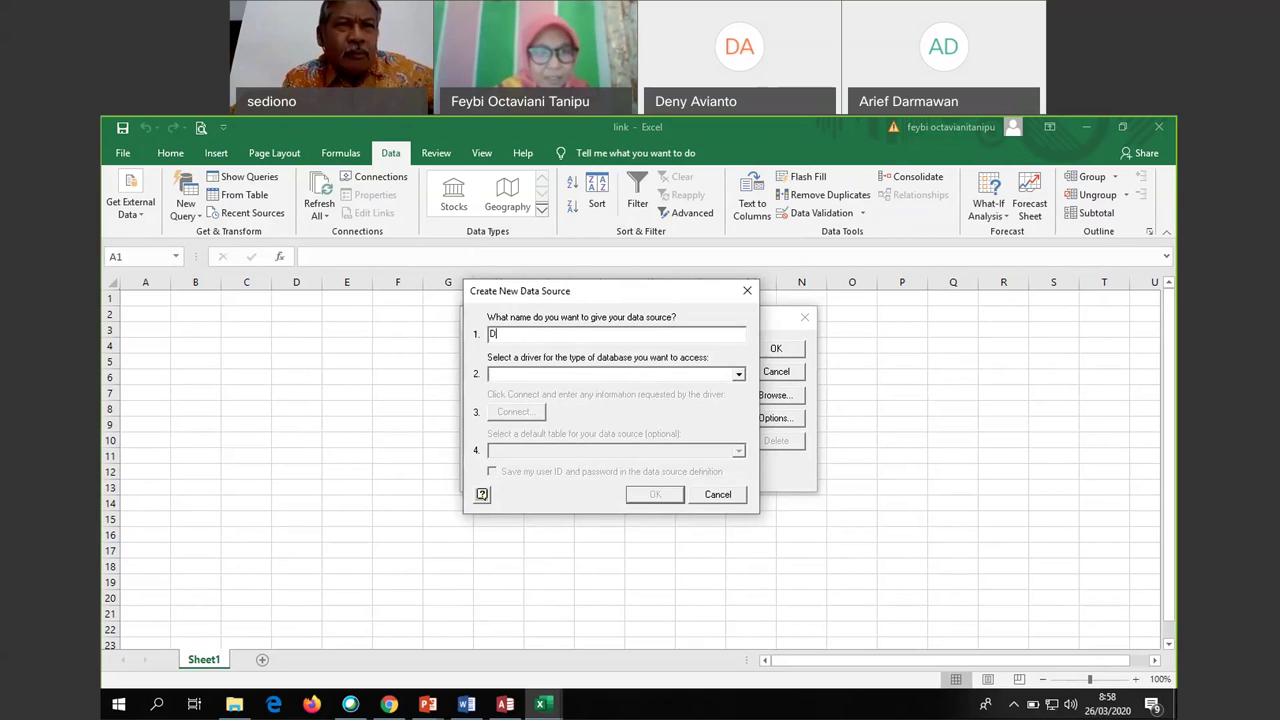
text(ata Nasabah)
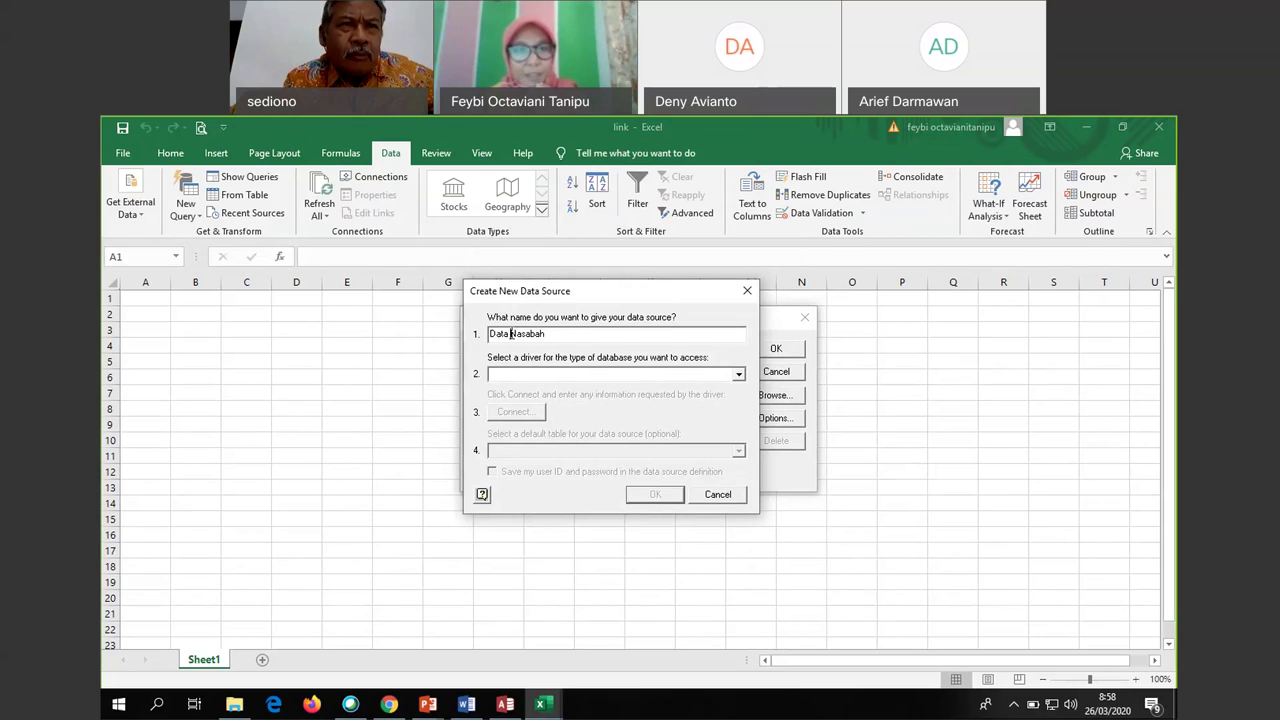
key(shift+Left)
key(shift+Left)
key(shift+Left)
key(shift+Left)
key(shift+Left)
key(shift+Left)
key(shift+Left)
key(shift+Left)
text(_Nasabah)
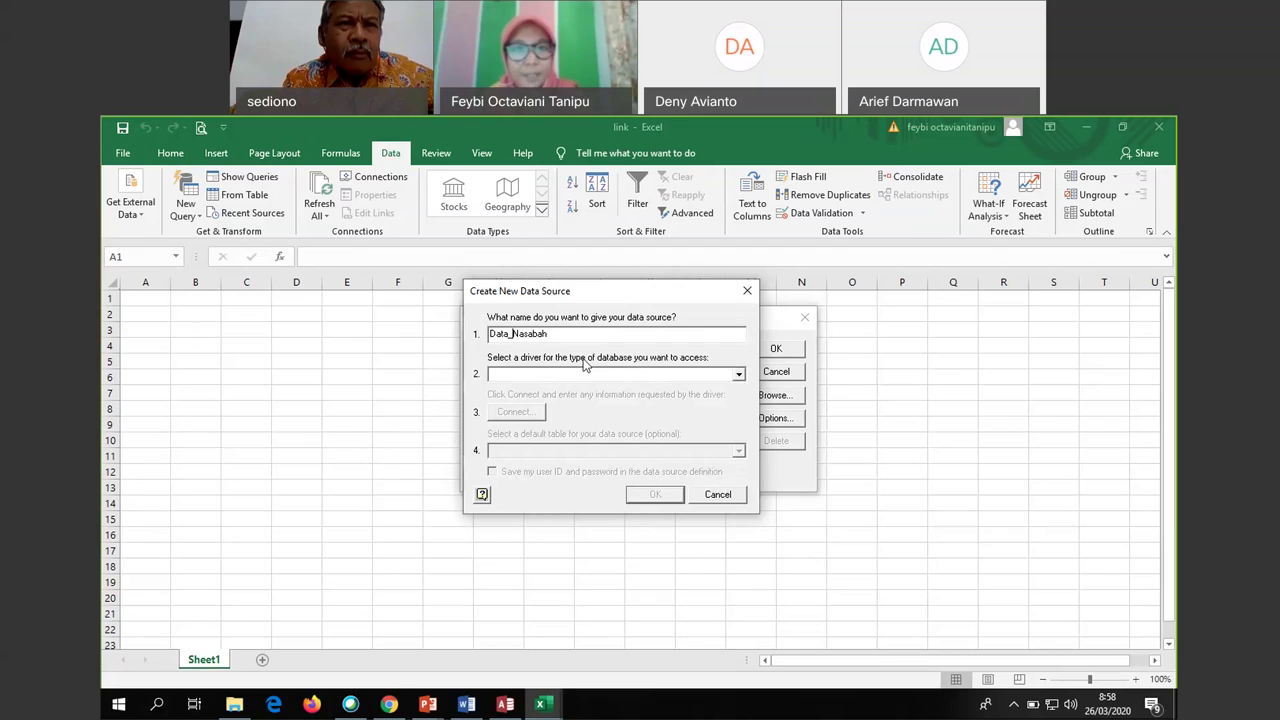
Check the database's file format in Access, then choose Microsoft Access Driver (*.mdb) as the data source's driver
click(740, 376)
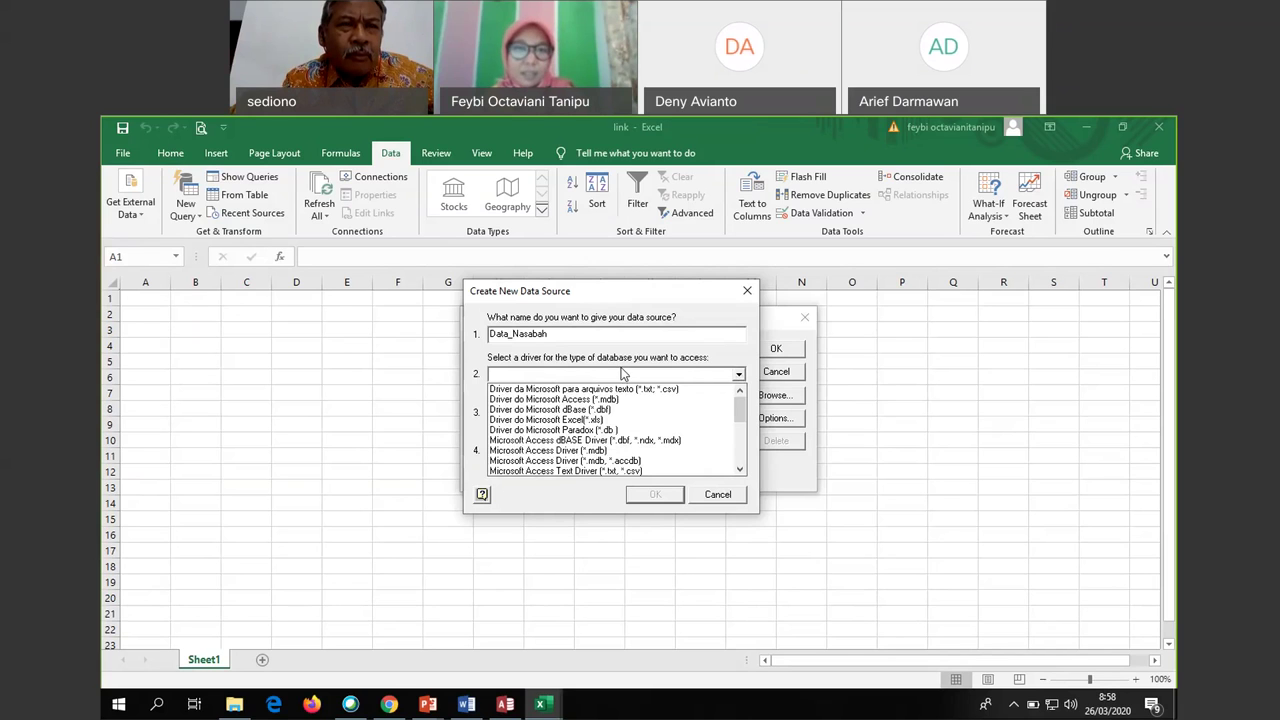
click(509, 704)
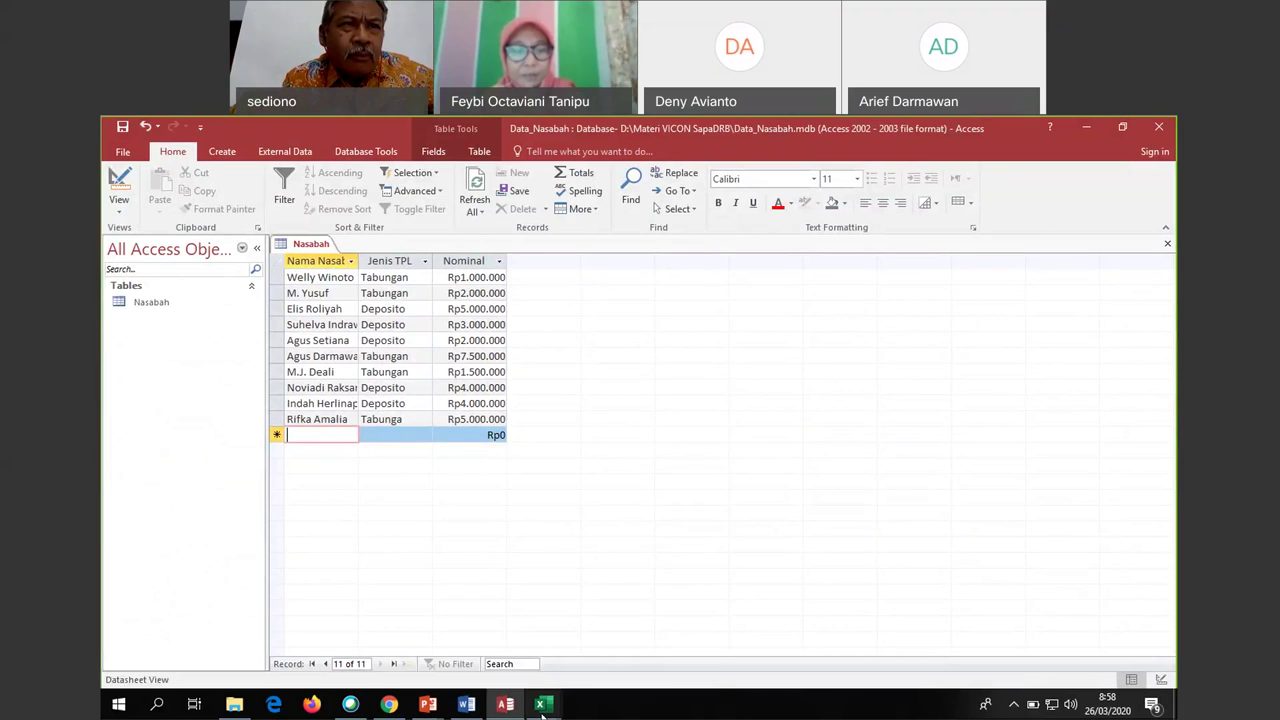
mouse_move(543, 704)
click(624, 646)
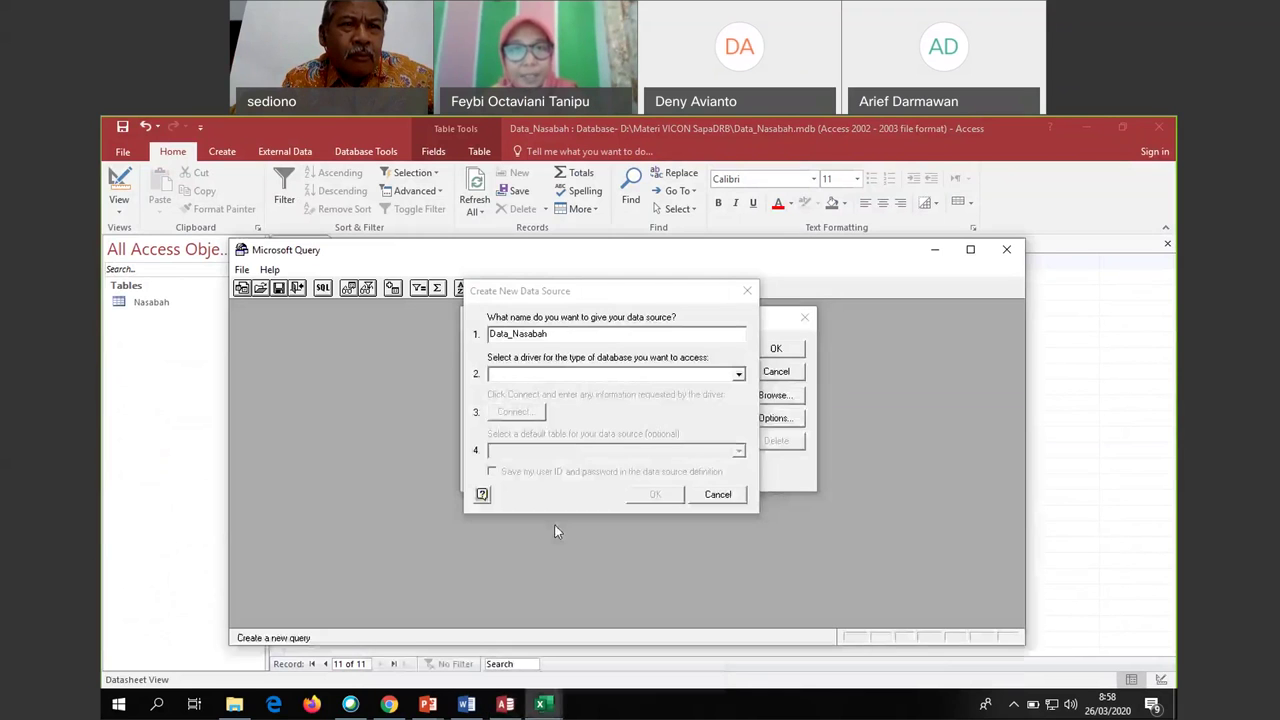
click(739, 375)
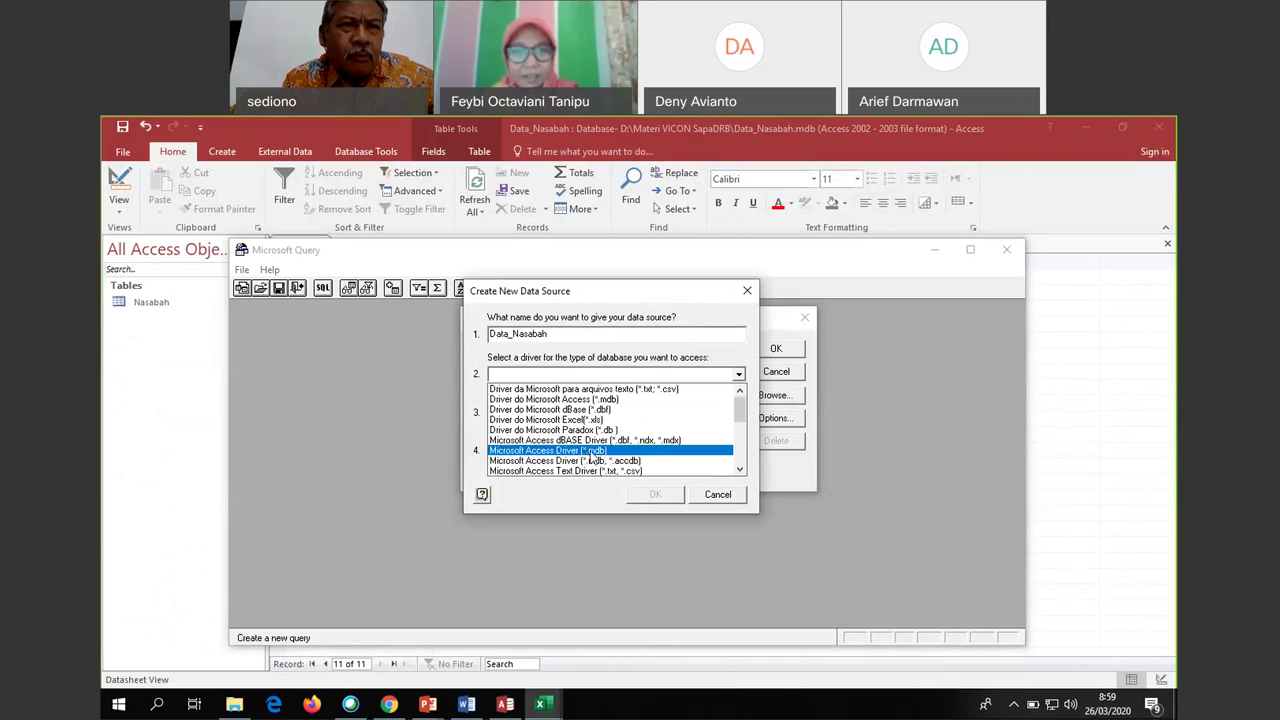
click(592, 452)
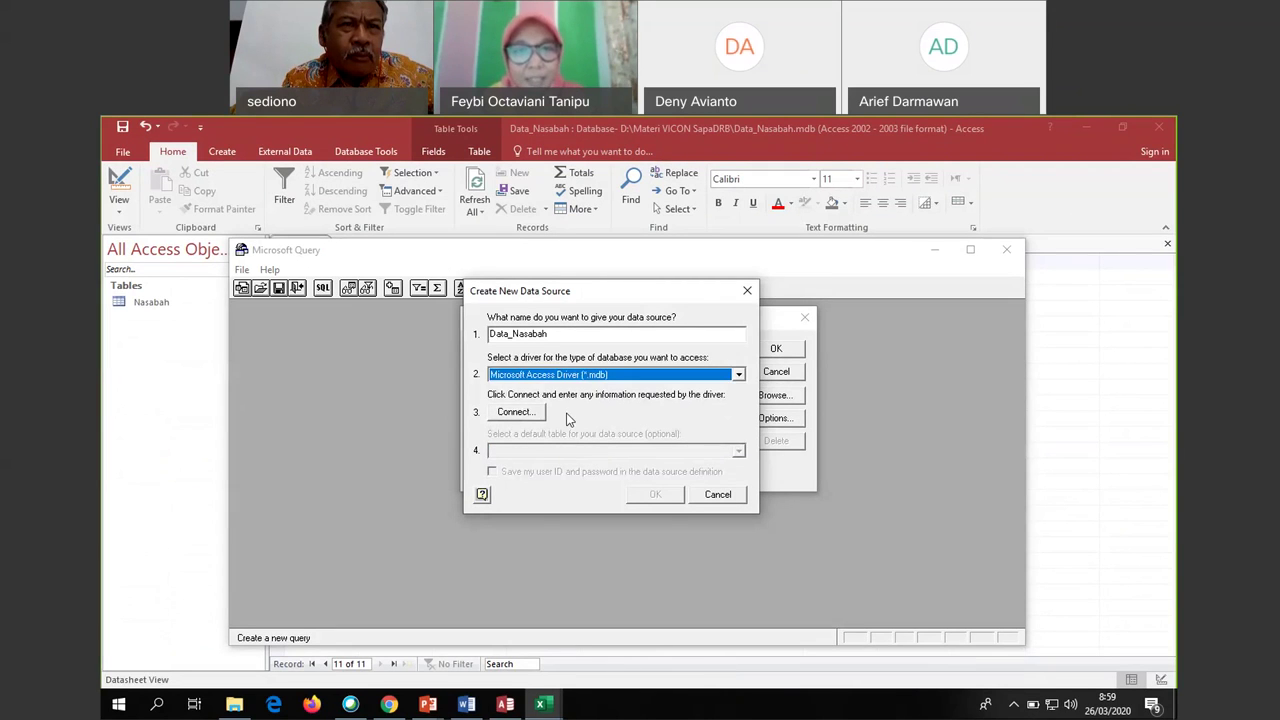
Start connecting to a database and browse to the Materi VICON SapaDRB folder on drive d:, checking the file location in Access
click(516, 413)
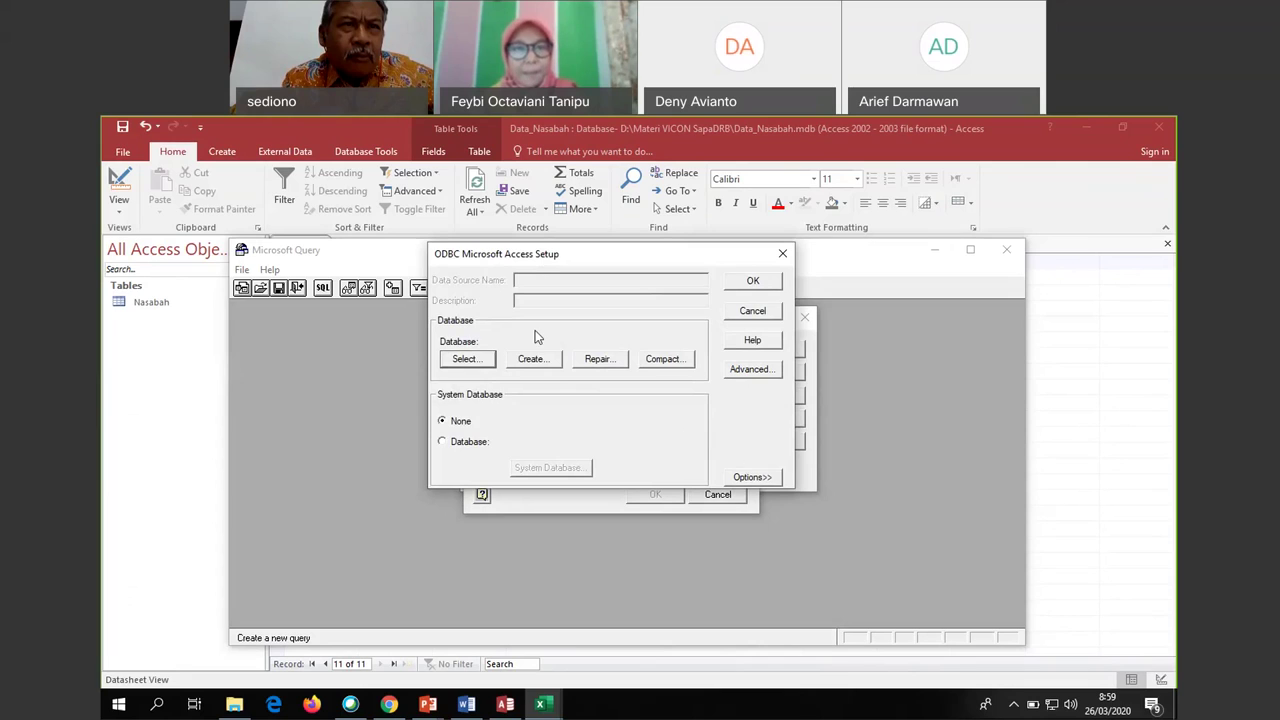
click(467, 359)
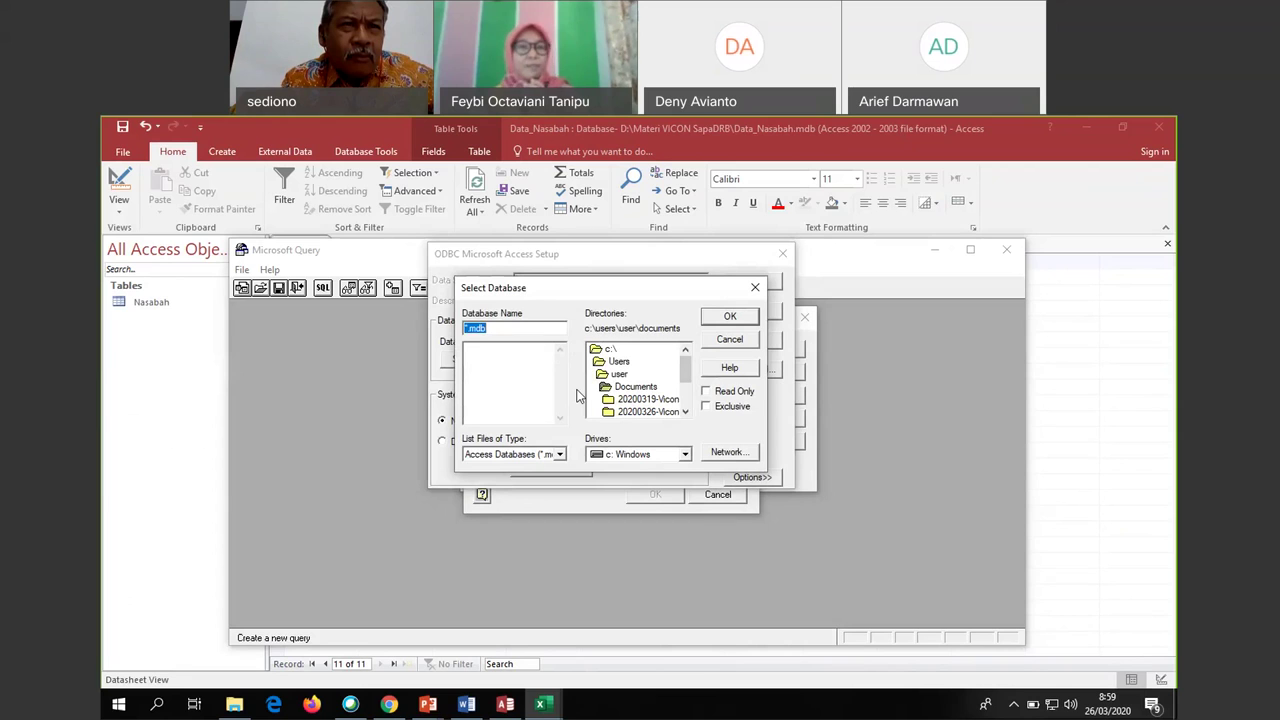
click(504, 708)
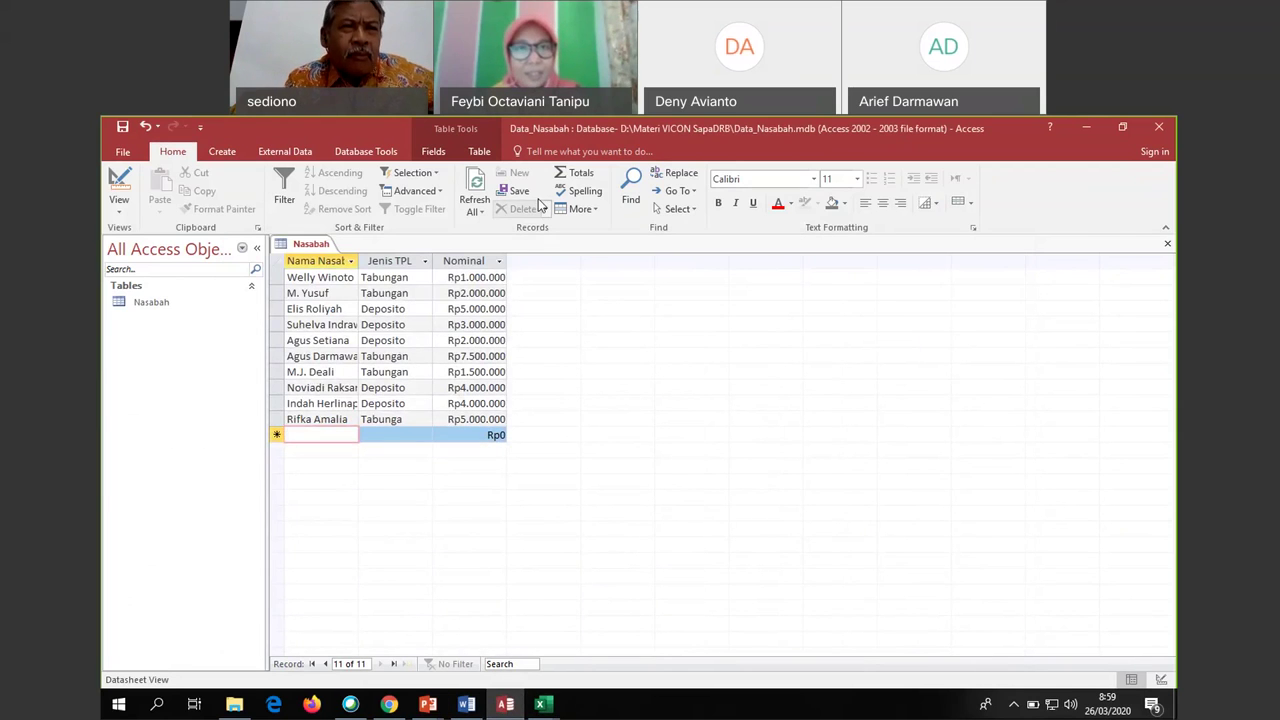
mouse_move(538, 708)
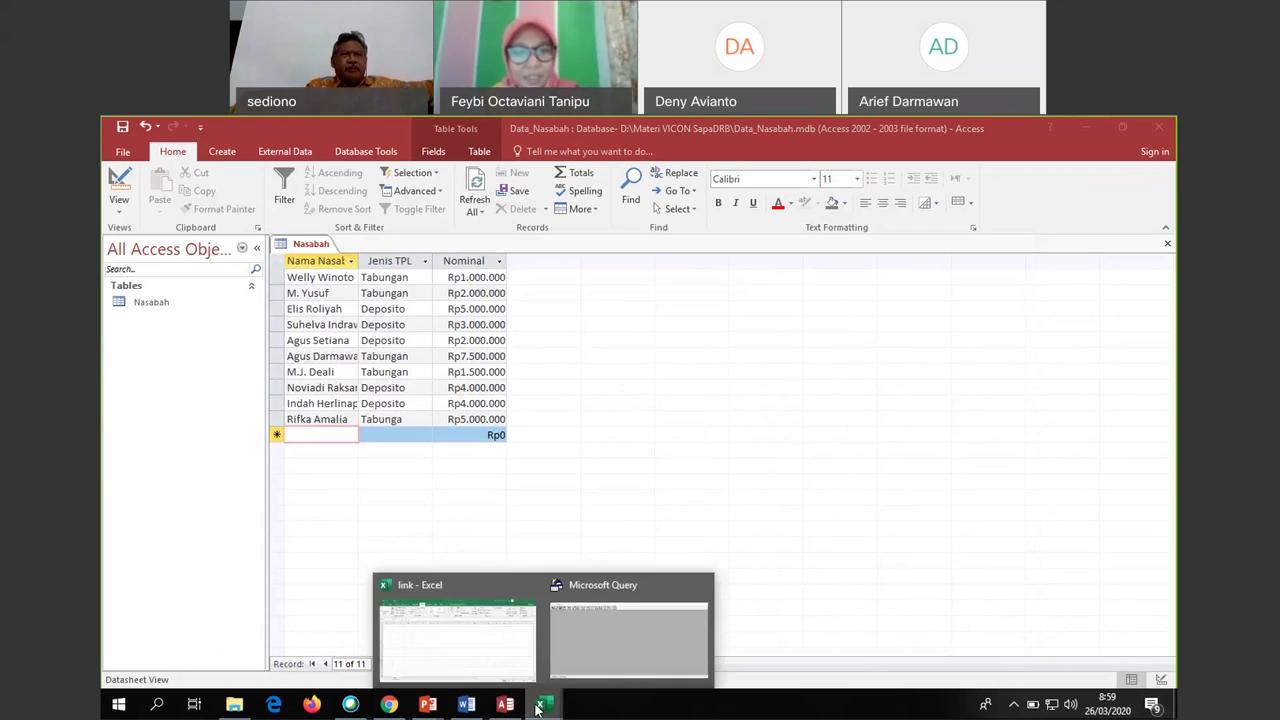
click(548, 636)
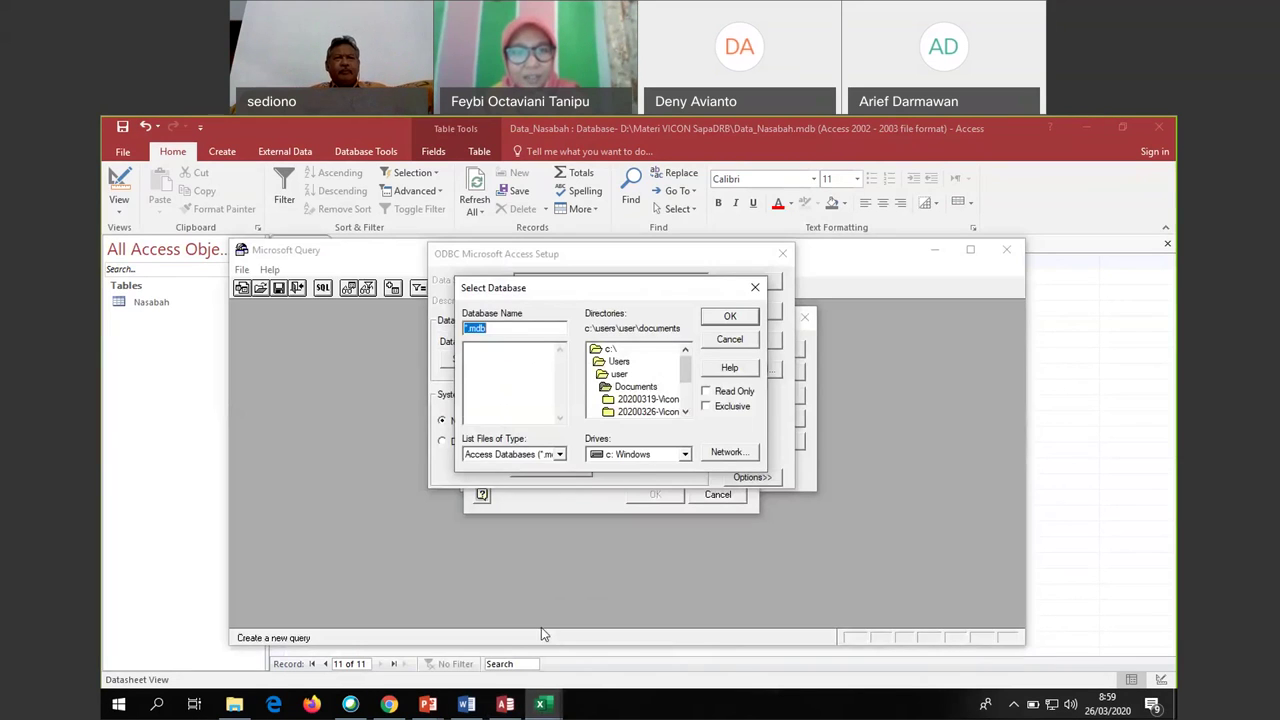
click(686, 455)
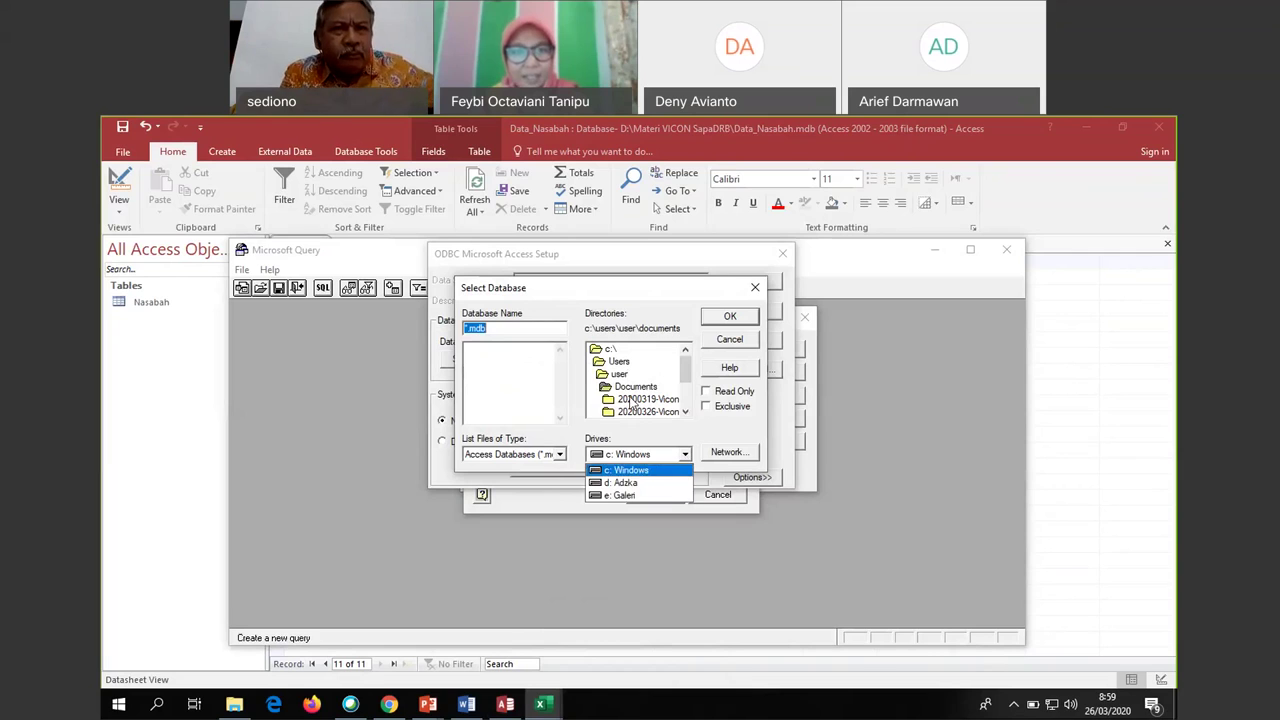
click(630, 483)
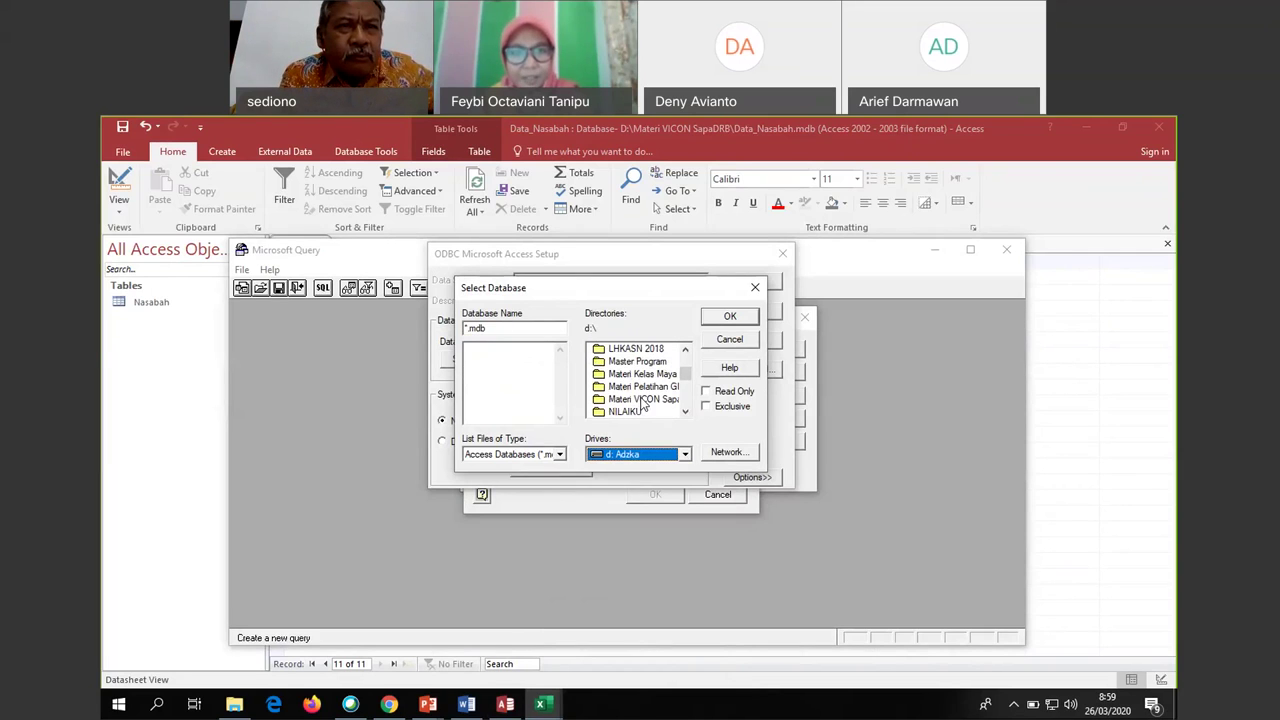
click(627, 400)
double_click(627, 399)
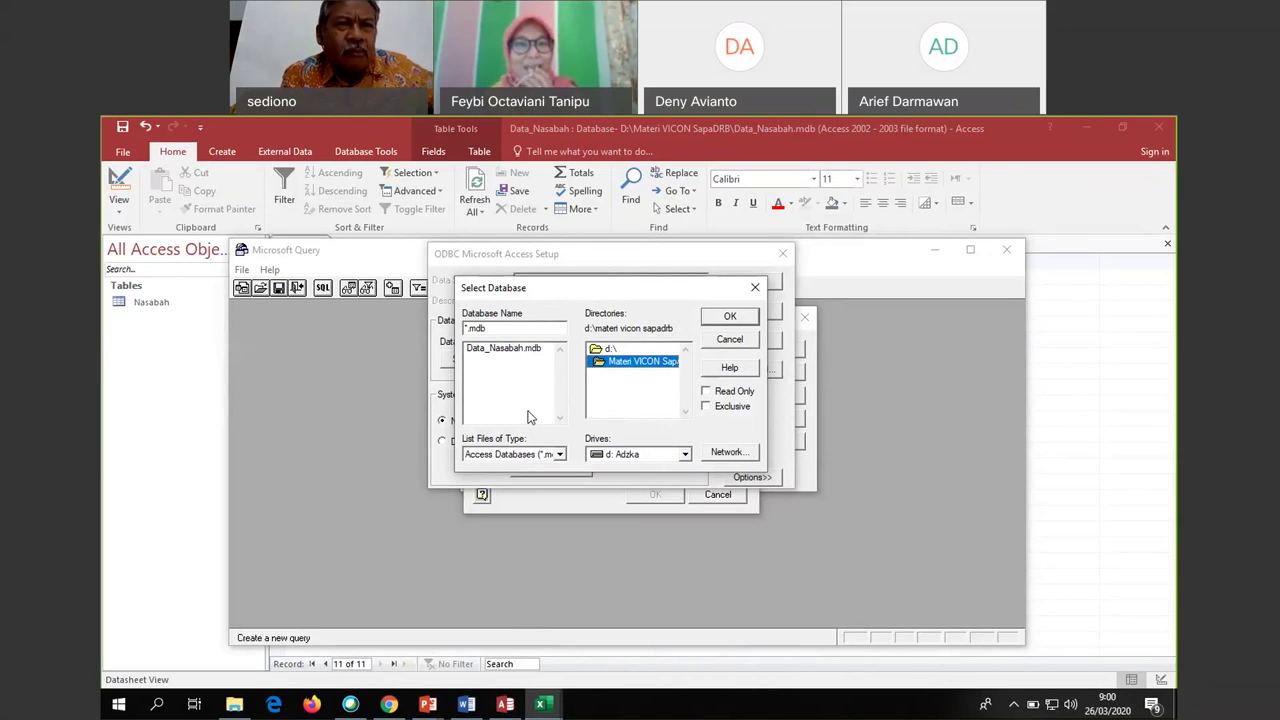
Select Data_Nasabah.mdb as the connection's database and try to confirm the ODBC setup
click(505, 350)
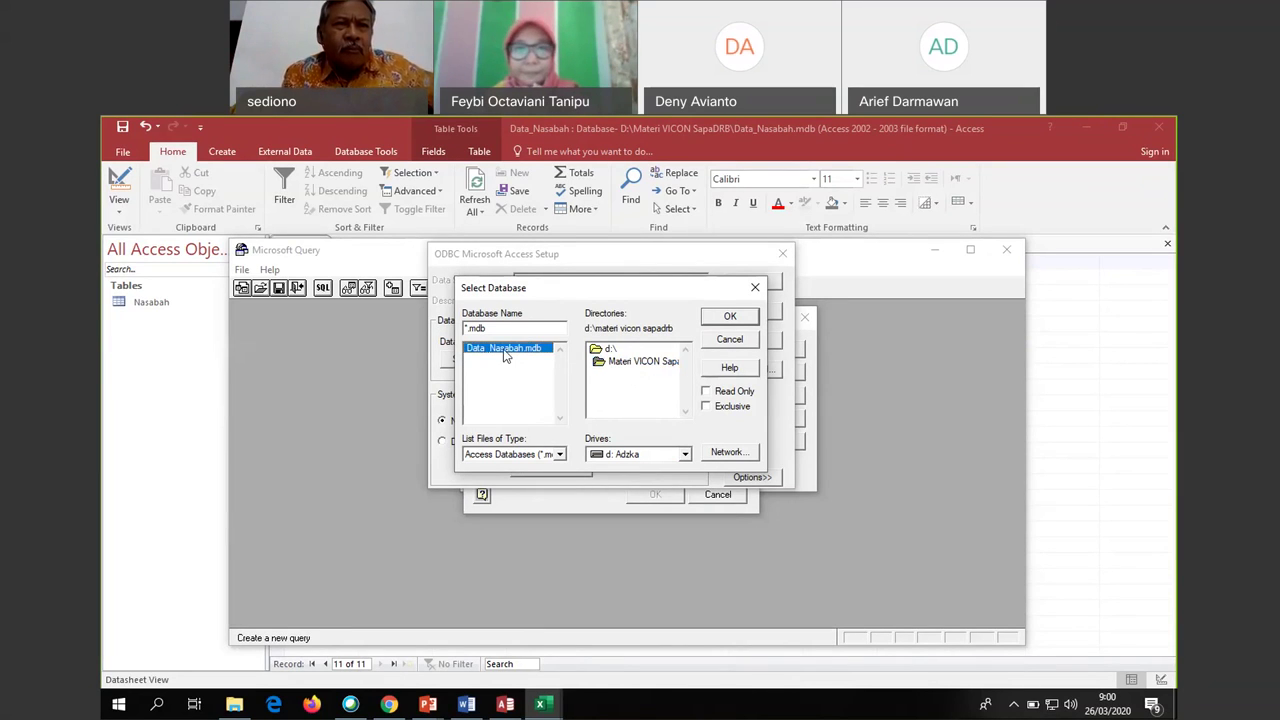
click(729, 318)
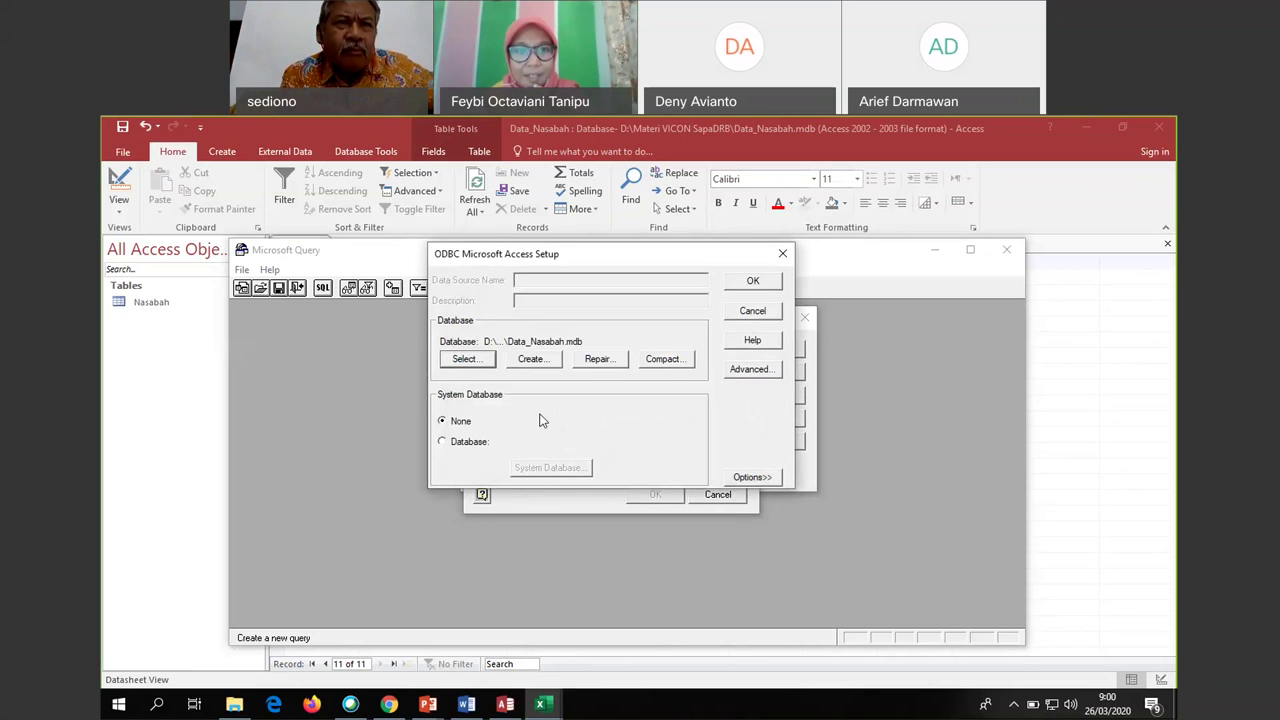
click(754, 284)
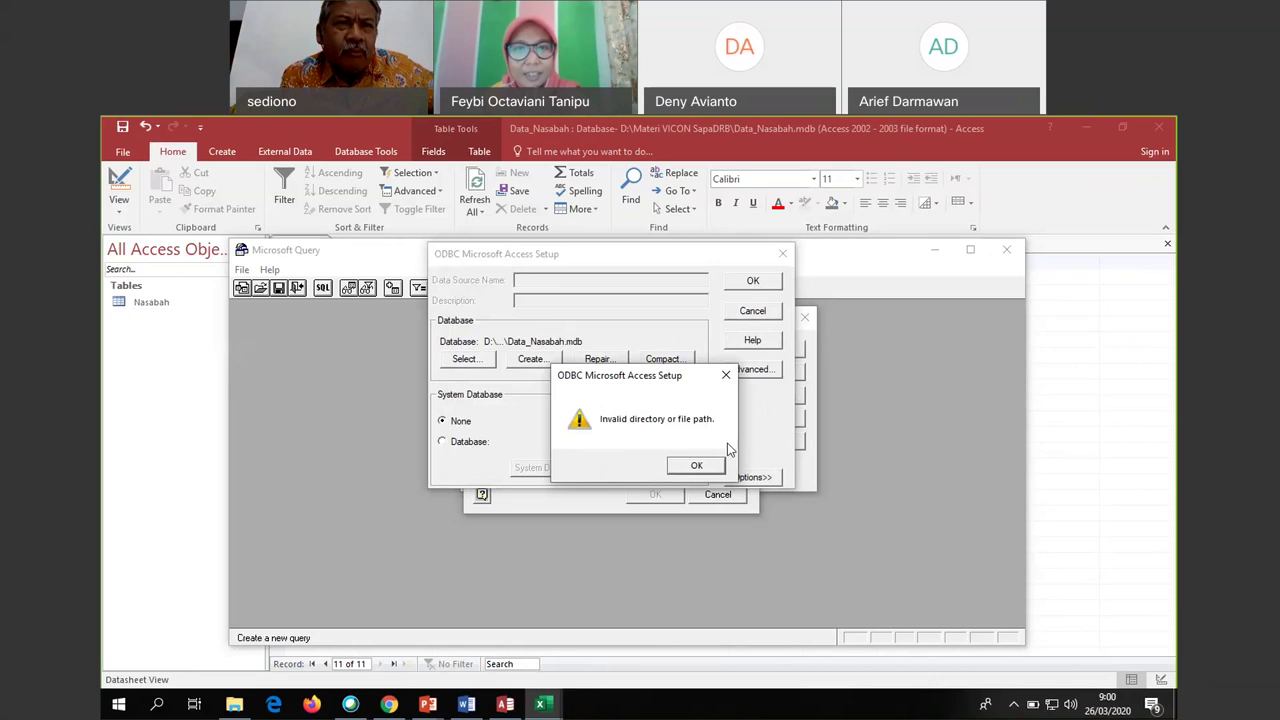
click(697, 467)
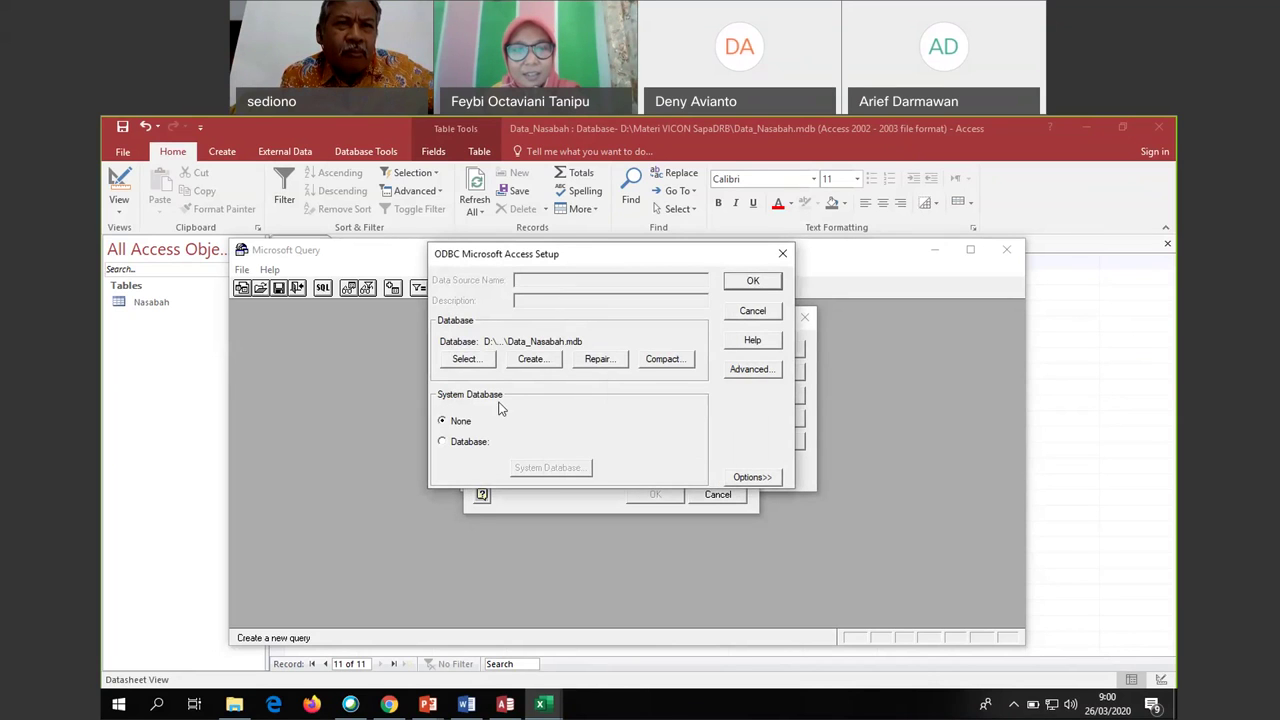
Reselect Data_Nasabah.mdb as the database and try again to confirm the ODBC setup
click(465, 359)
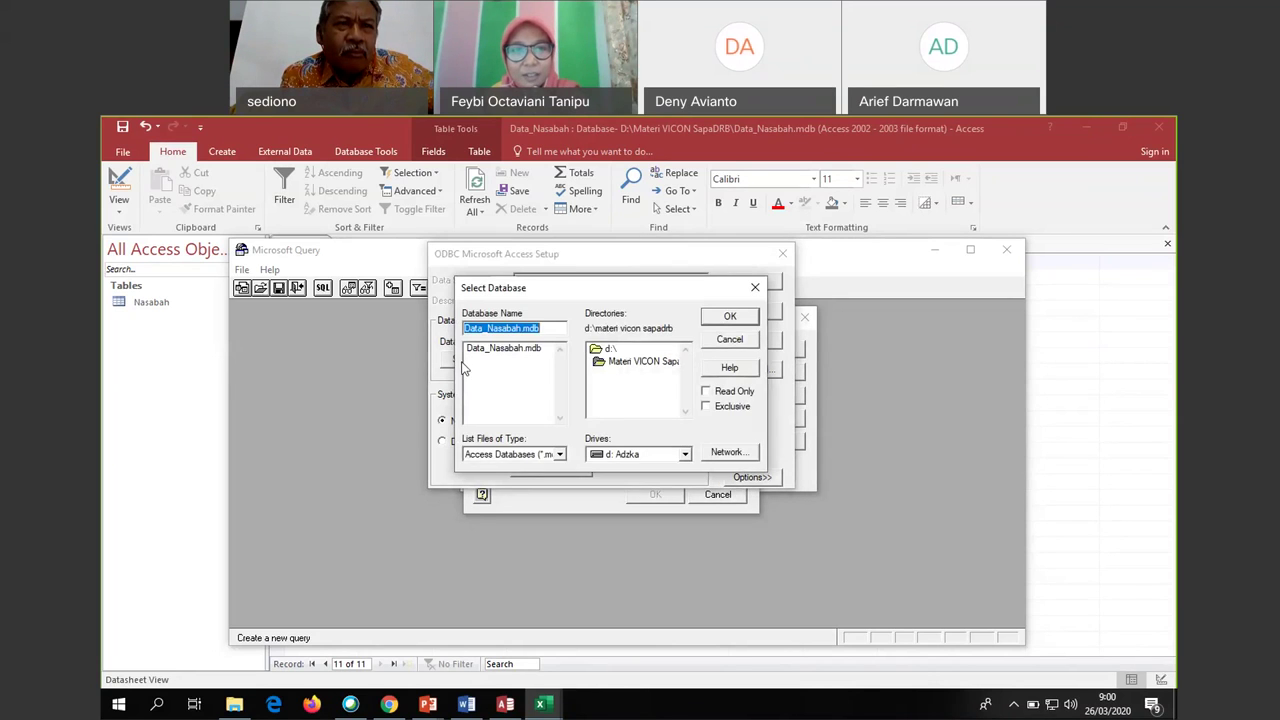
click(503, 348)
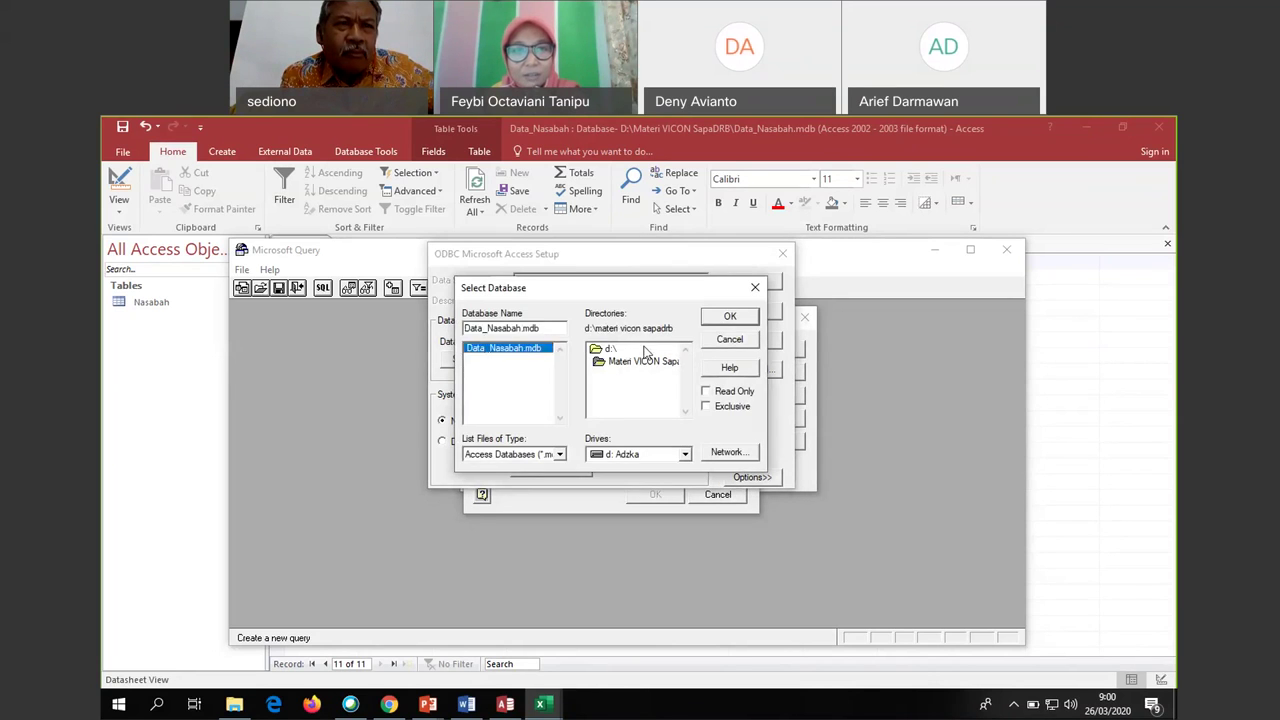
click(722, 318)
click(765, 280)
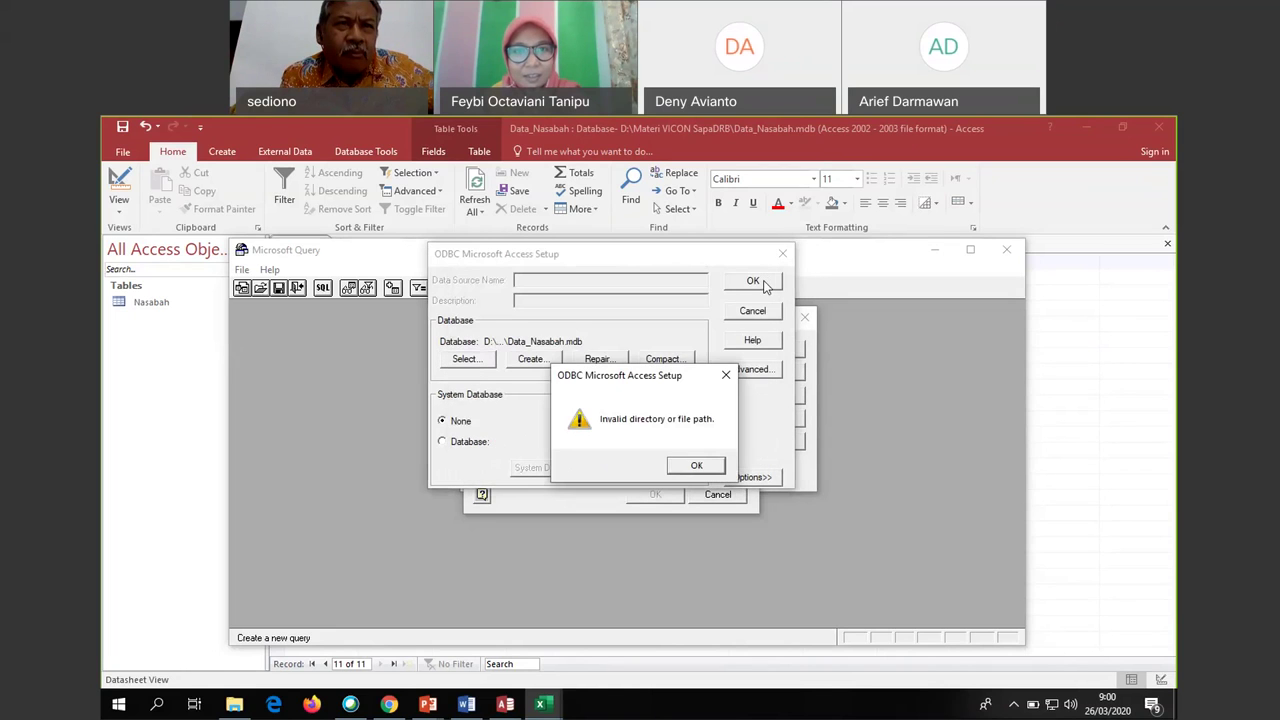
click(690, 466)
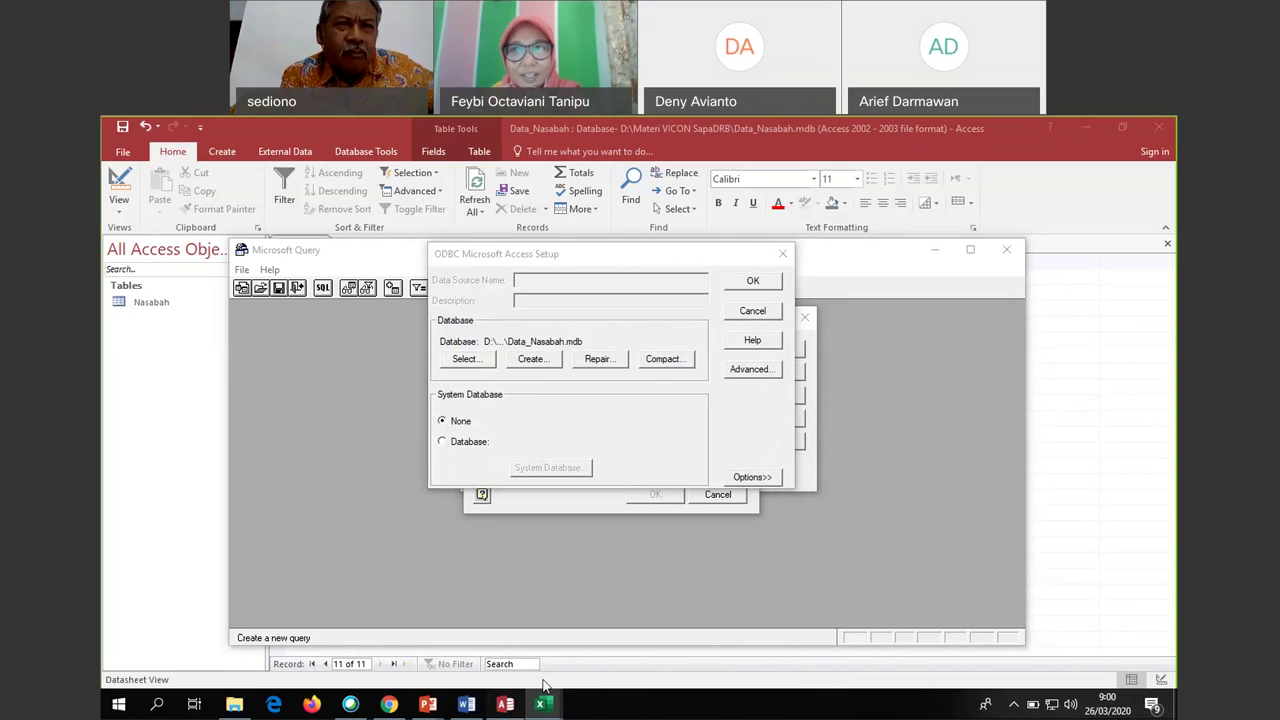
Close the database in Access and confirm the ODBC setup for Data_Nasabah.mdb
key(alt+Tab)
key(alt+Tab)
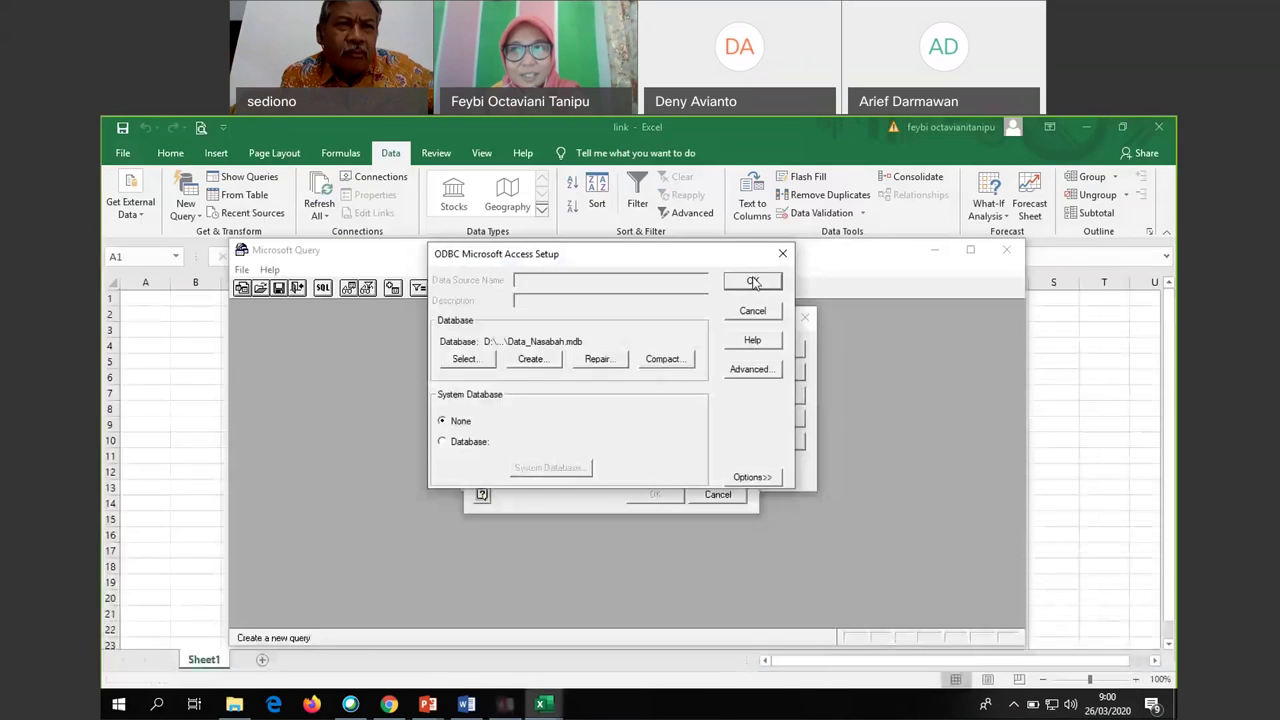
click(753, 281)
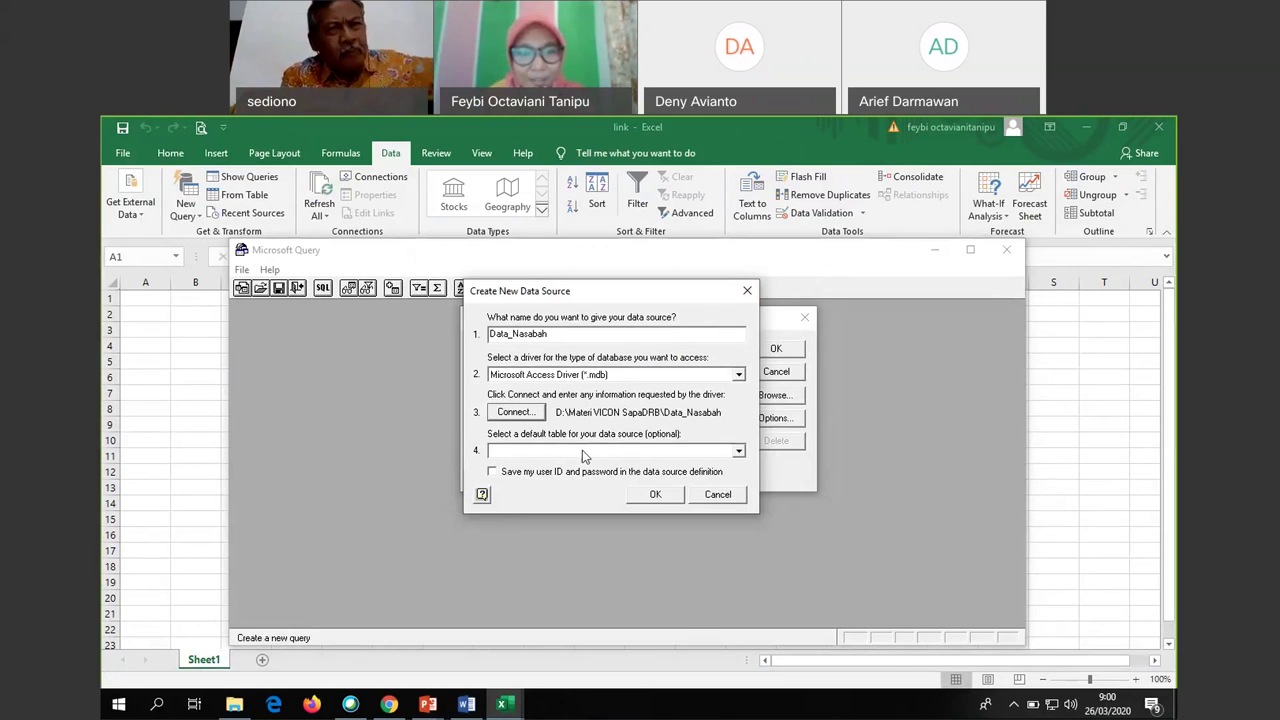
Set Nasabah as the default table of the Data_Nasabah data source and confirm its creation
click(739, 451)
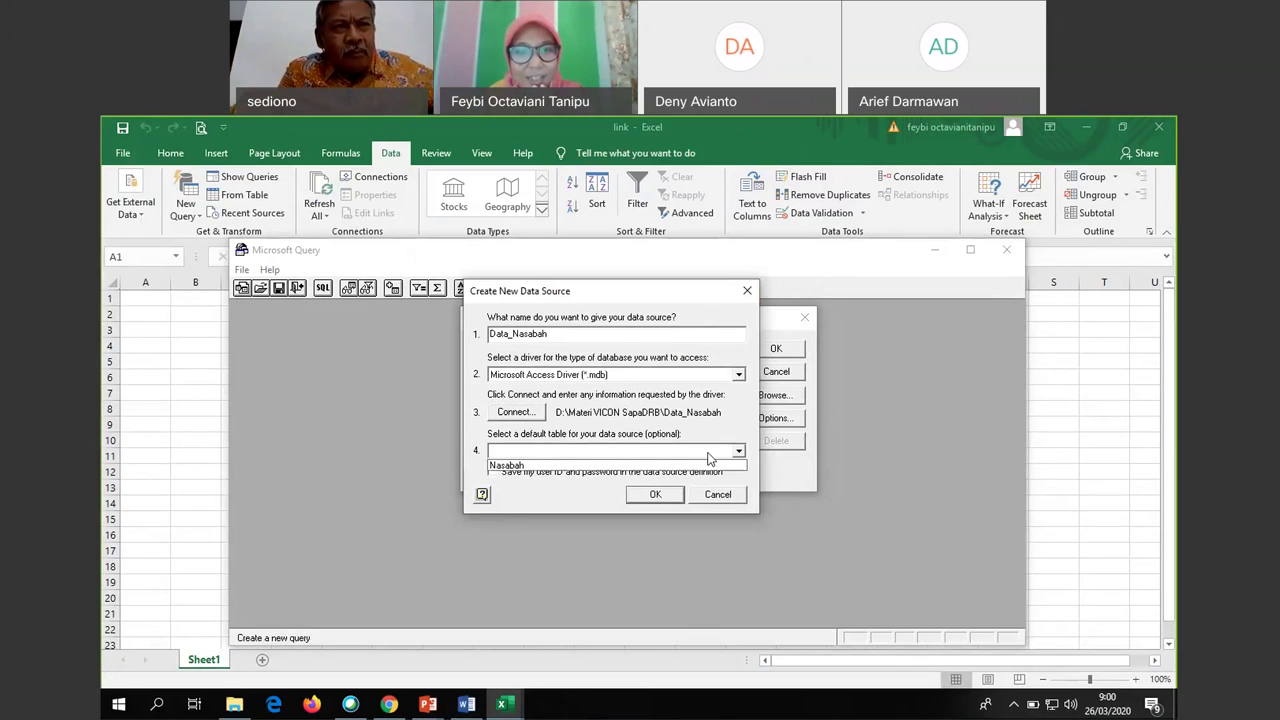
click(690, 464)
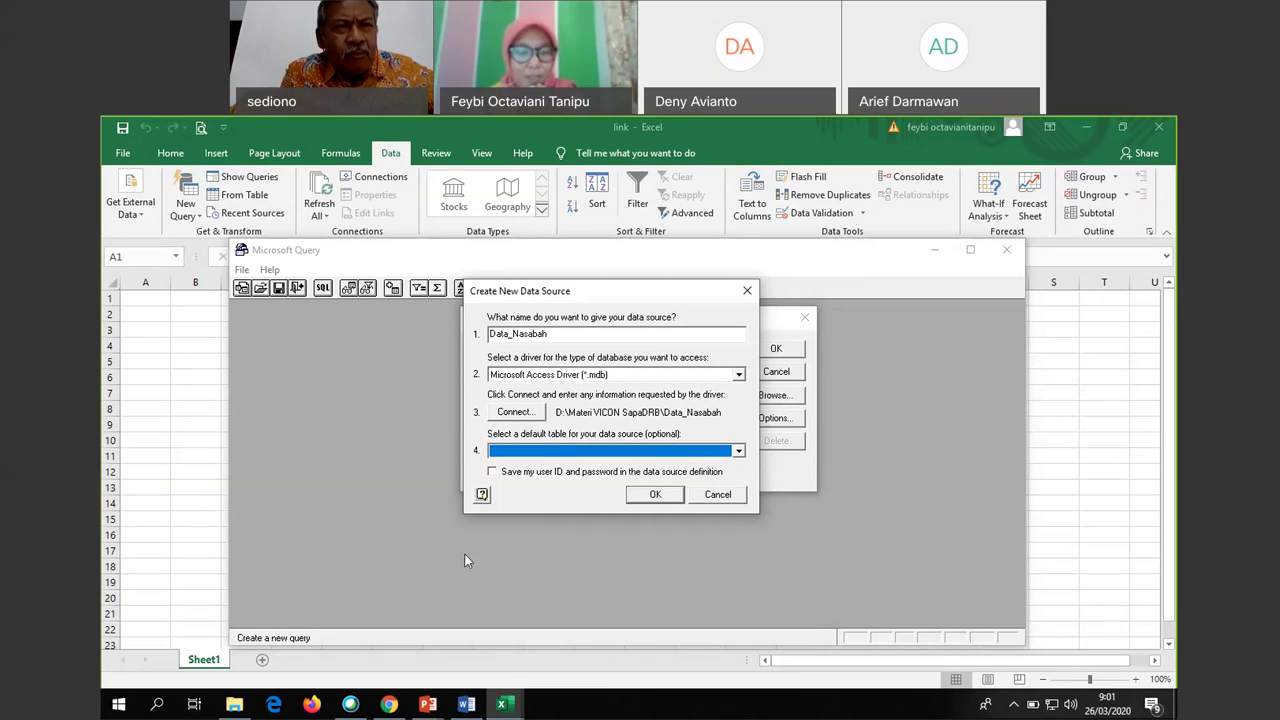
click(698, 455)
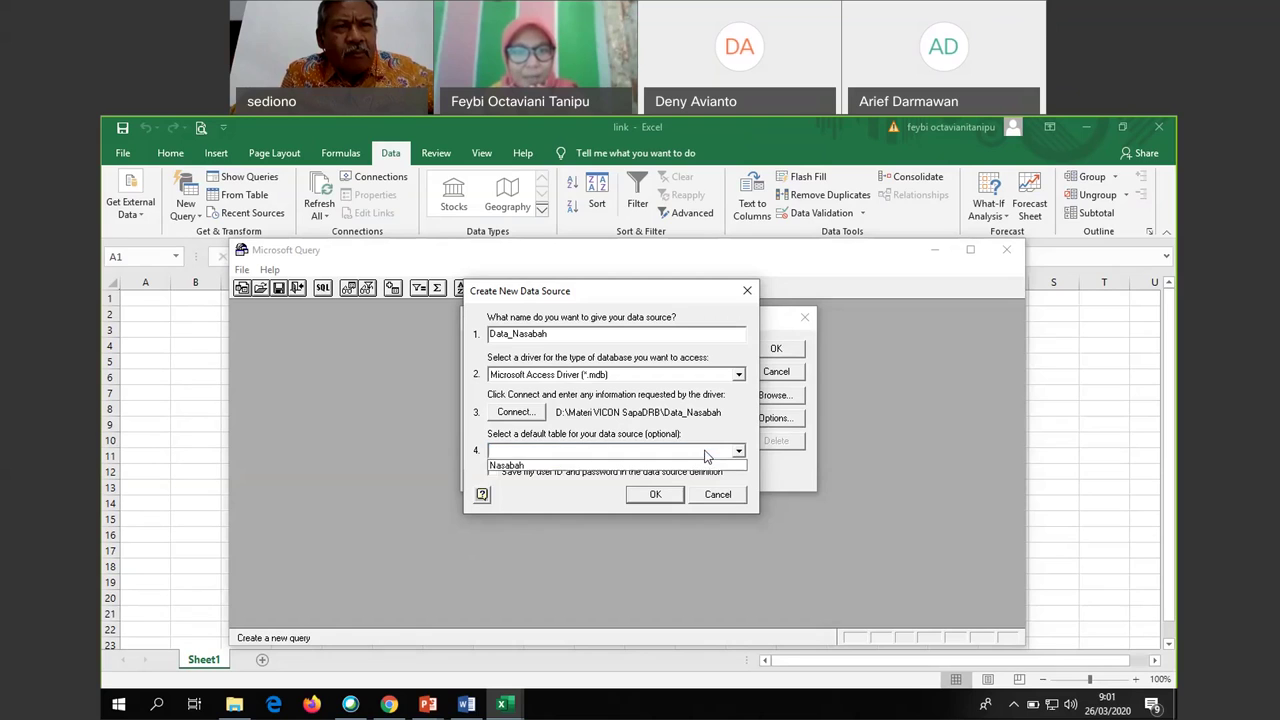
click(516, 466)
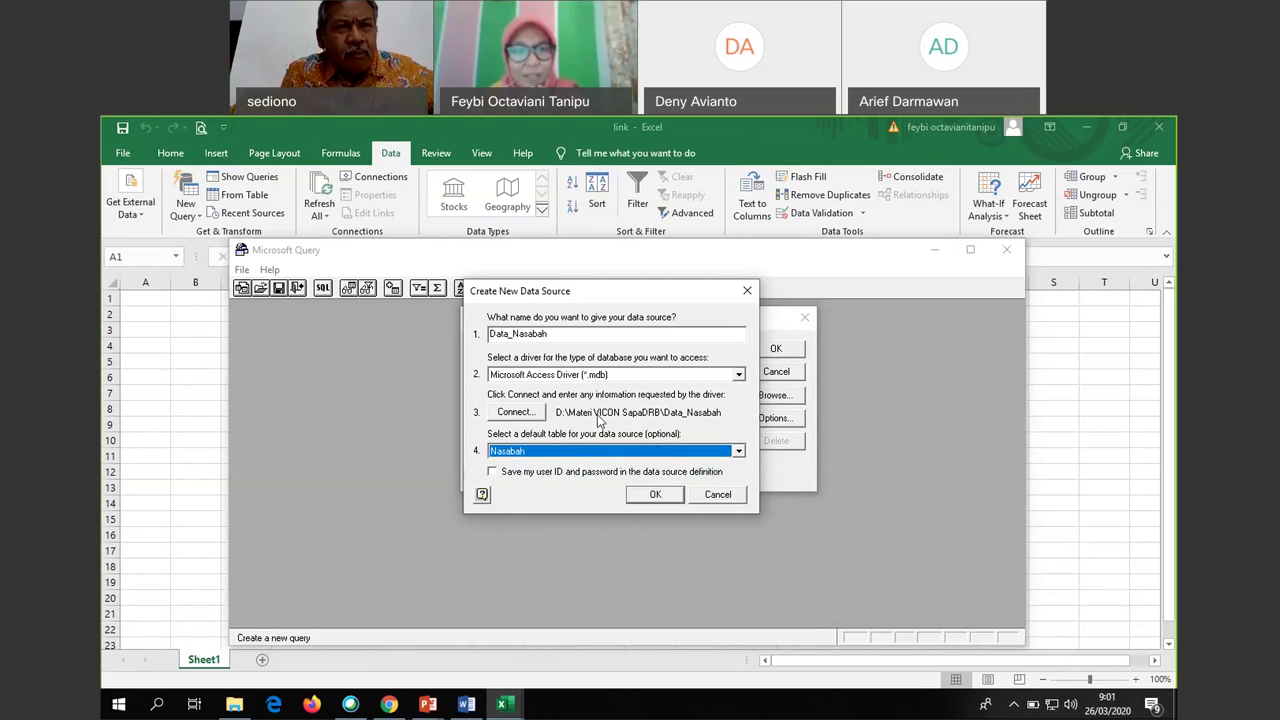
click(542, 452)
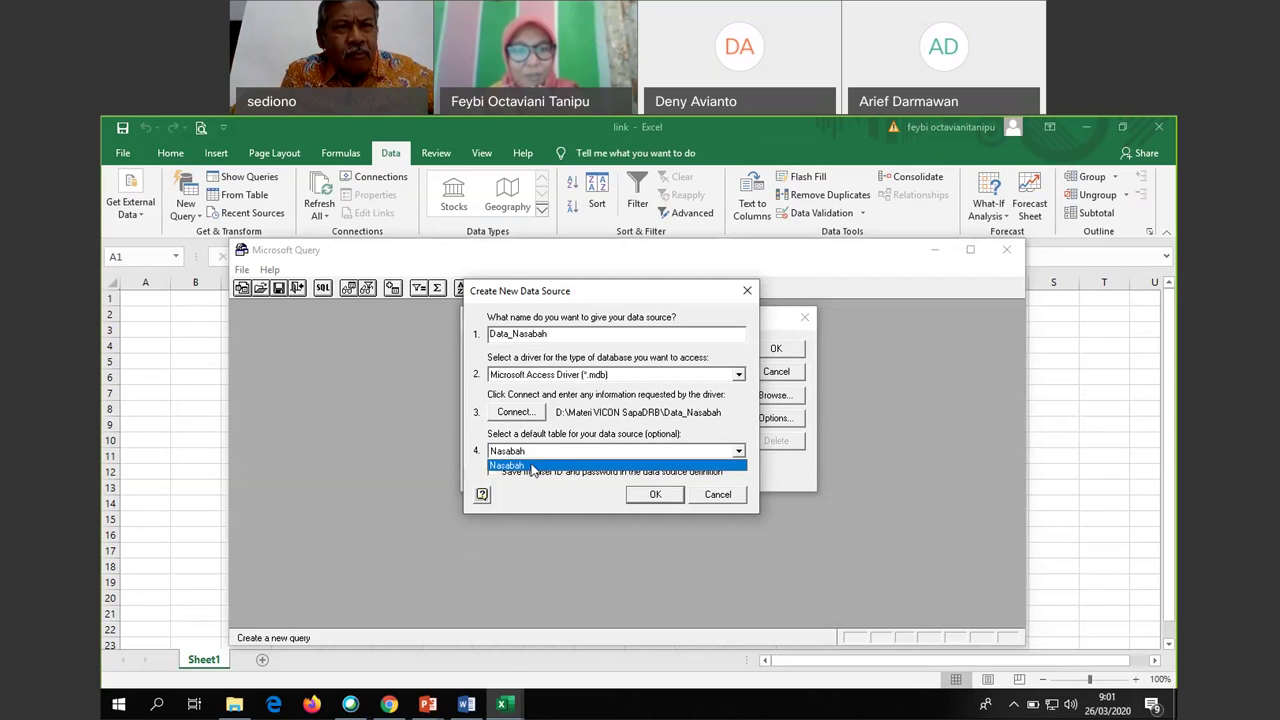
click(532, 467)
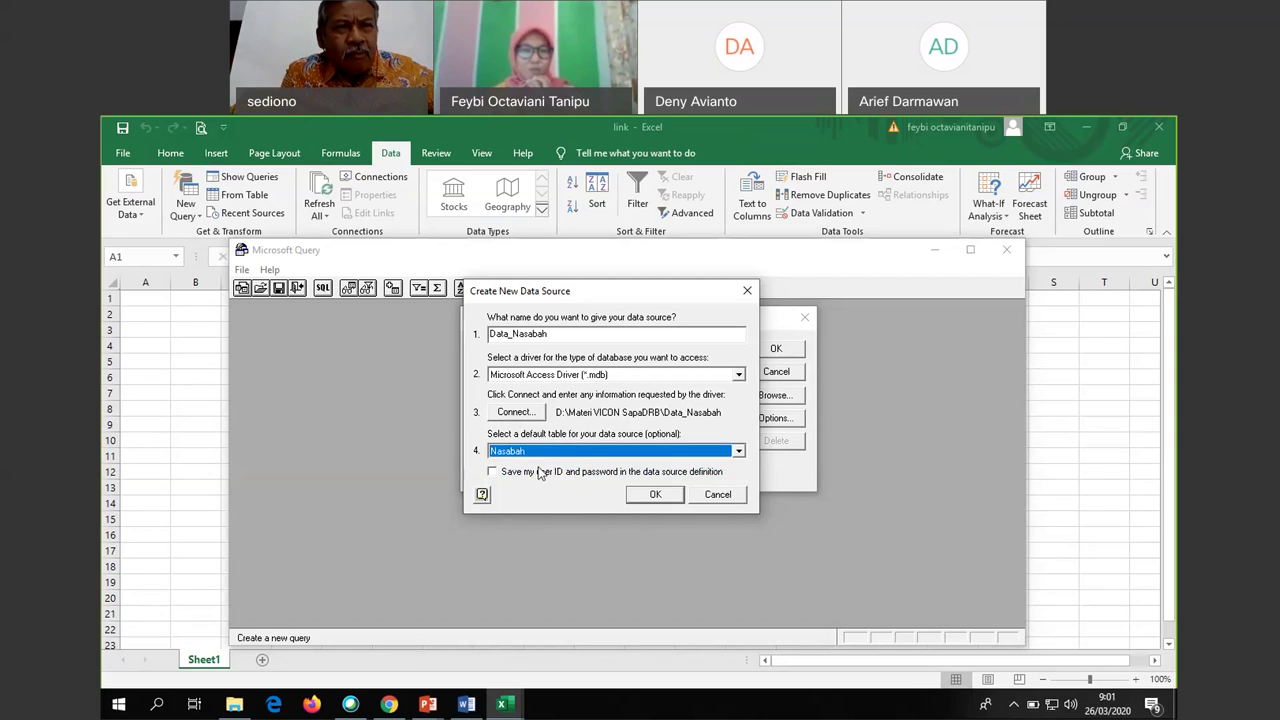
click(650, 494)
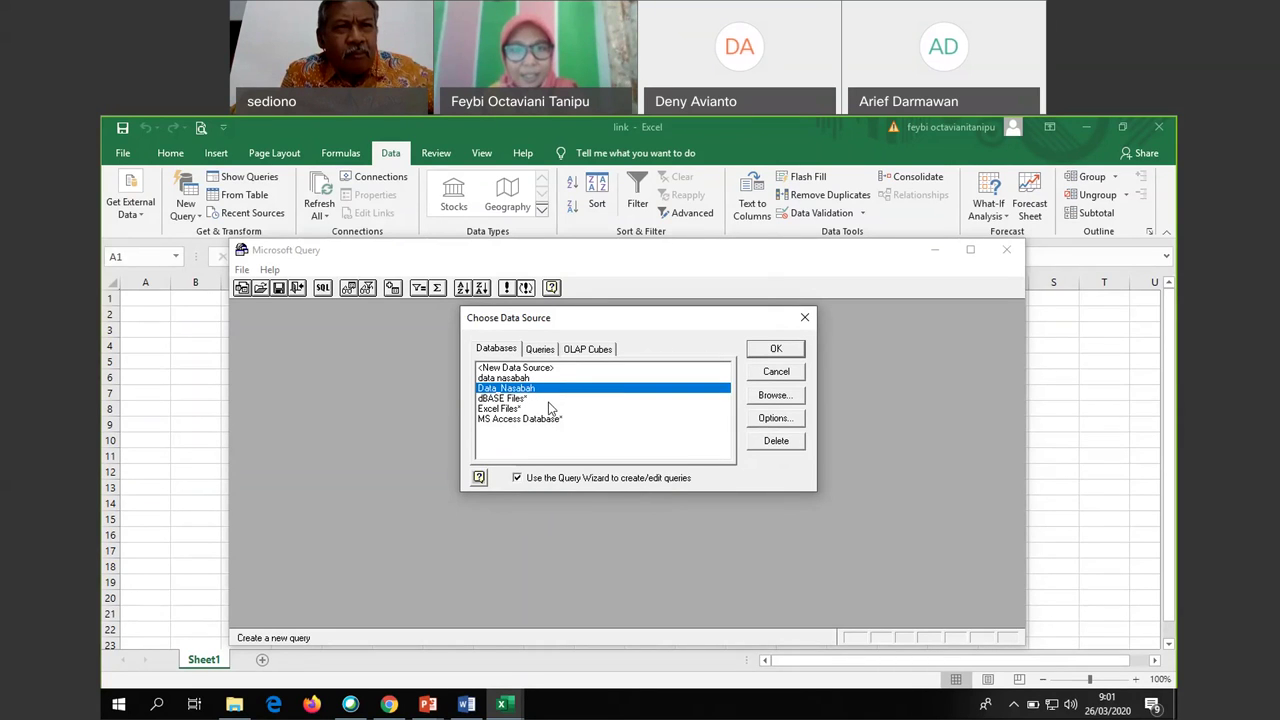
Start a query from Data_Nasabah that includes the columns Nama Nasabah, Jenis TPL and Nominal, and proceed to filtering
click(776, 350)
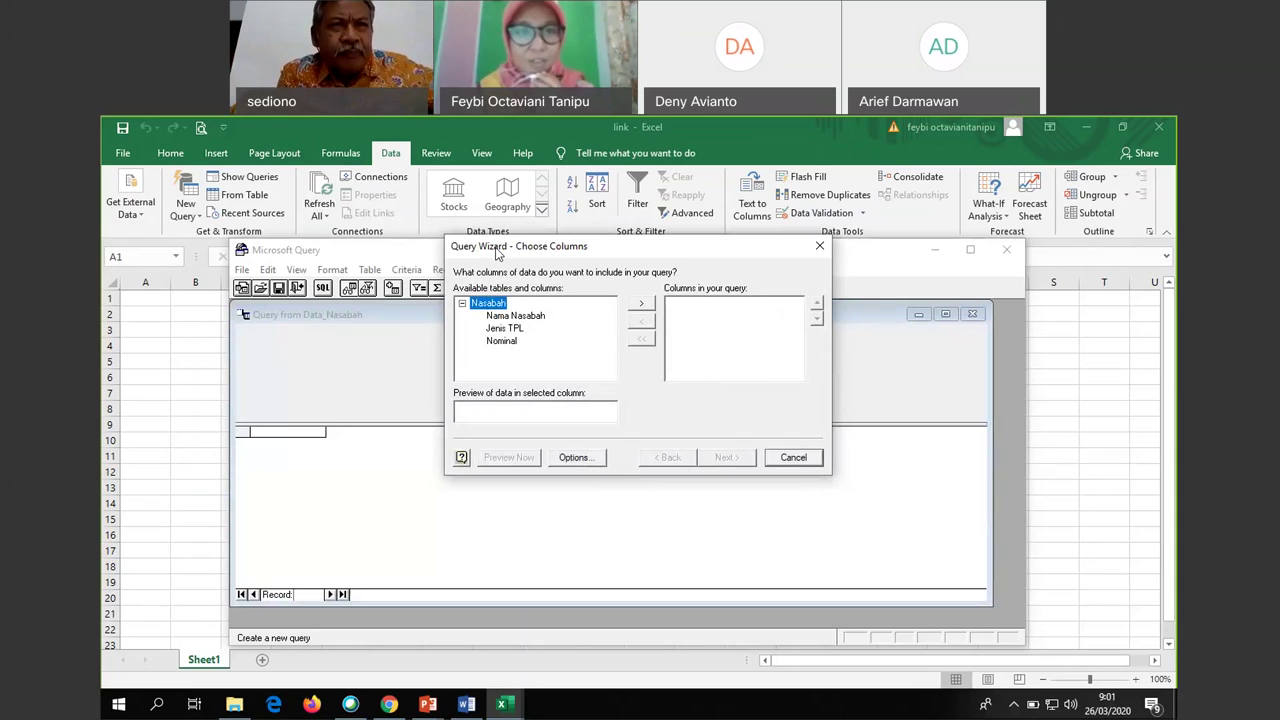
click(535, 316)
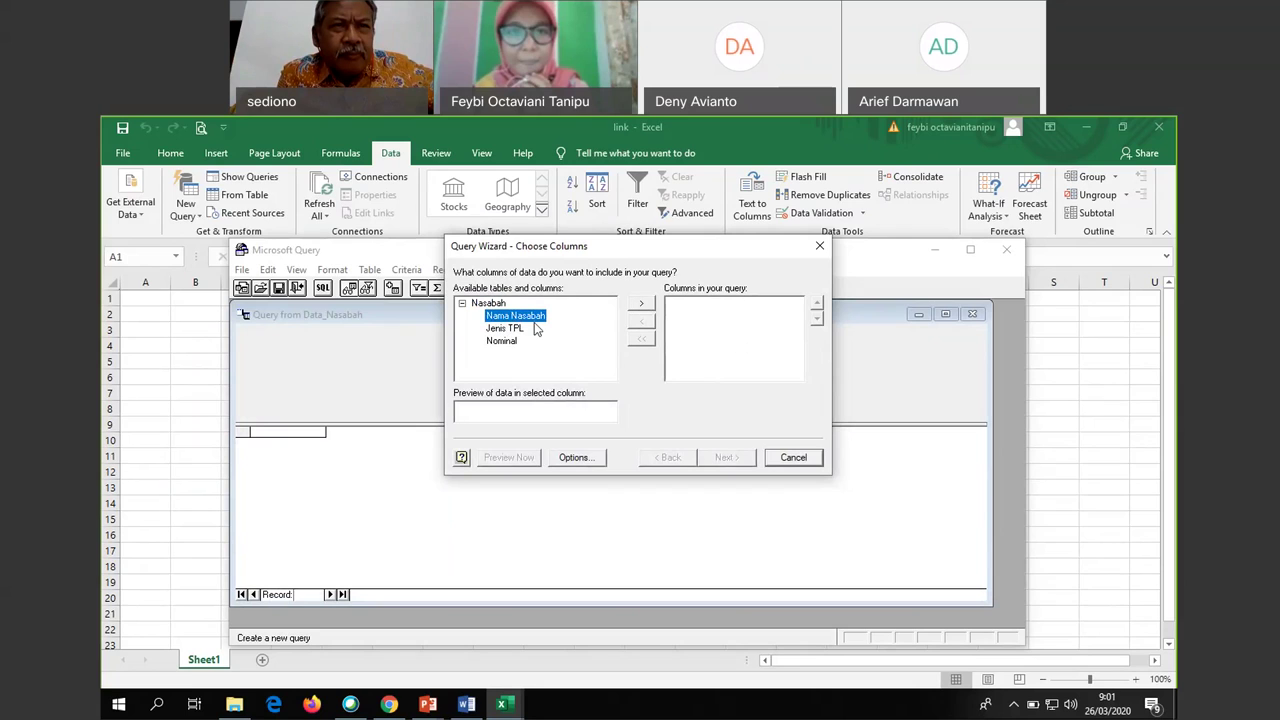
click(642, 305)
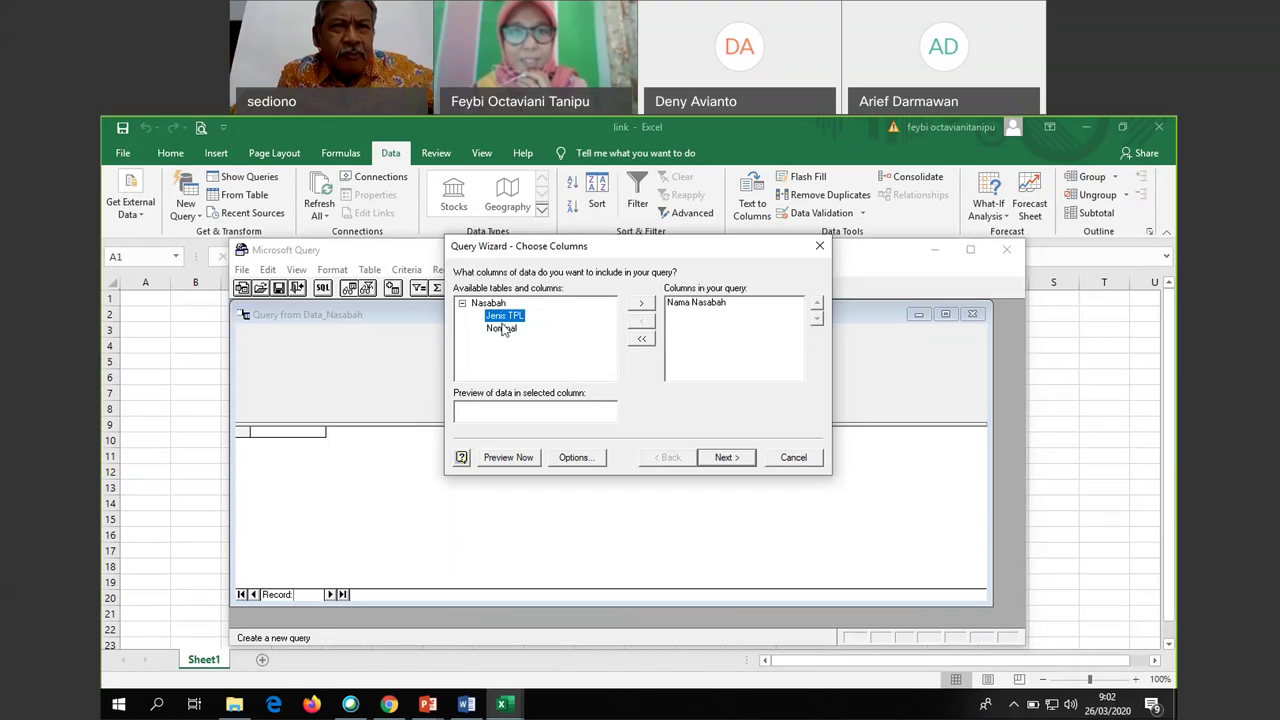
click(641, 304)
click(641, 306)
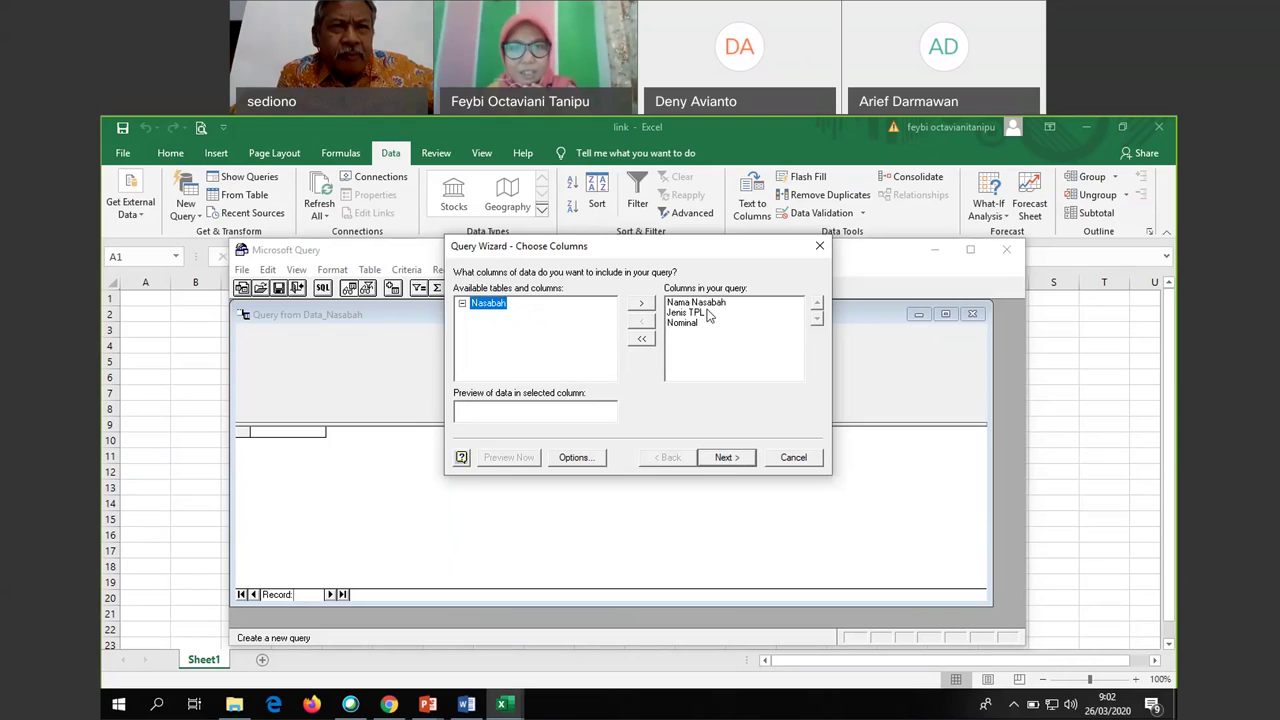
click(726, 458)
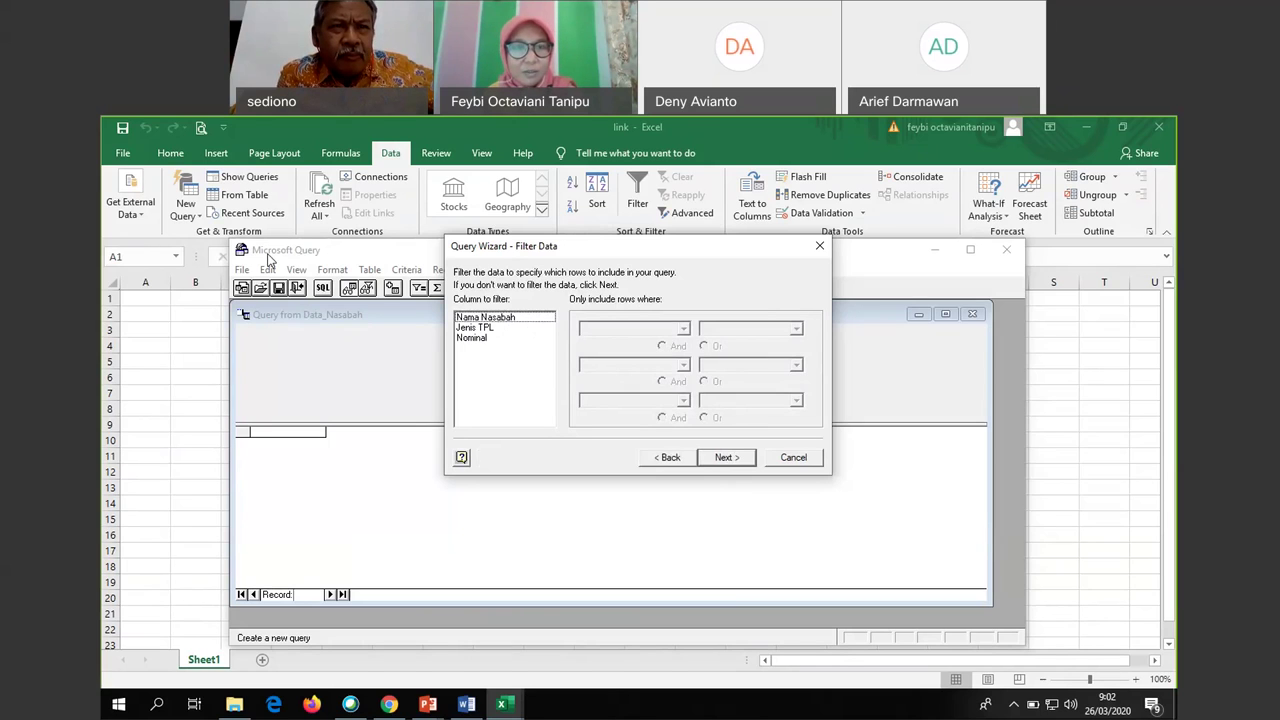
Examine the Perintah 1 instruction on the PowerPoint slide and the comparison operators offered for filtering Nama Nasabah
click(505, 317)
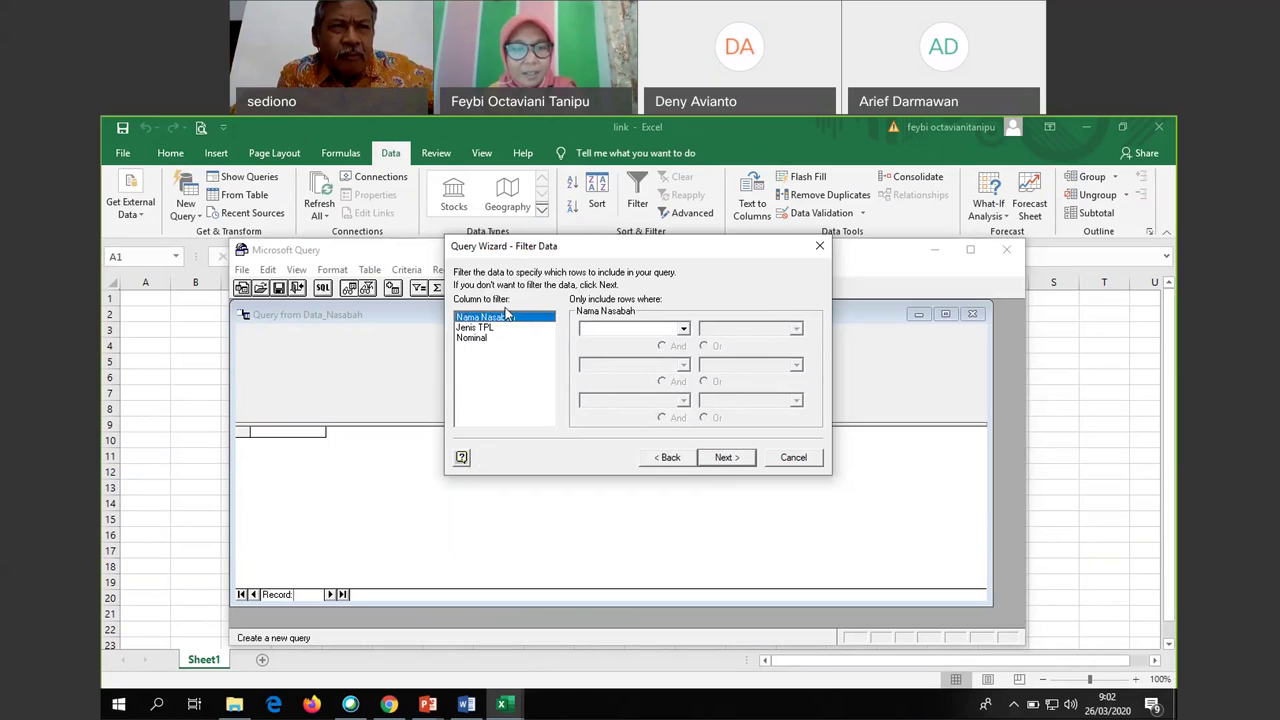
click(424, 704)
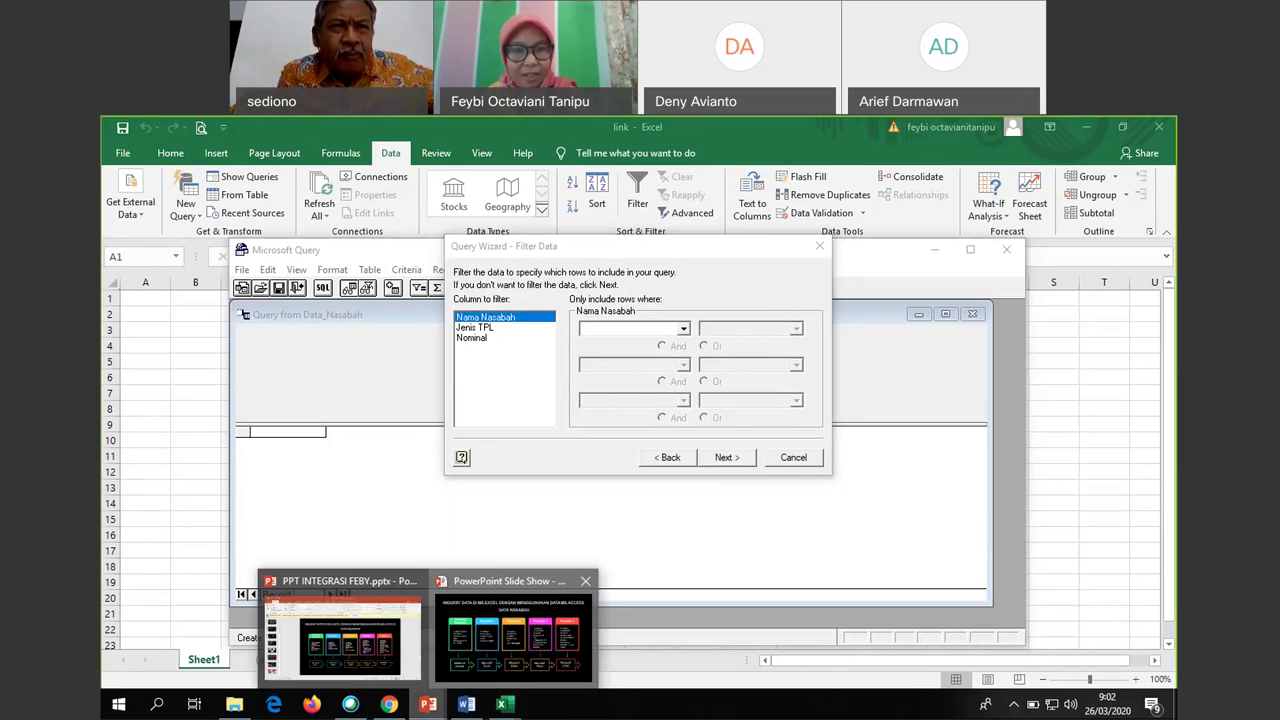
click(513, 636)
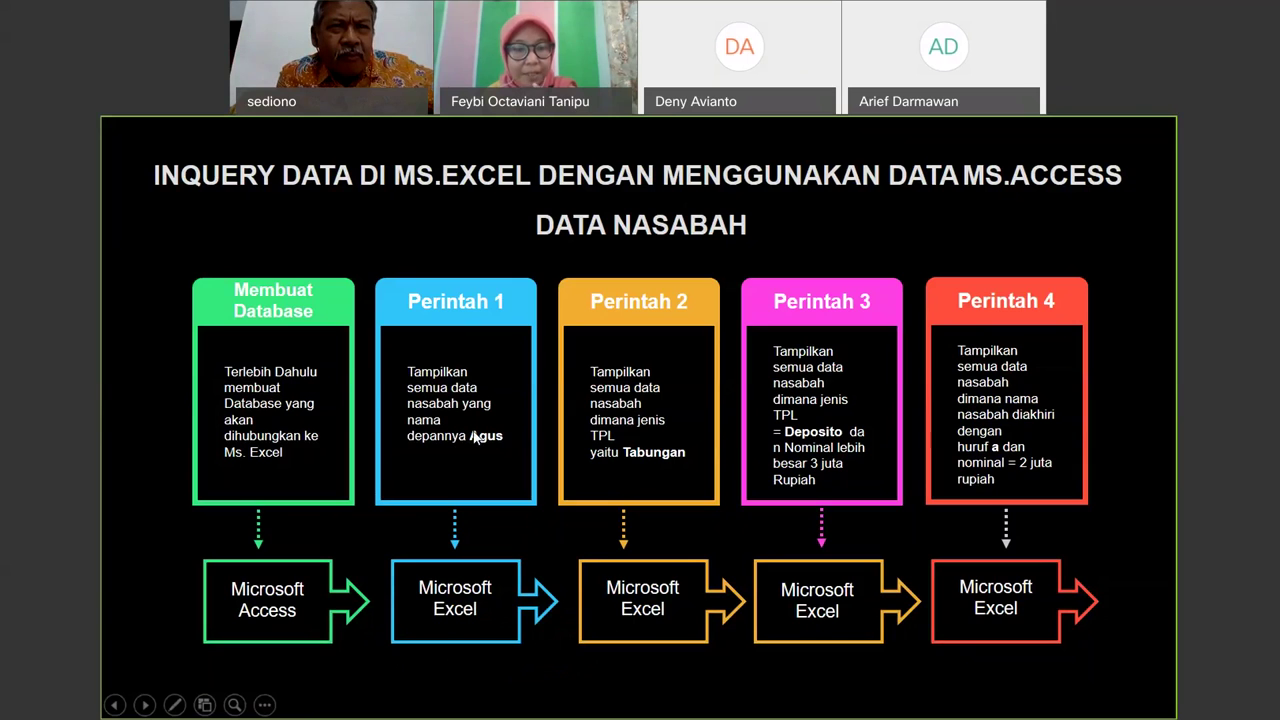
key(alt+Tab)
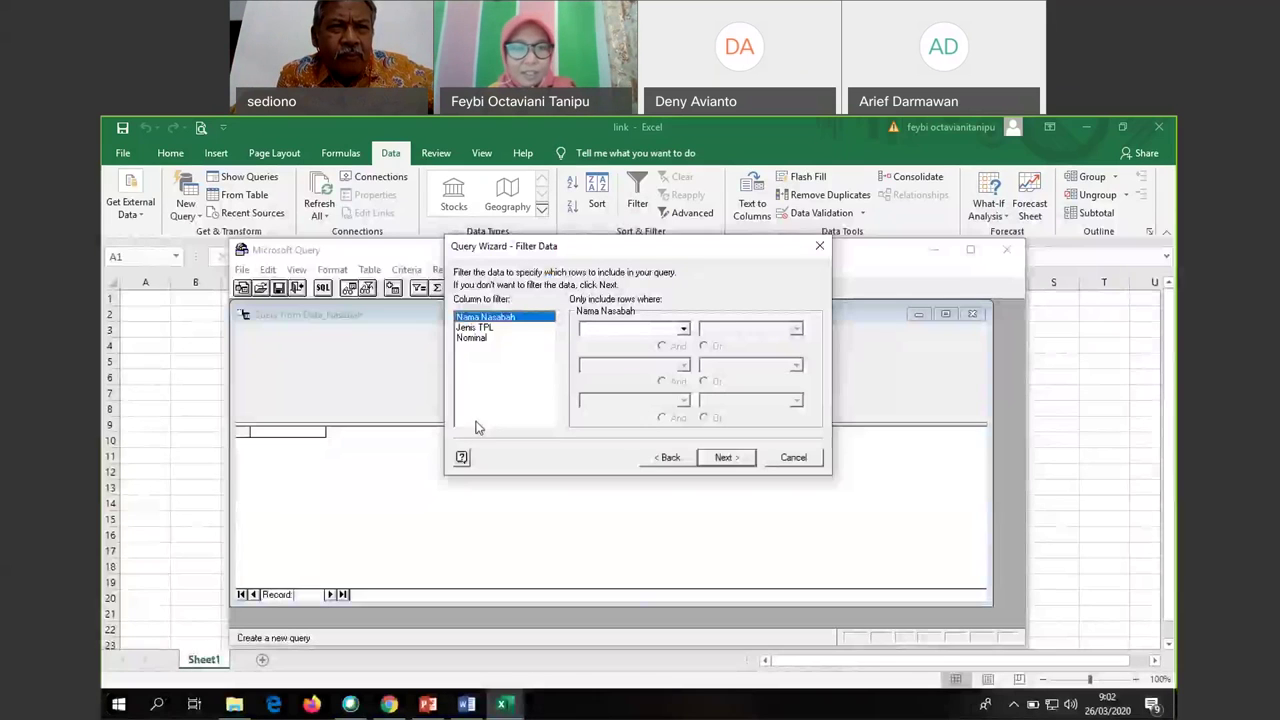
click(489, 330)
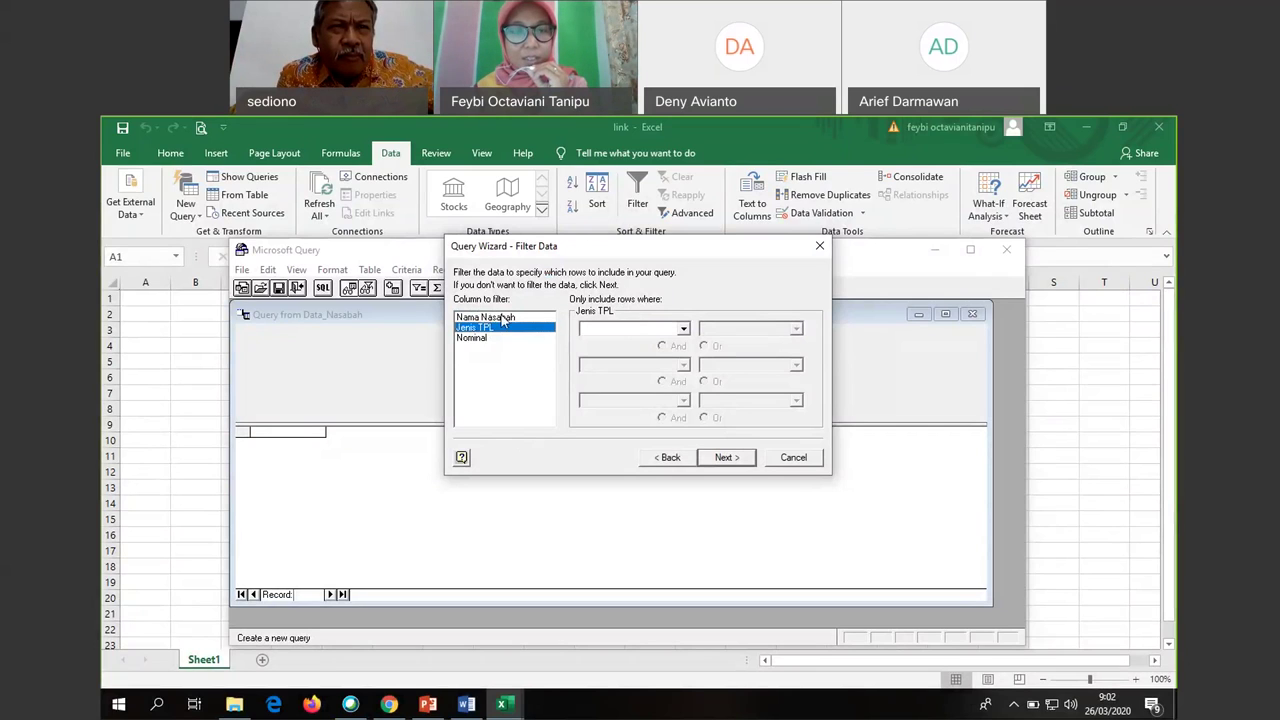
click(502, 318)
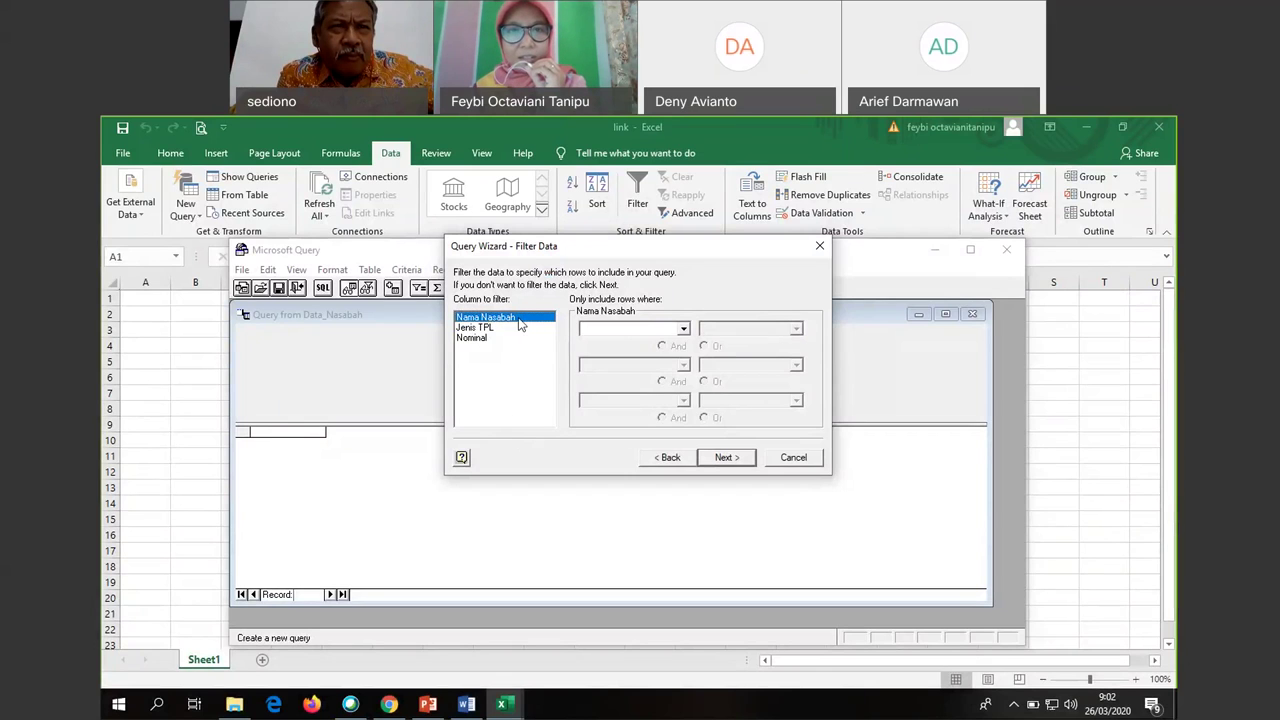
click(684, 329)
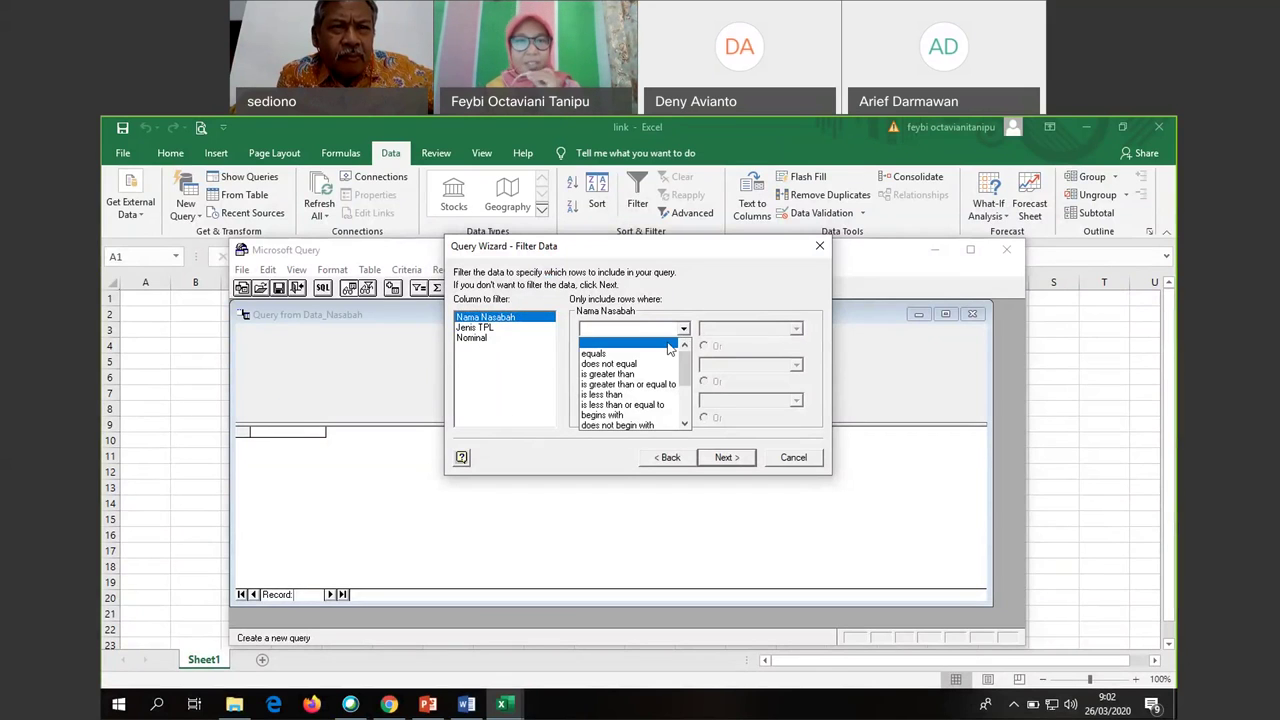
scroll(652, 376, down, 2)
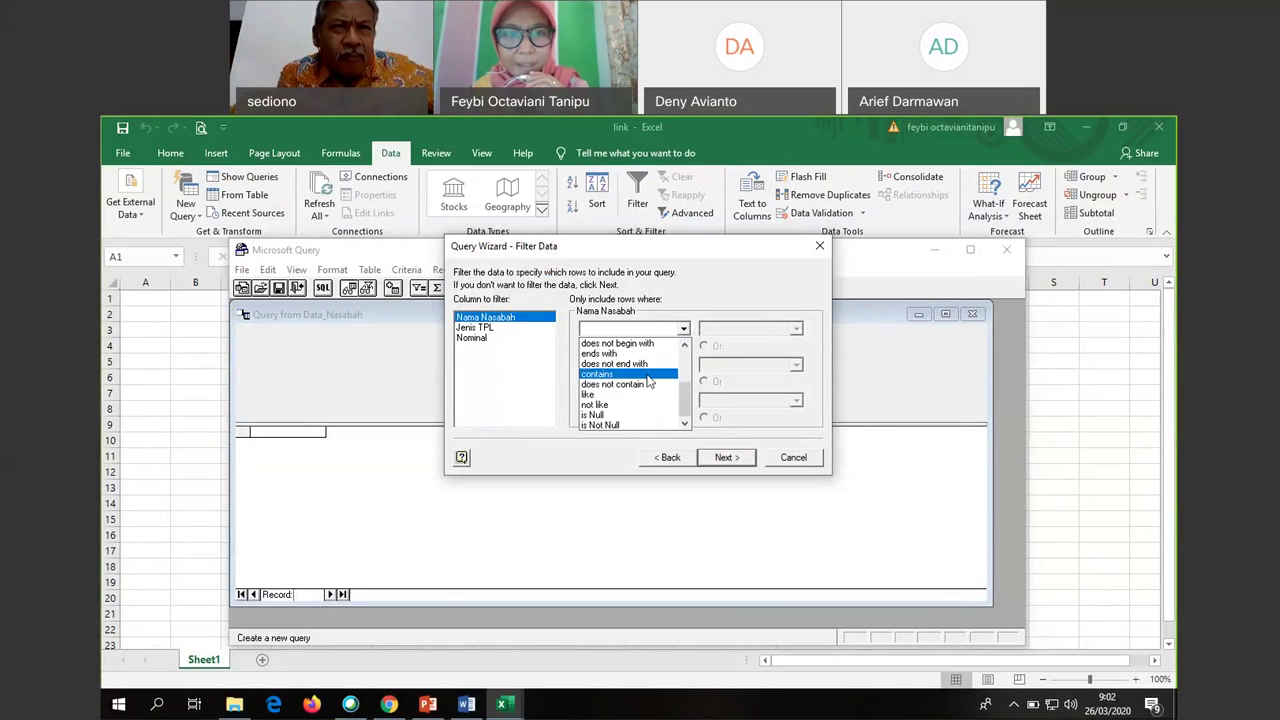
scroll(645, 378, up, 3)
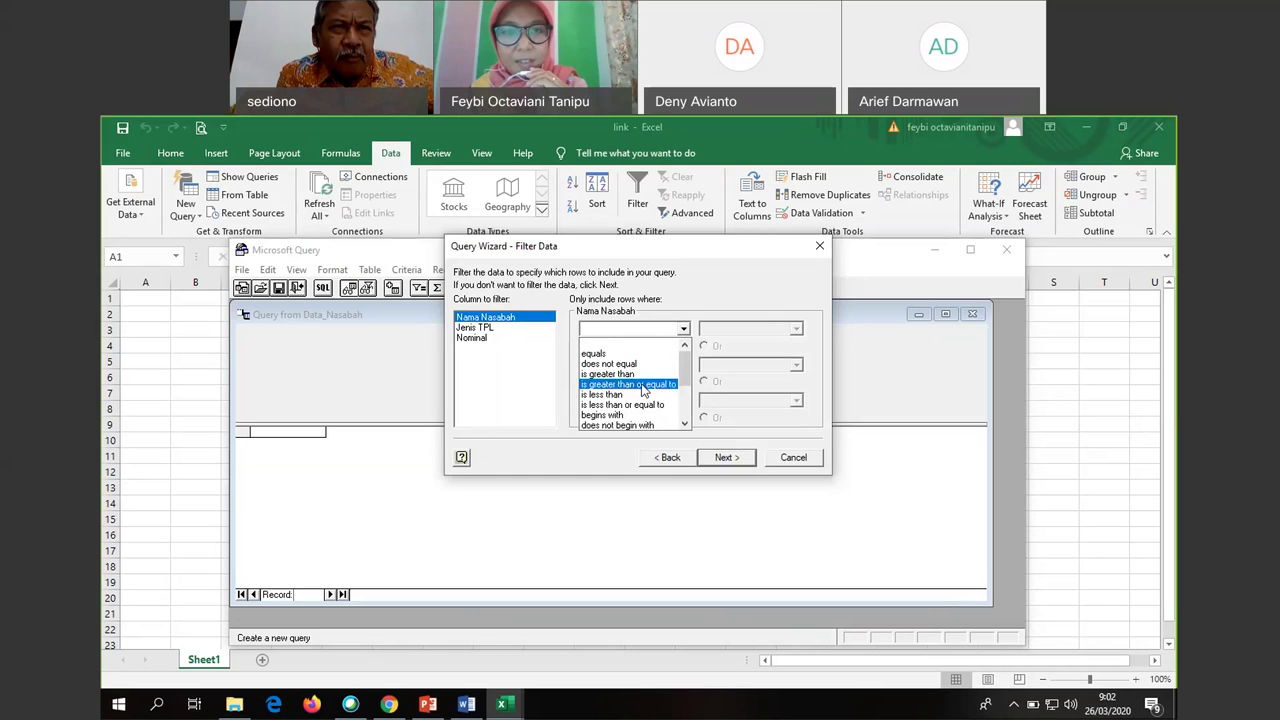
scroll(636, 398, down, 1)
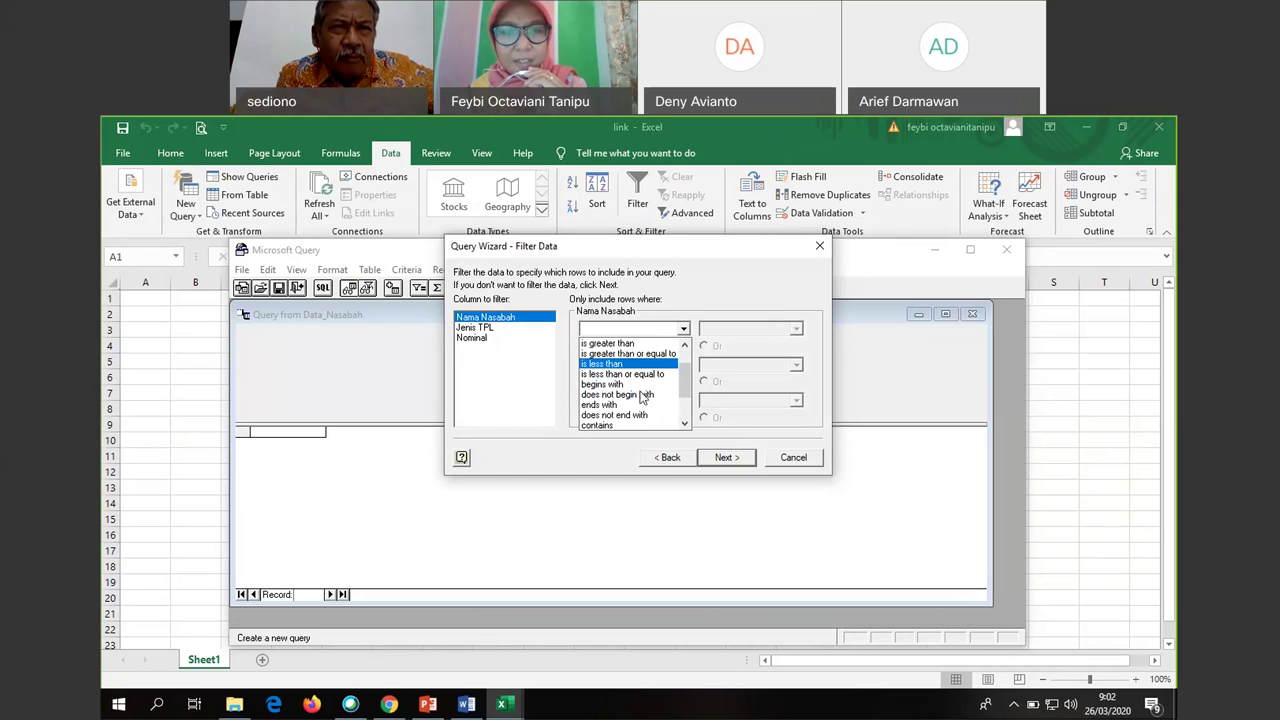
key(alt+Tab)
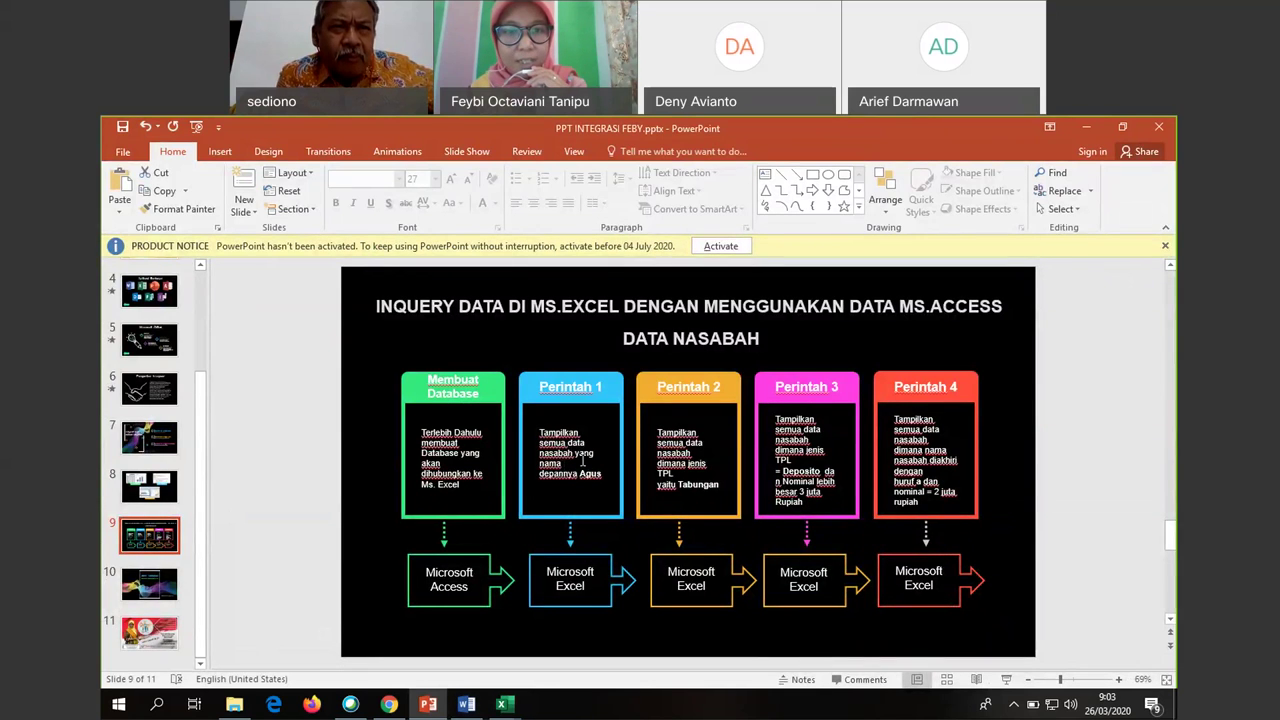
click(504, 704)
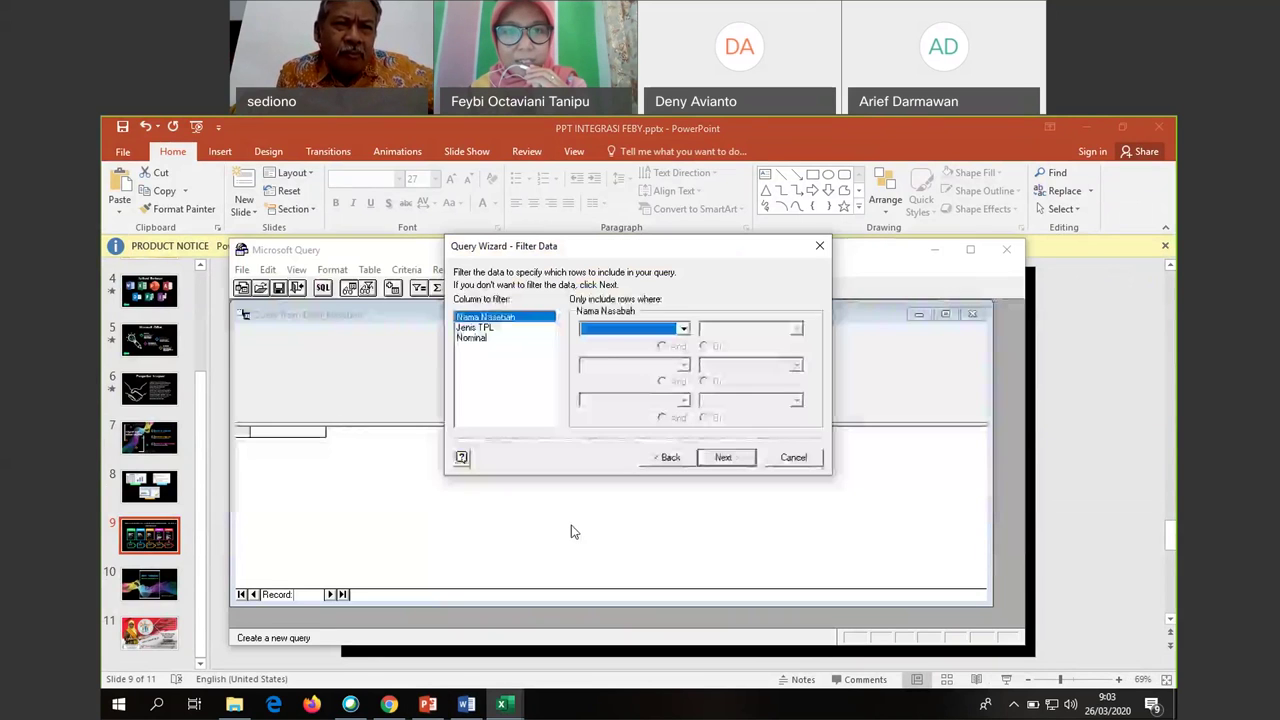
Filter Nama Nasabah with "begins with" and the first name given in Perintah 1, and open the query's data in Microsoft Query
click(683, 328)
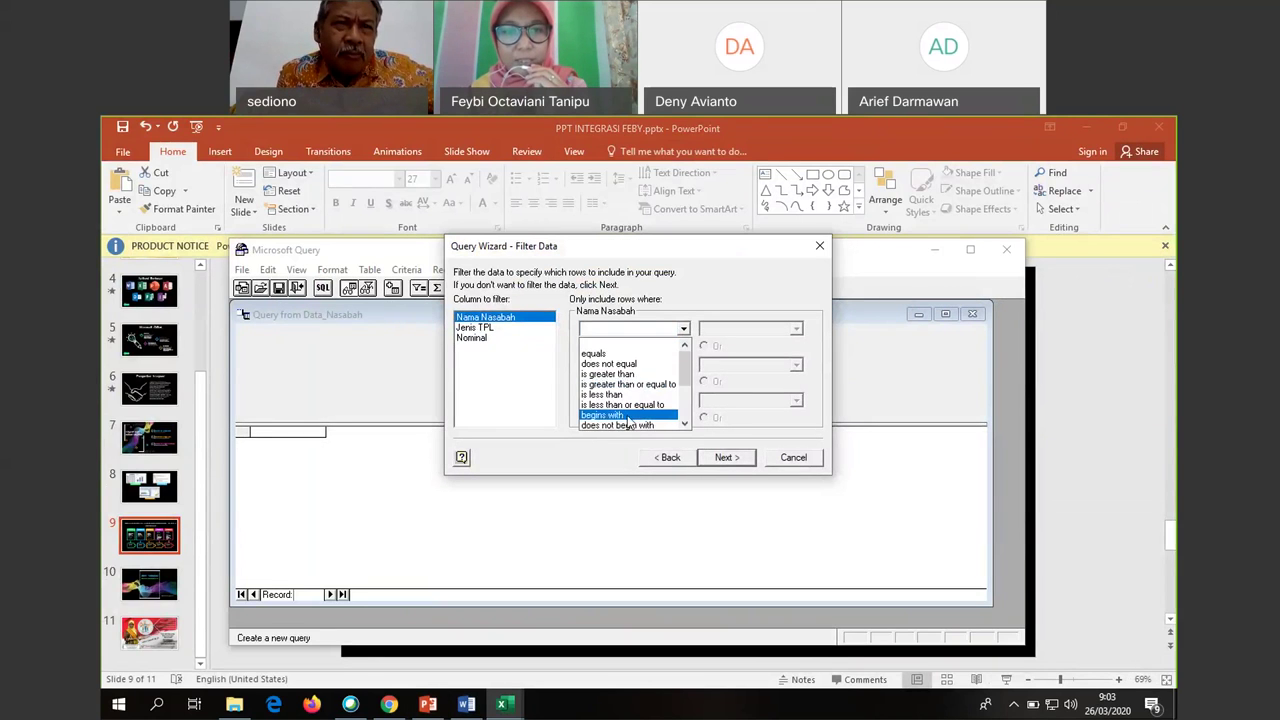
click(625, 415)
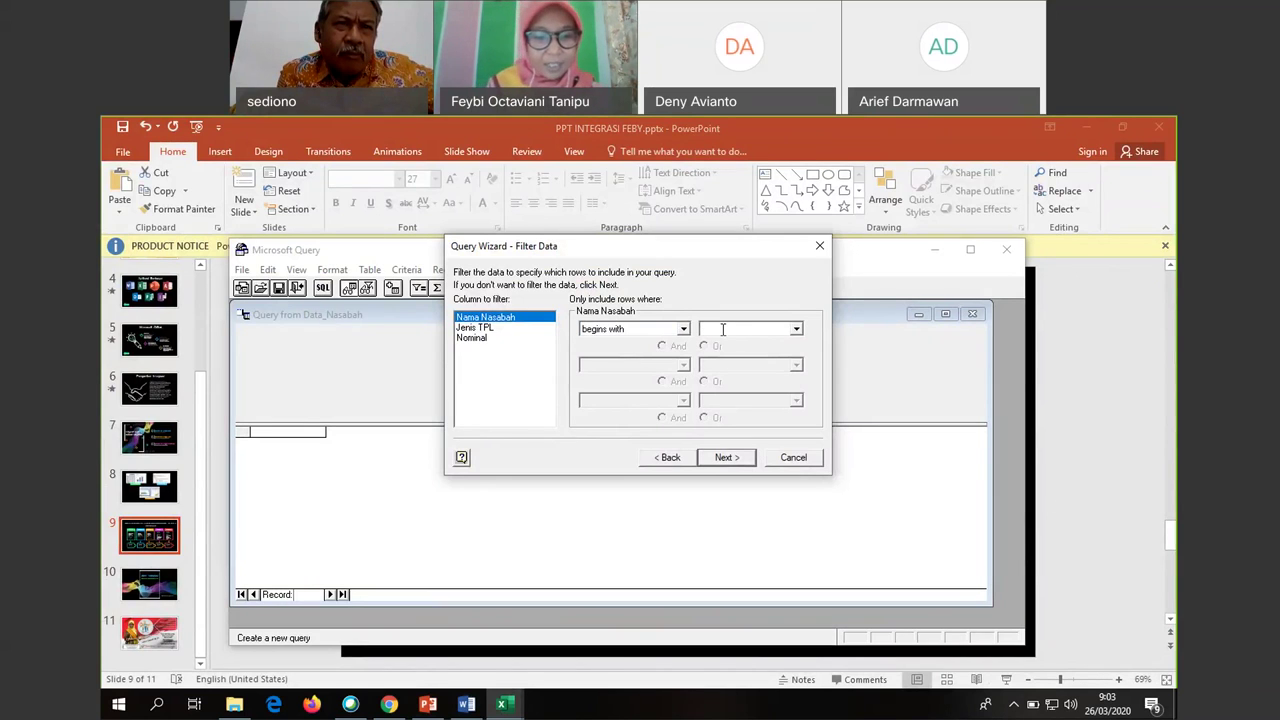
text(Agus)
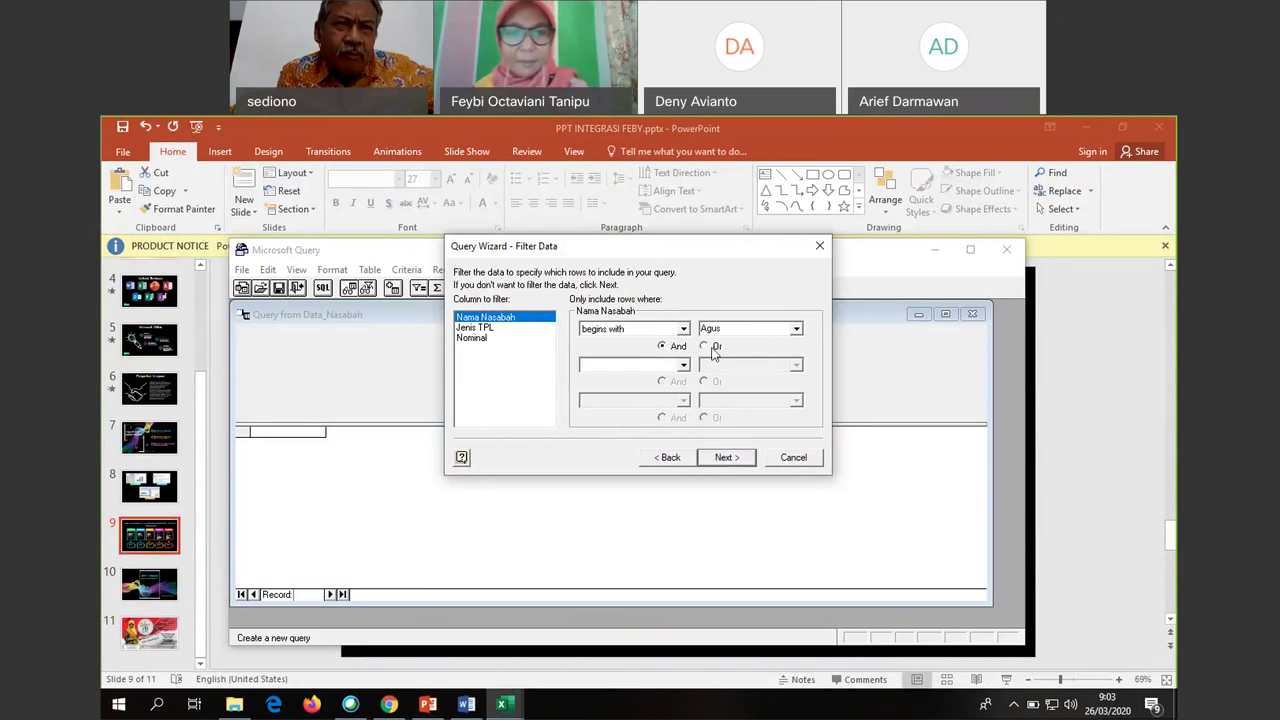
click(429, 705)
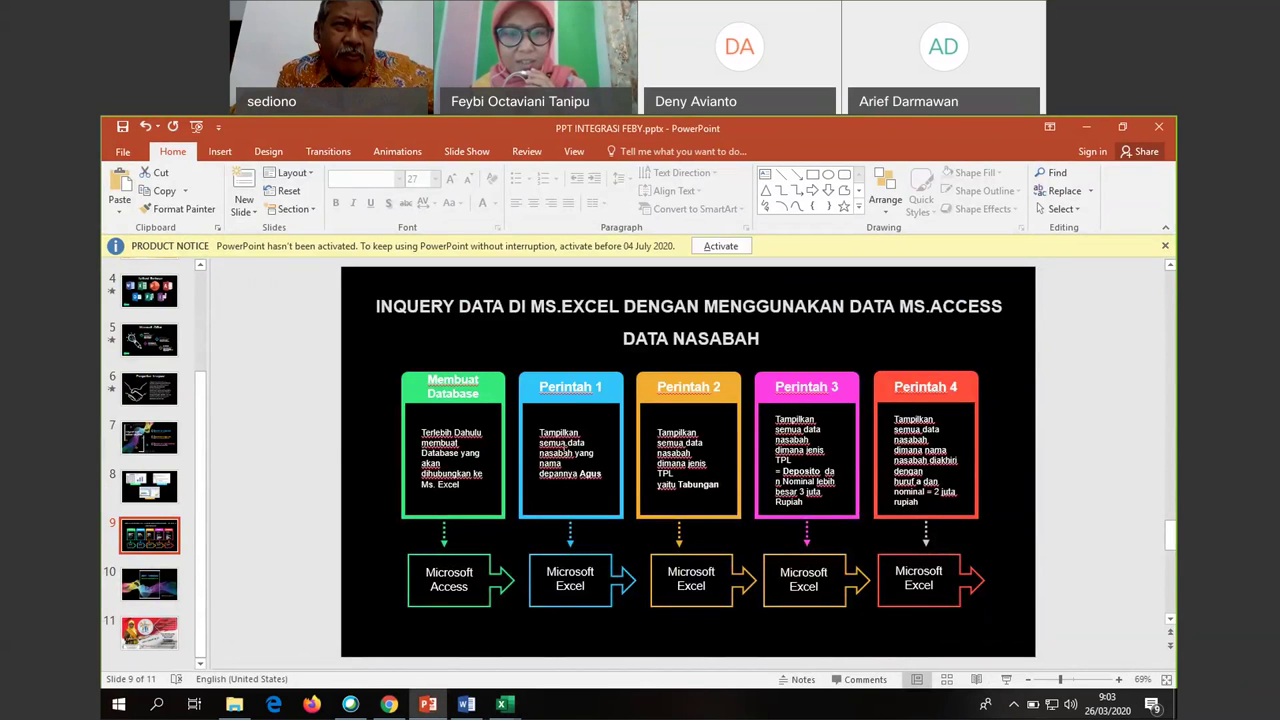
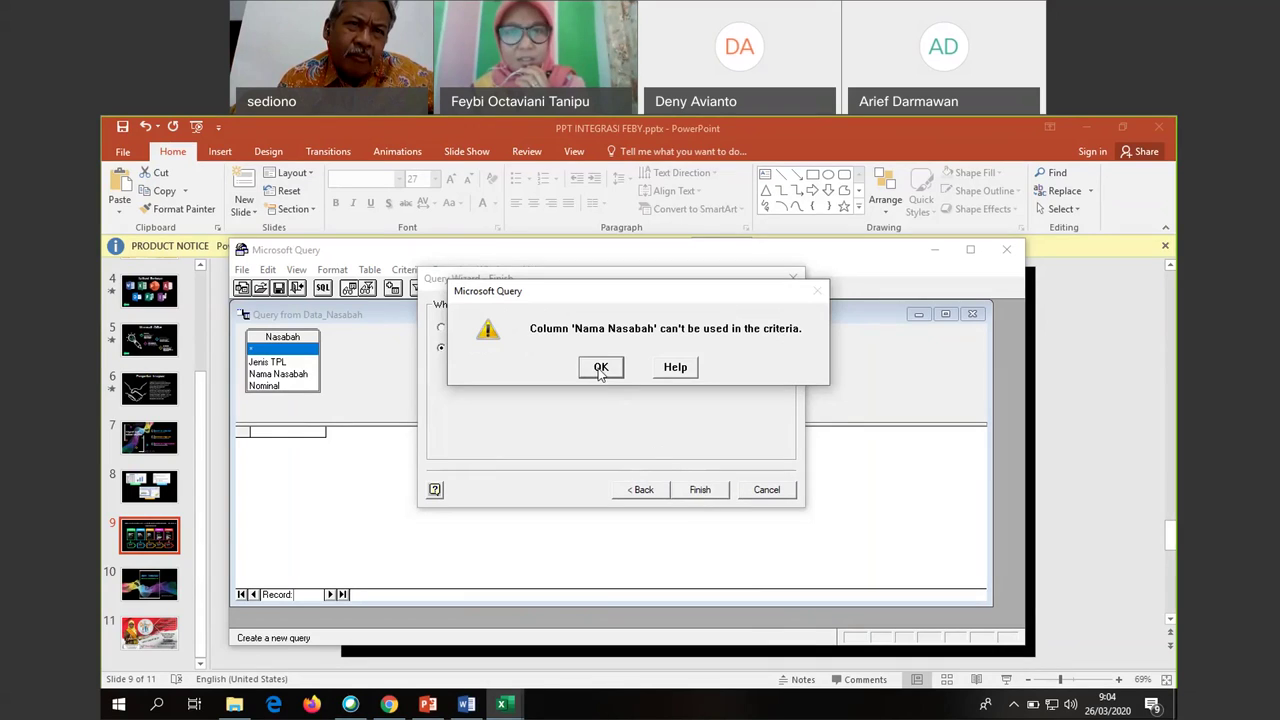
click(601, 368)
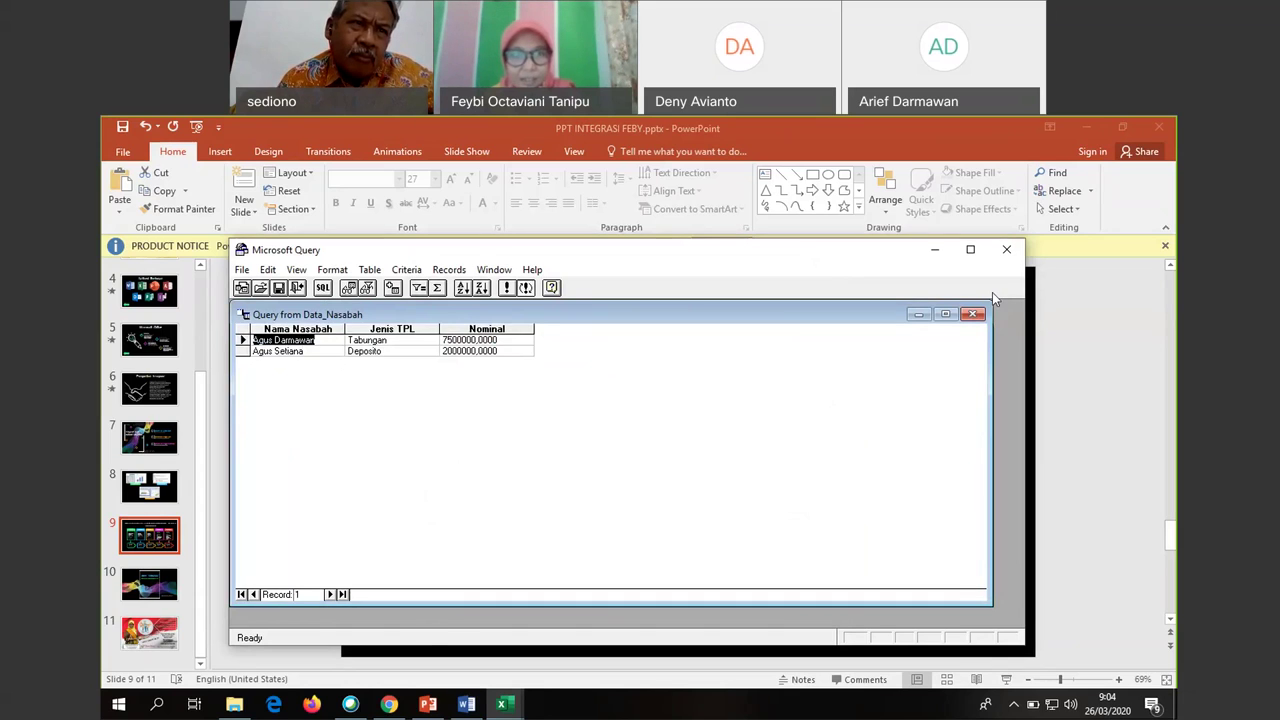
click(972, 314)
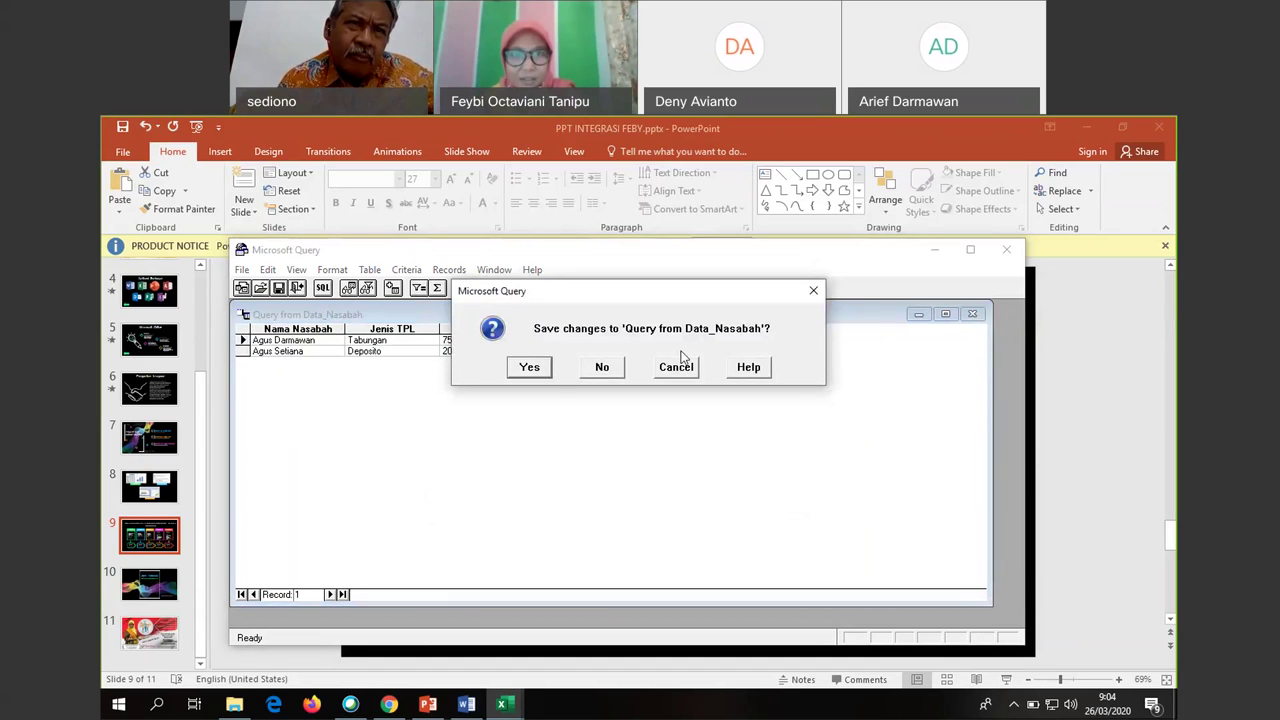
click(530, 368)
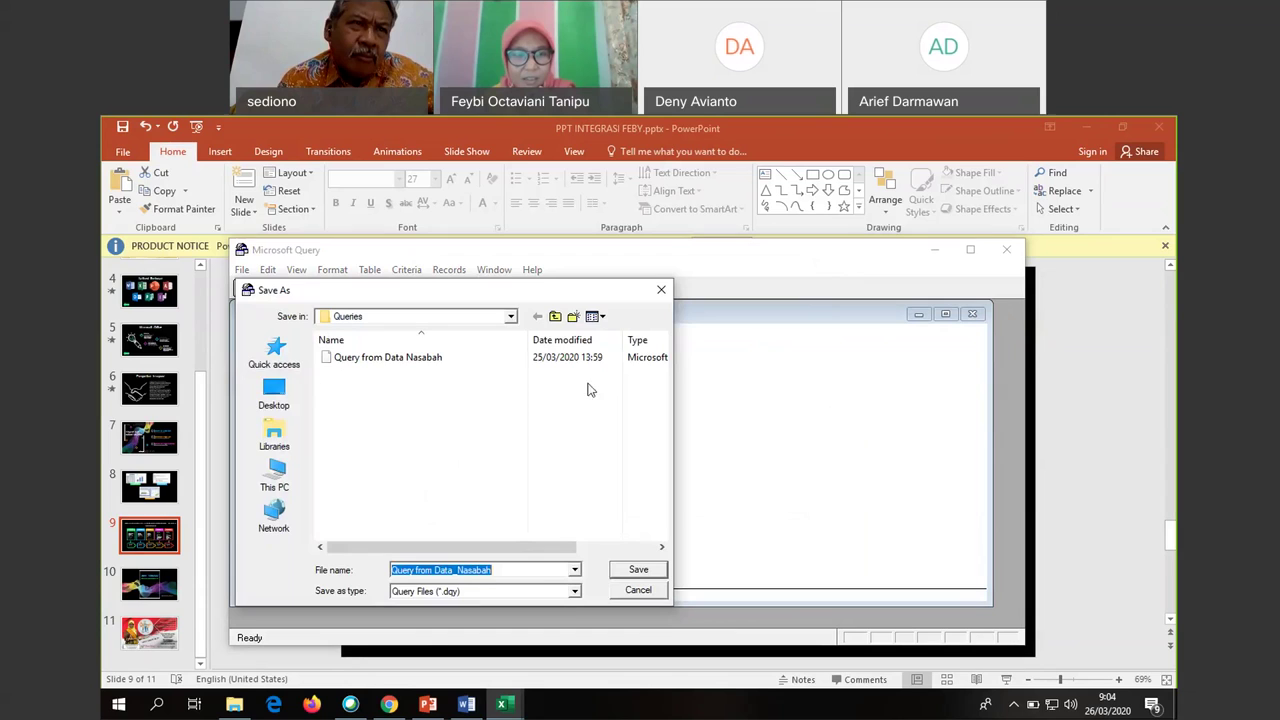
click(637, 590)
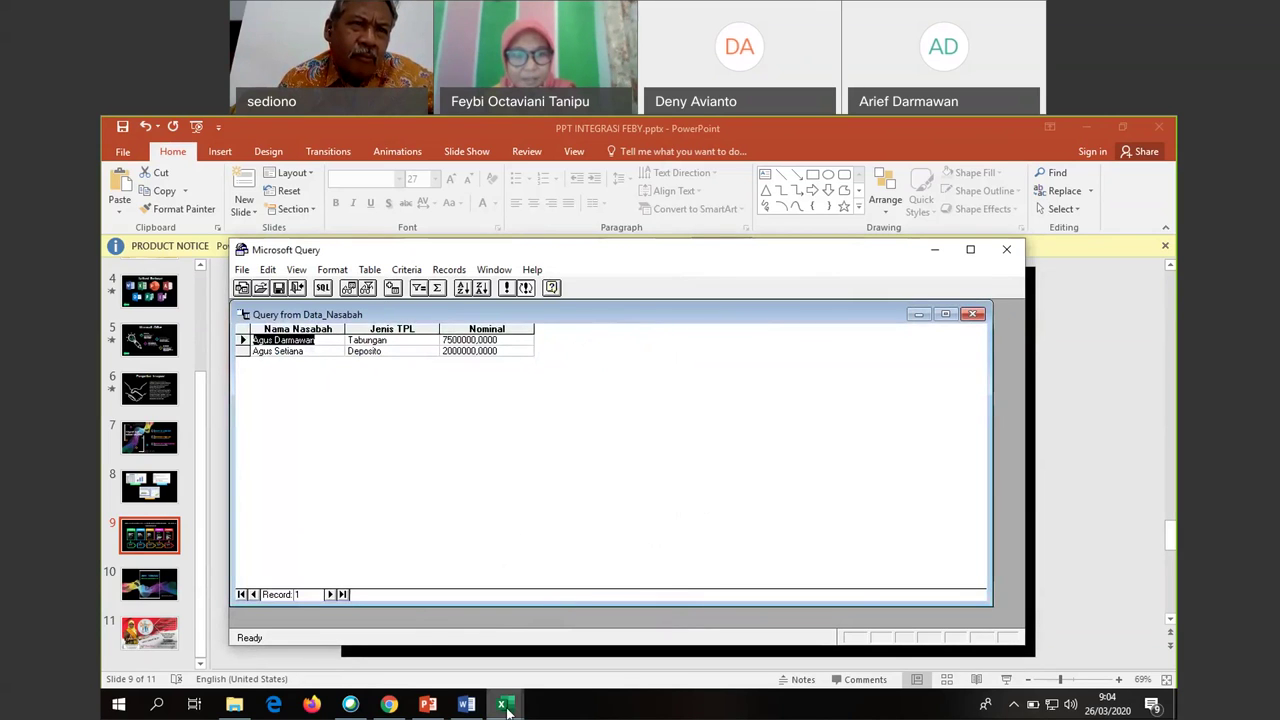
Check the link workbook in Excel and return to the Data_Nasabah query in Microsoft Query
mouse_move(507, 710)
click(429, 640)
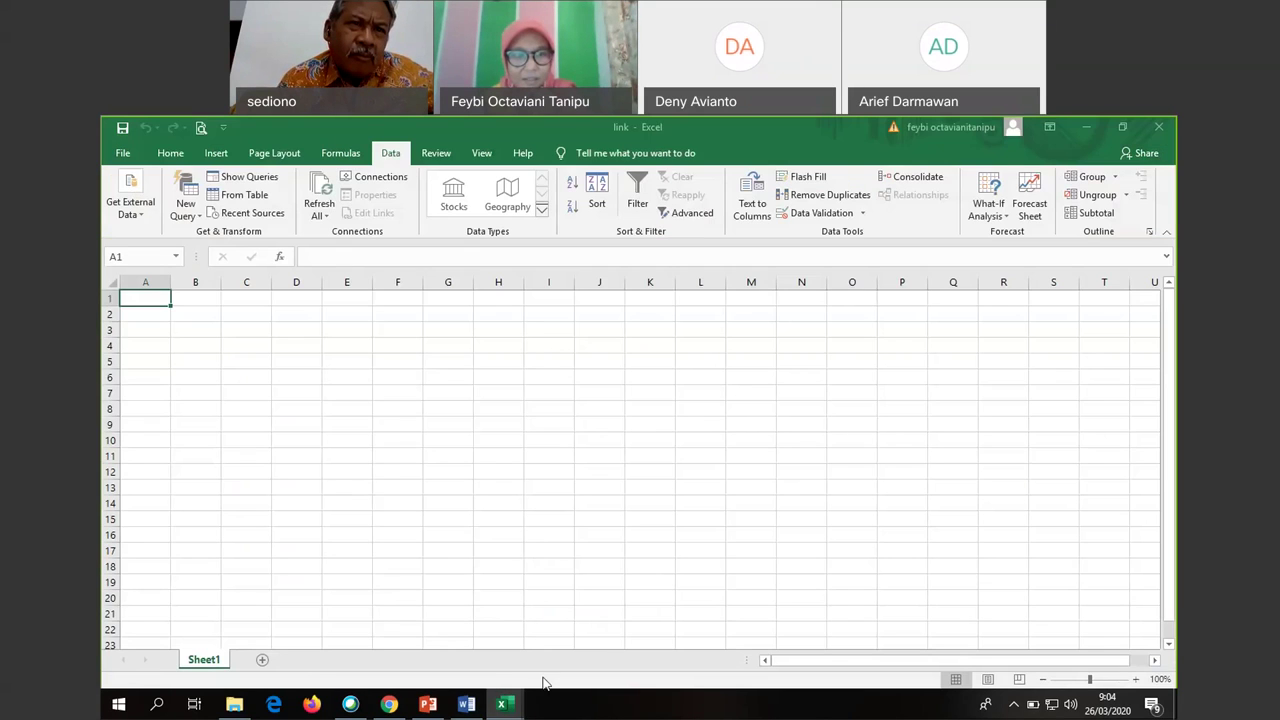
click(603, 623)
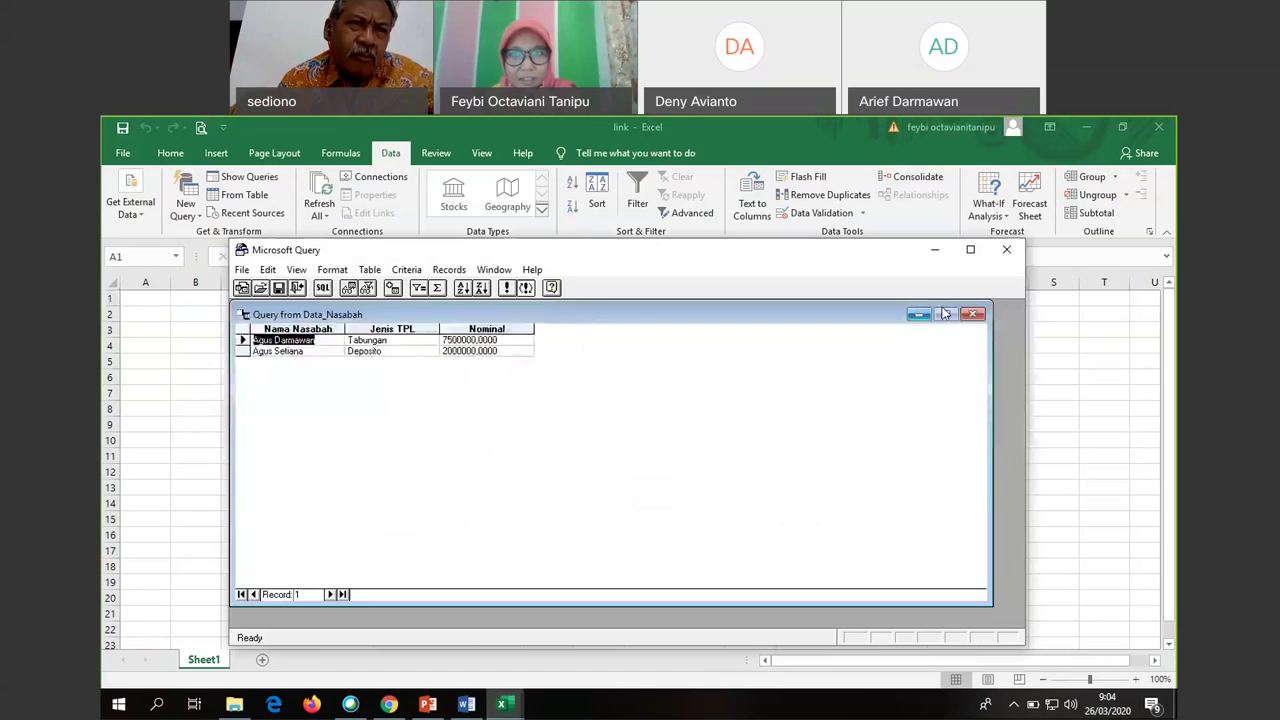
Close Microsoft Query to return its filtered data to Excel, and import it as a table into a new worksheet
click(1007, 251)
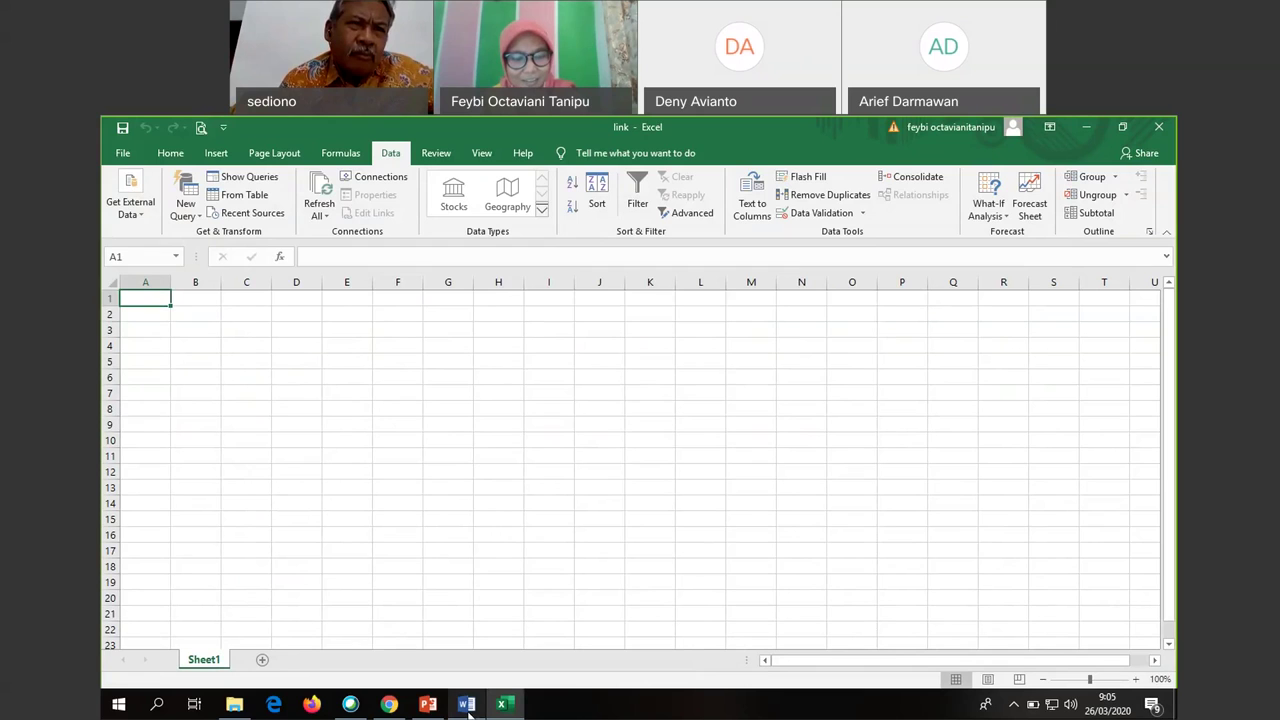
mouse_move(469, 713)
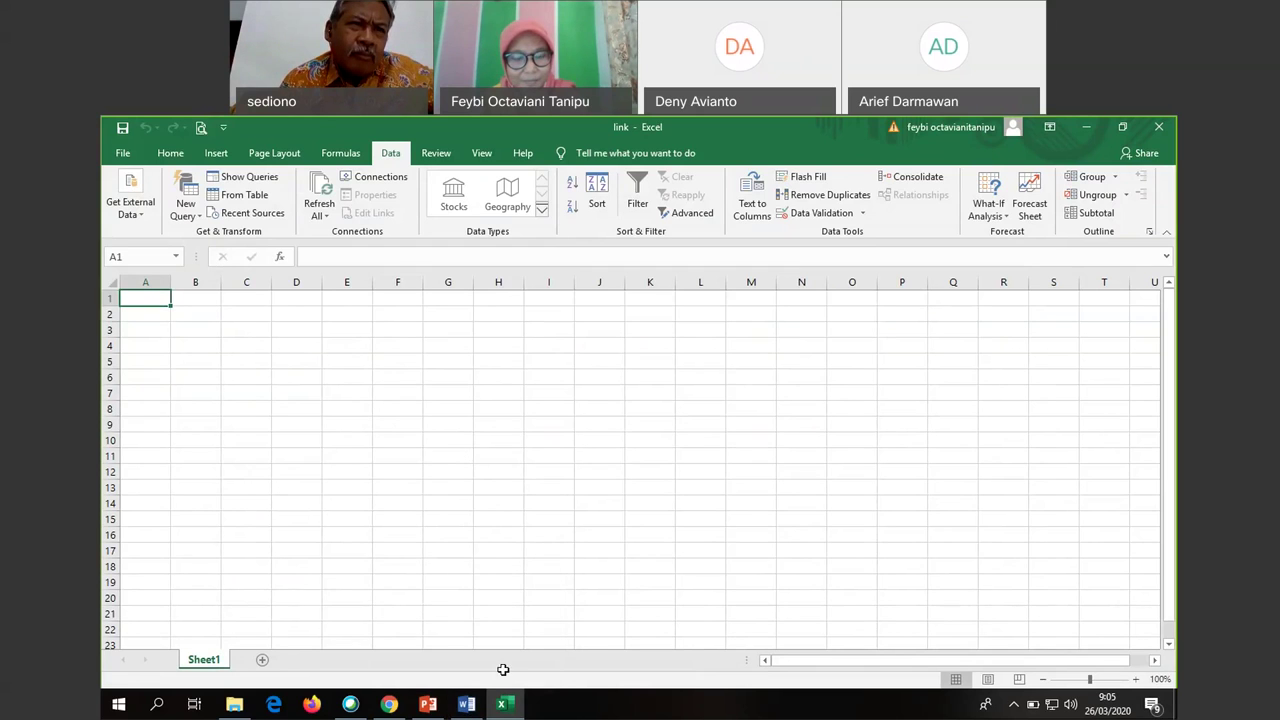
click(427, 705)
click(505, 705)
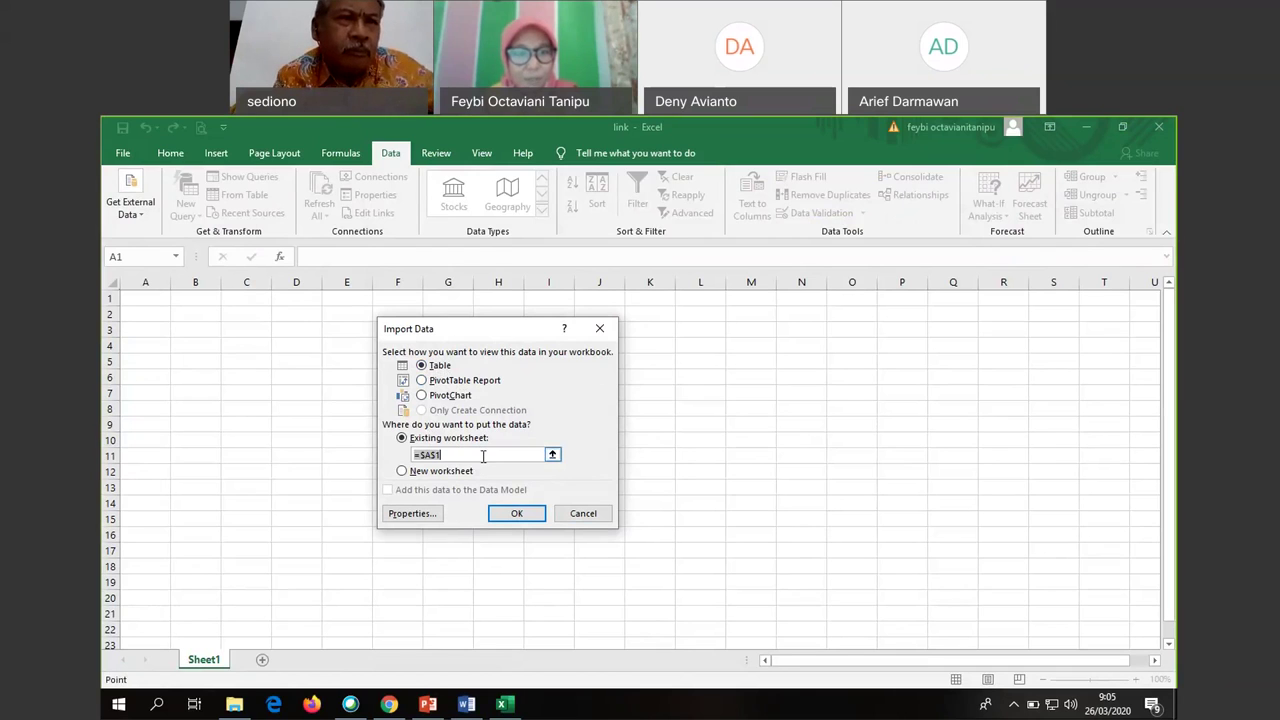
click(402, 471)
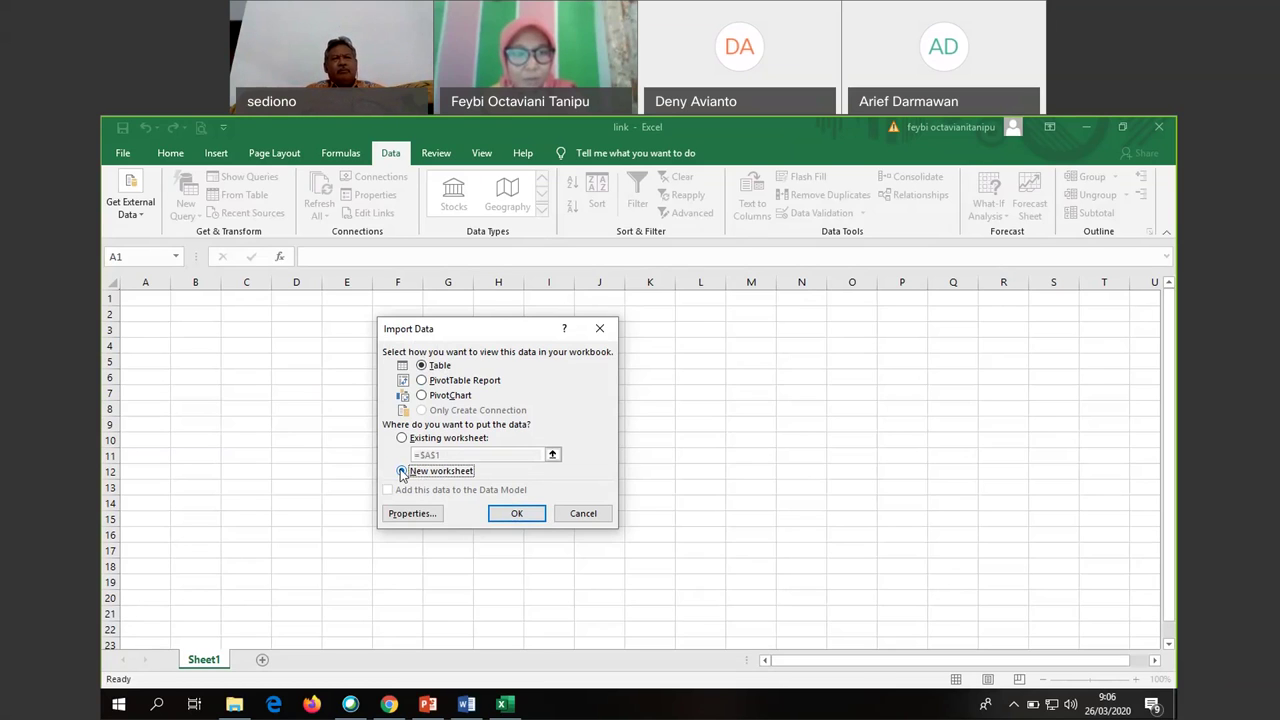
click(516, 514)
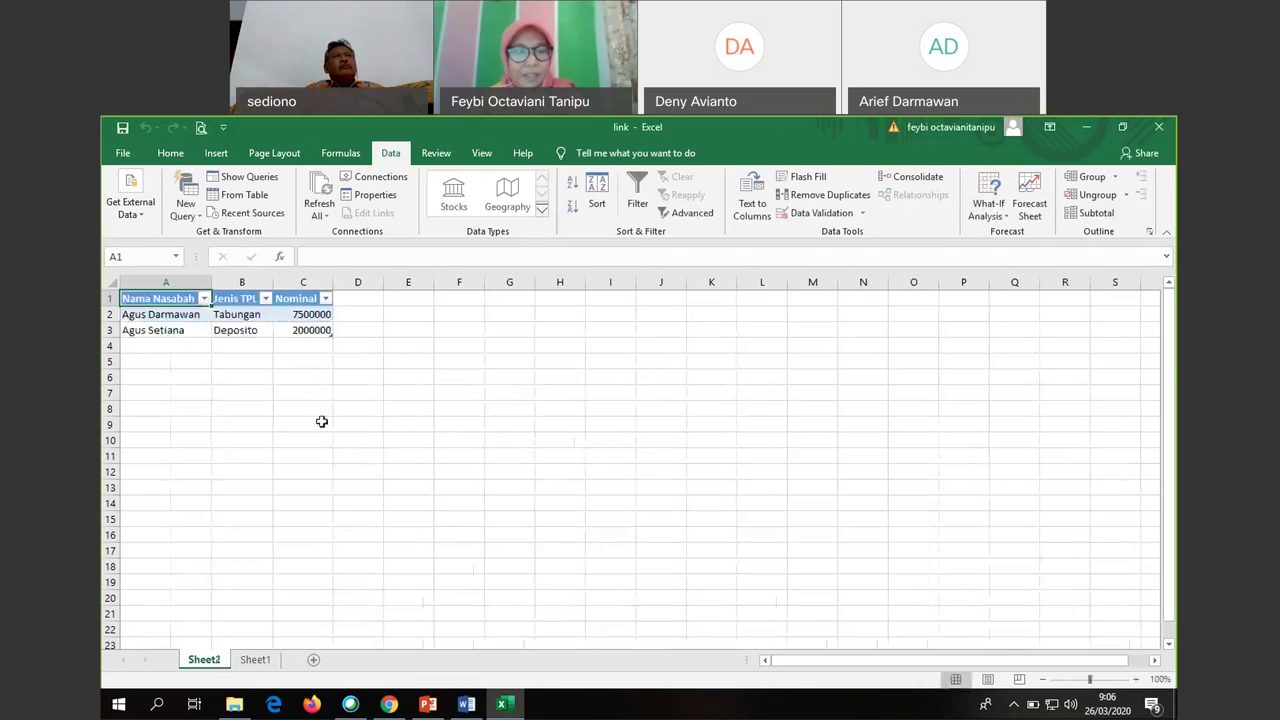
Examine the imported Nama Nasabah, Jenis TPL and Nominal rows against the first-name filter of Perintah 1
click(345, 451)
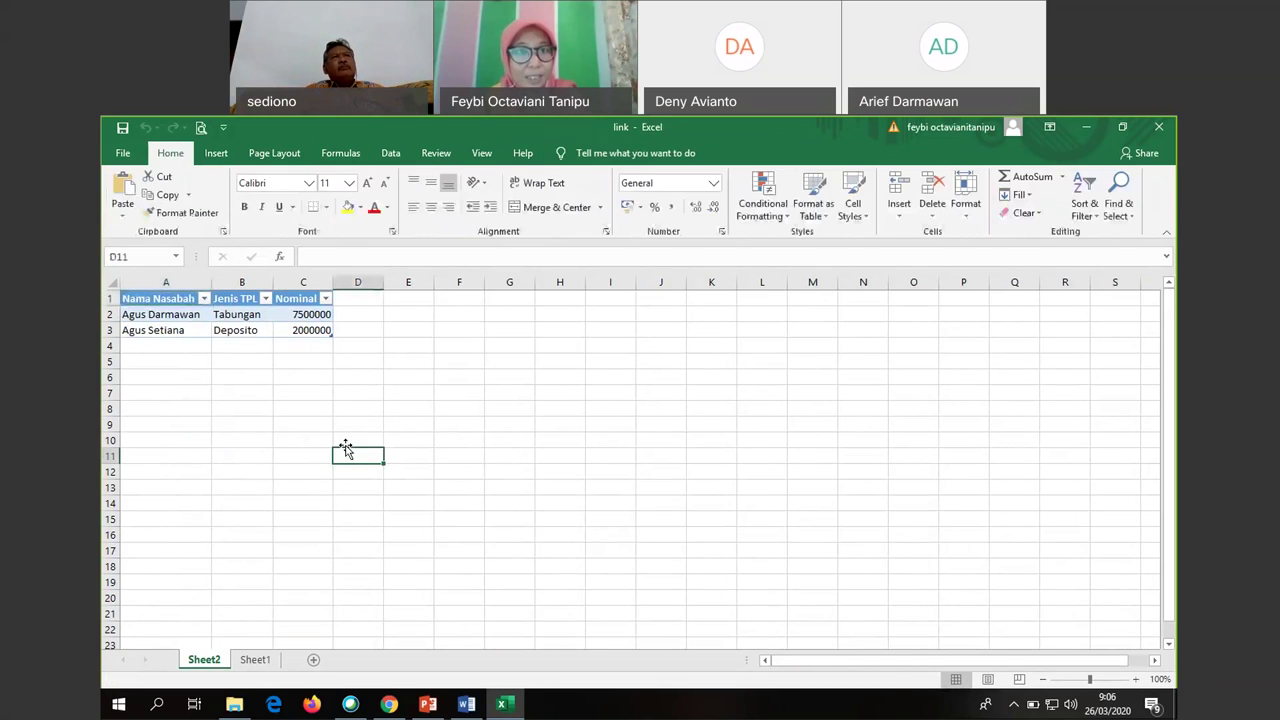
click(241, 426)
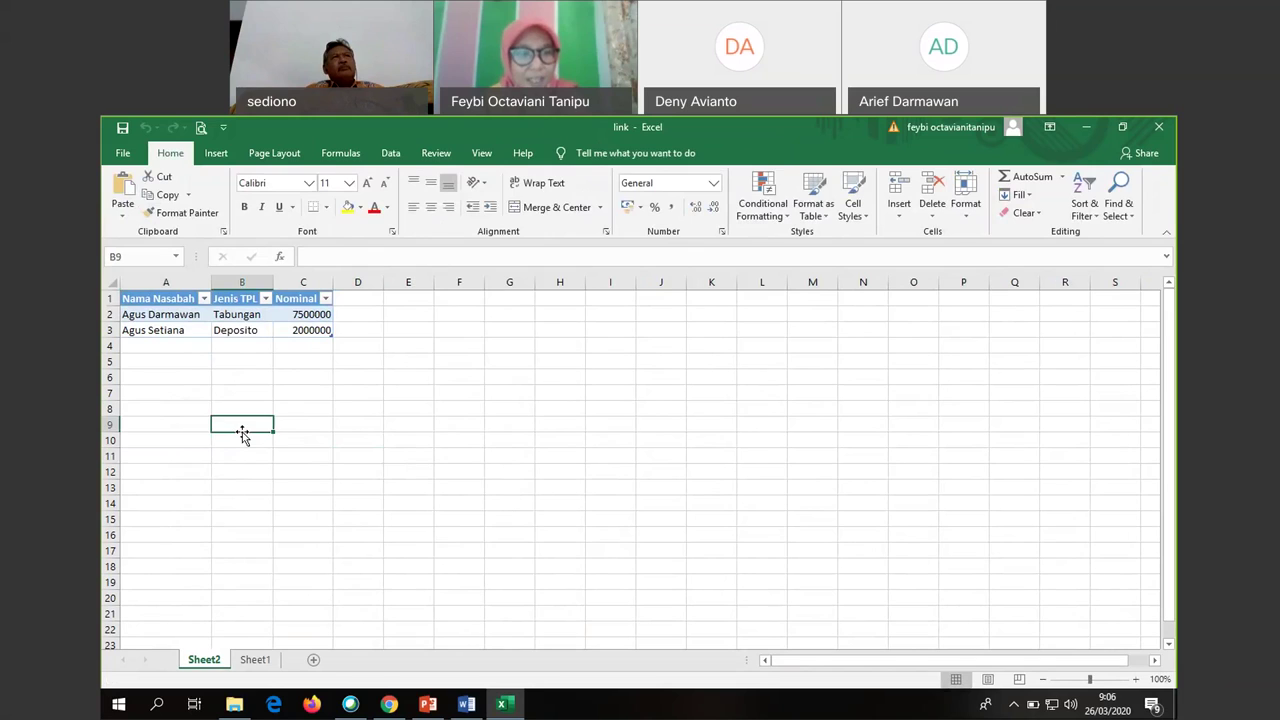
click(177, 314)
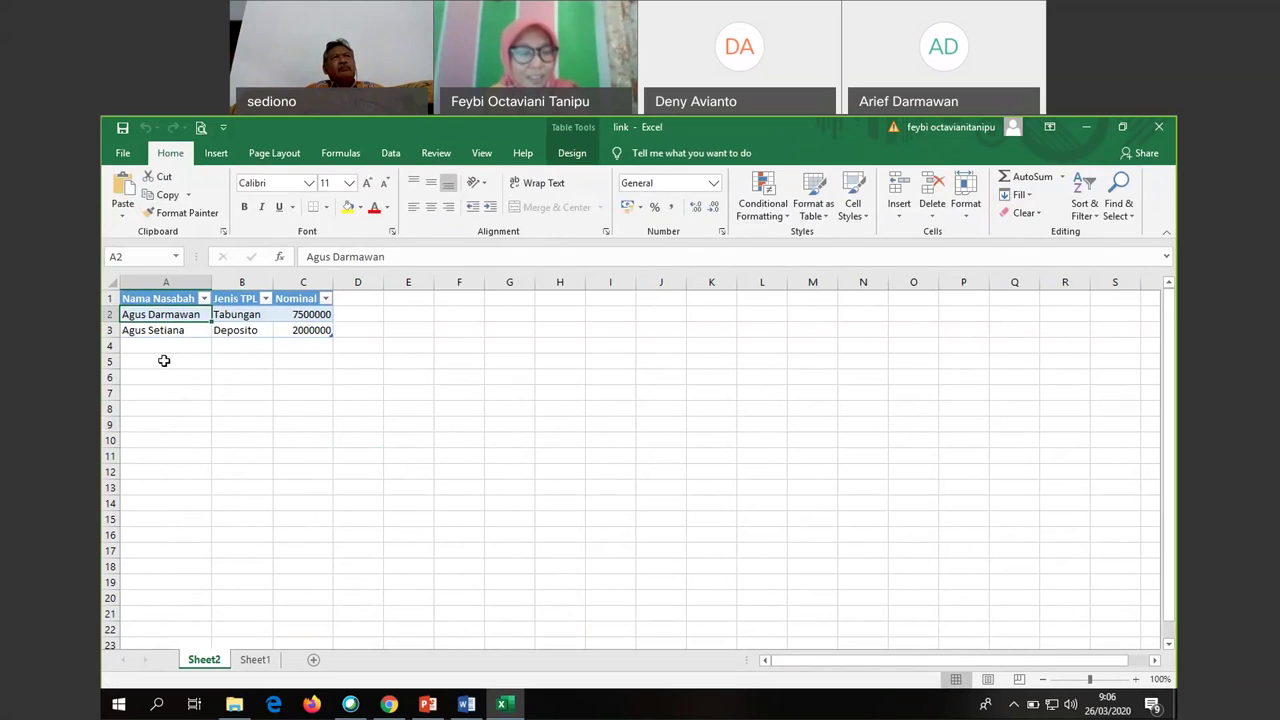
click(184, 334)
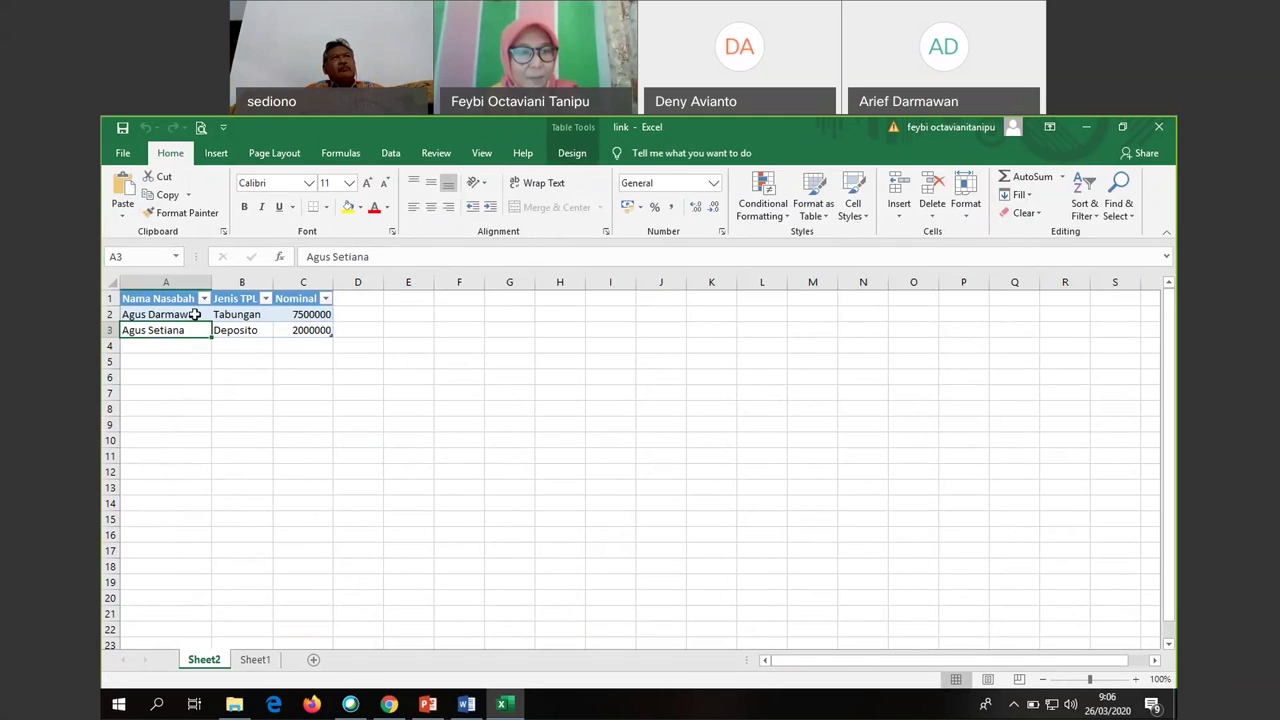
click(236, 364)
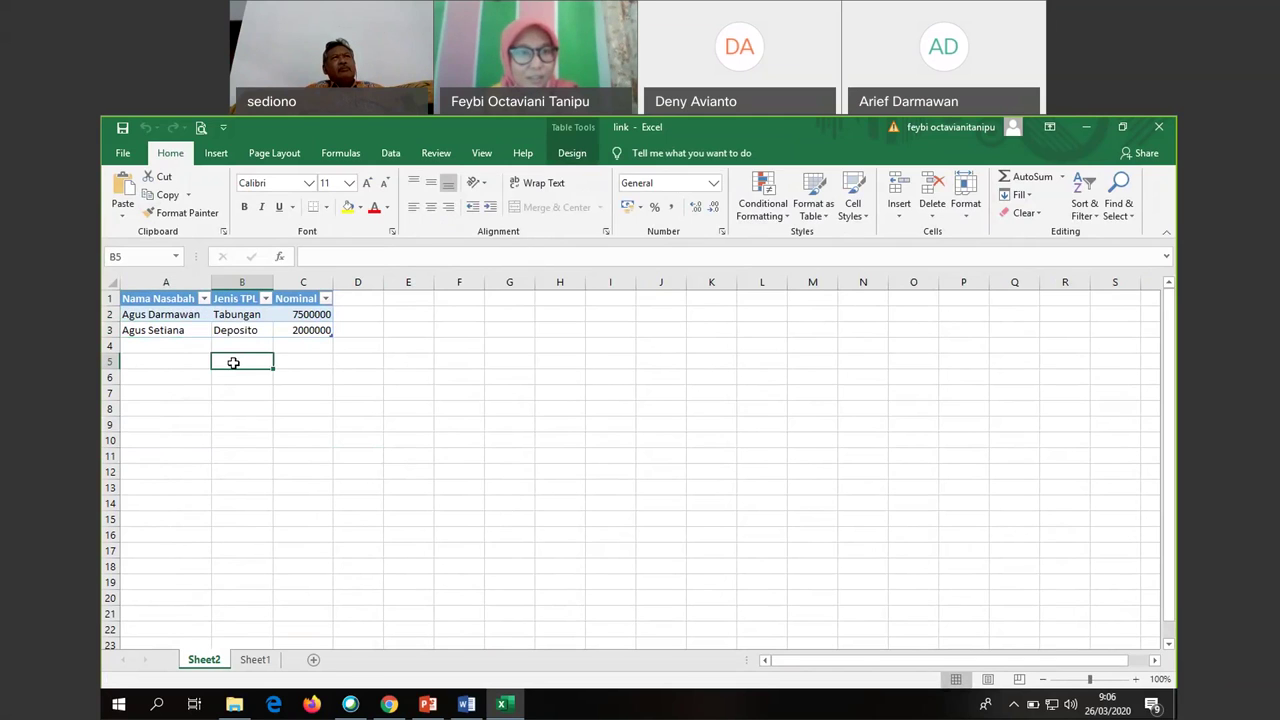
click(175, 316)
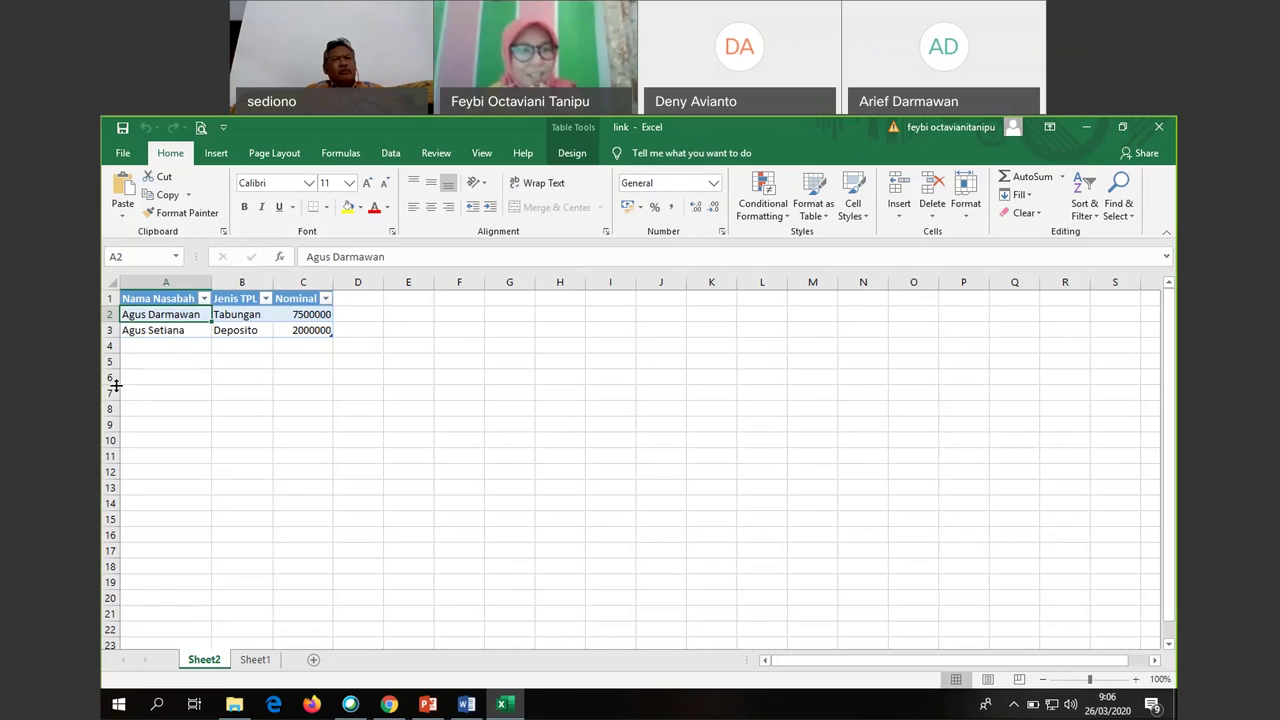
click(196, 332)
click(171, 316)
click(363, 429)
click(305, 373)
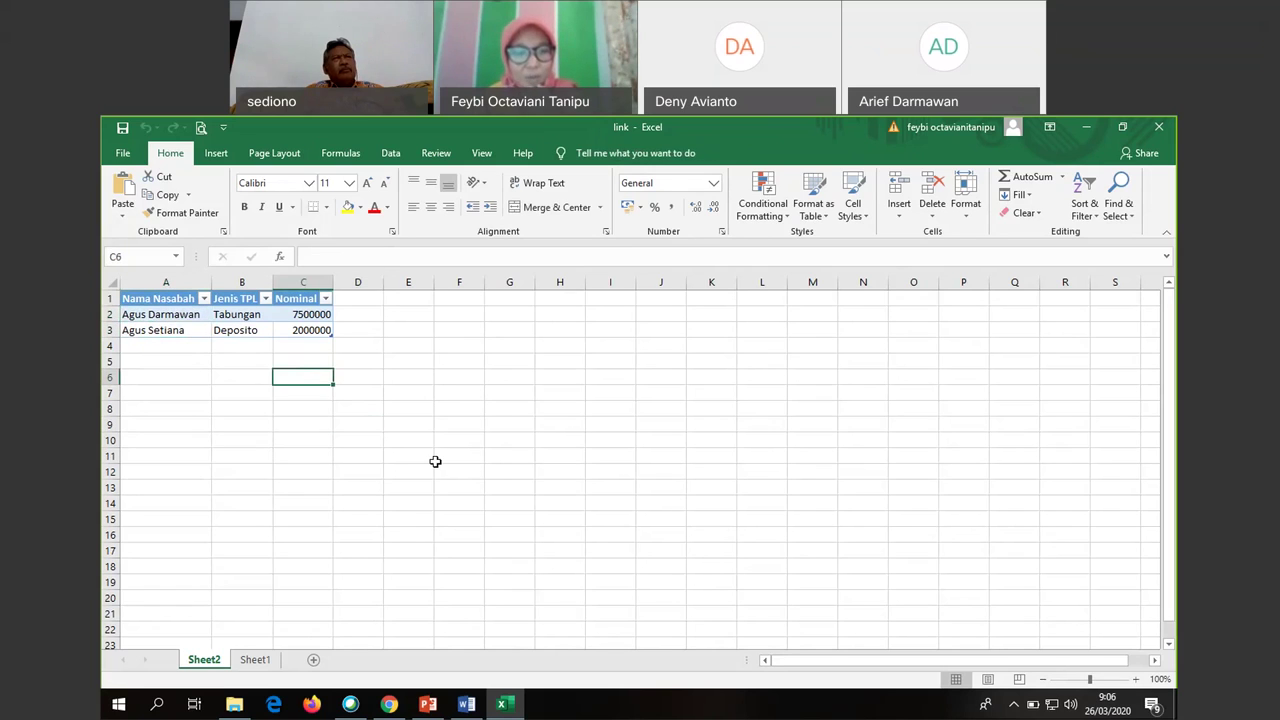
Close the link workbook without saving, and reopen it from the Microsoft Excel shape under Perintah 2 in the PowerPoint slide show
key(alt+F4)
click(571, 426)
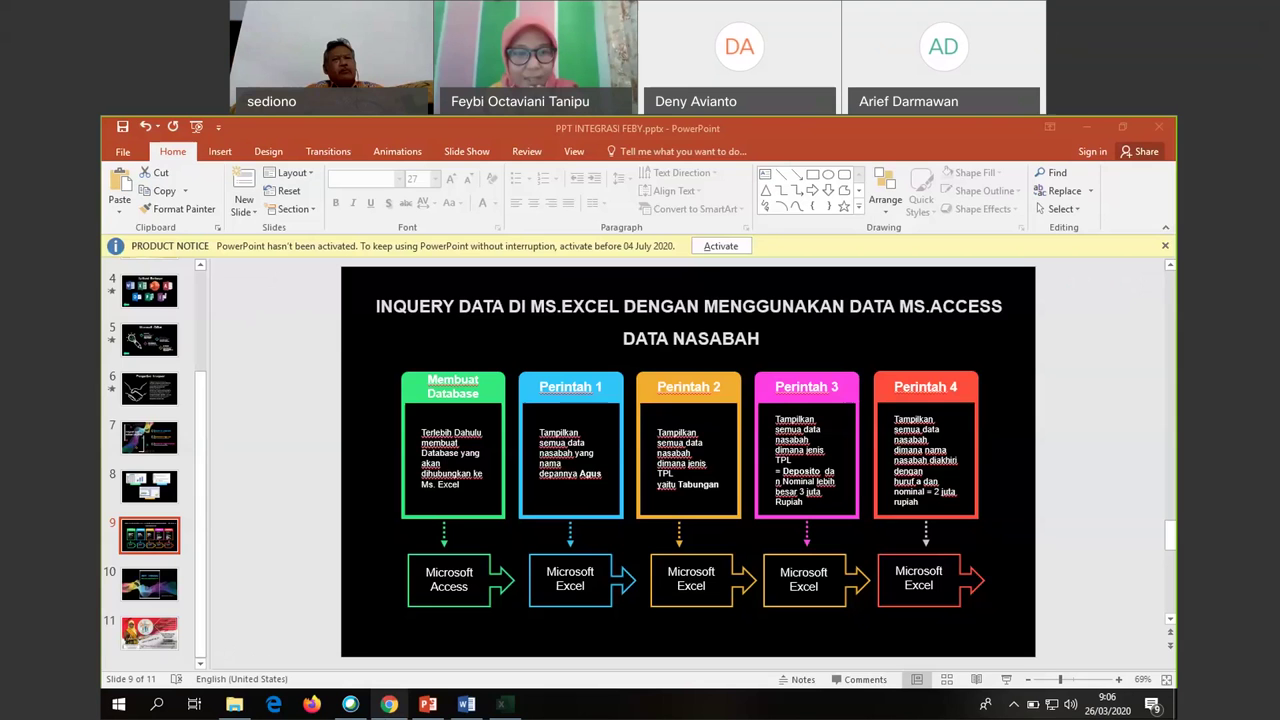
click(405, 705)
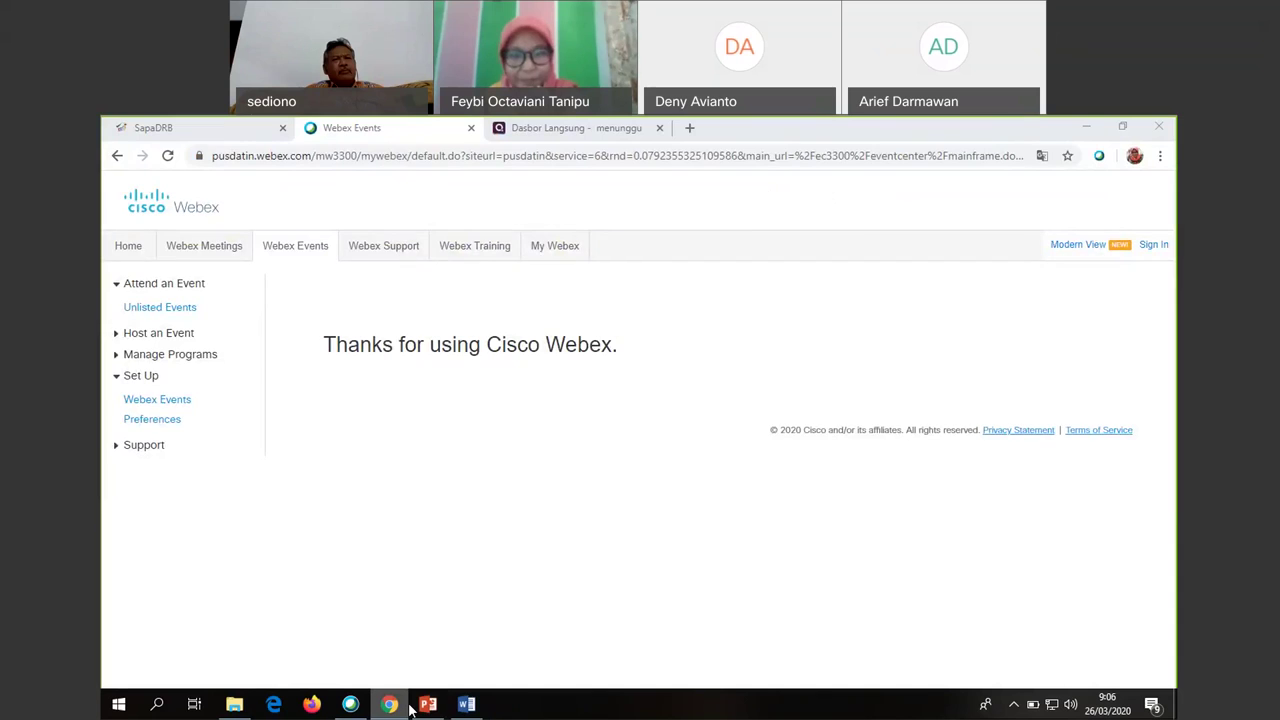
click(426, 705)
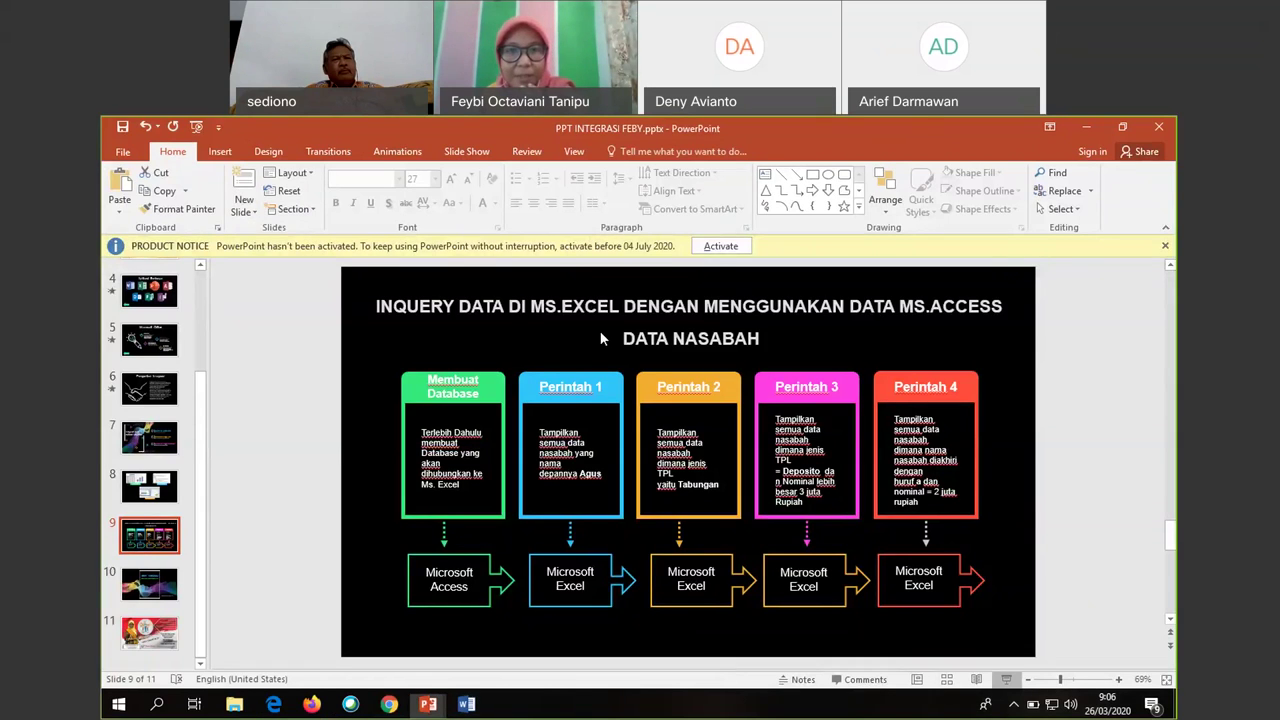
click(1006, 679)
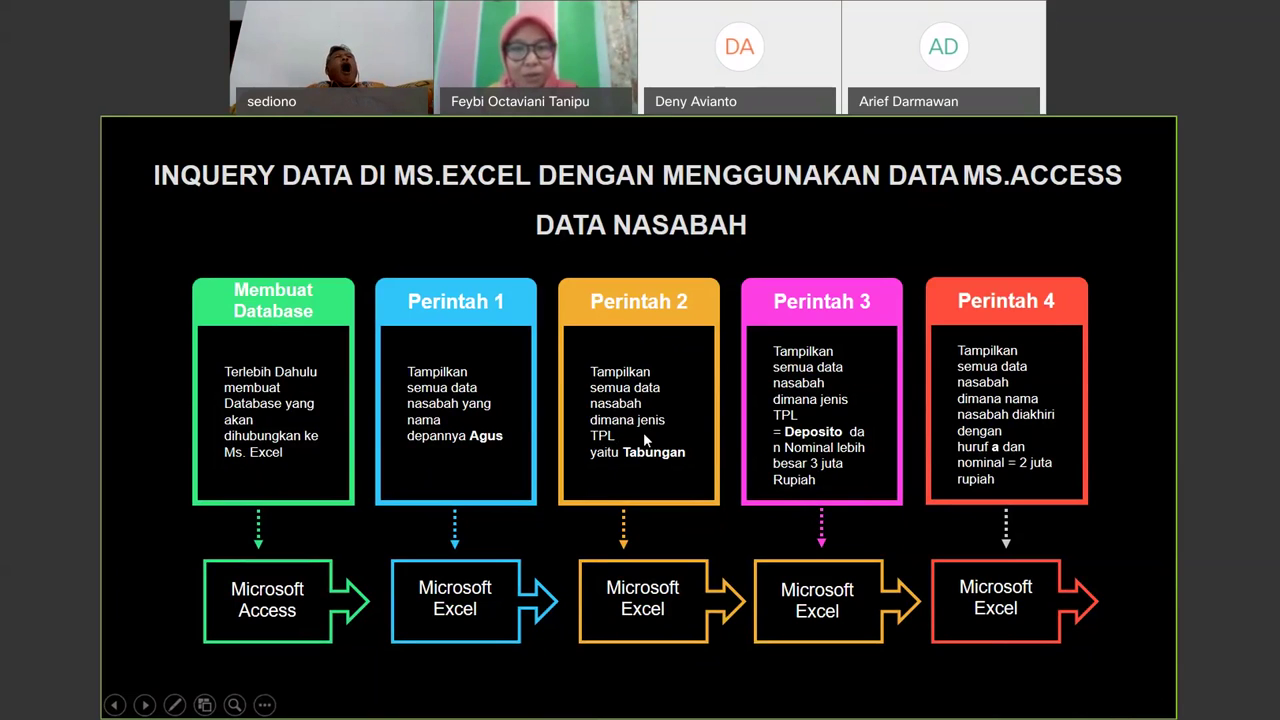
click(722, 606)
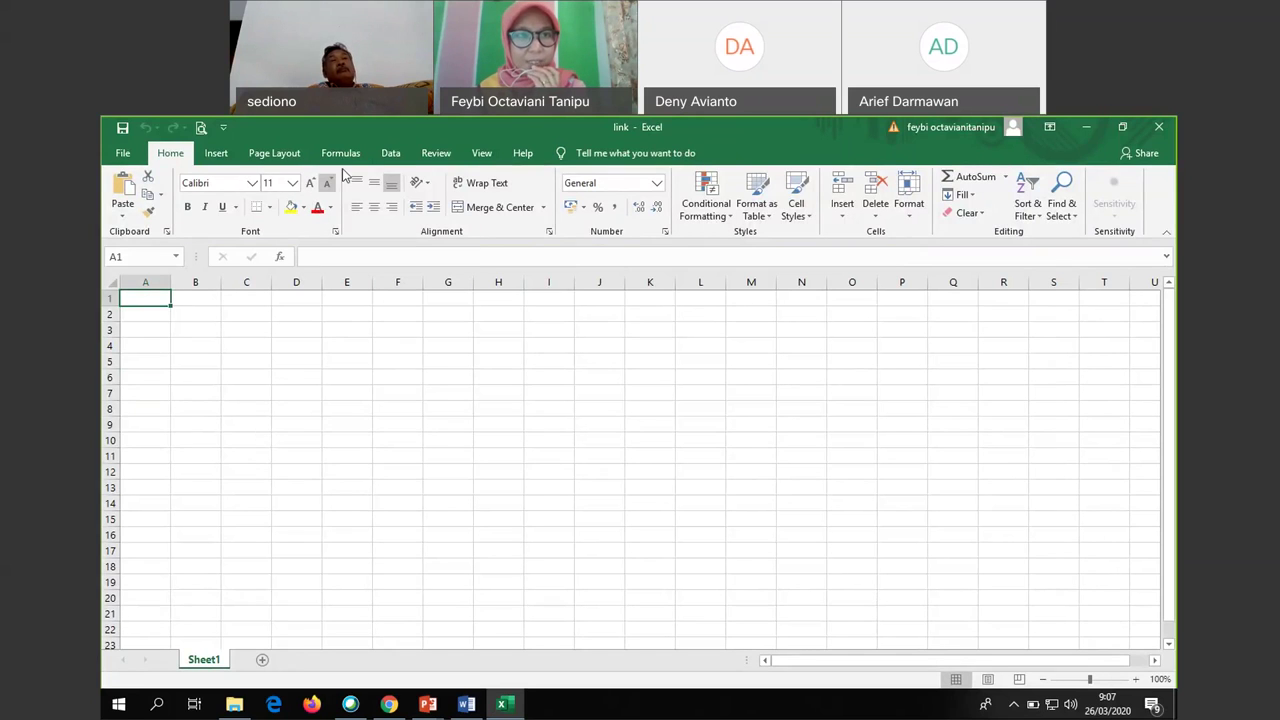
Start a Microsoft Query import of external data using the data_nasabah data source
click(390, 155)
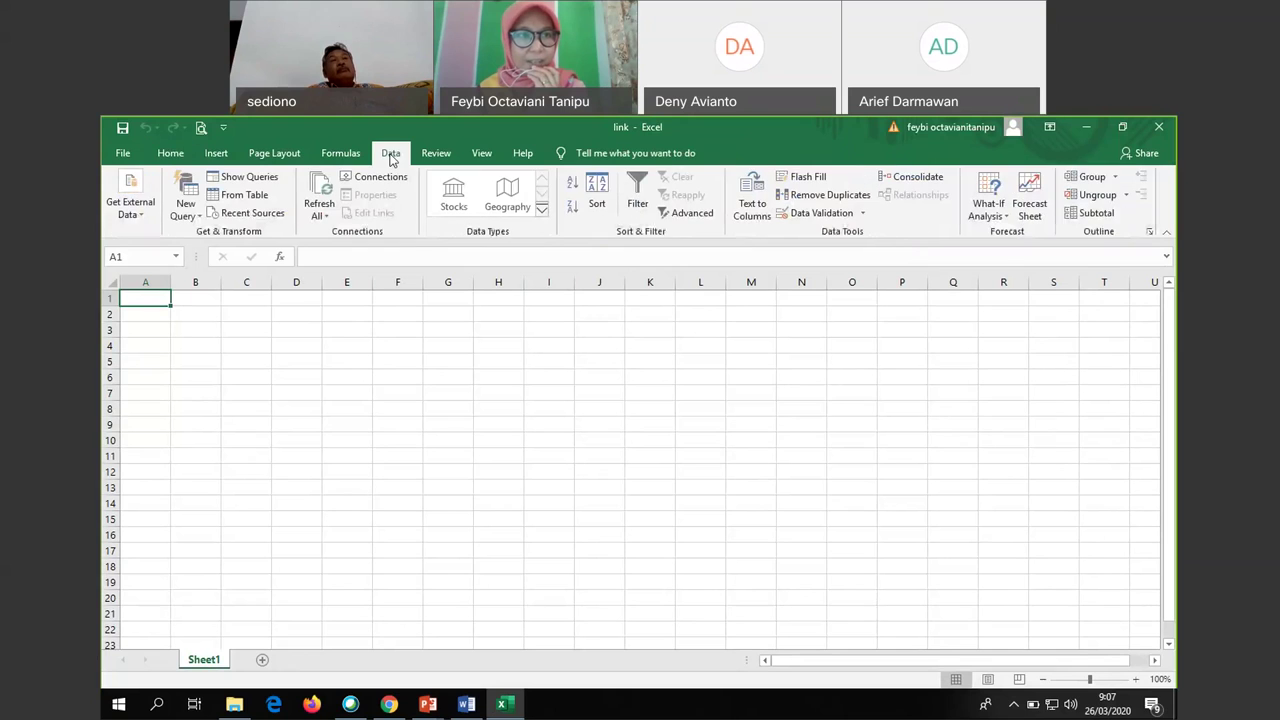
click(138, 212)
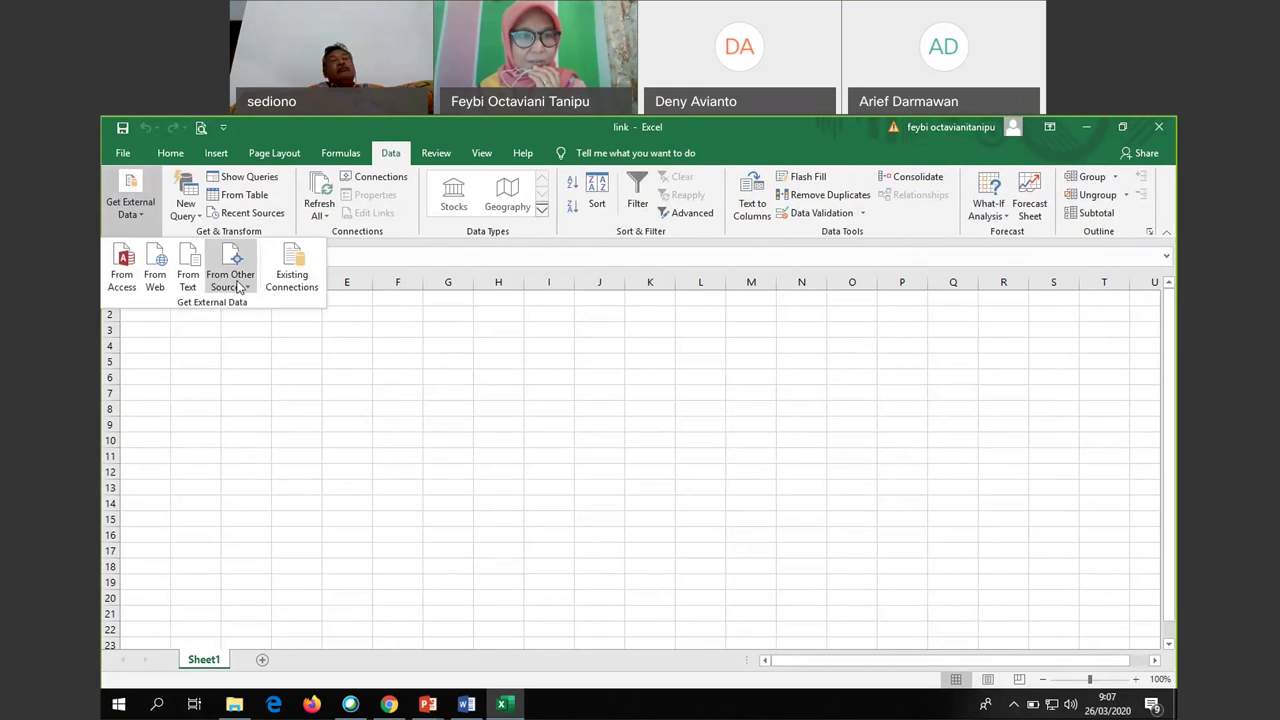
click(238, 287)
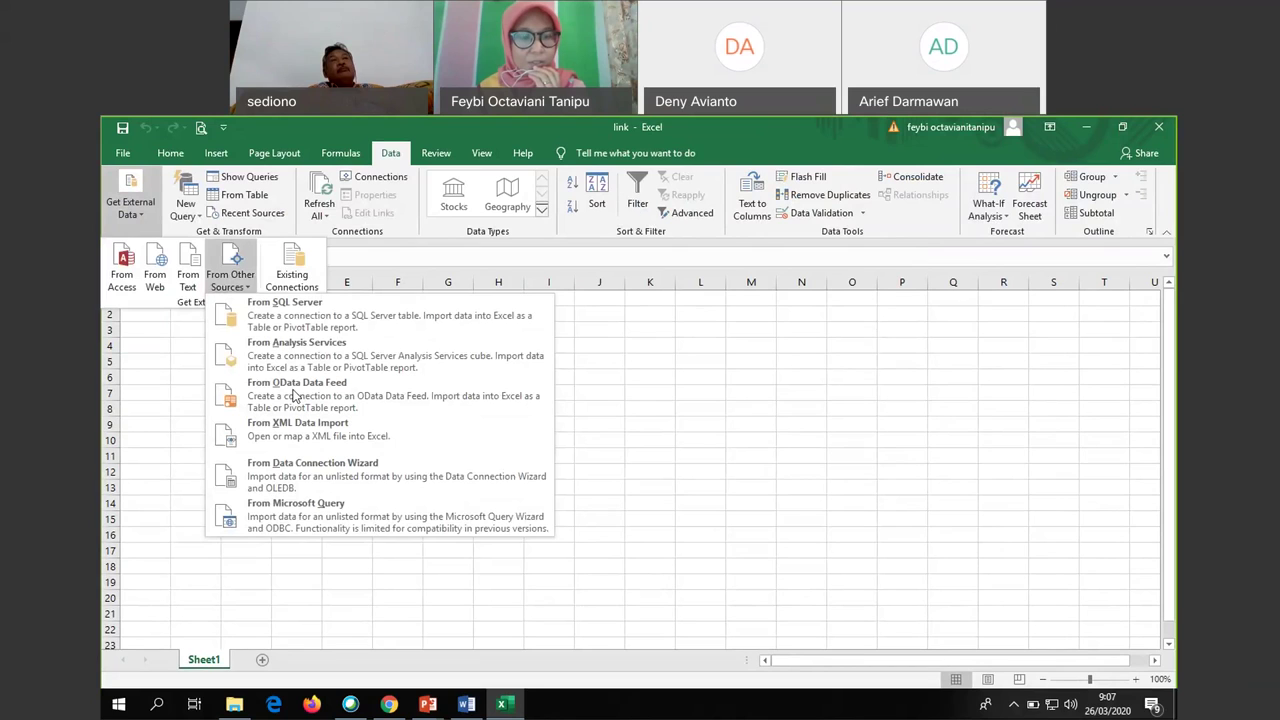
click(316, 524)
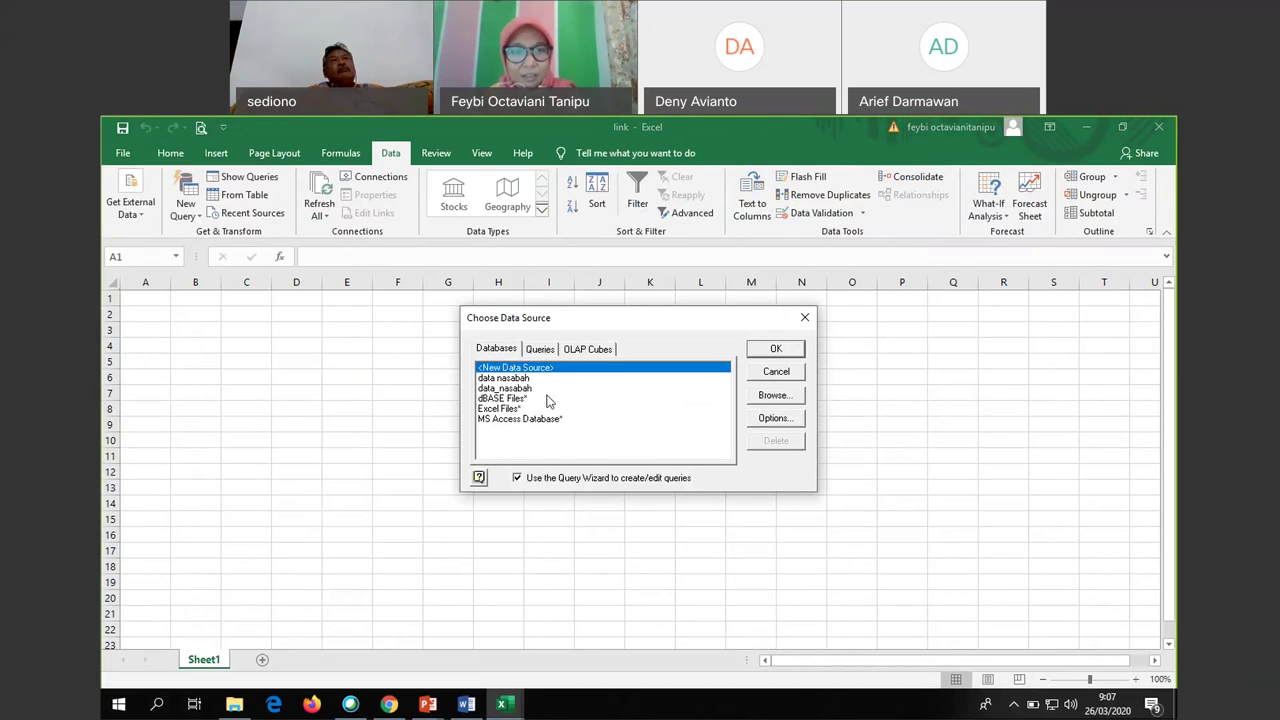
click(574, 388)
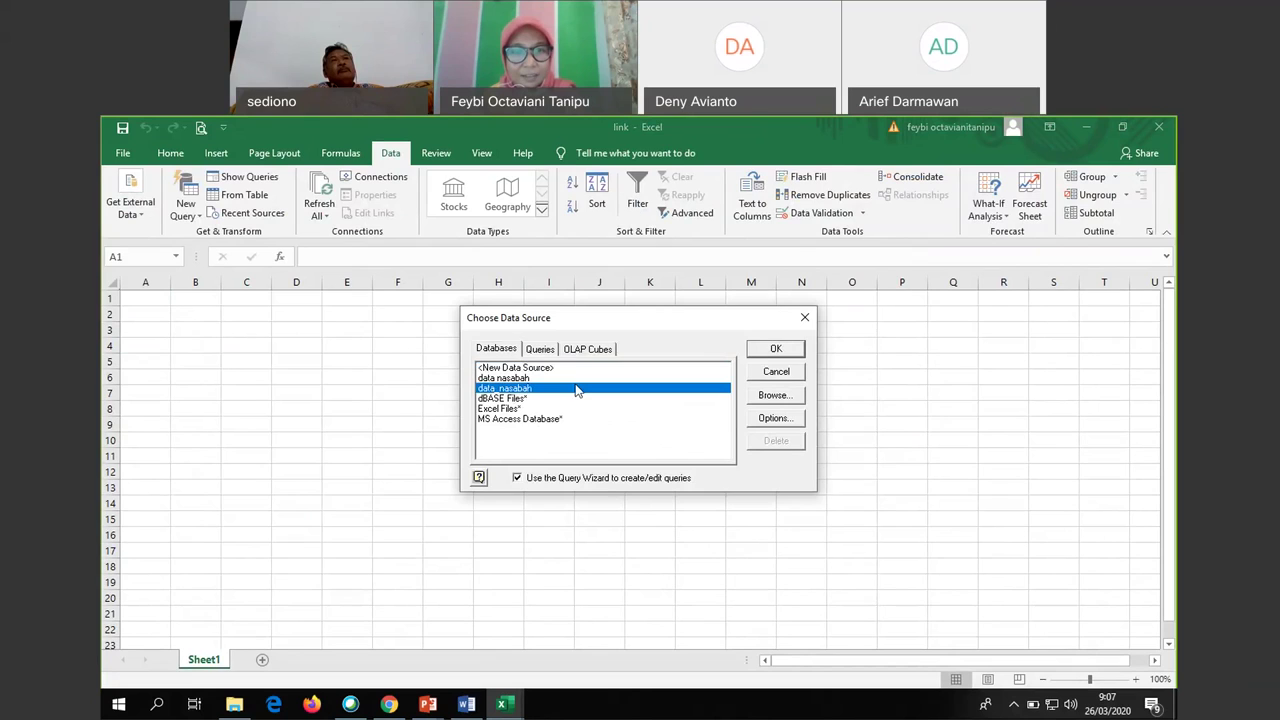
click(528, 369)
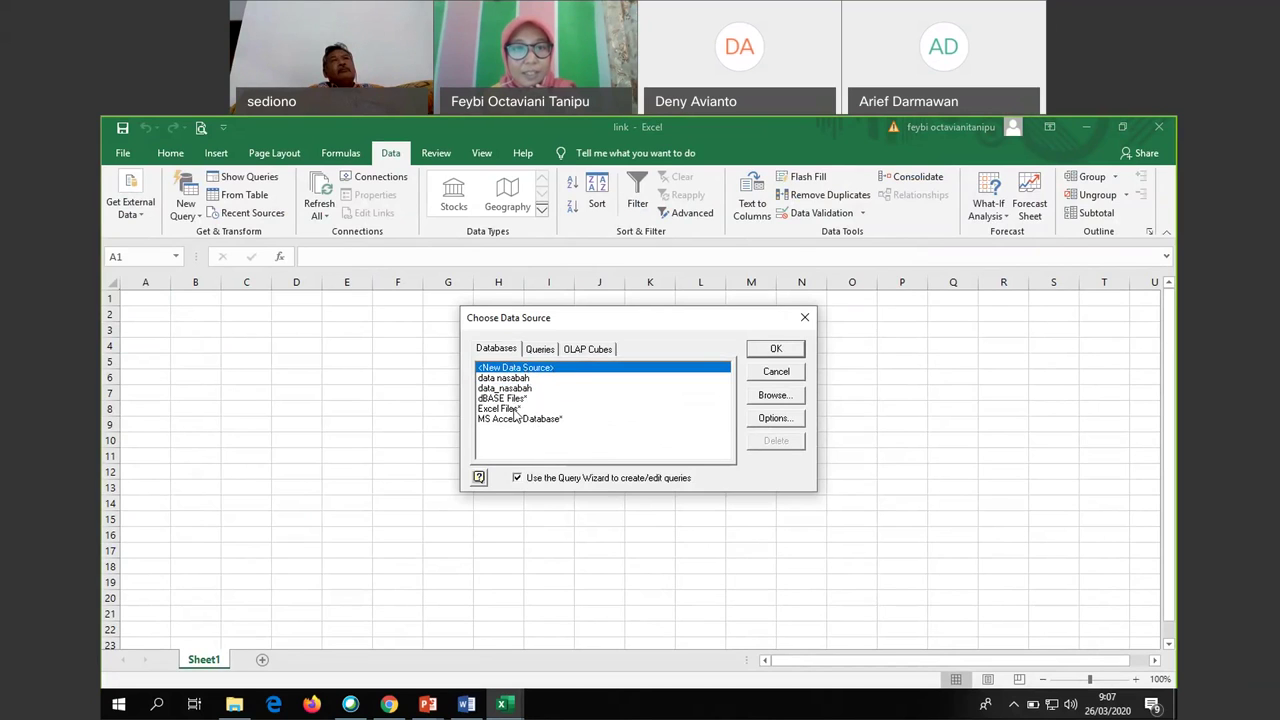
click(527, 389)
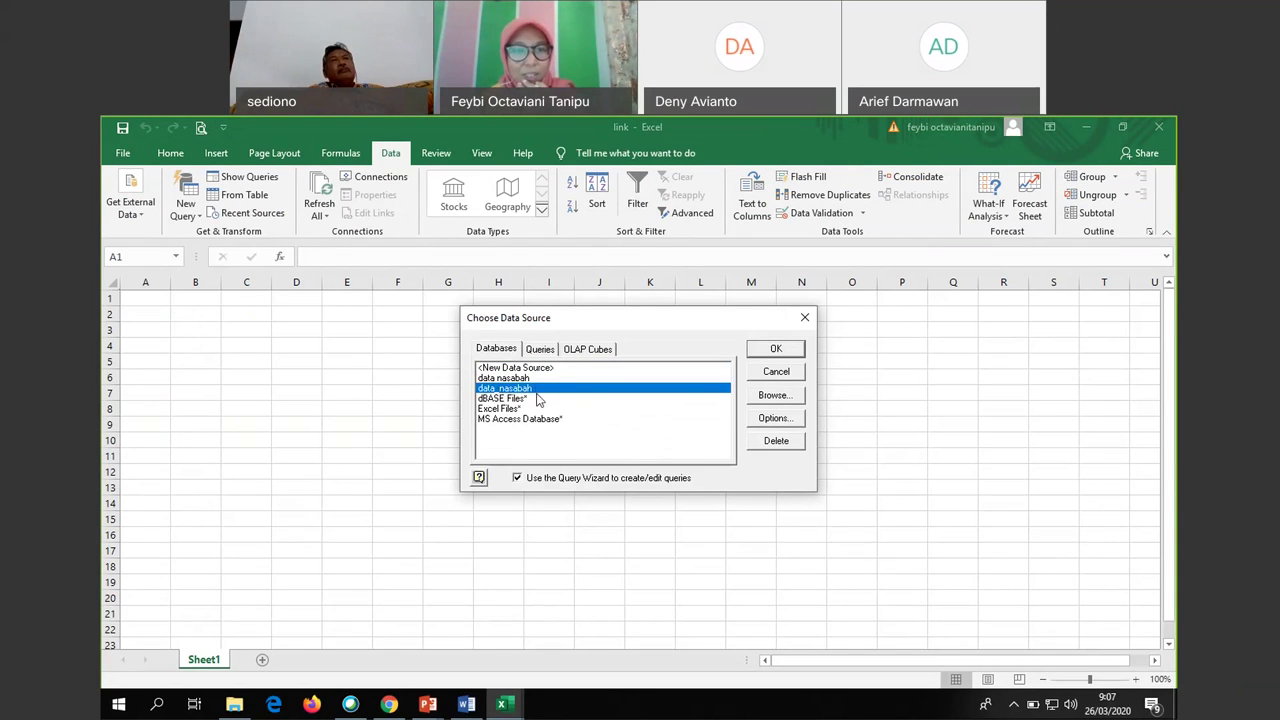
click(774, 349)
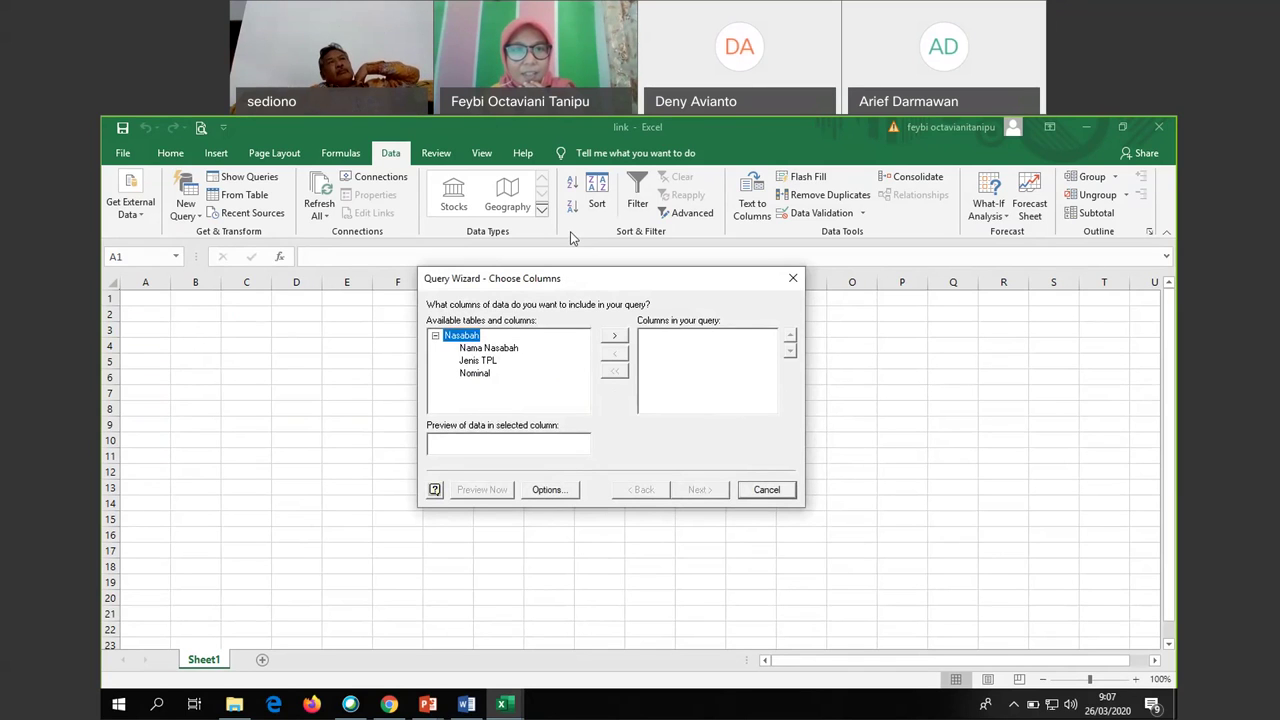
Include all Nasabah columns (Nama Nasabah, Jenis TPL and Nominal) in the query and proceed to filtering
drag(578, 278, 578, 247)
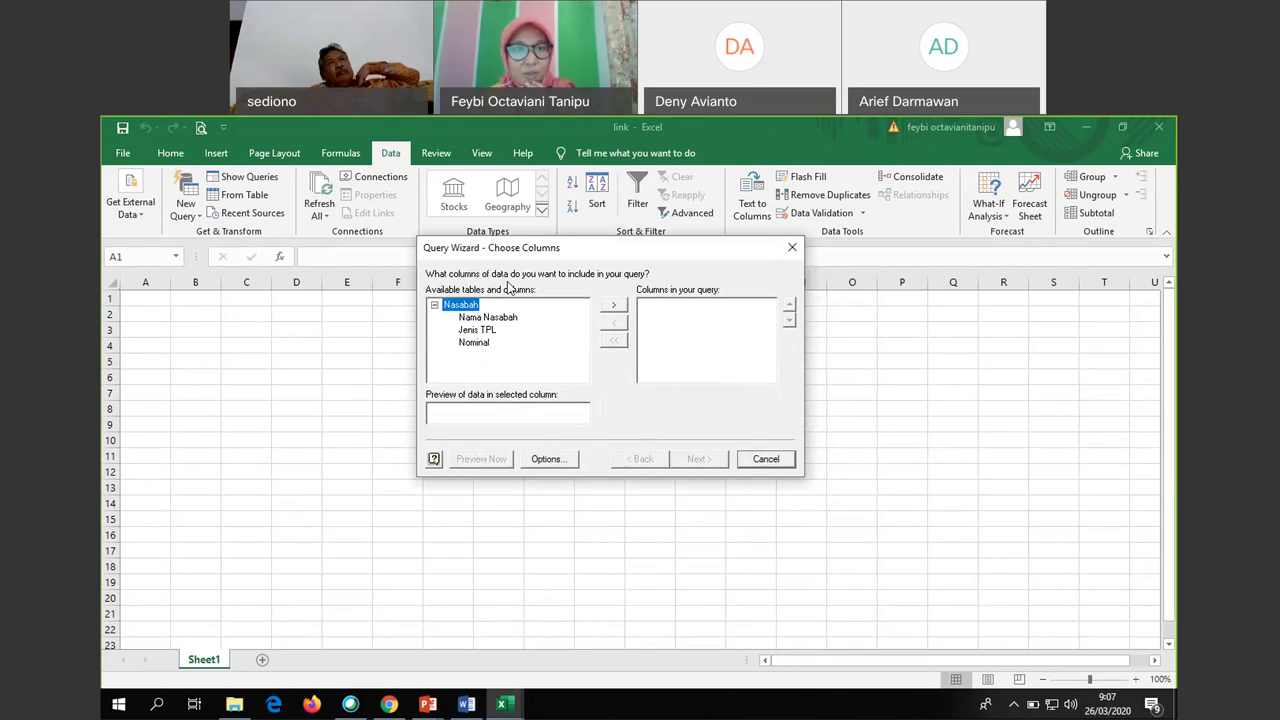
click(512, 320)
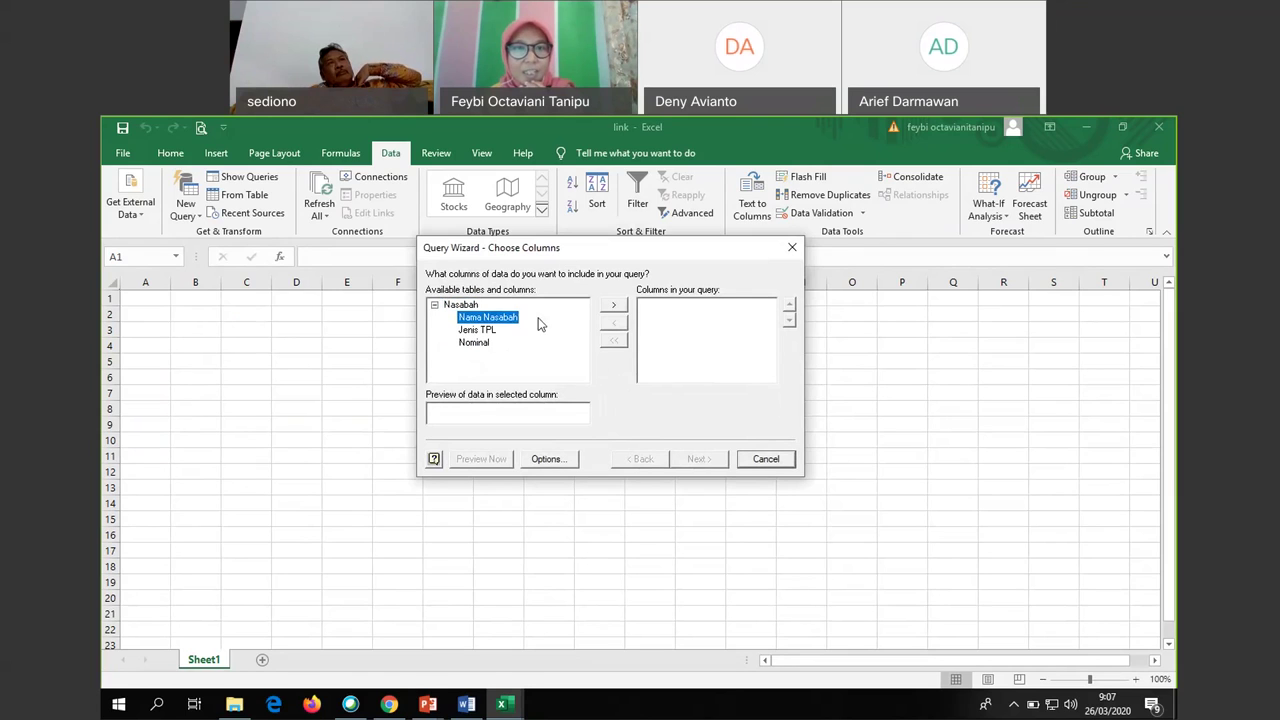
click(612, 306)
click(613, 306)
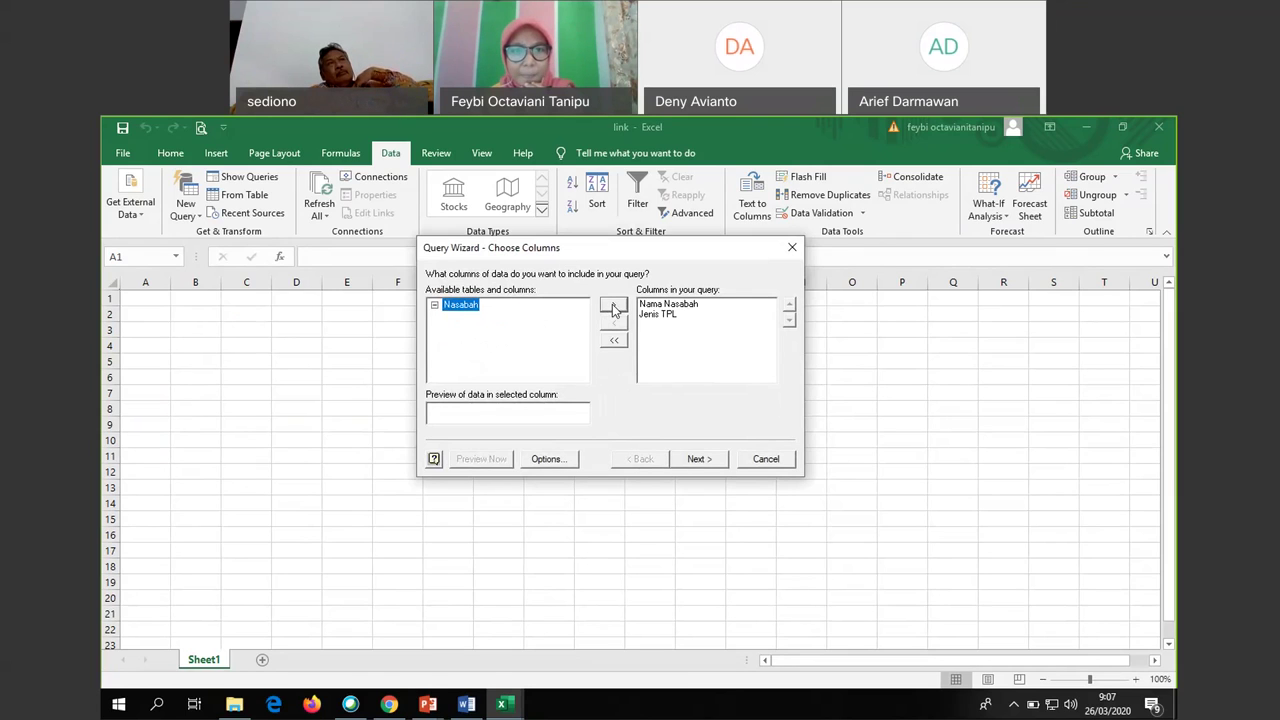
click(699, 458)
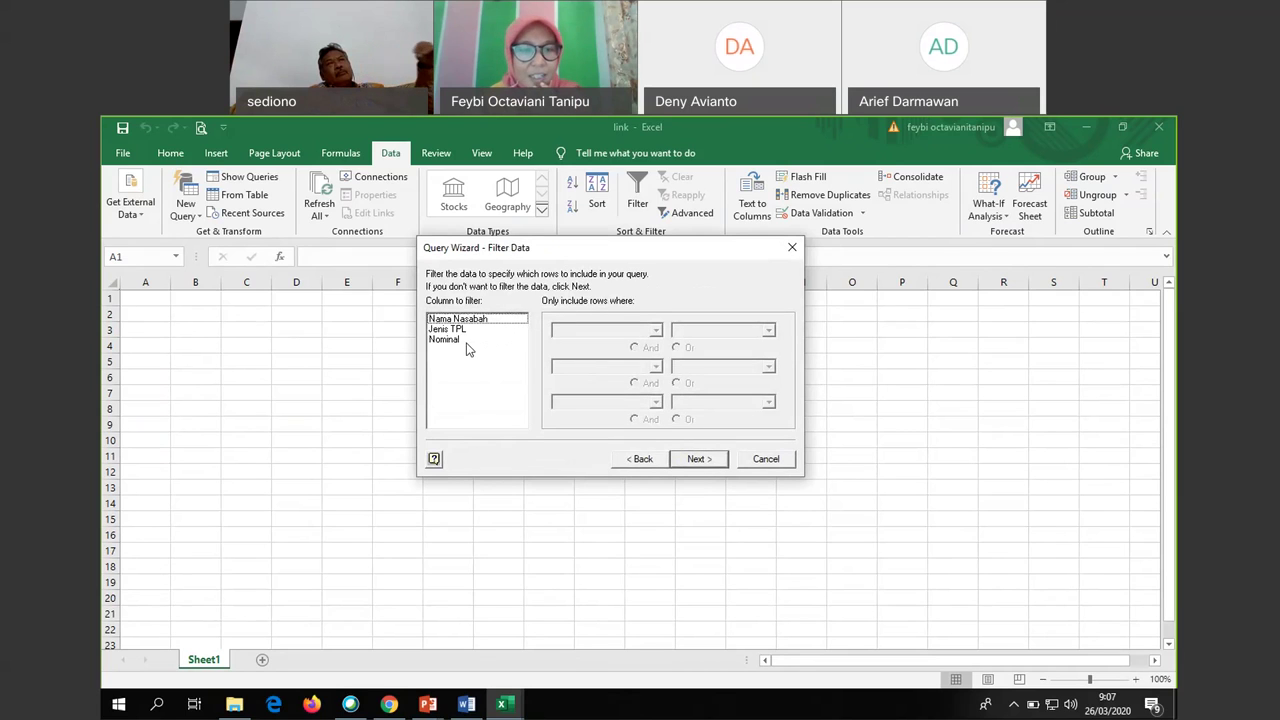
Check the Perintah 2 instruction on the PowerPoint slide and return to the query's filter settings in Microsoft Query
click(428, 704)
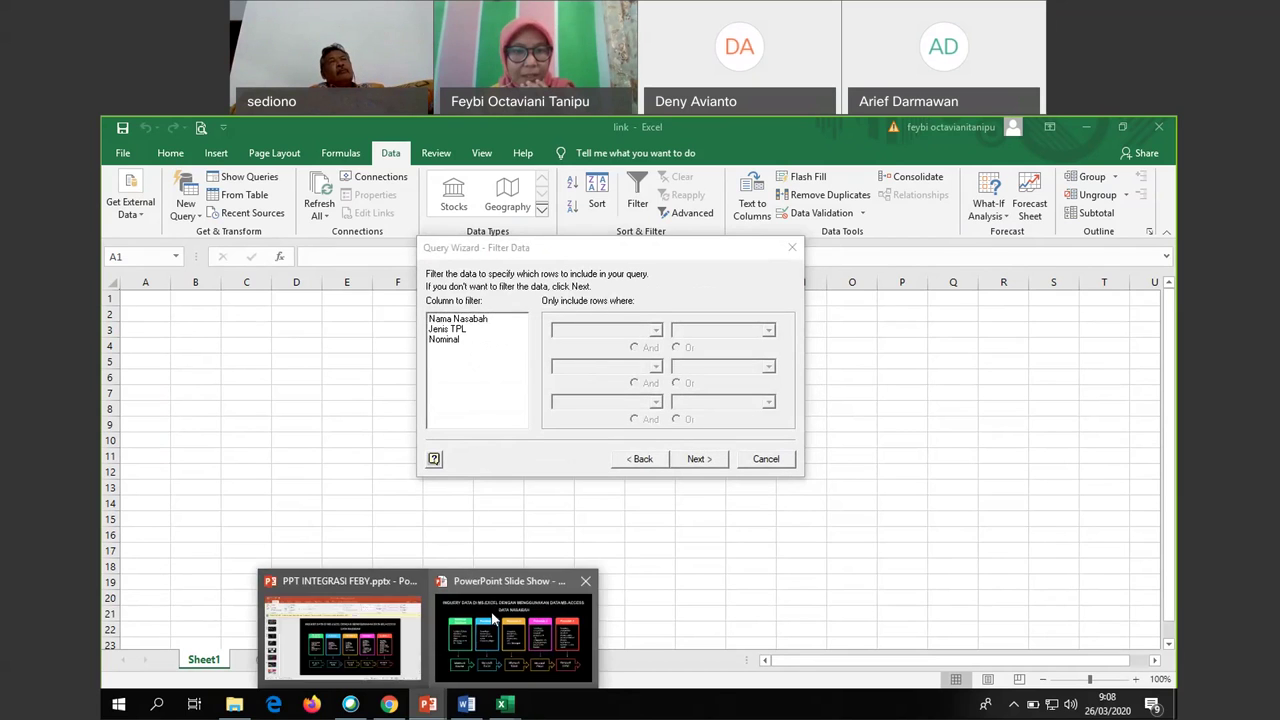
click(491, 619)
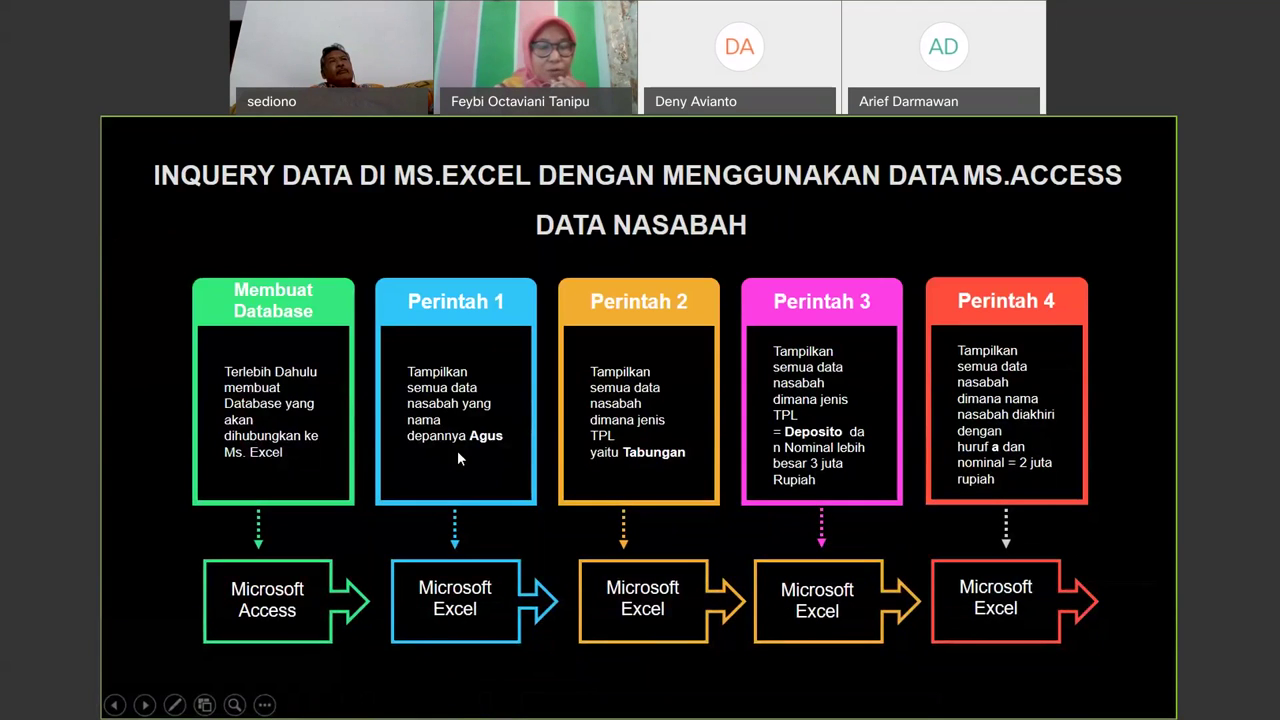
key(alt+Tab)
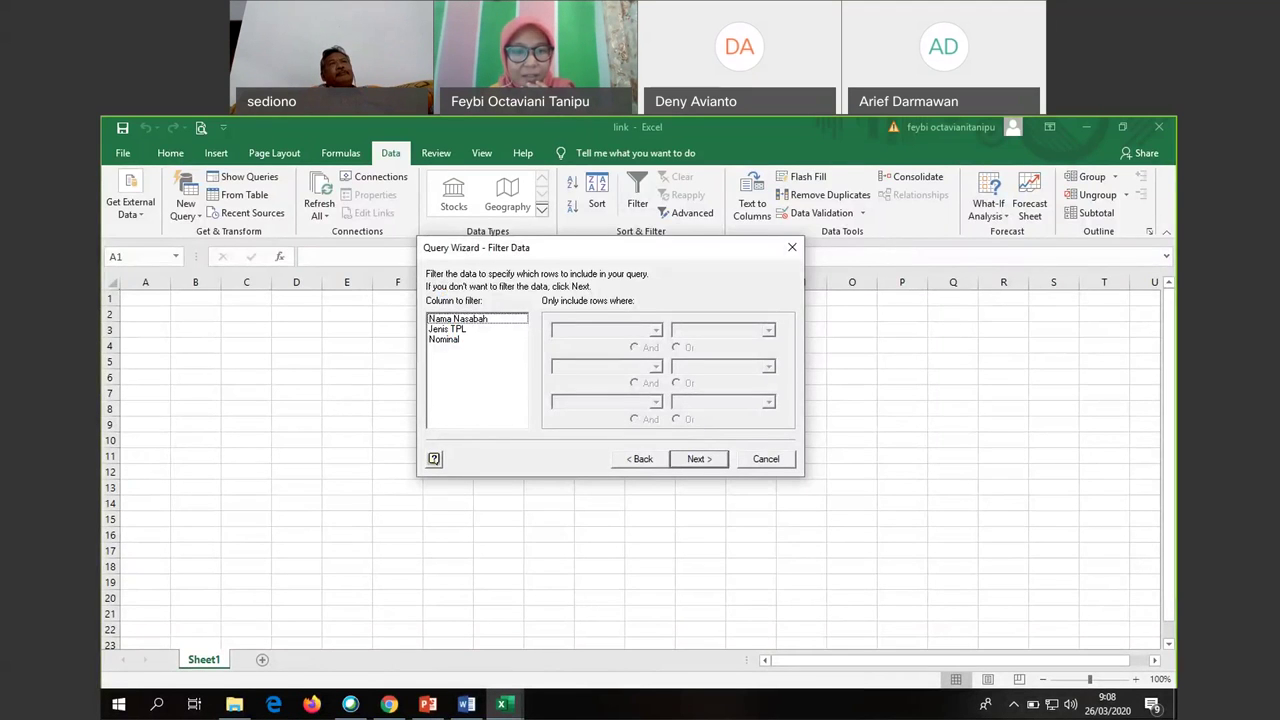
click(428, 704)
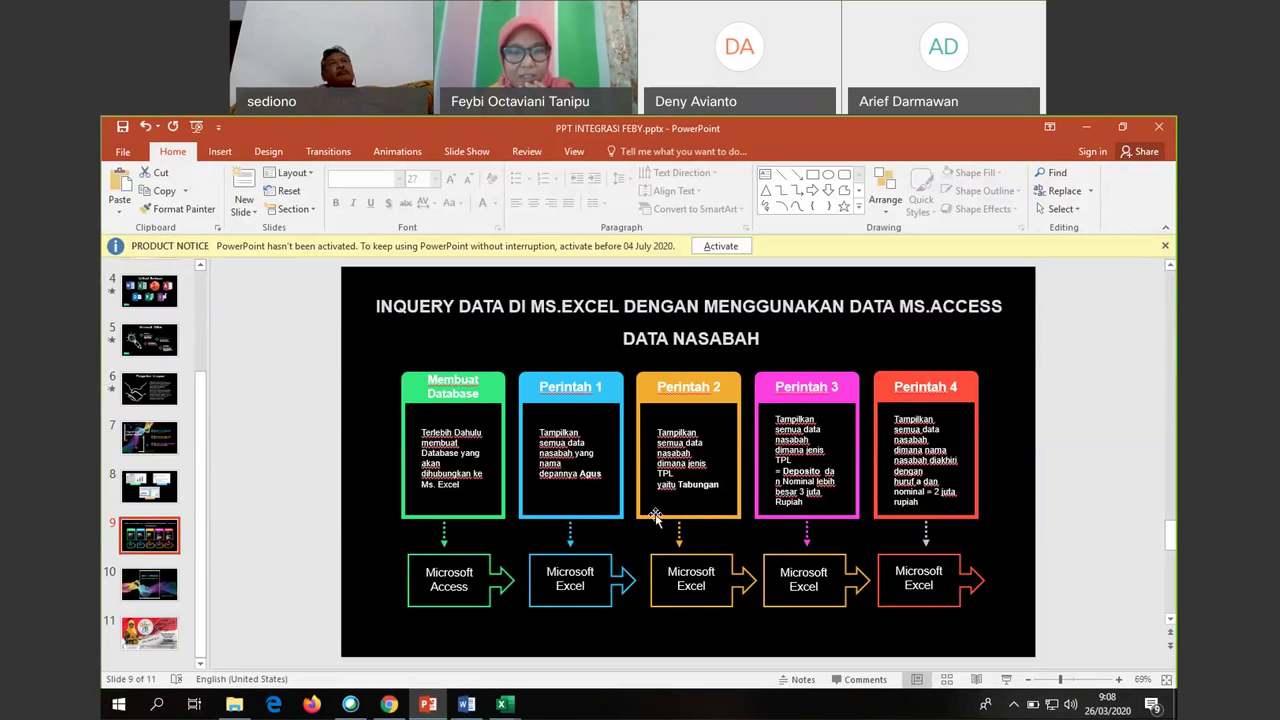
click(504, 706)
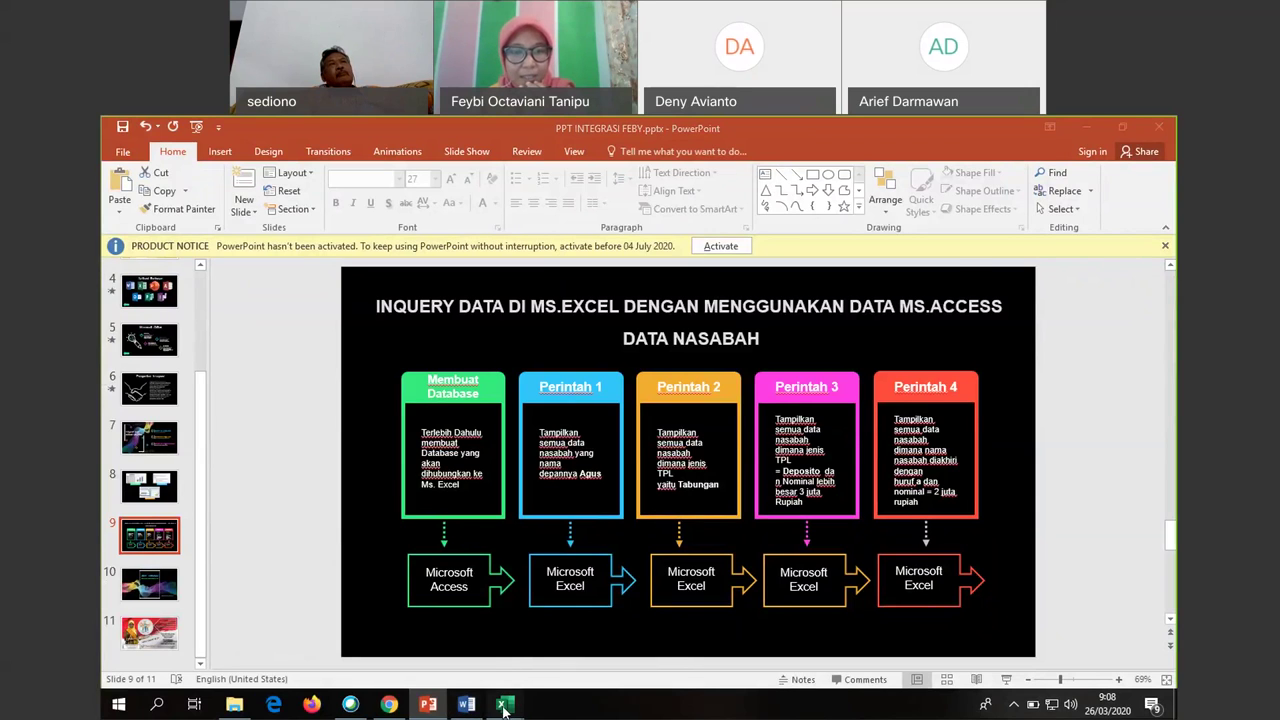
click(540, 668)
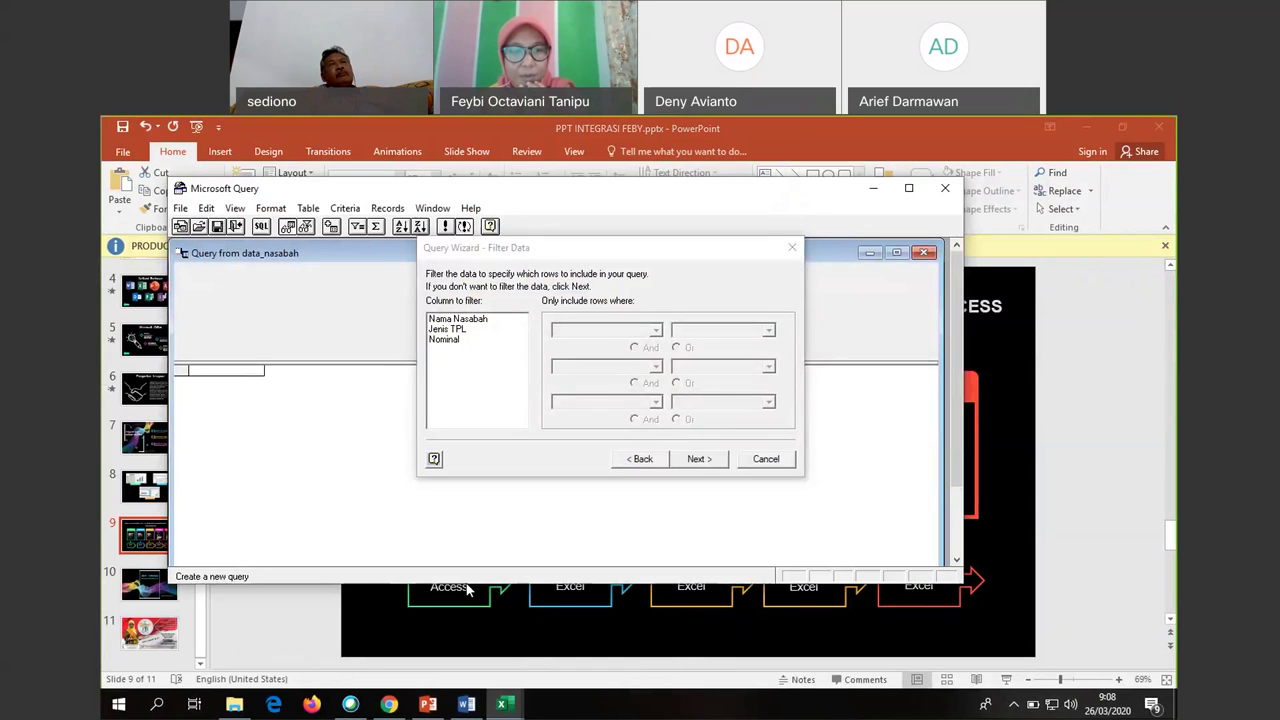
Return to Microsoft Query and set the Jenis TPL column's first filter condition to "begins with"
mouse_move(504, 704)
click(451, 661)
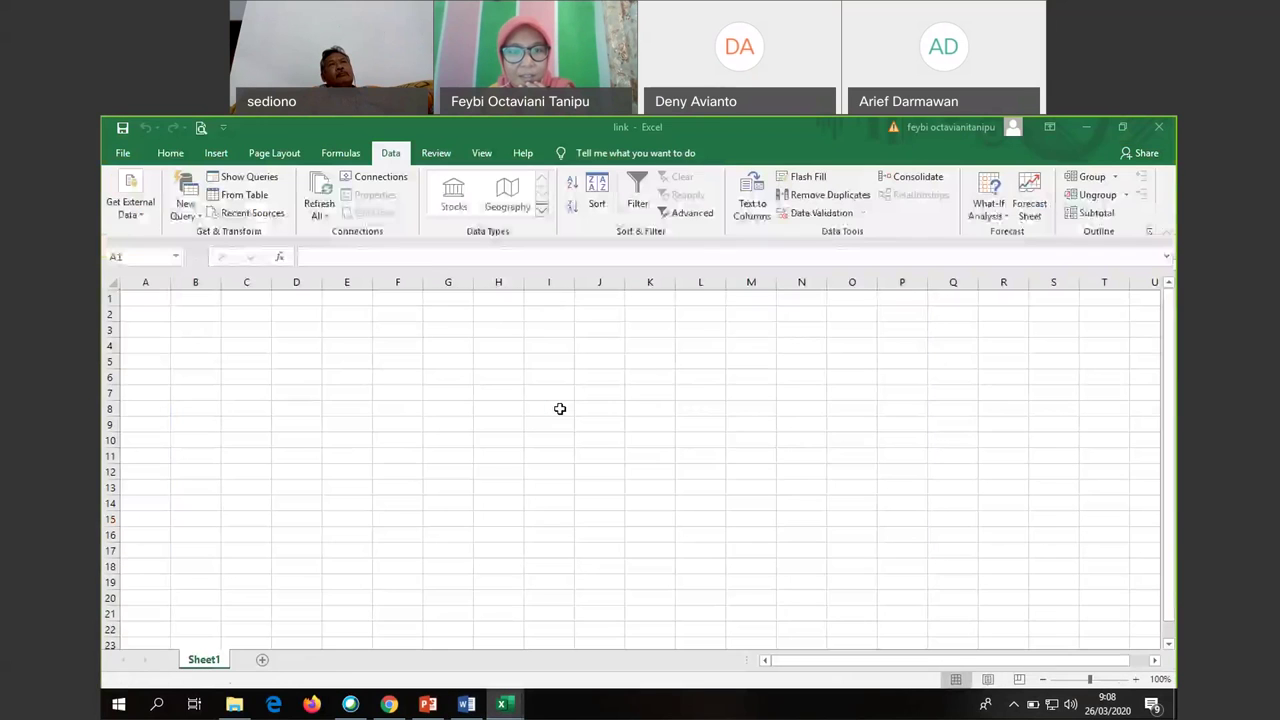
click(574, 660)
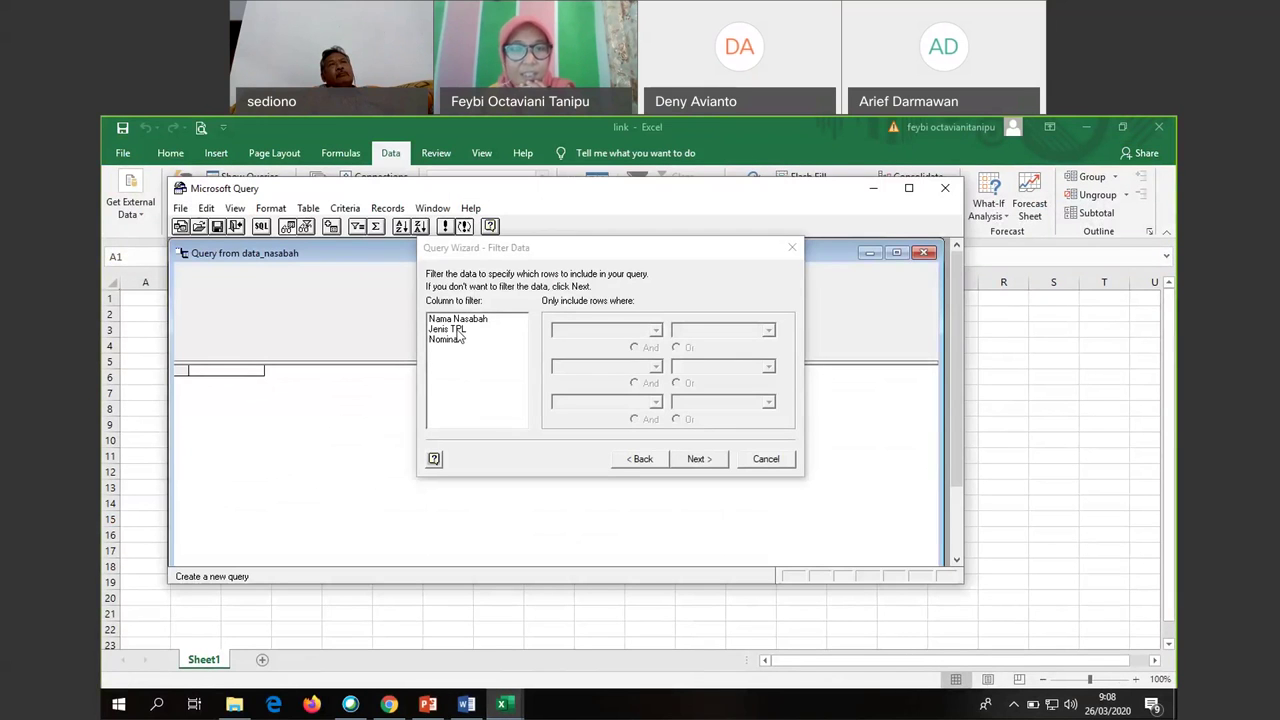
click(441, 329)
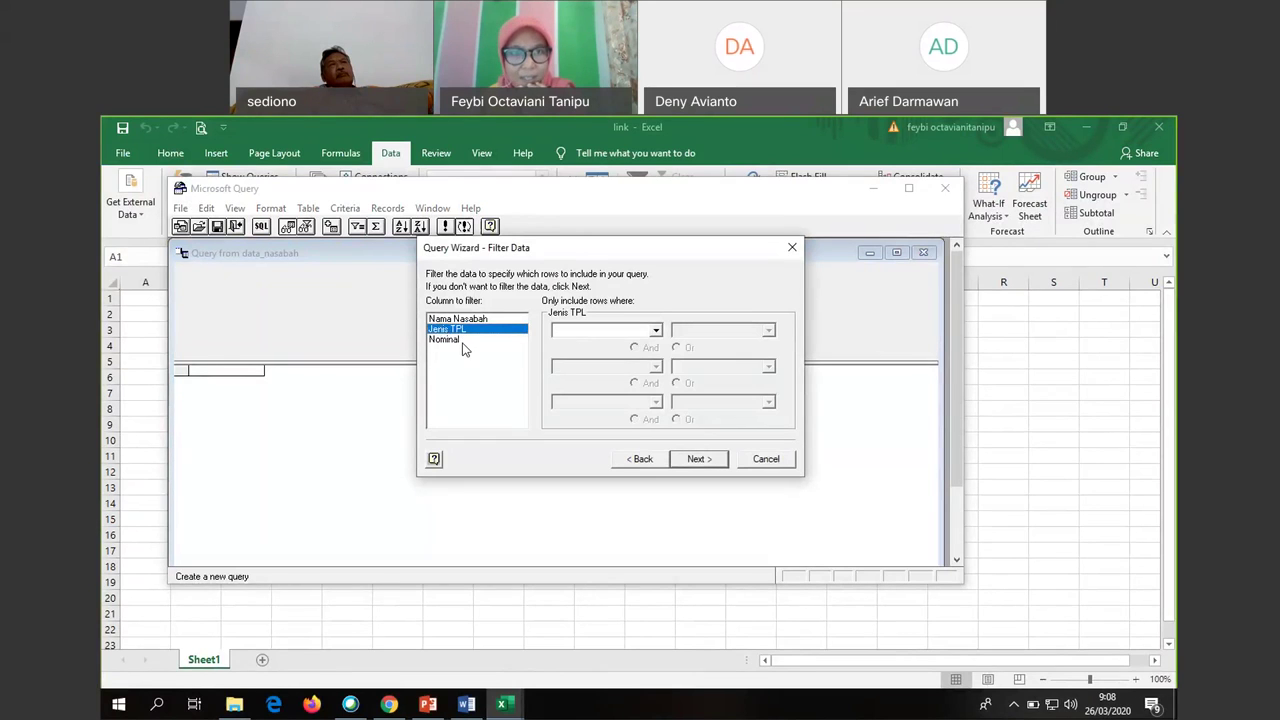
click(656, 331)
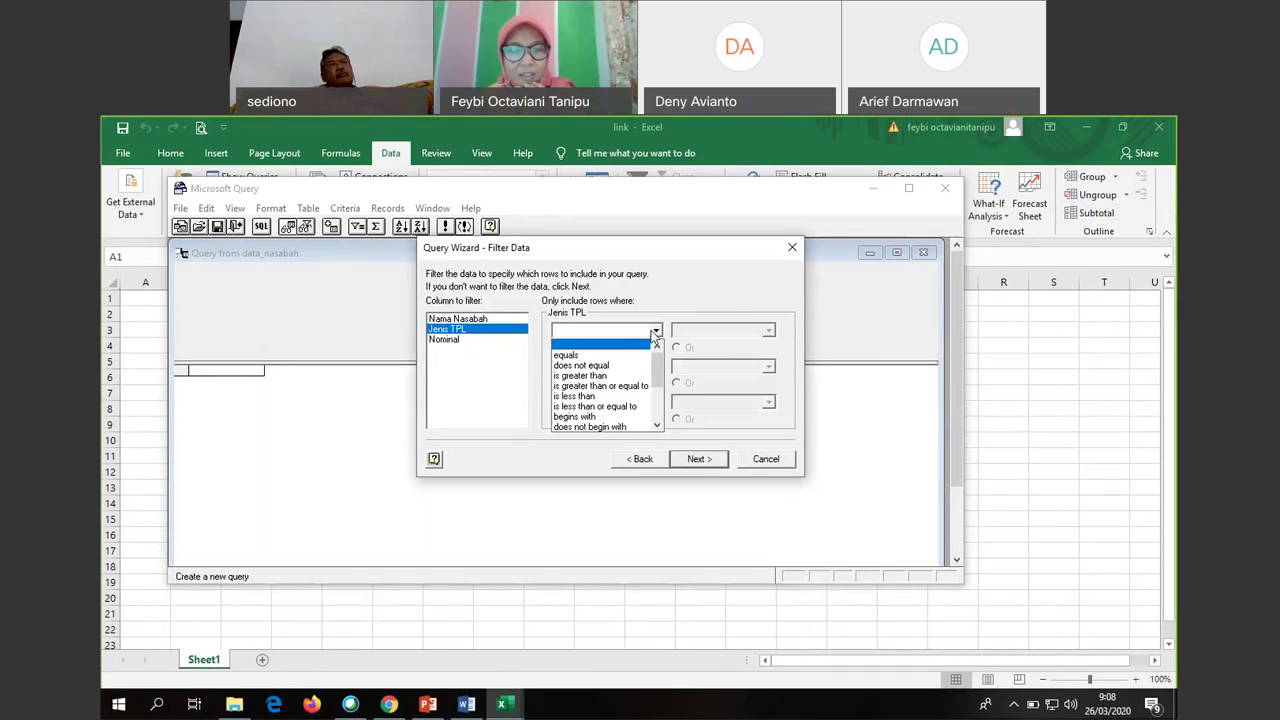
click(597, 418)
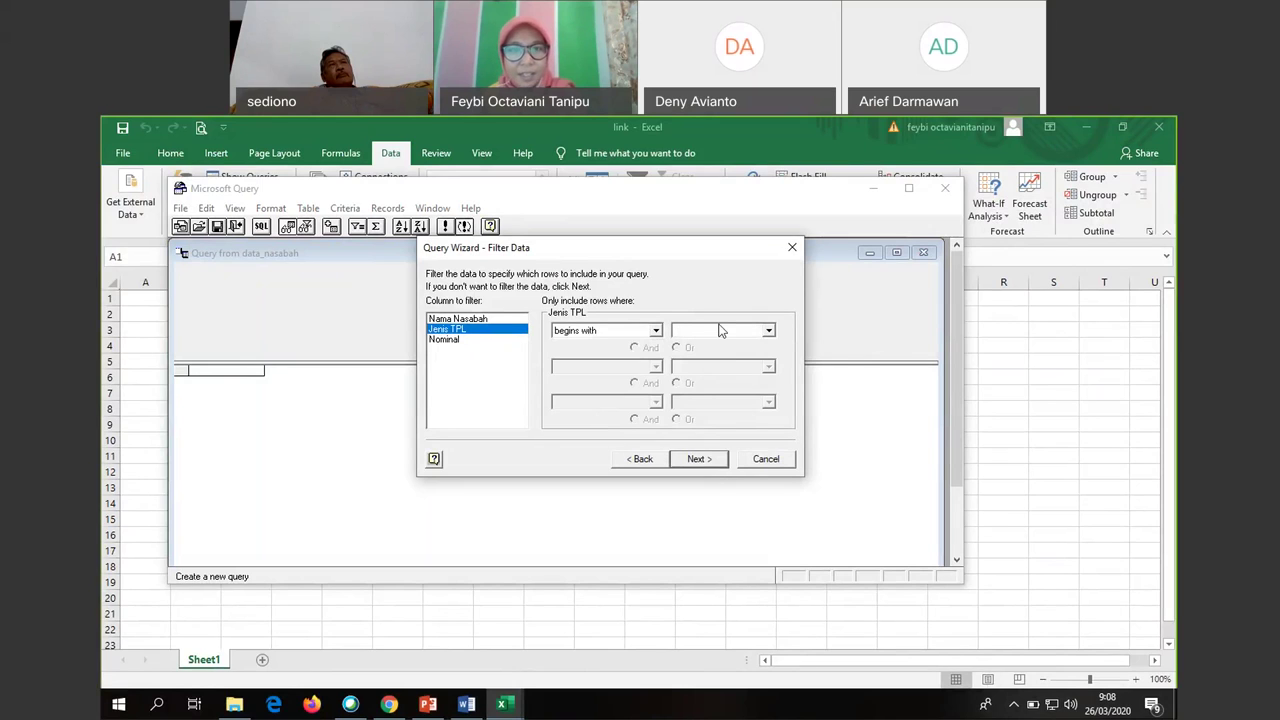
click(721, 332)
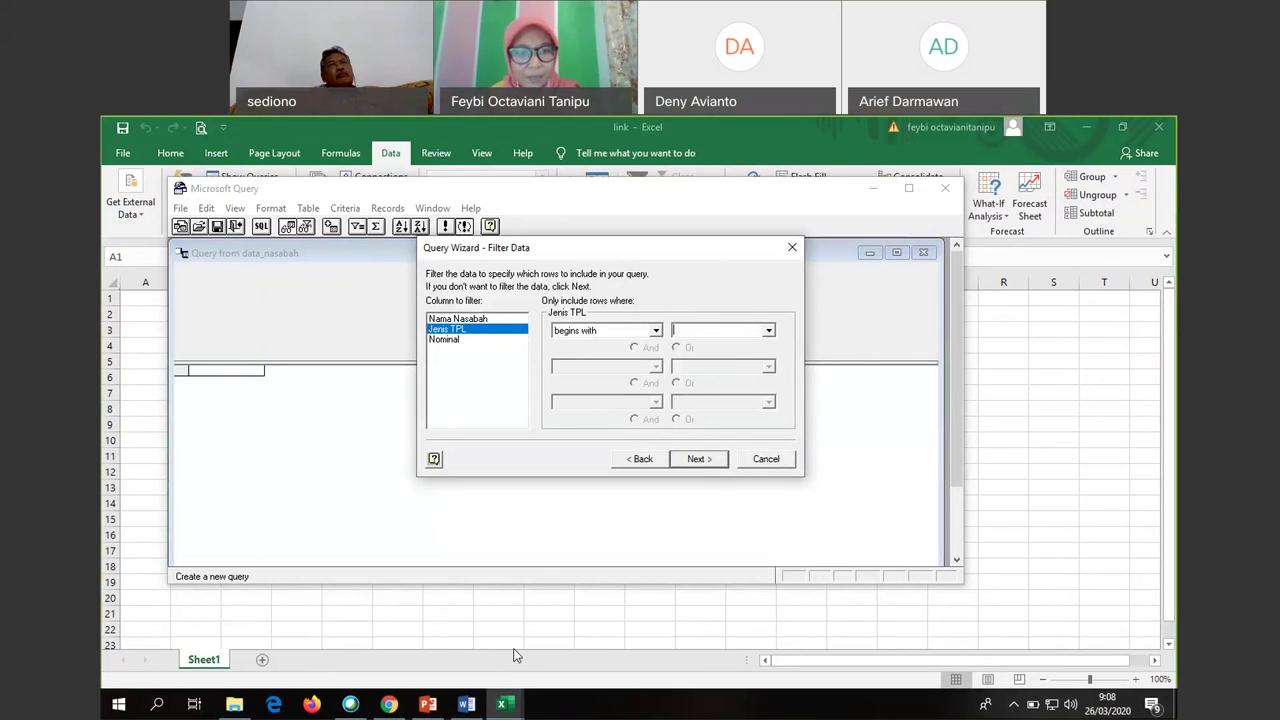
Recheck the Perintah 2 instruction on the PowerPoint slide, and enter Tabungan as the Jenis TPL filter value in Microsoft Query
click(428, 704)
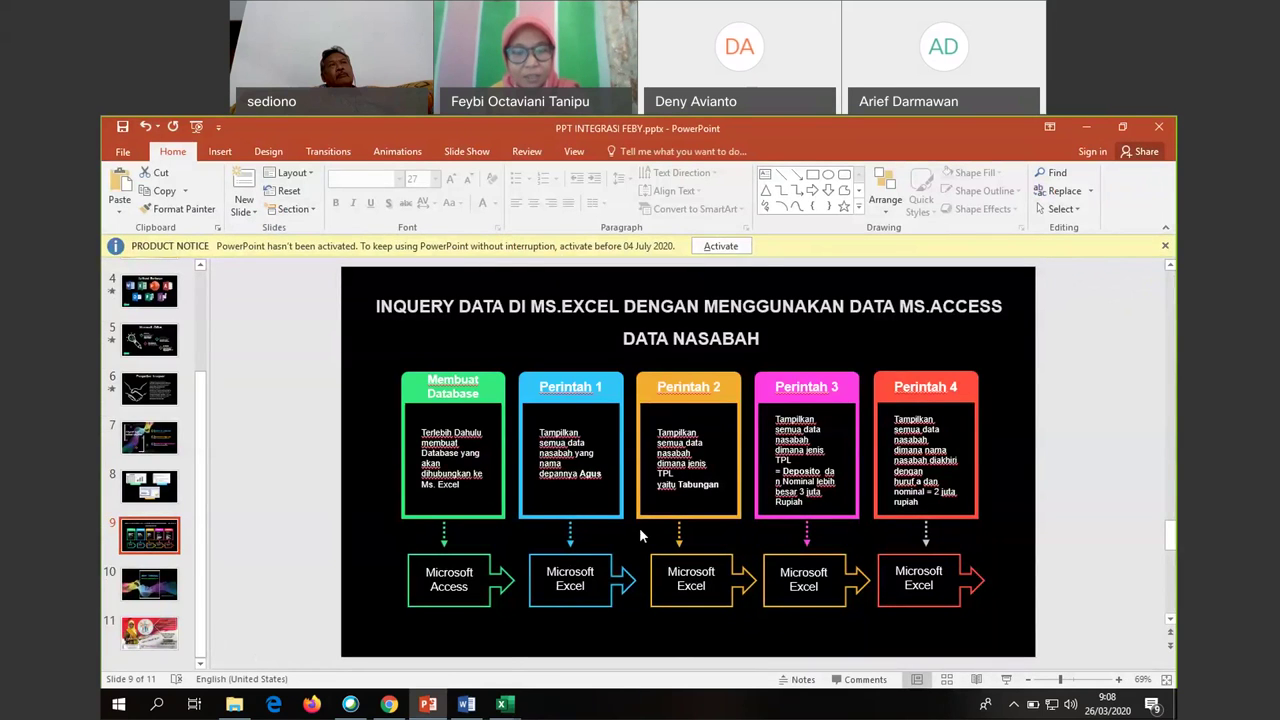
mouse_move(504, 704)
click(590, 630)
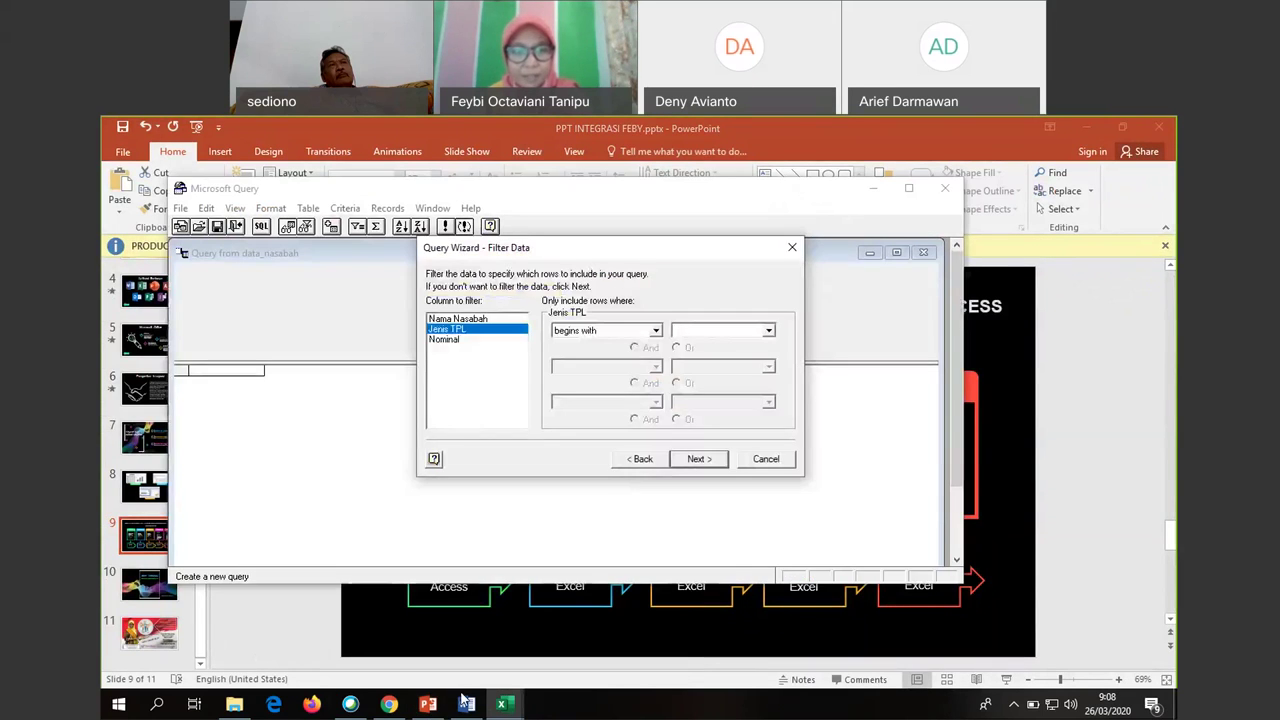
mouse_move(504, 704)
click(485, 662)
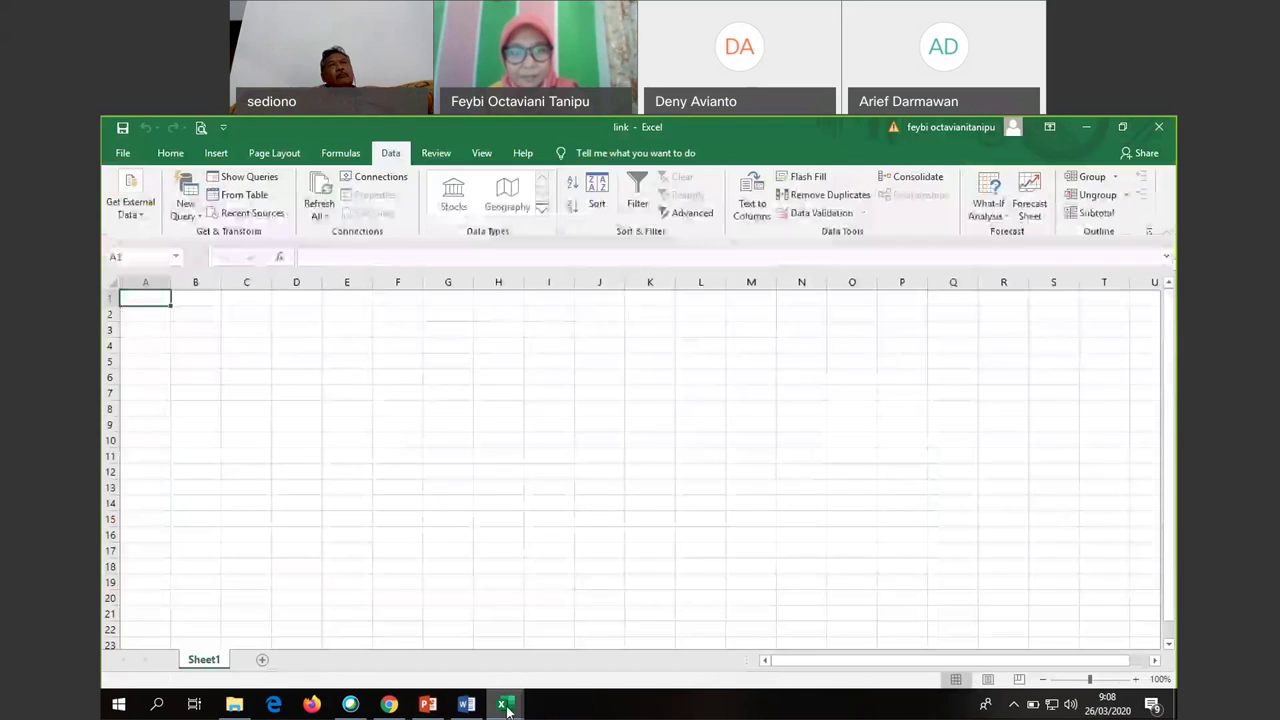
click(589, 632)
text(bungan)
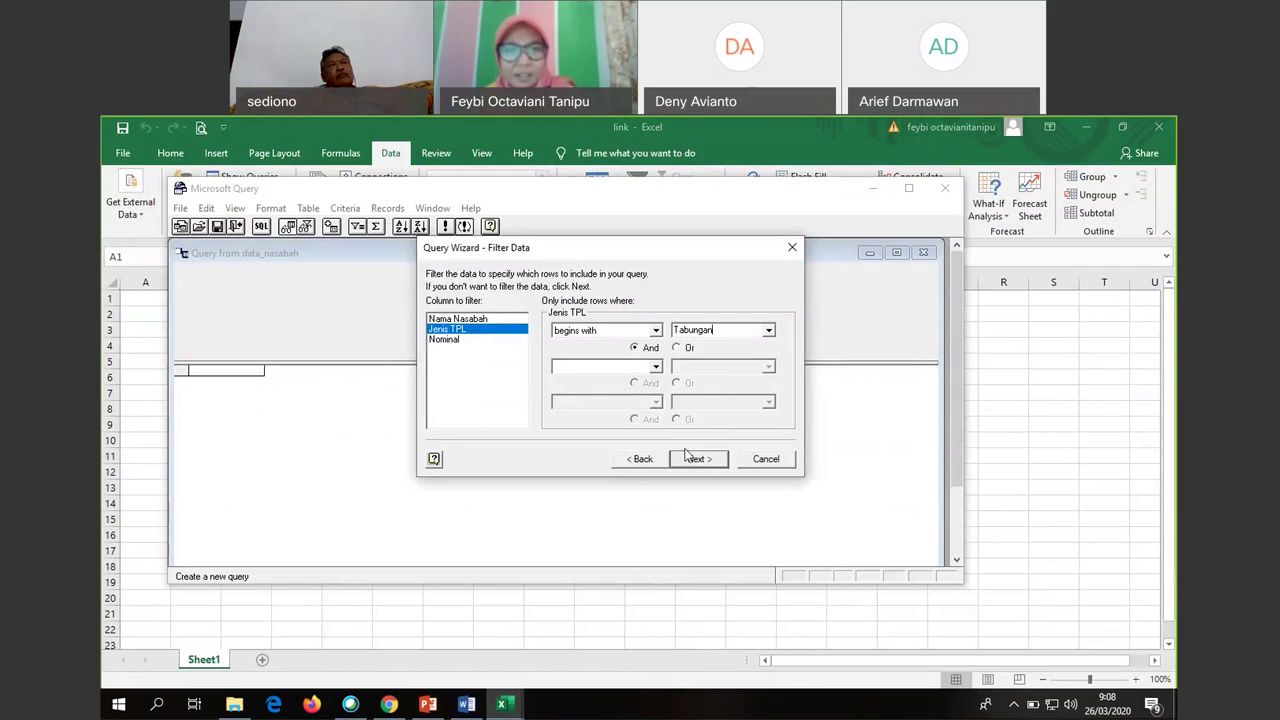
click(697, 458)
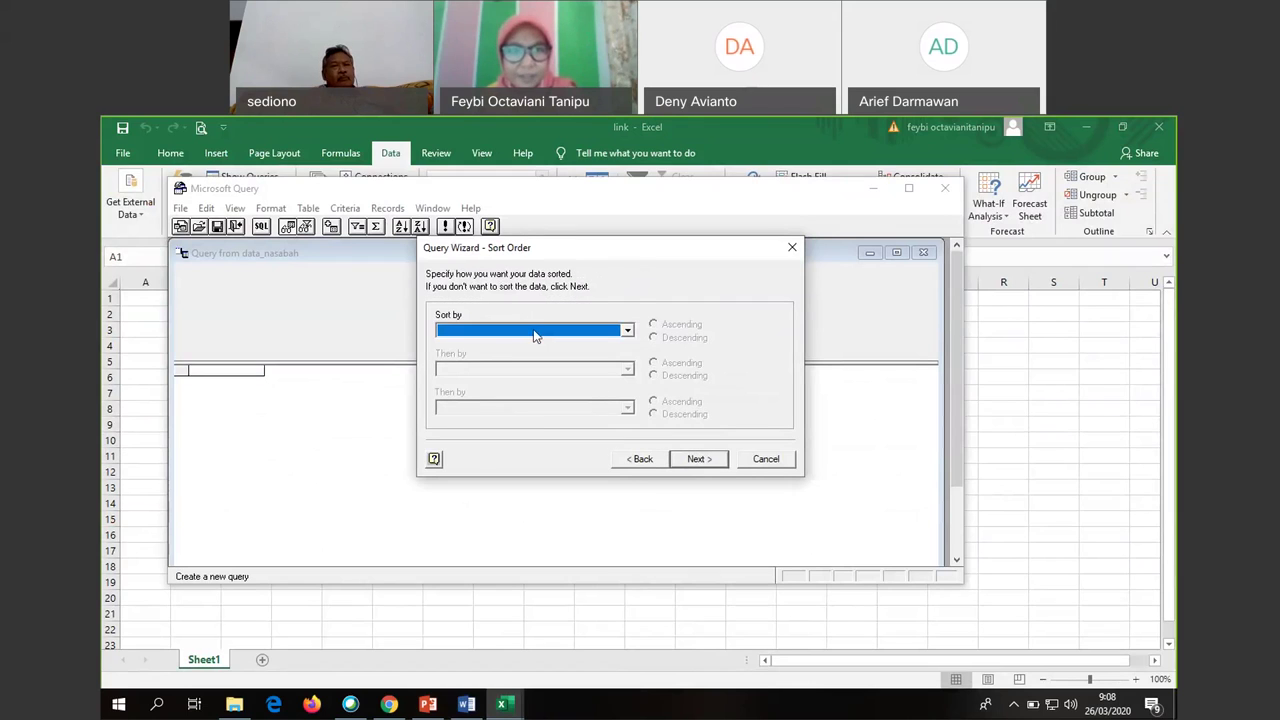
Sort the query by Jenis TPL in ascending order and proceed to the wizard's finish page
click(530, 332)
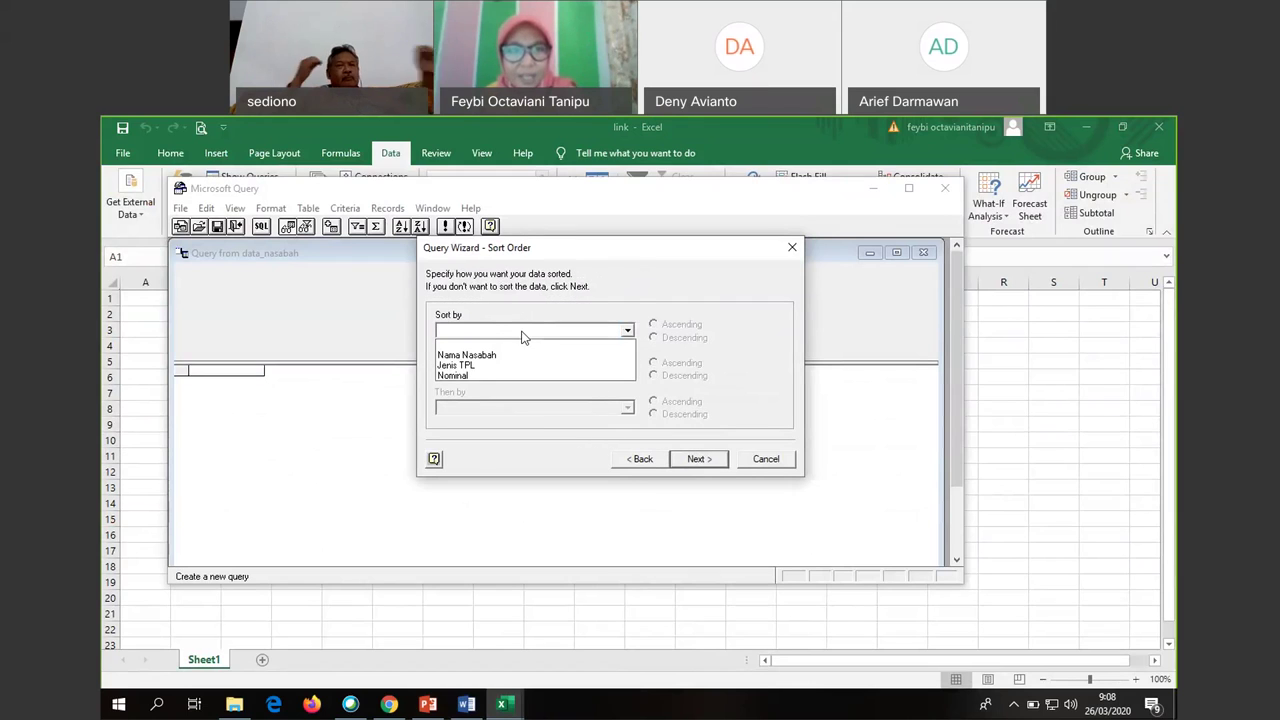
click(473, 366)
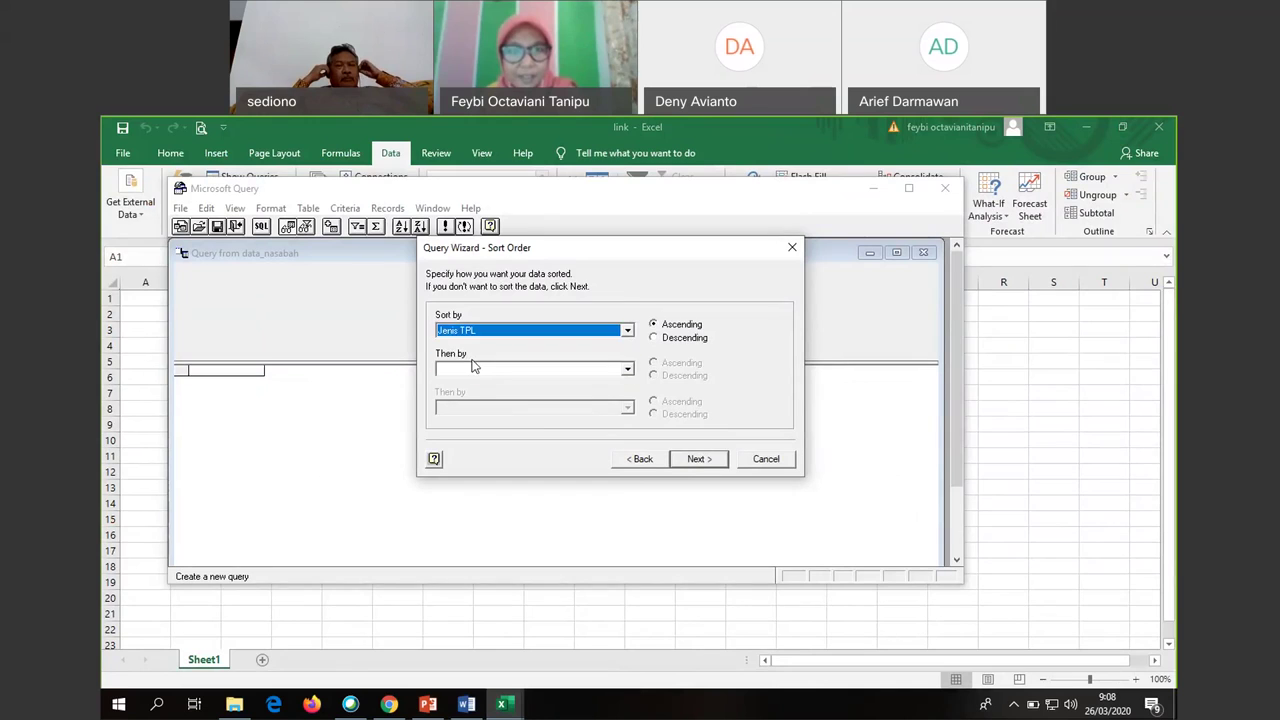
click(697, 459)
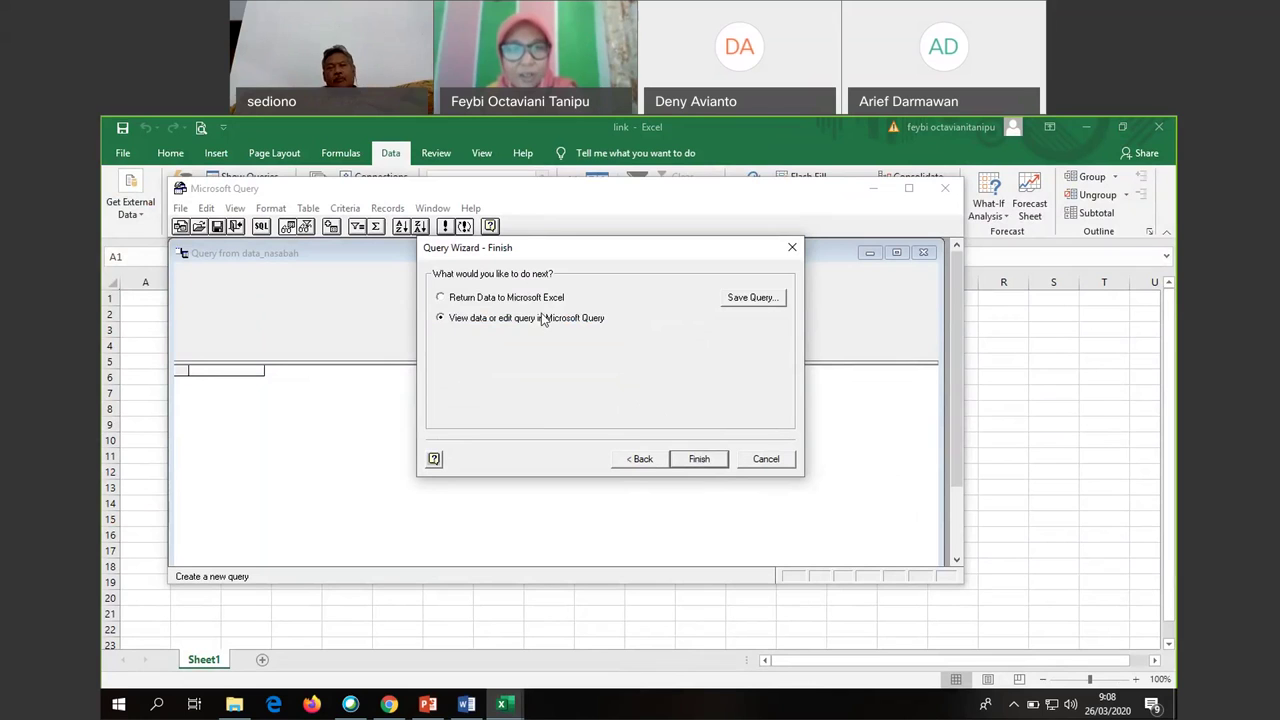
Finish the query and import its data into Excel as a table on a new worksheet
click(702, 460)
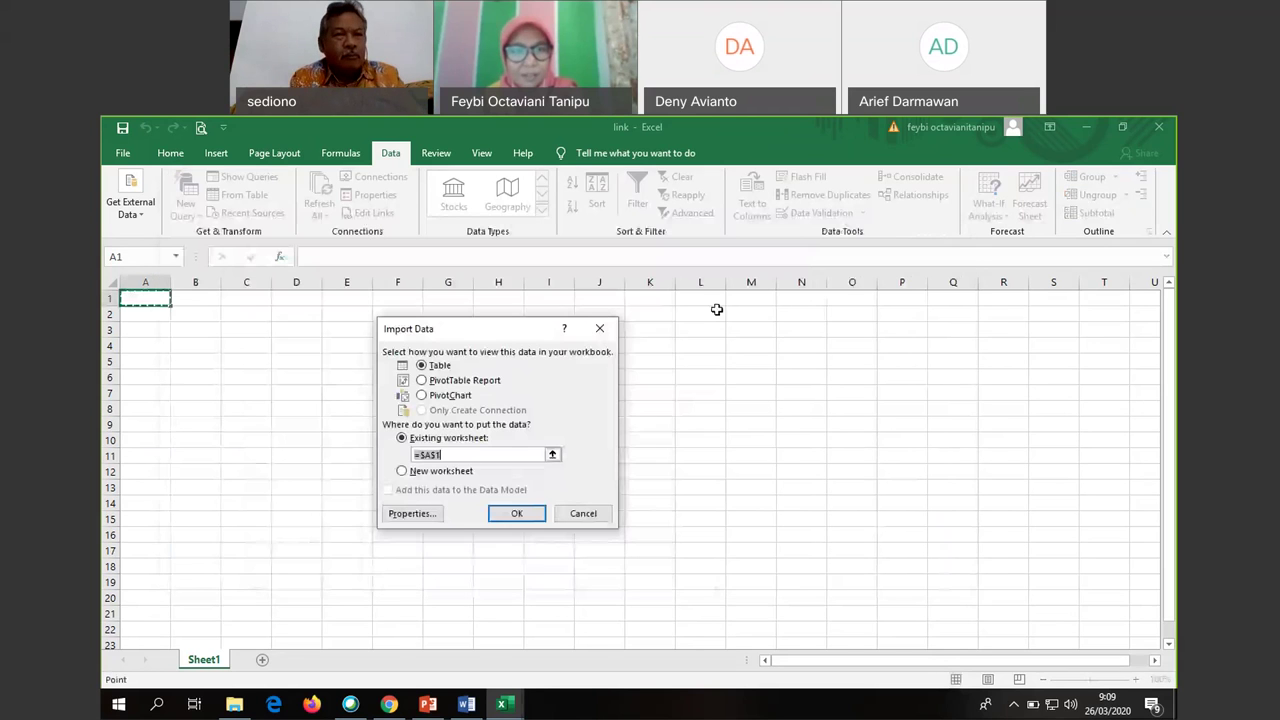
click(432, 474)
click(517, 513)
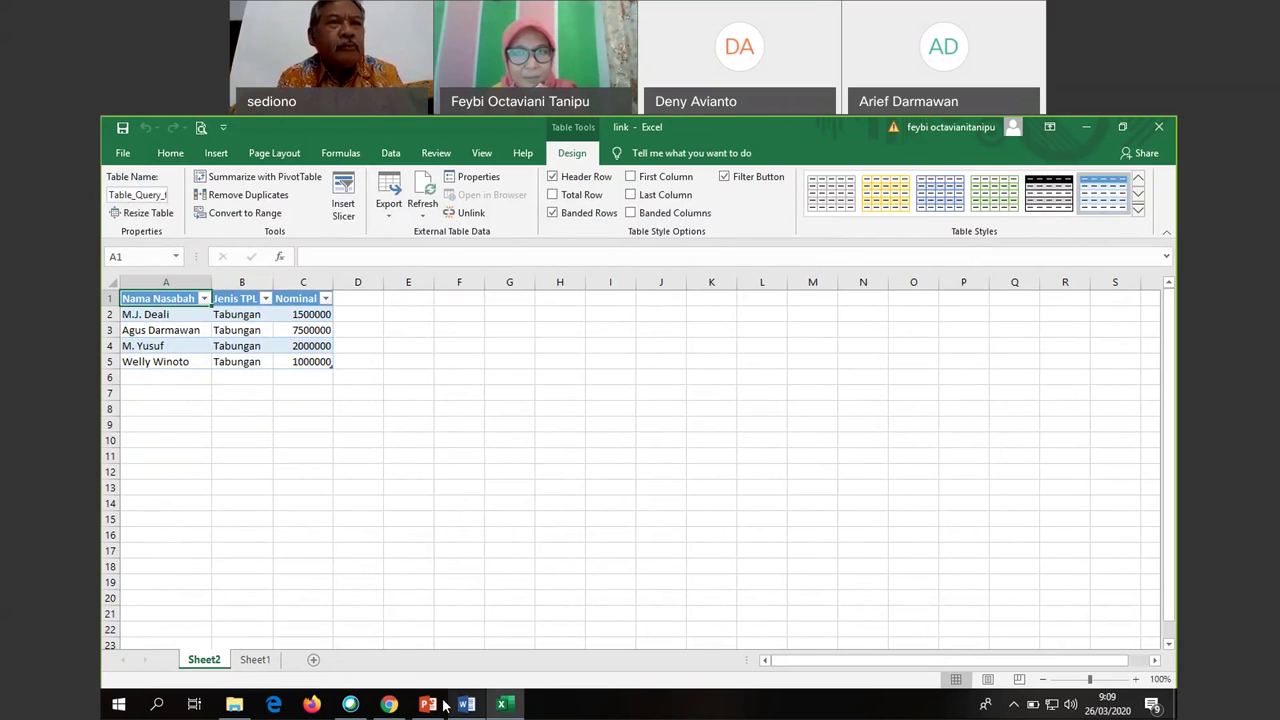
Close the link workbook without saving, and start the PowerPoint slide show from slide 9
click(1157, 128)
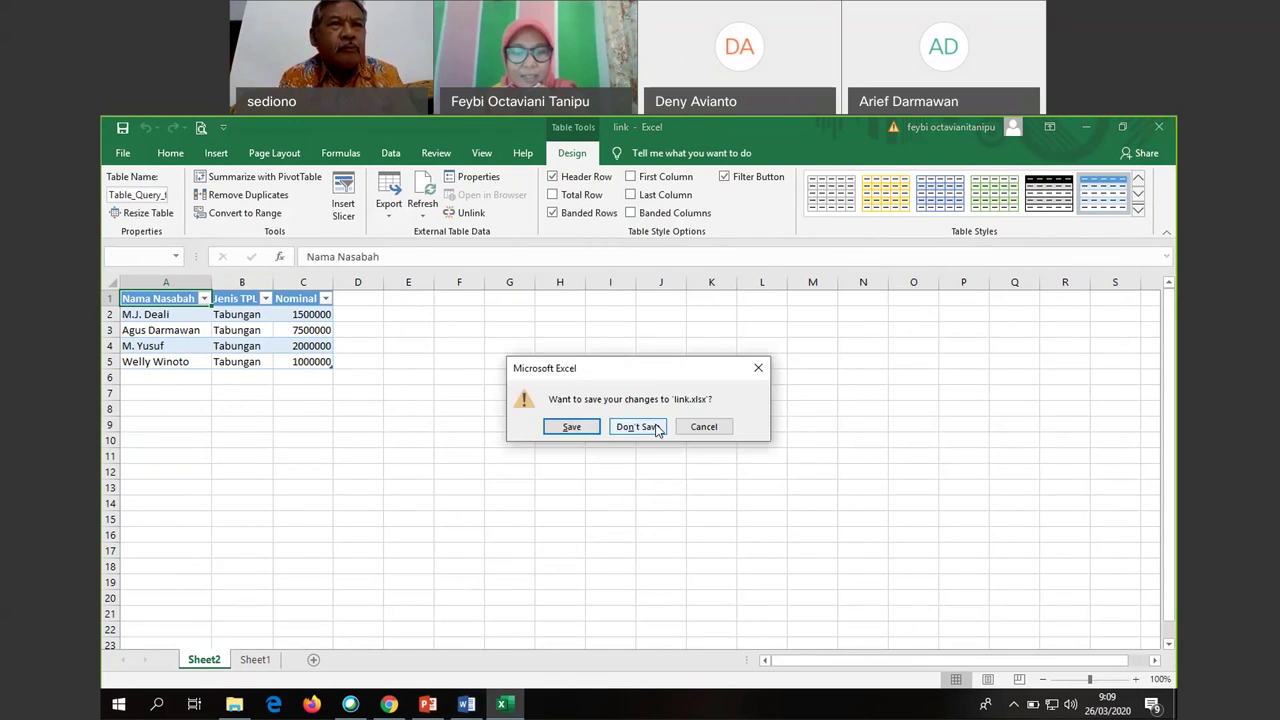
click(657, 428)
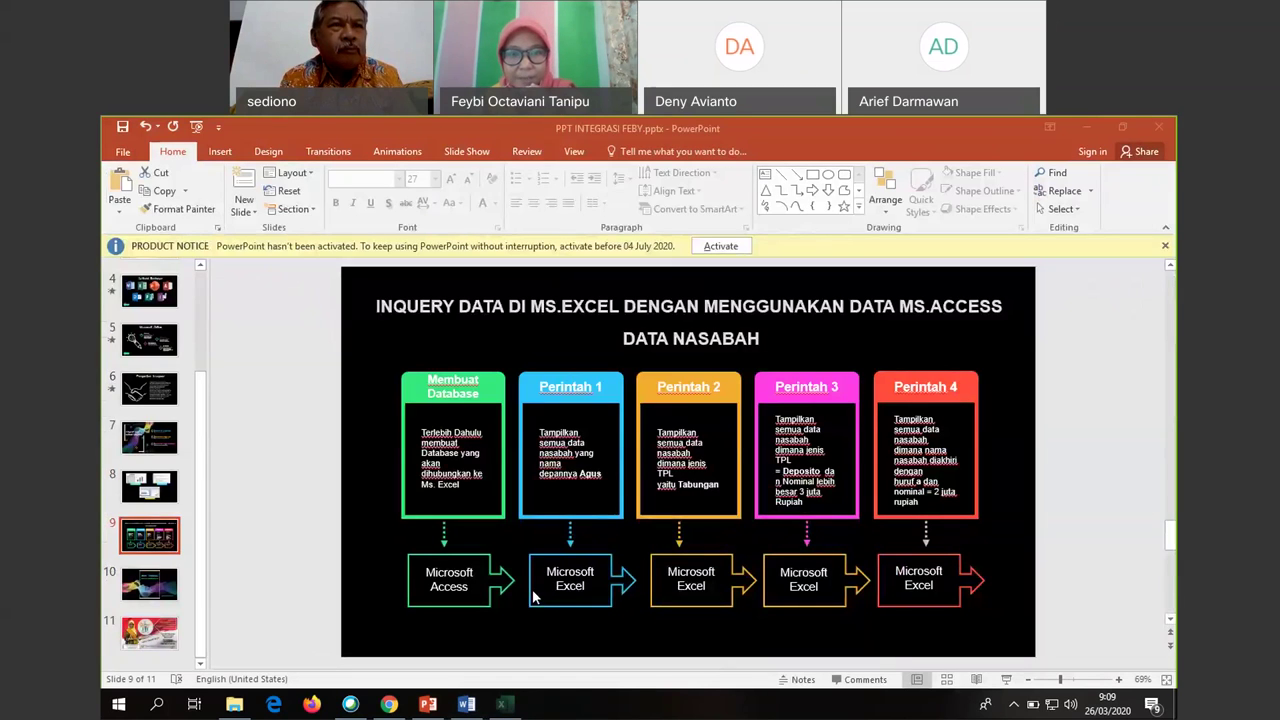
click(1004, 680)
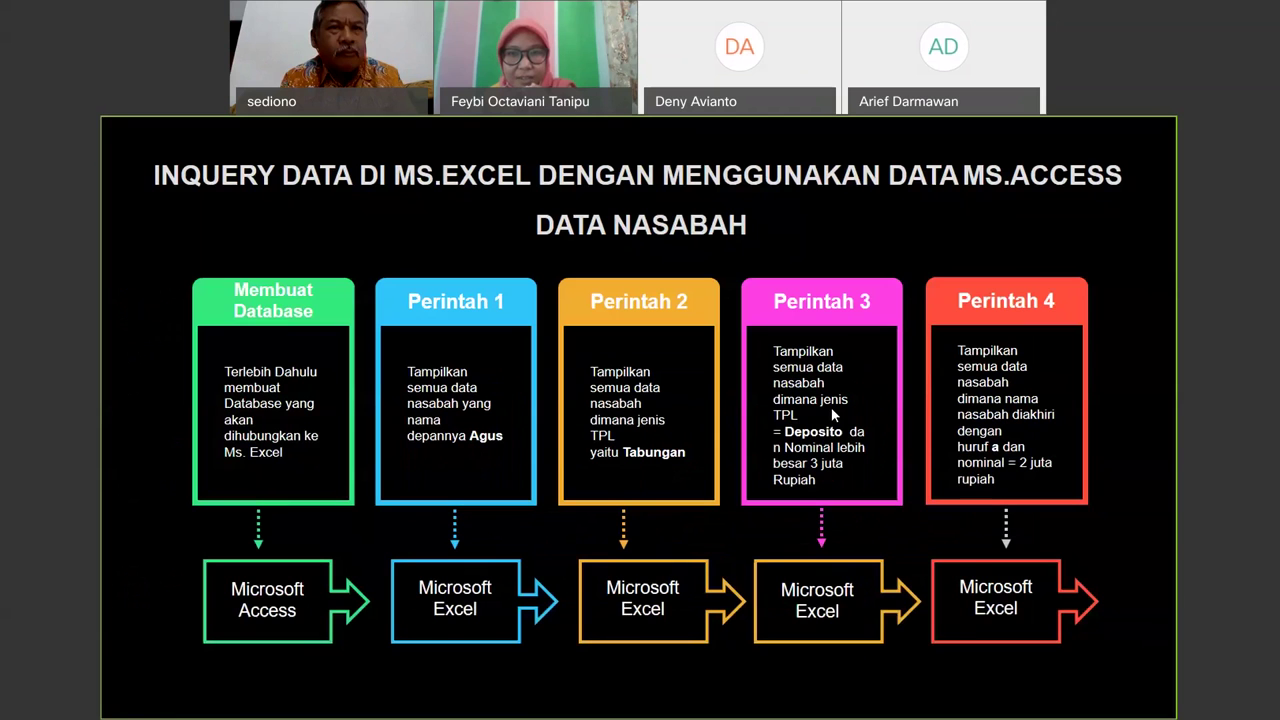
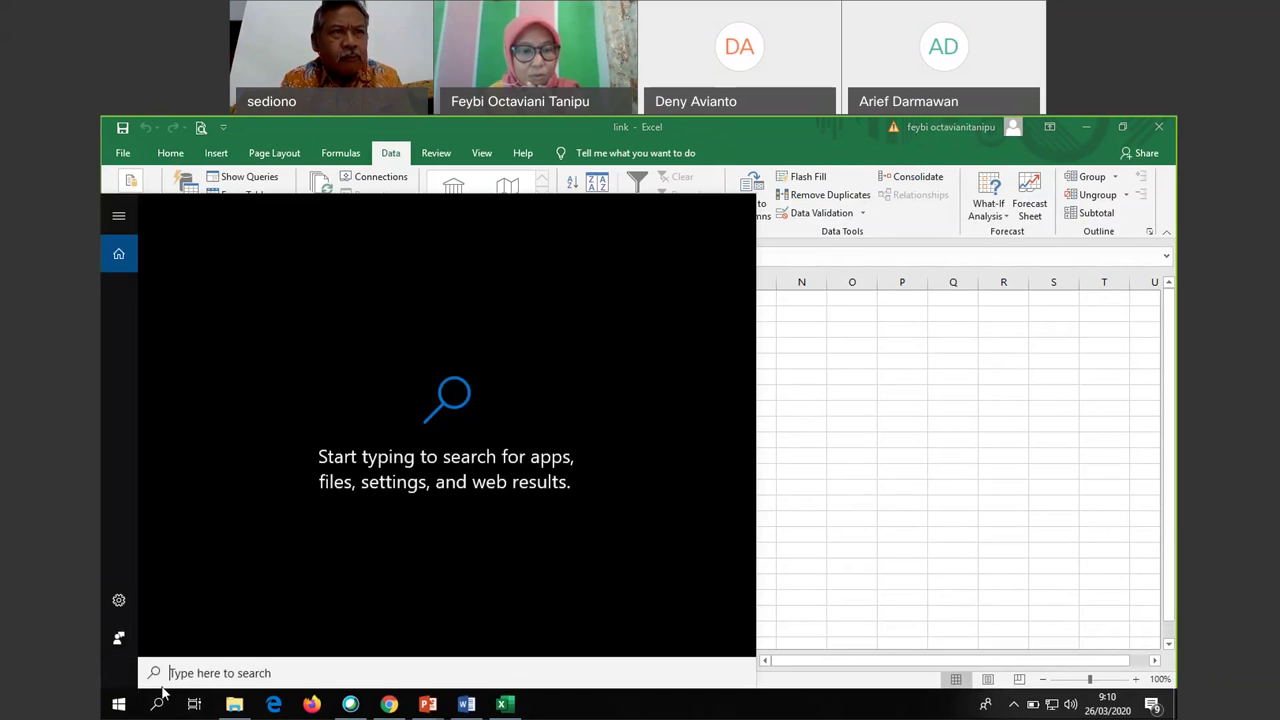
Find and launch Excel 2016, dismiss the Office activation prompt and create a blank workbook
text(ce)
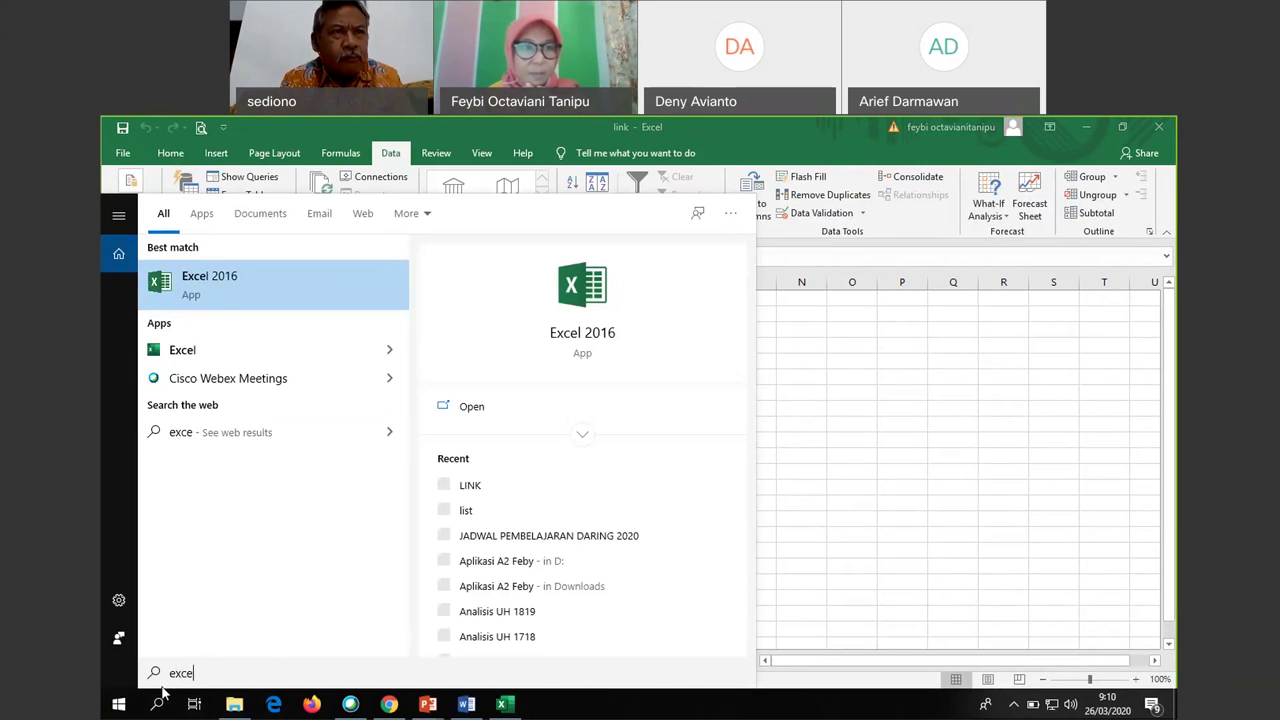
click(236, 283)
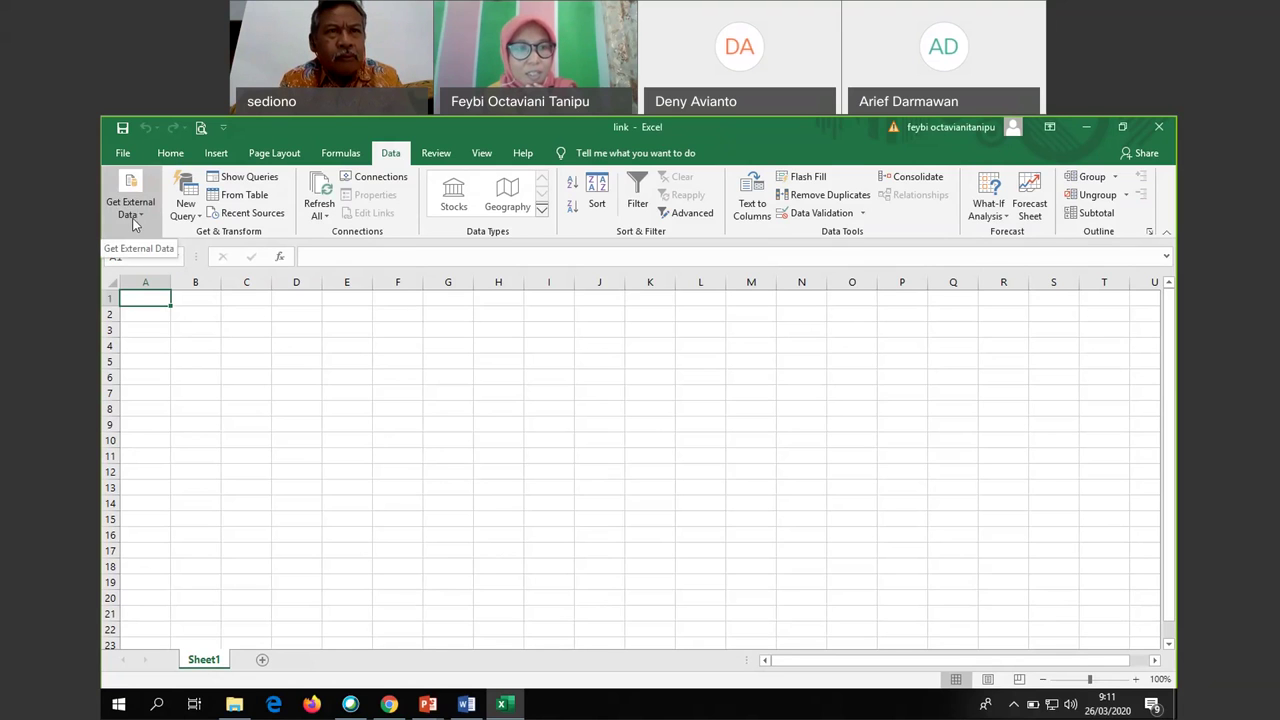
click(505, 705)
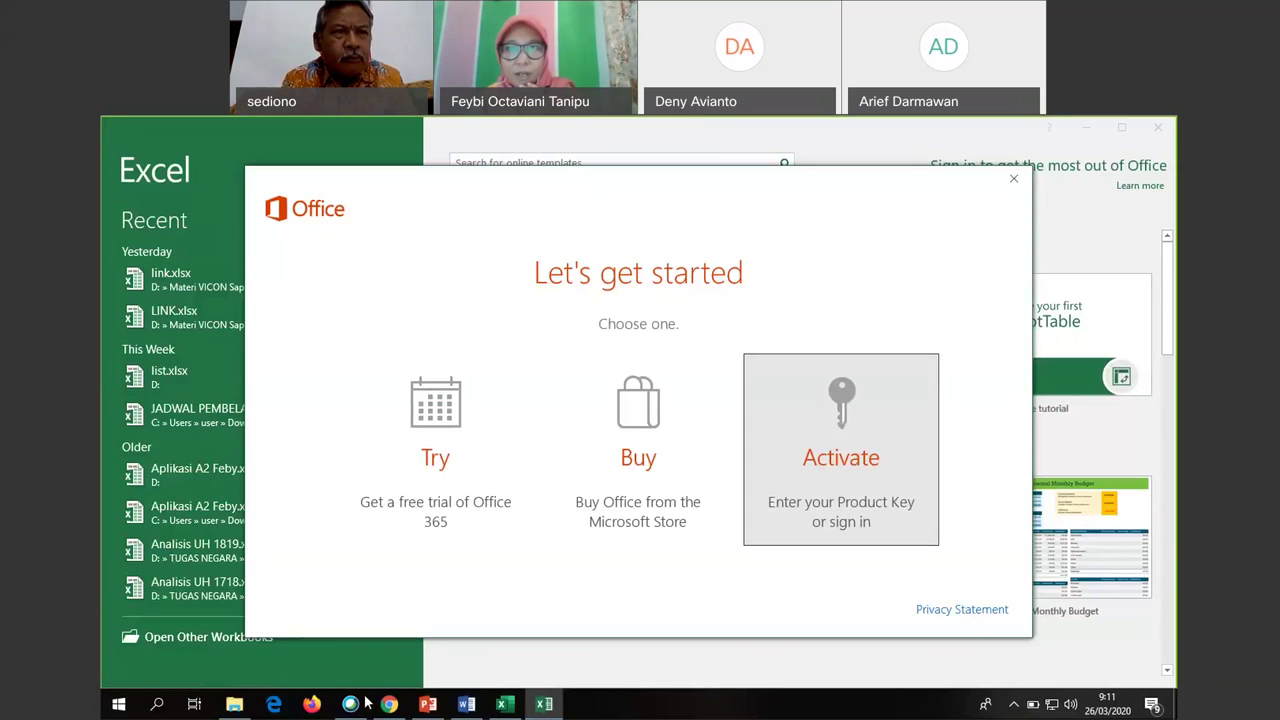
click(1013, 178)
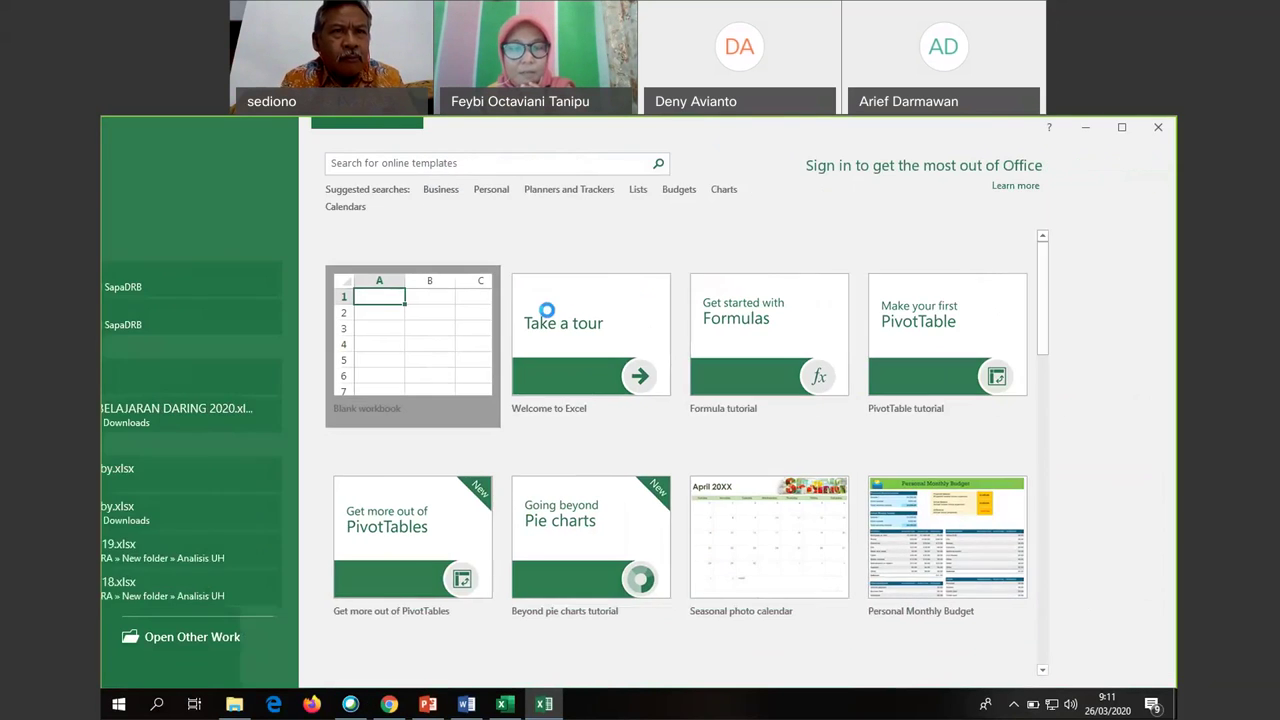
click(547, 311)
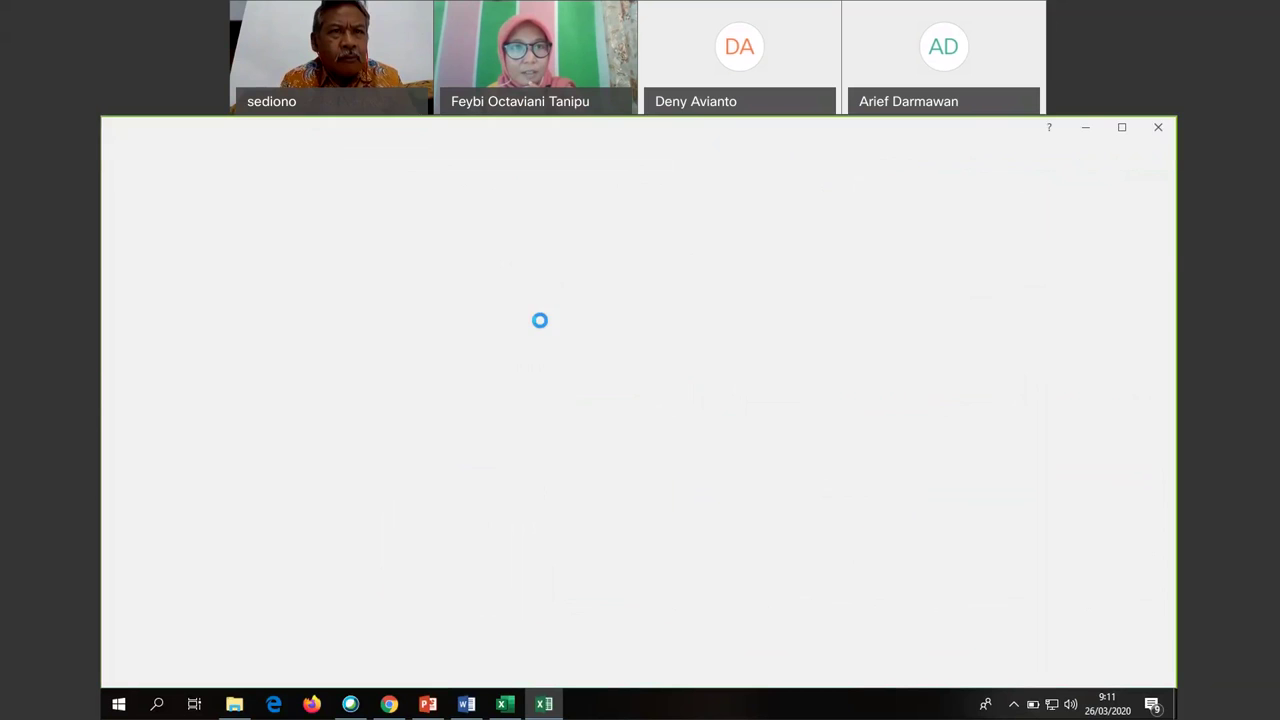
Compare where the external data import commands, including From Other Sources, are located in the blank Excel 2016 workbook and the link workbook
click(400, 152)
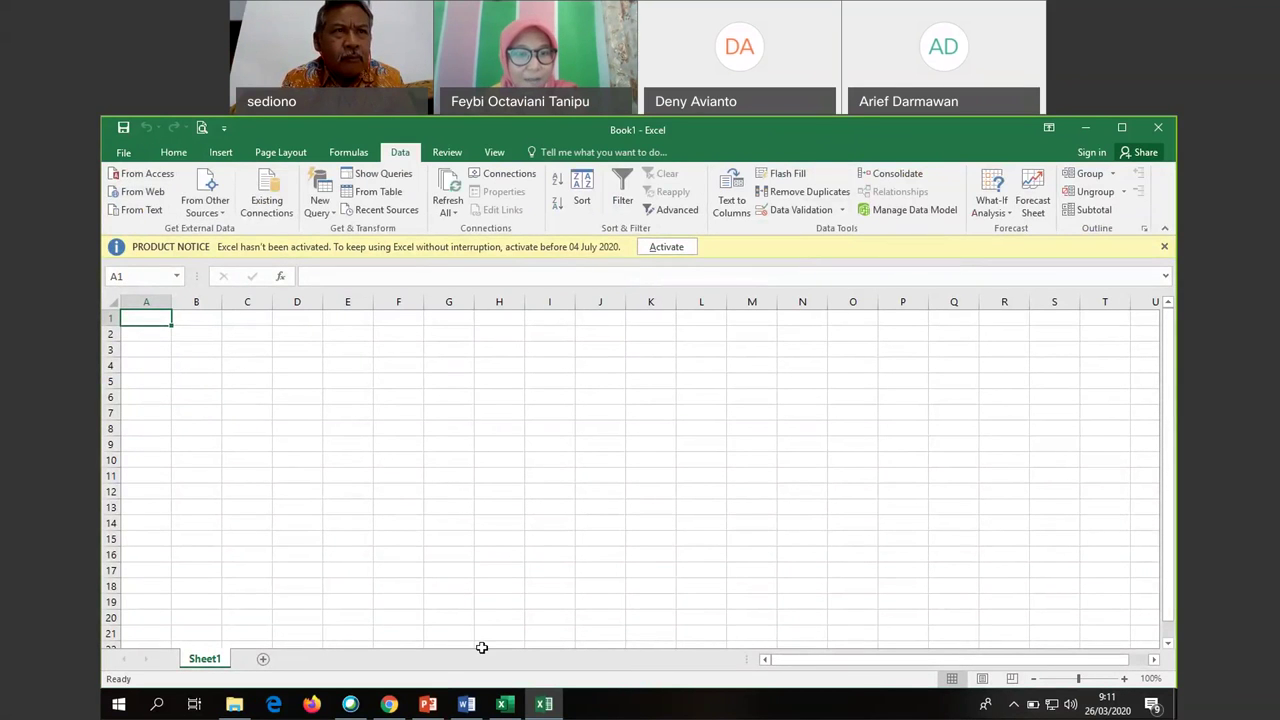
click(505, 704)
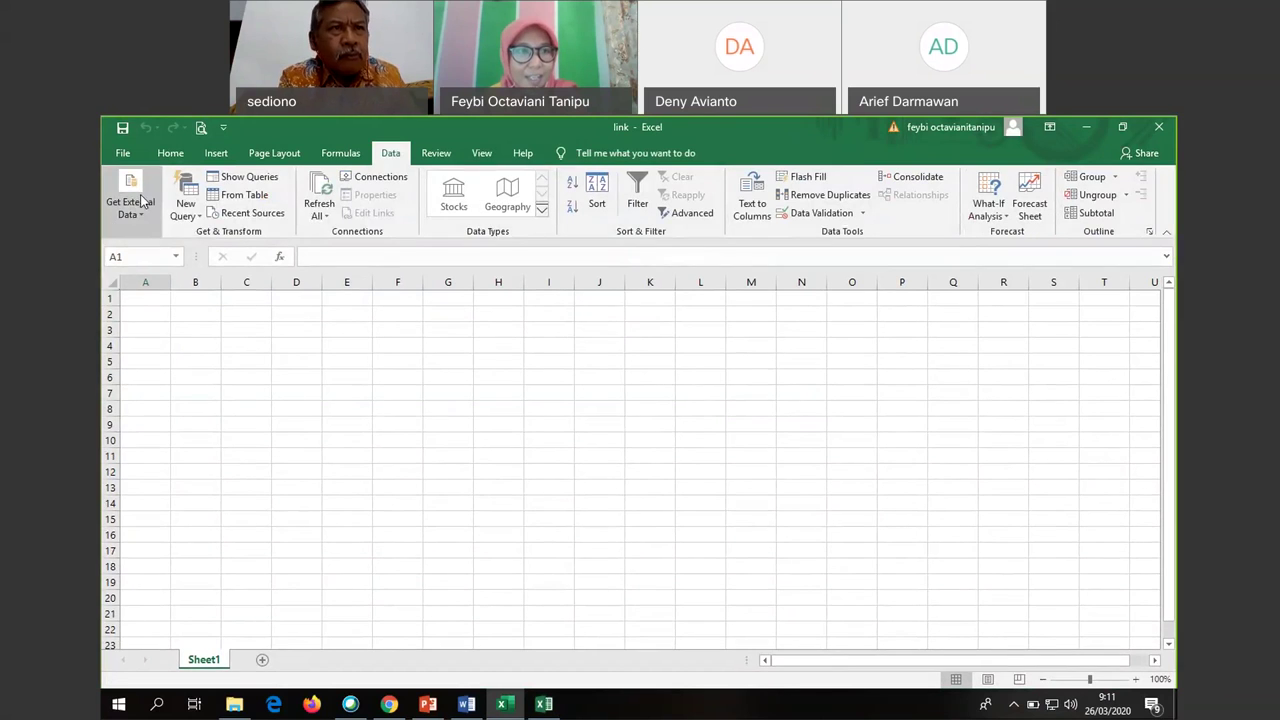
key(alt+Tab)
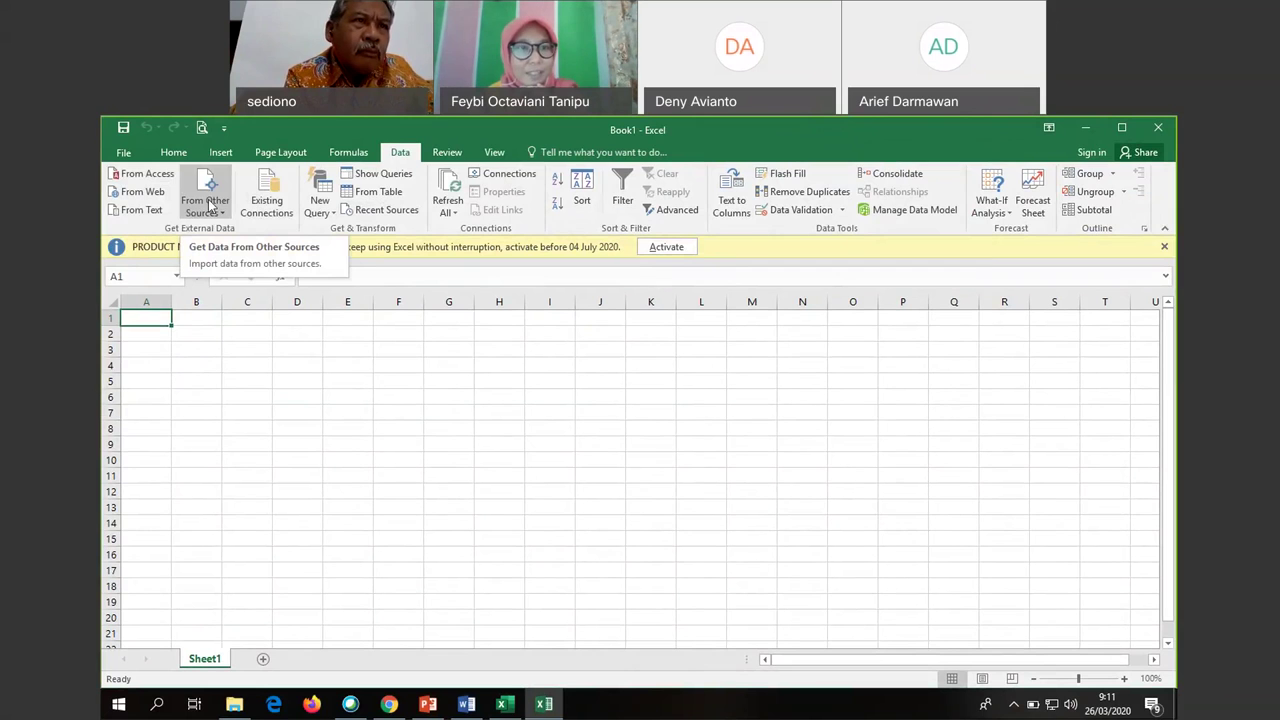
click(515, 713)
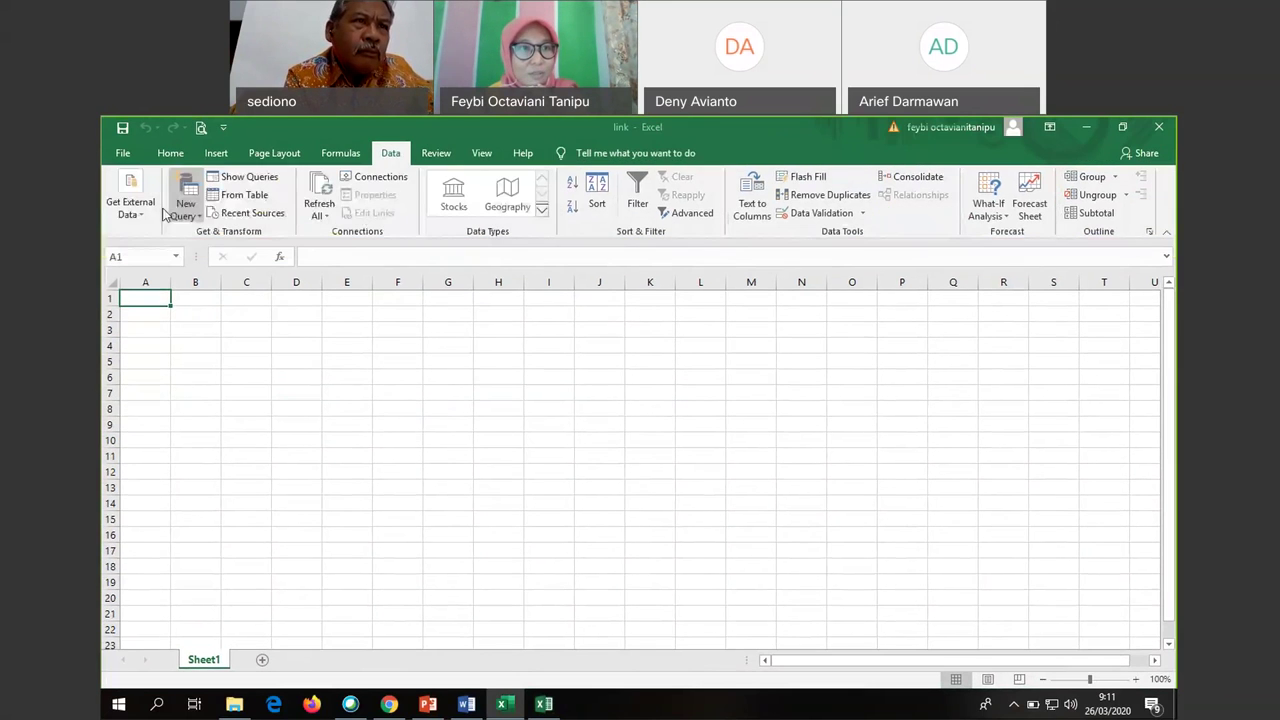
click(130, 205)
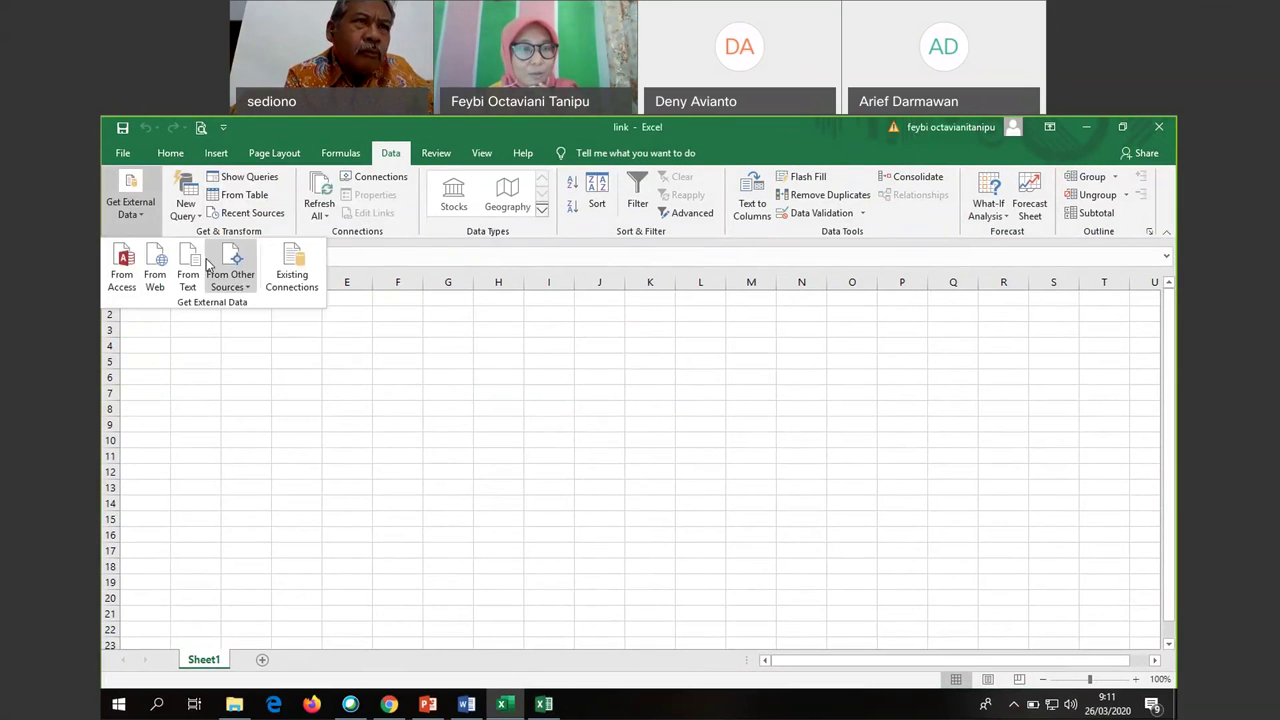
click(543, 705)
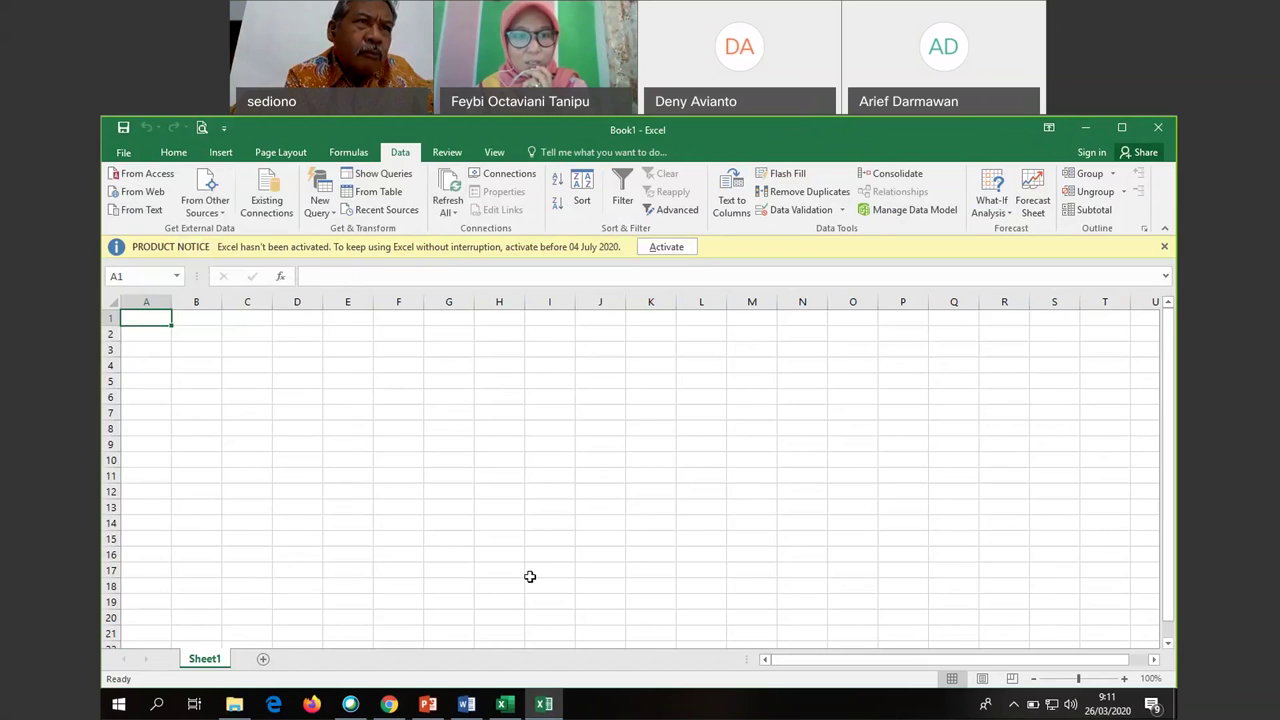
mouse_move(508, 712)
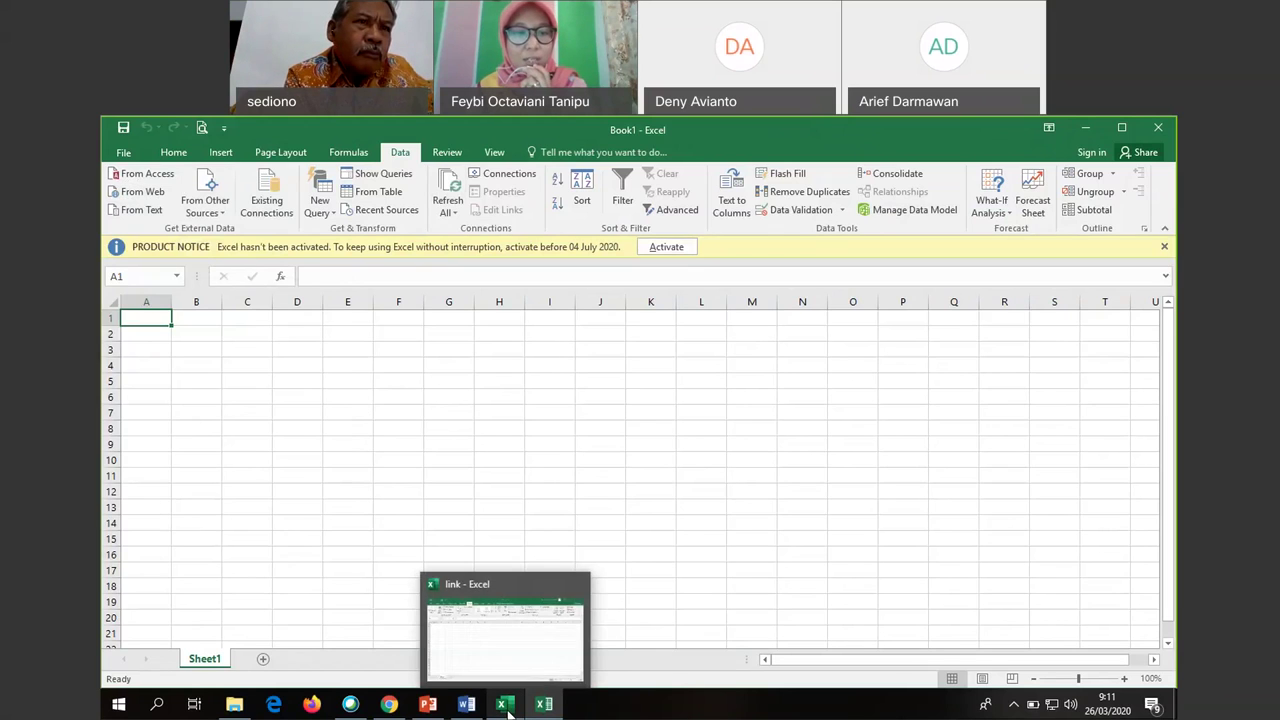
click(508, 712)
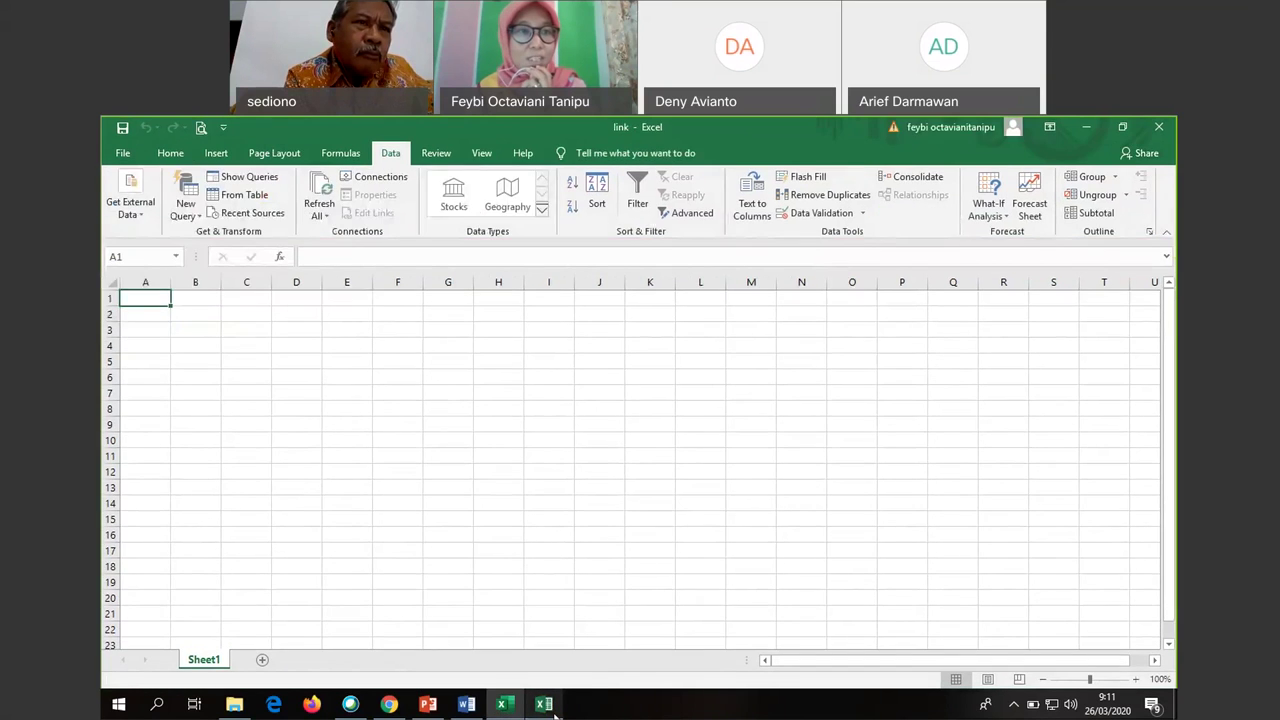
key(alt+Tab)
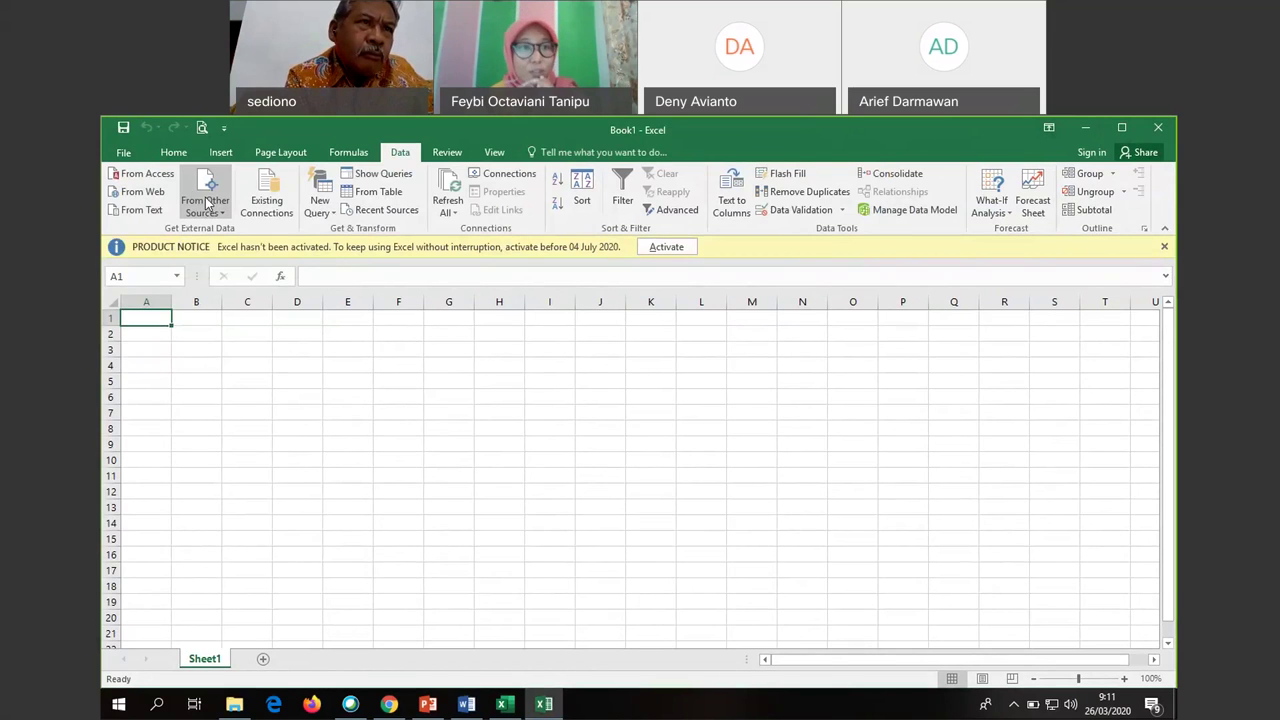
click(505, 704)
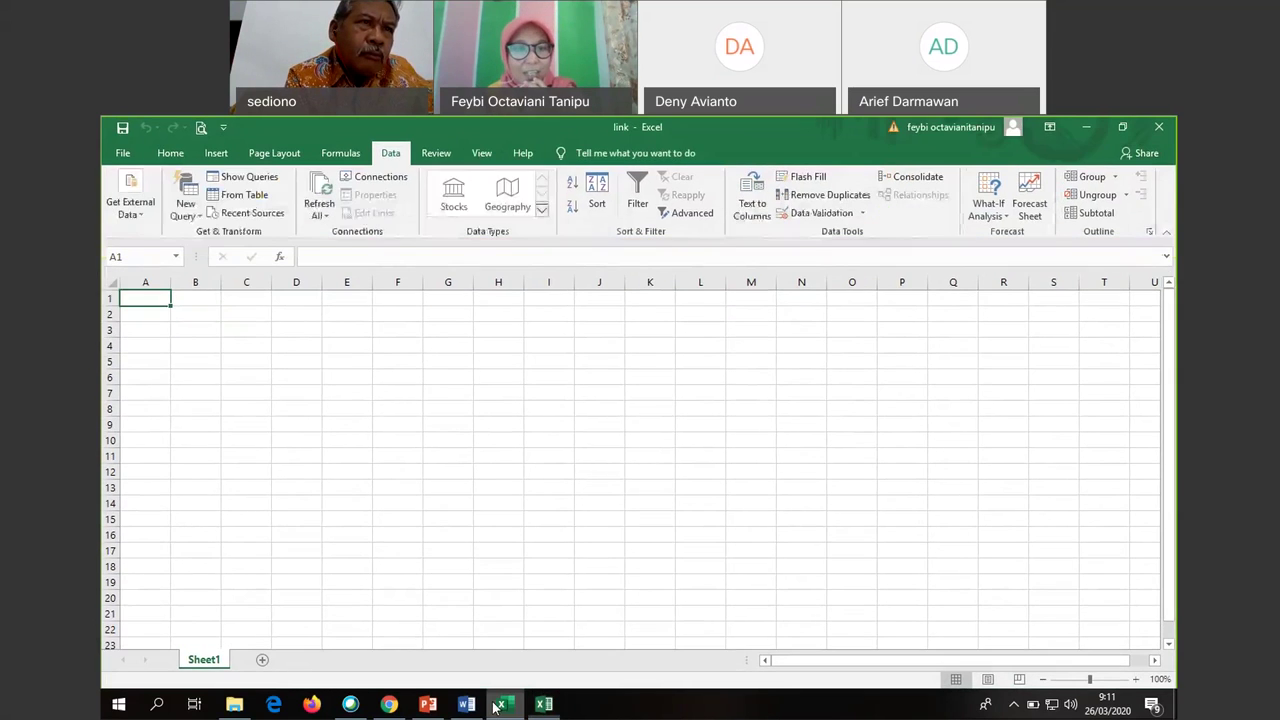
Compare the blank Excel 2016 workbook with the link workbook once more, and close the blank one
click(541, 705)
key(alt+Tab)
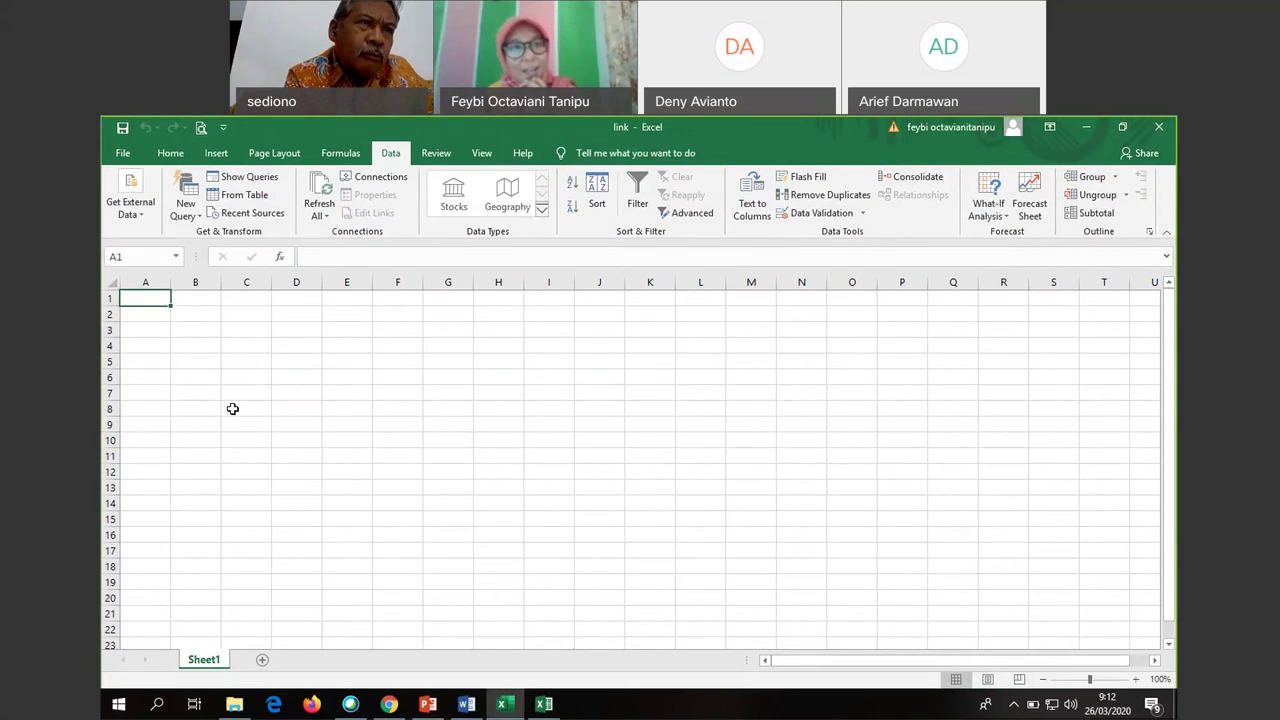
click(541, 705)
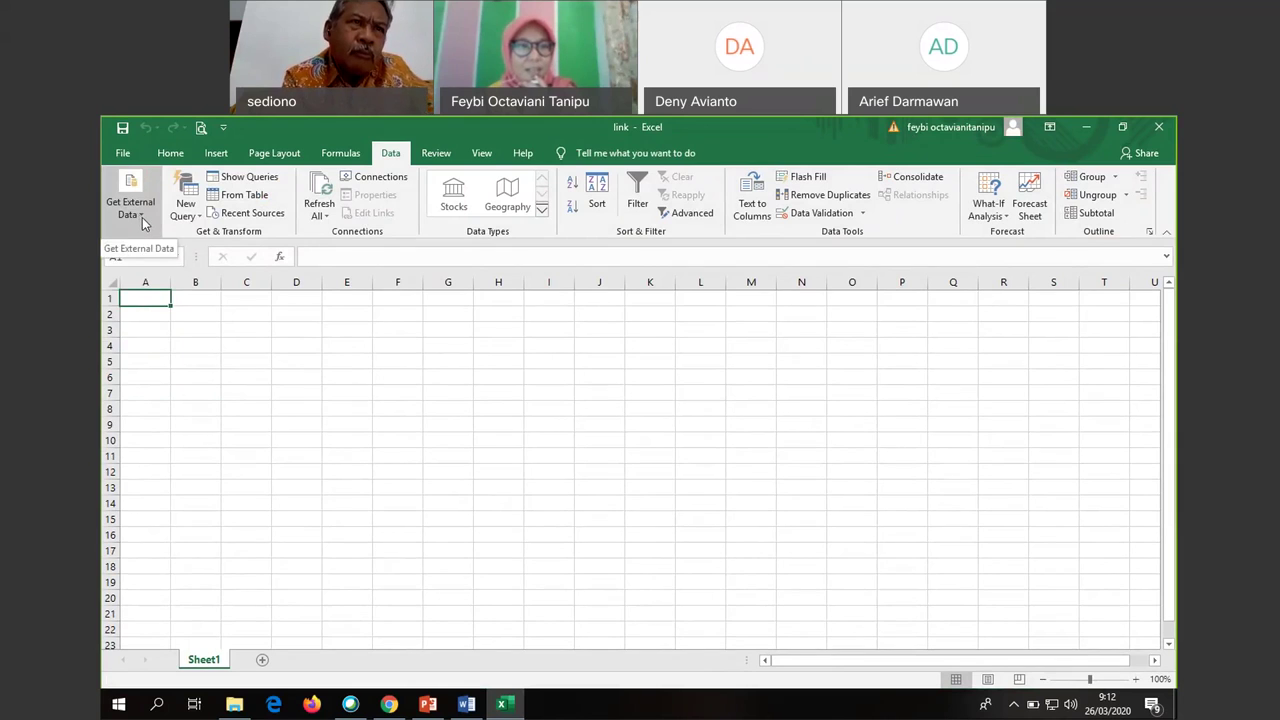
Start a Microsoft Query import in the link workbook using the data_nasabah data source
click(137, 218)
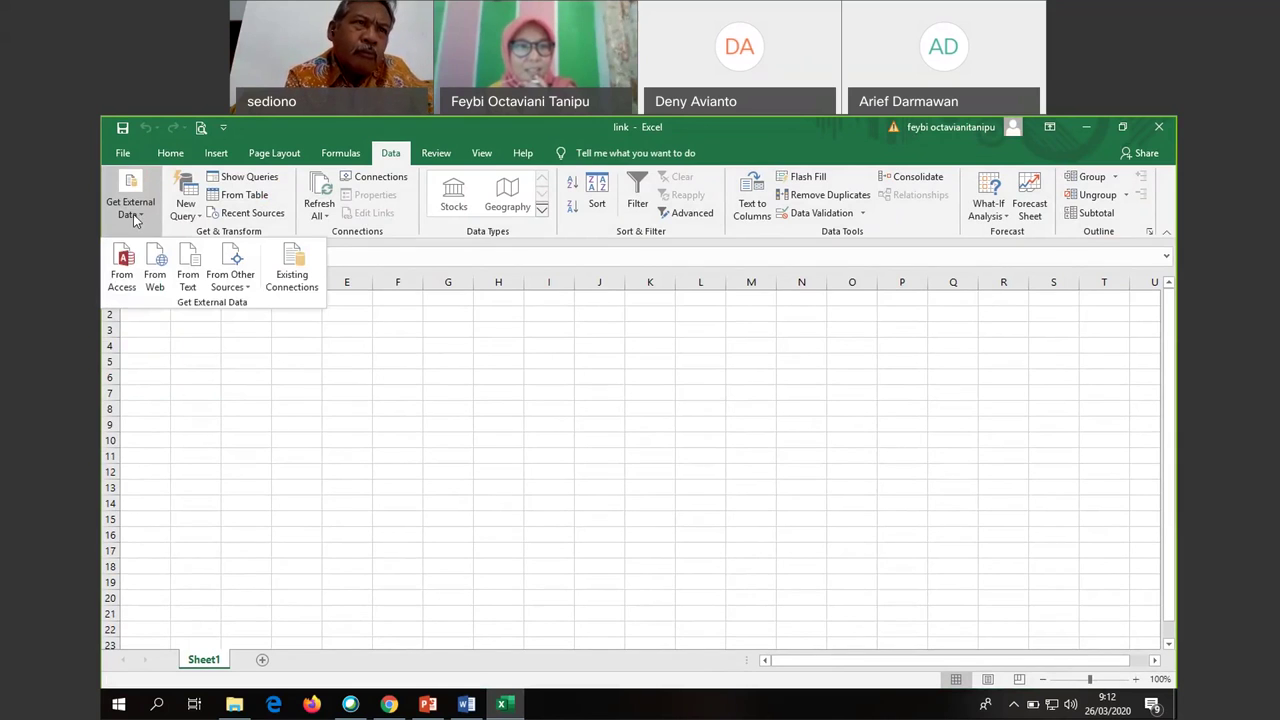
click(240, 287)
click(292, 510)
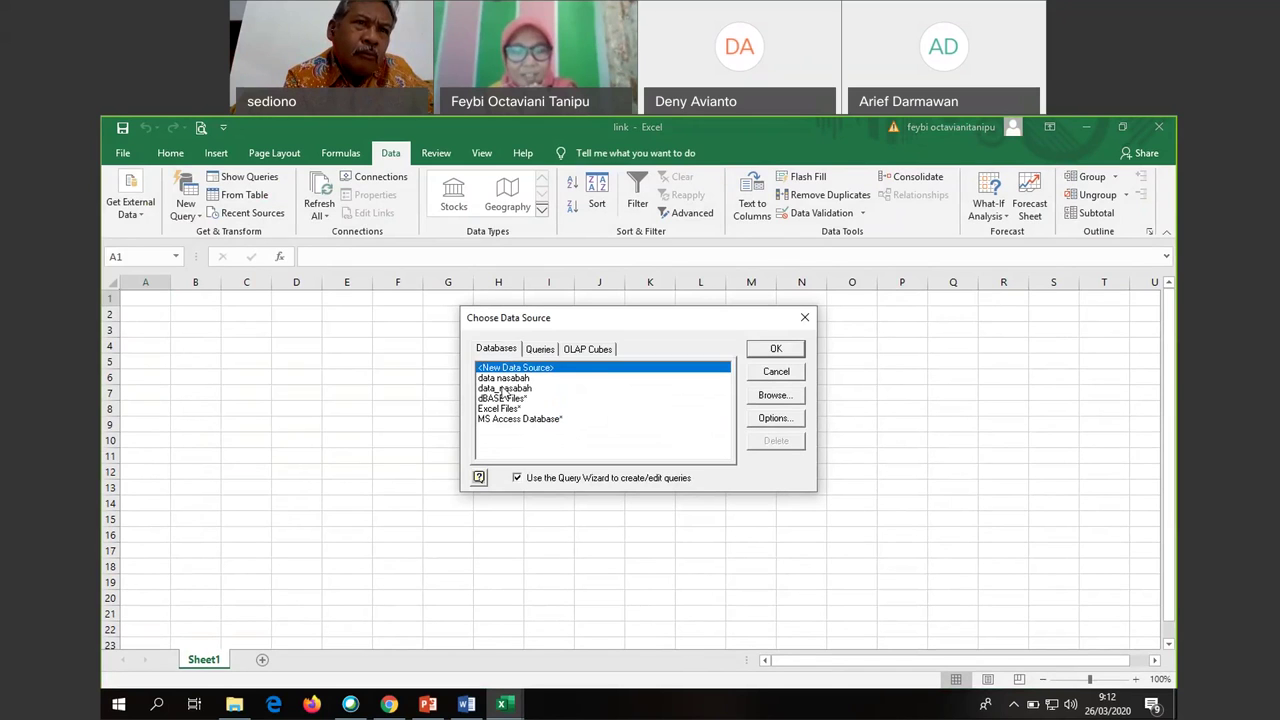
click(503, 387)
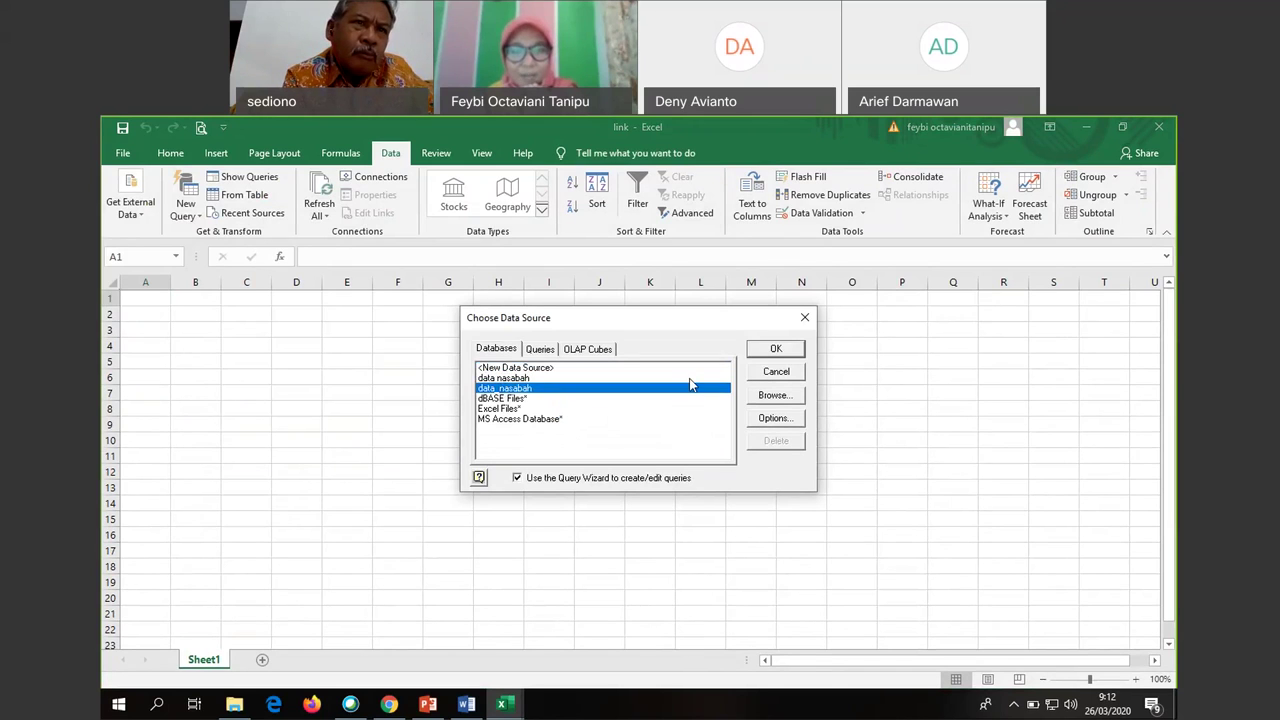
click(782, 347)
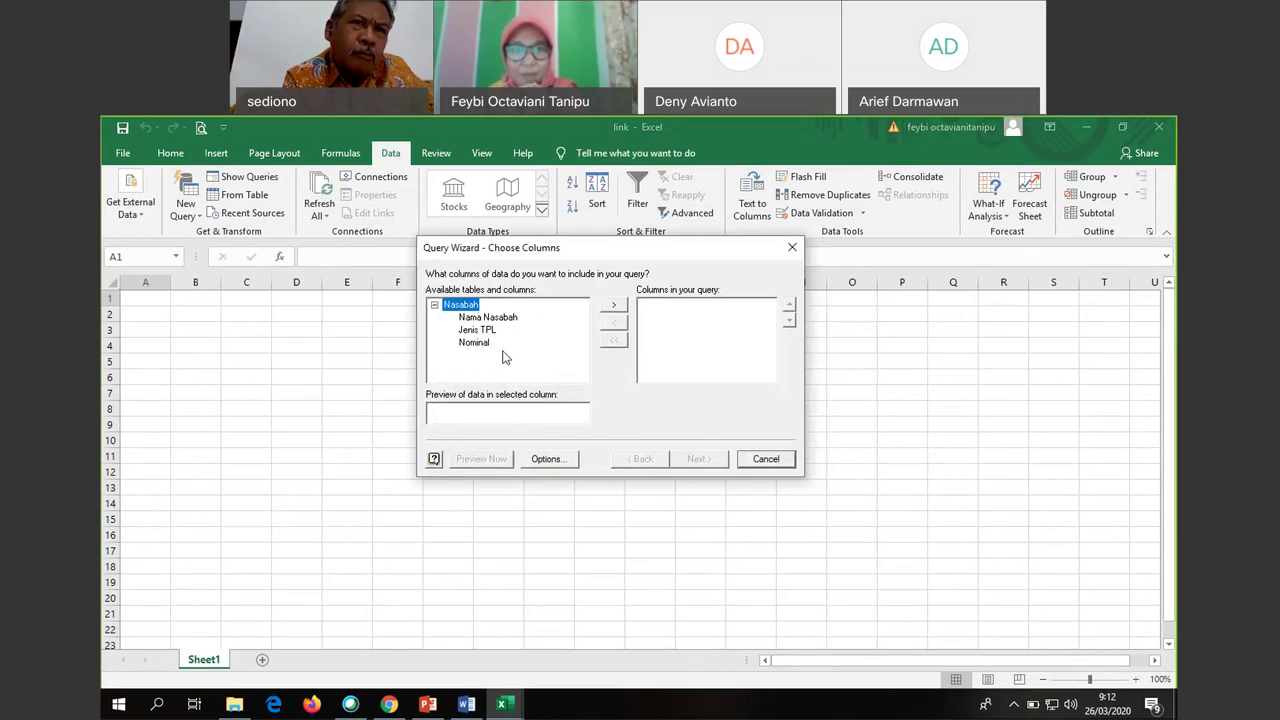
Include the Nama Nasabah, Jenis TPL and Nominal columns in the query and proceed to filtering
click(495, 317)
click(619, 311)
click(619, 311)
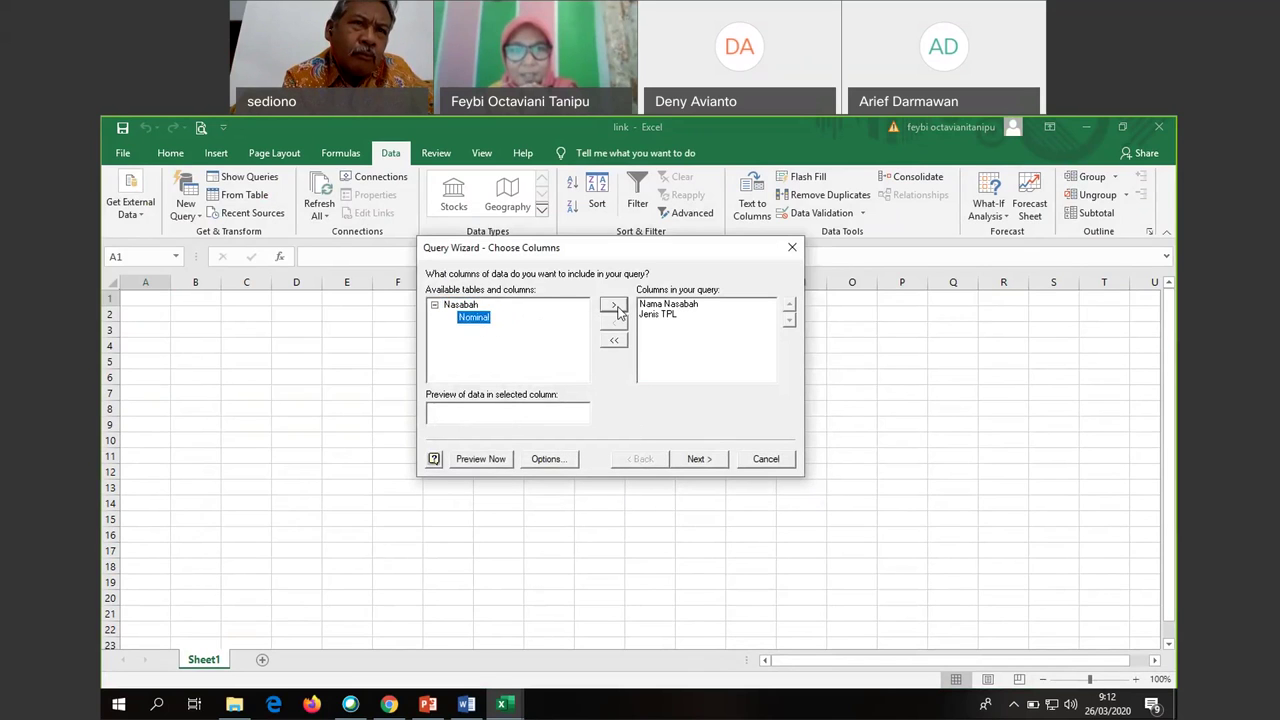
click(619, 311)
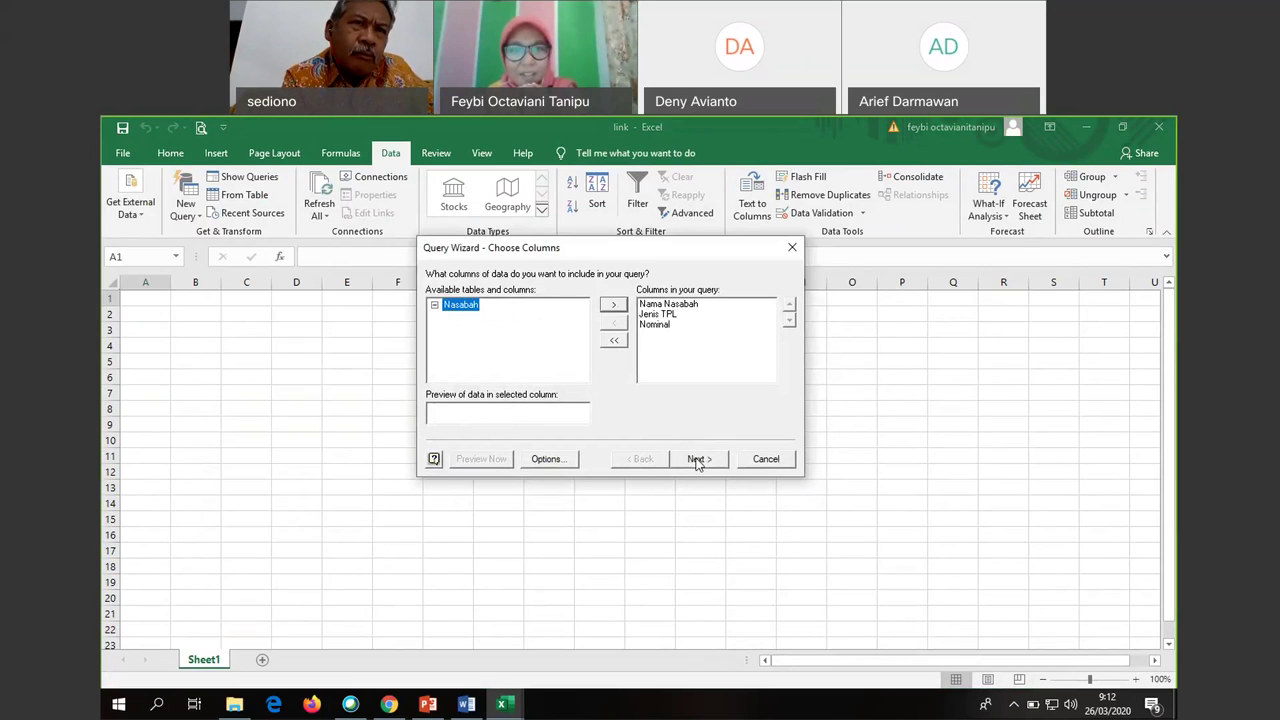
click(697, 459)
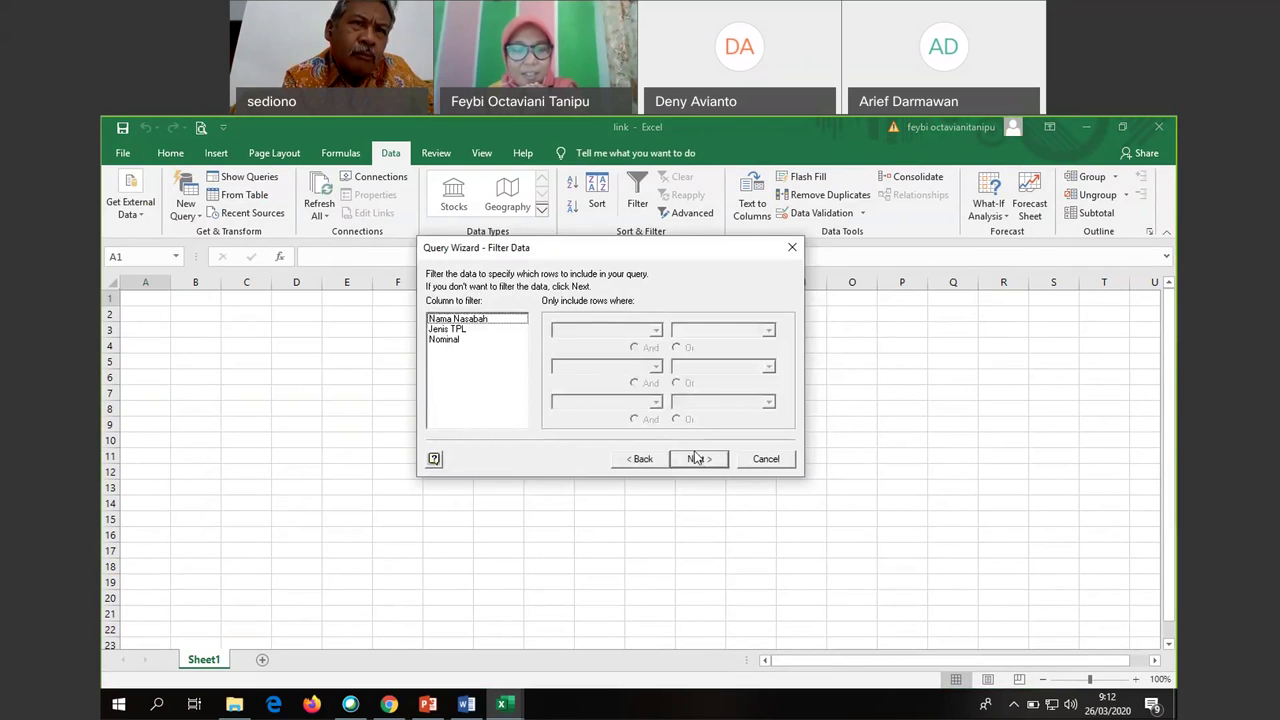
Consult the Perintah 3 task on PowerPoint slide 9, and filter the query's Jenis TPL column to rows beginning with Deposito
click(429, 706)
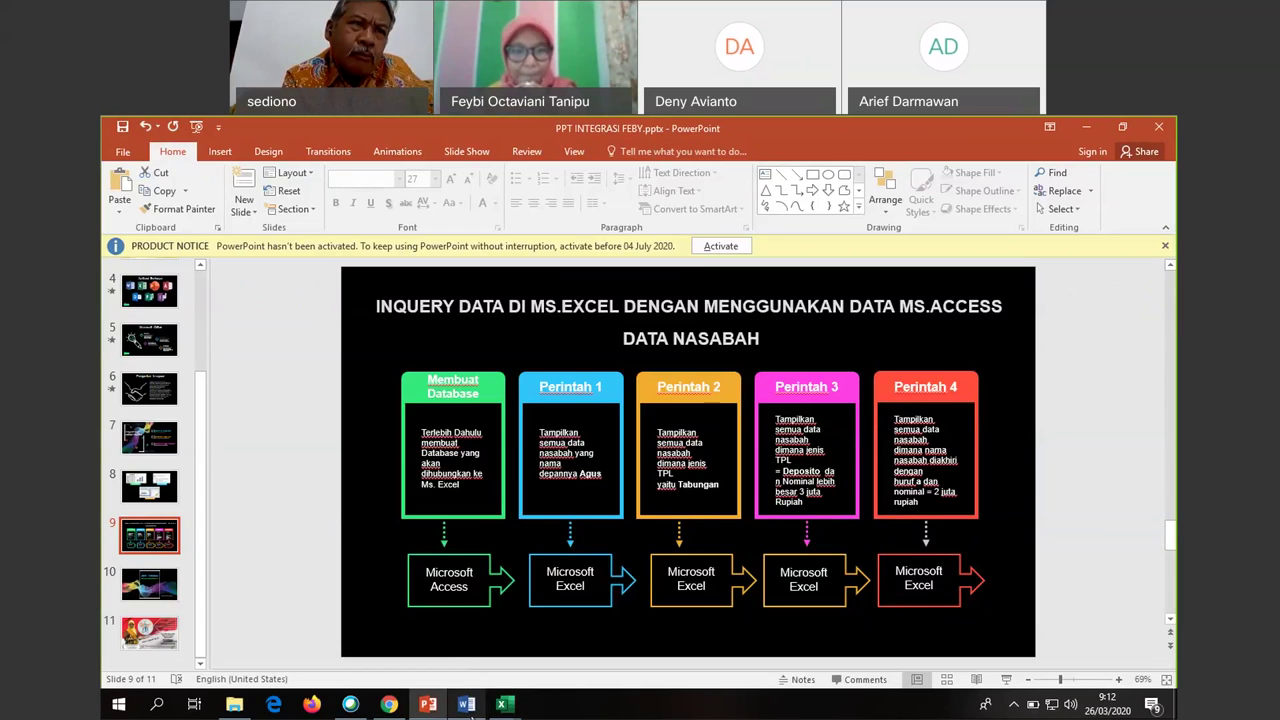
mouse_move(504, 704)
click(590, 640)
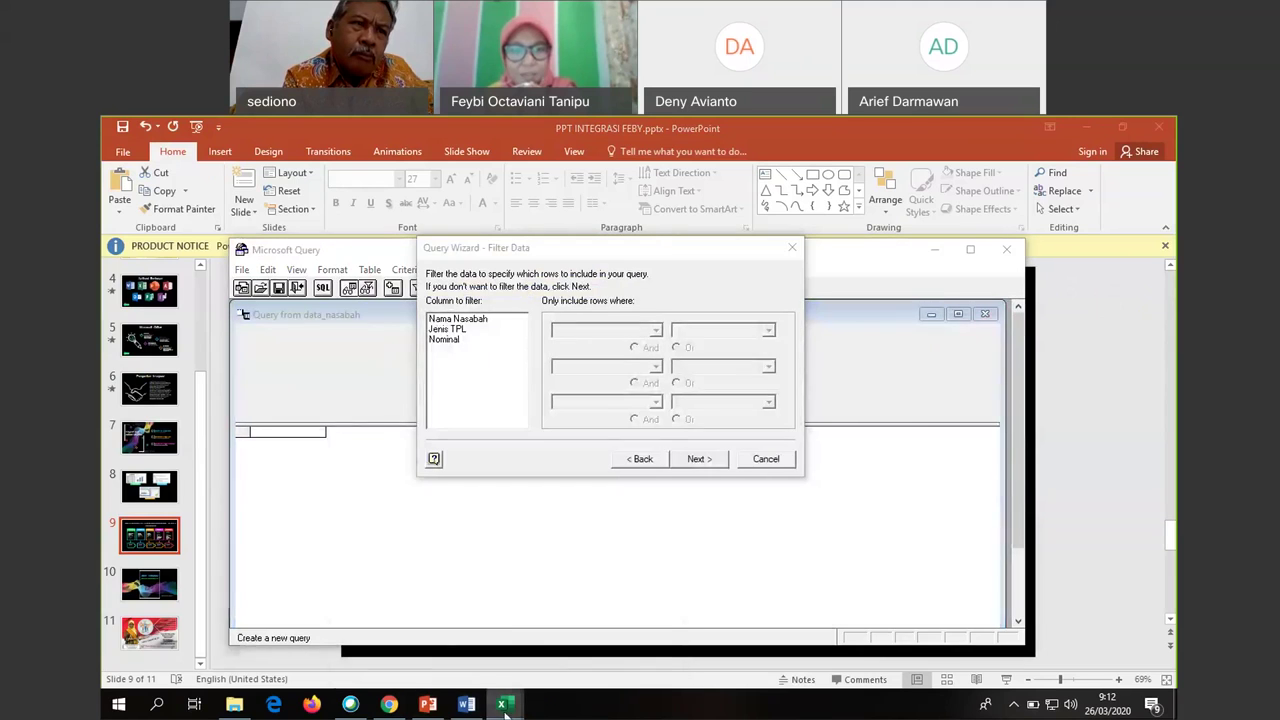
click(459, 646)
mouse_move(504, 704)
click(534, 657)
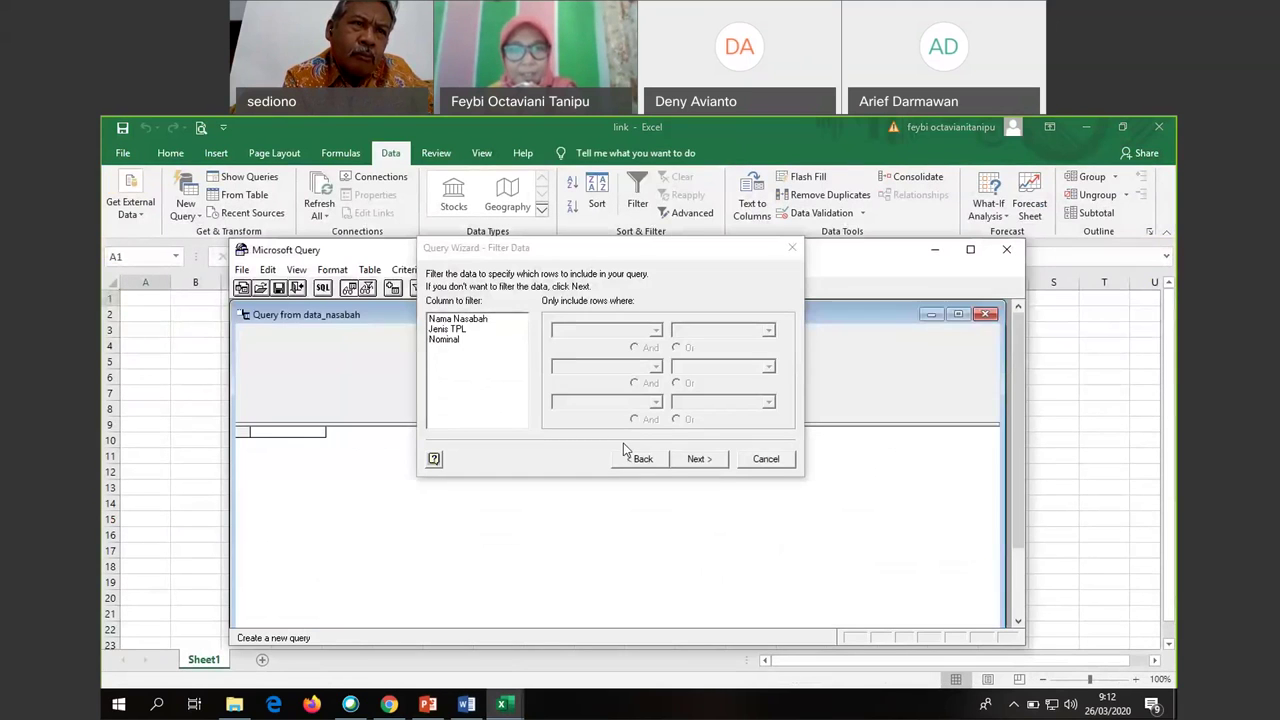
click(452, 330)
click(648, 331)
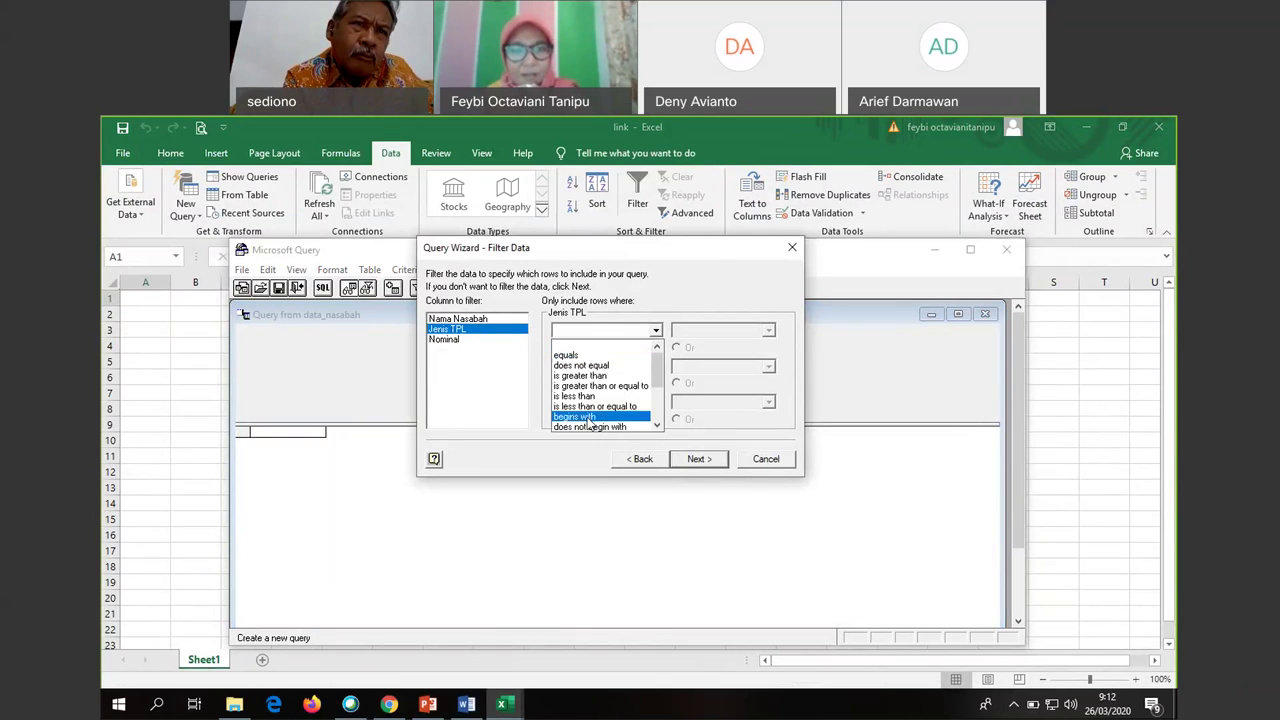
click(590, 418)
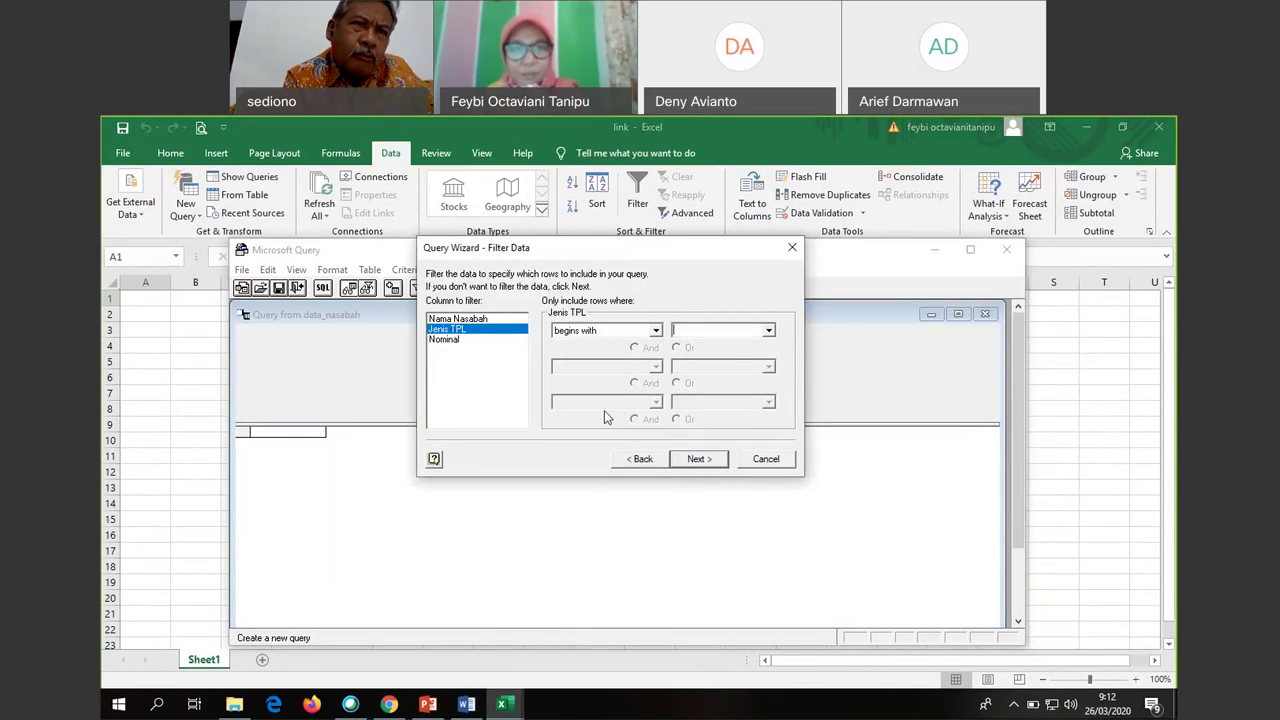
click(728, 331)
text(Deposito)
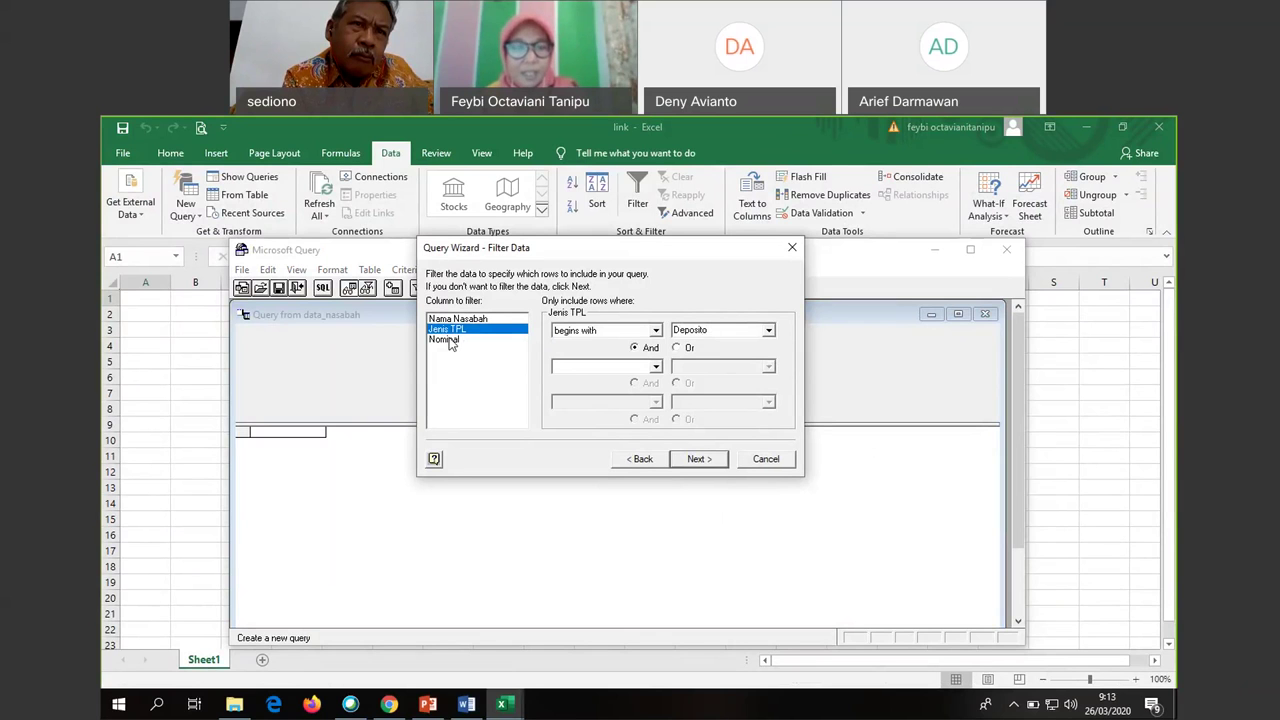
Recheck the Perintah 3 task in PowerPoint, and filter the query's Nominal column to values greater than 3000000
click(430, 706)
mouse_move(504, 690)
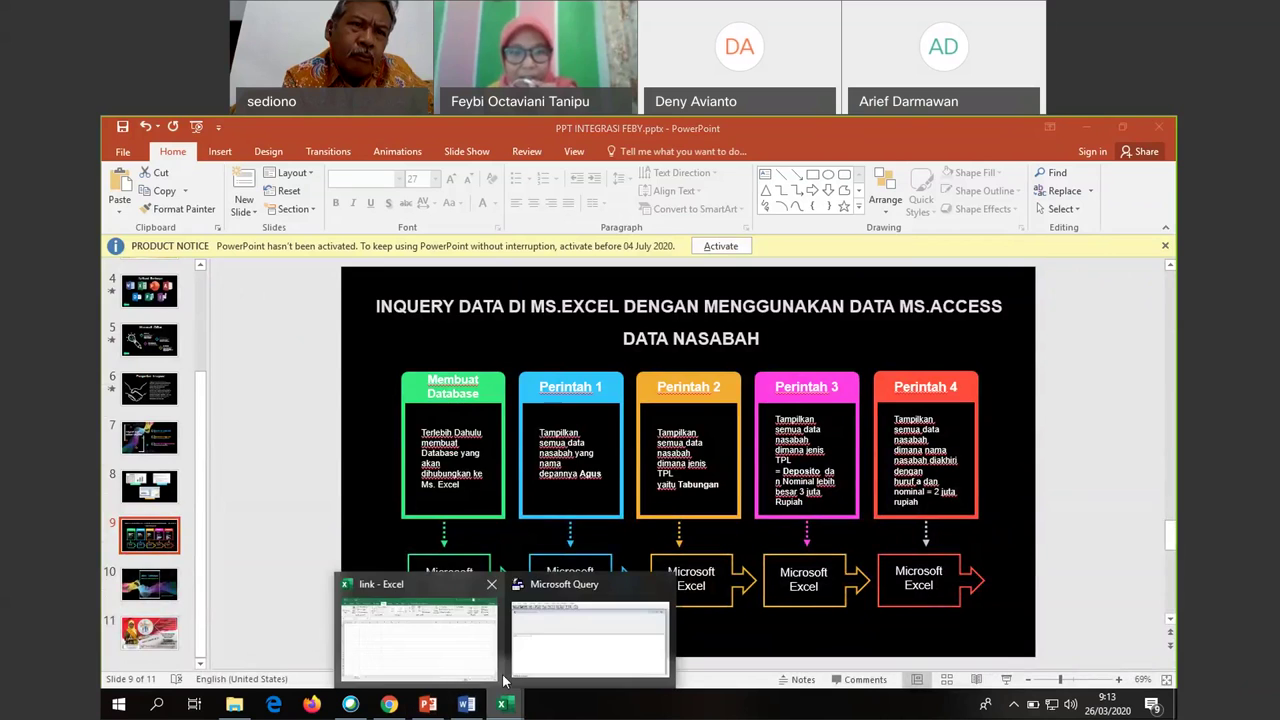
click(470, 645)
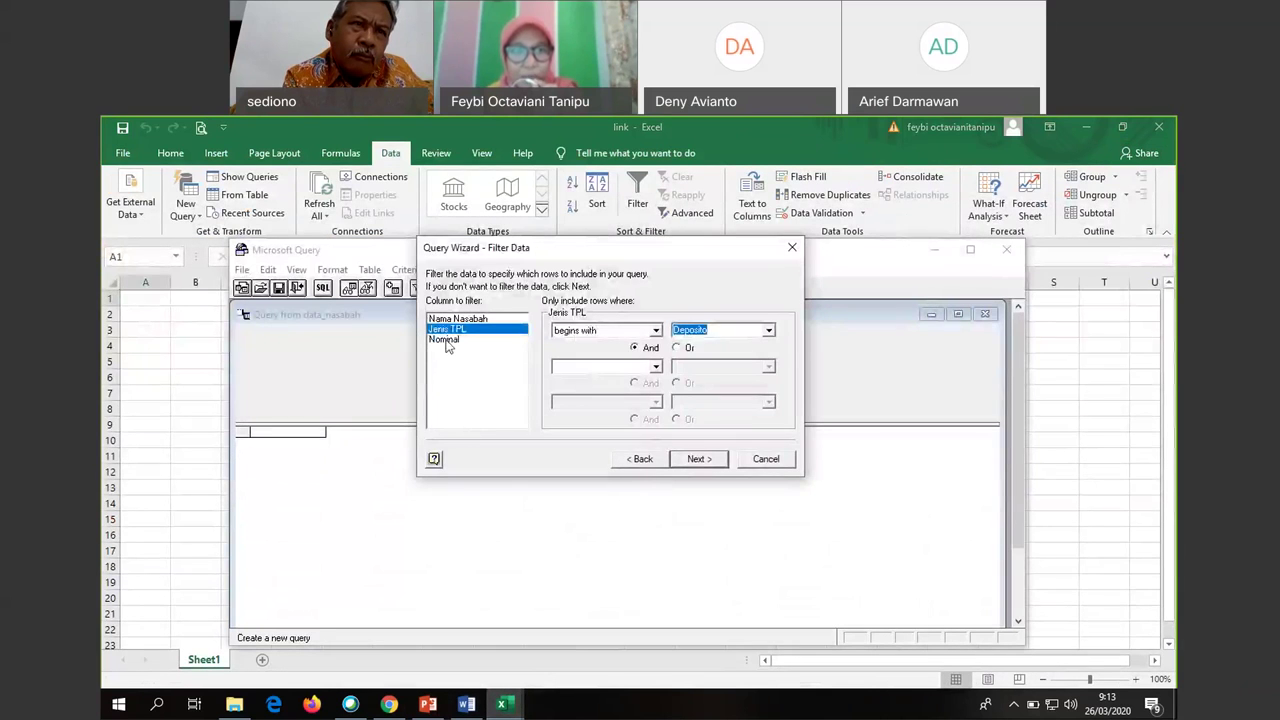
click(446, 340)
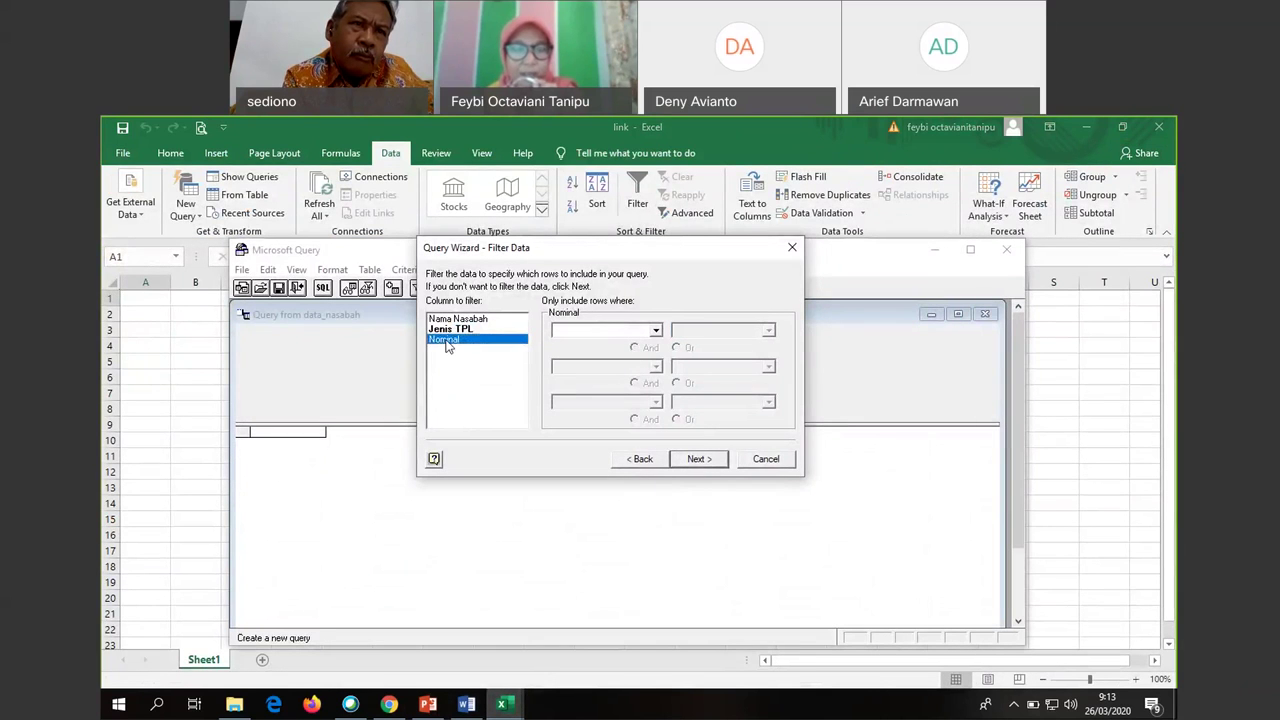
click(654, 333)
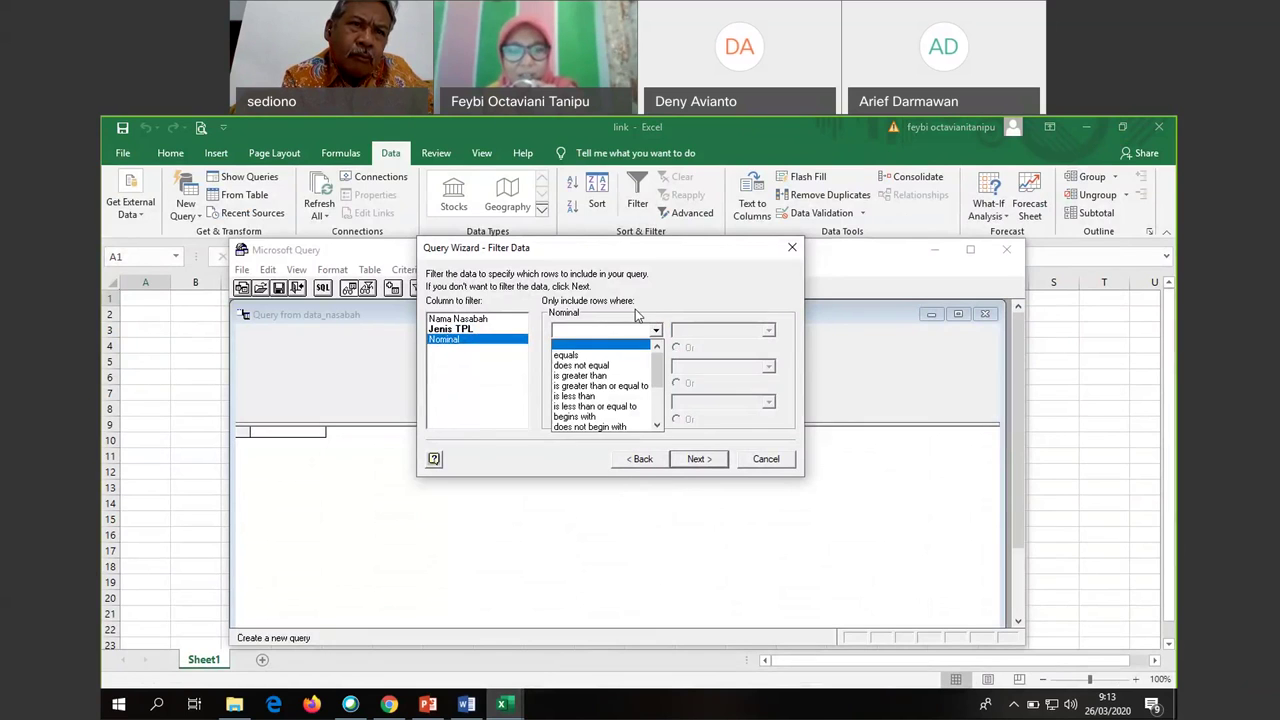
mouse_move(464, 712)
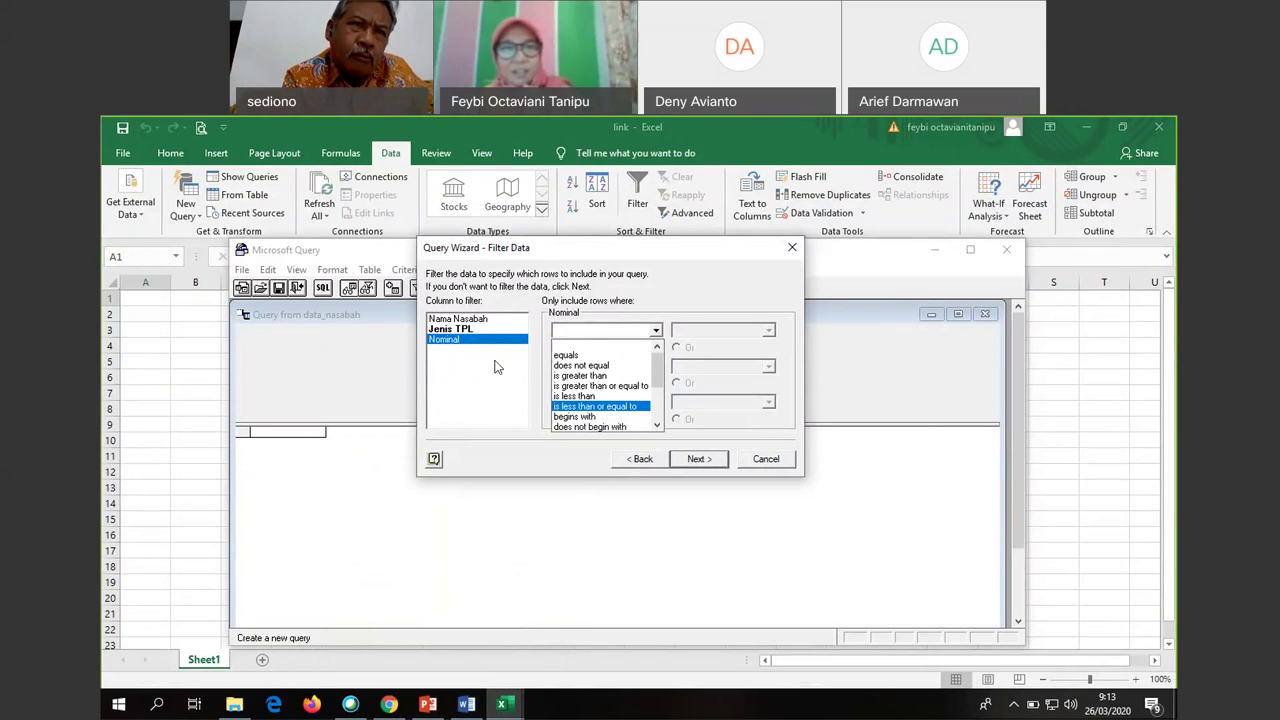
click(610, 376)
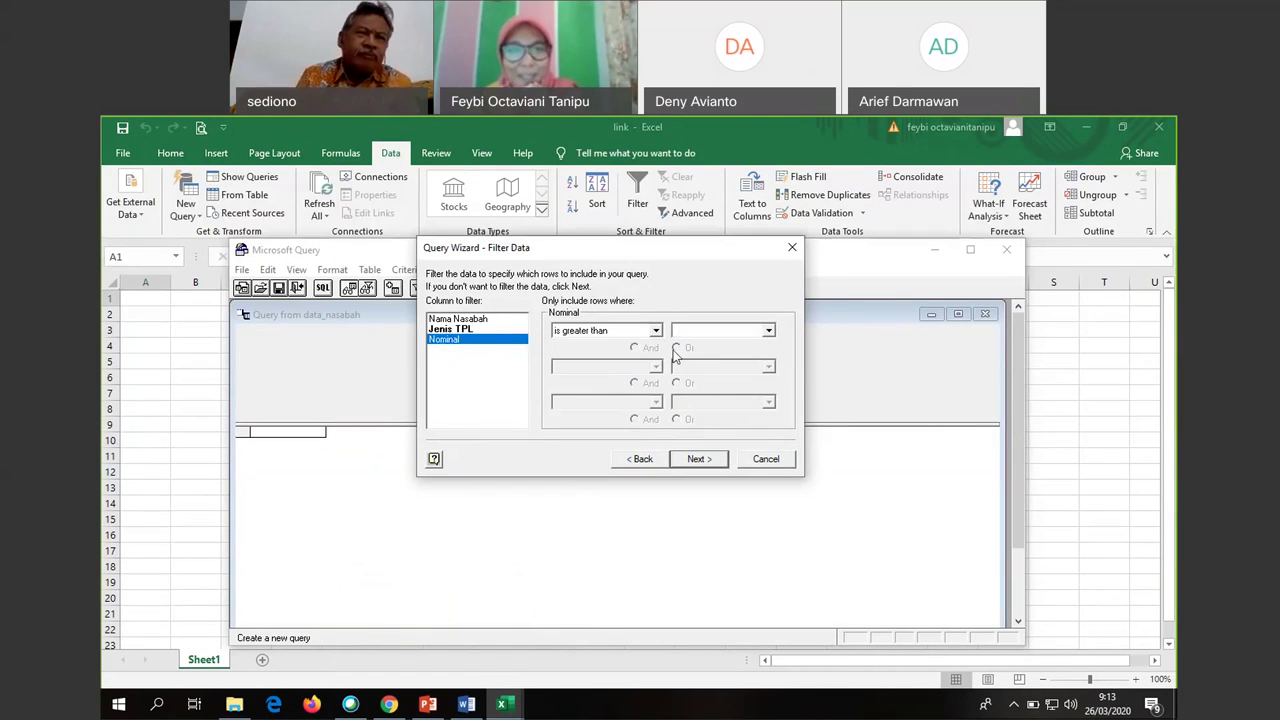
text(3000000)
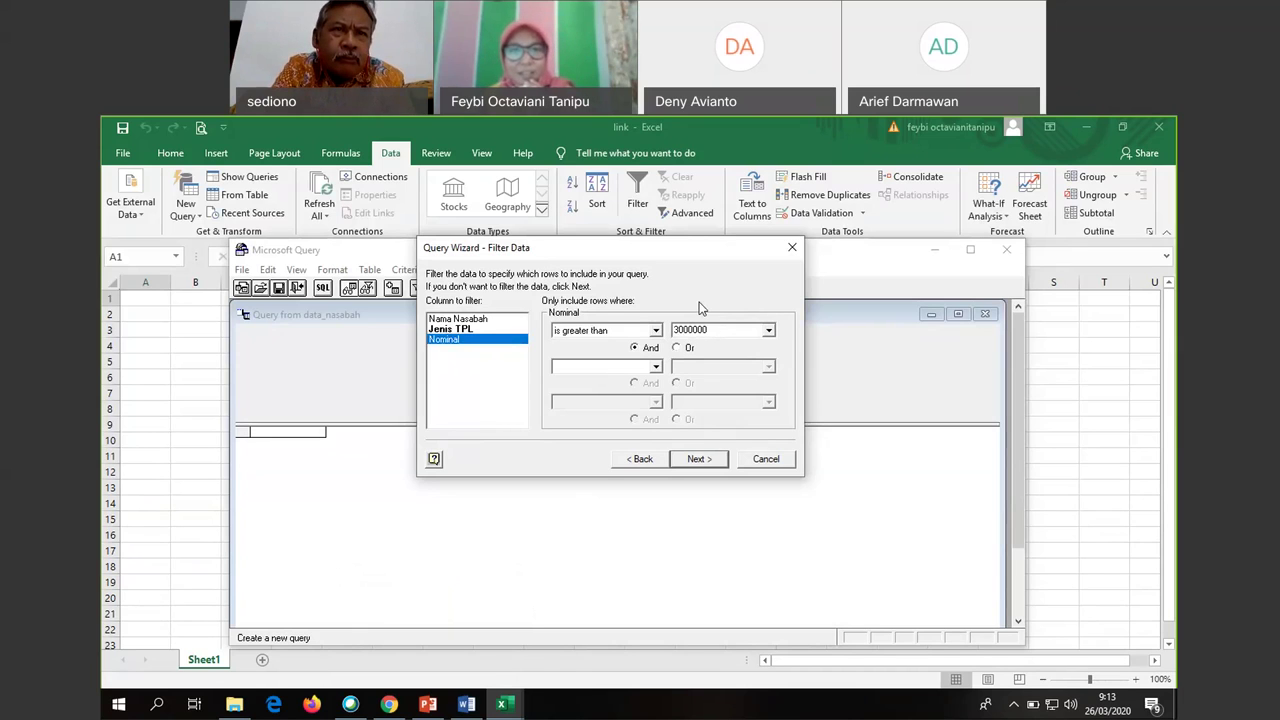
click(703, 462)
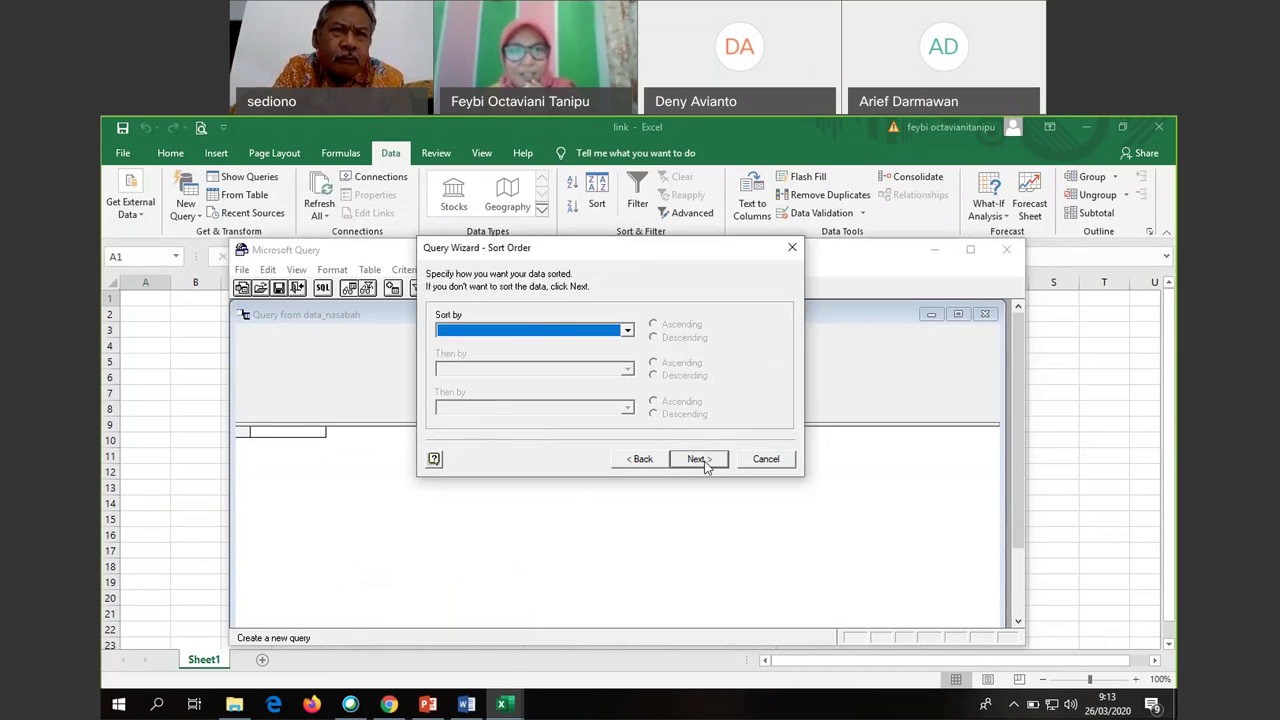
Recheck the task slide in PowerPoint, and sort the query by Jenis TPL and then by Nominal, both ascending
click(556, 334)
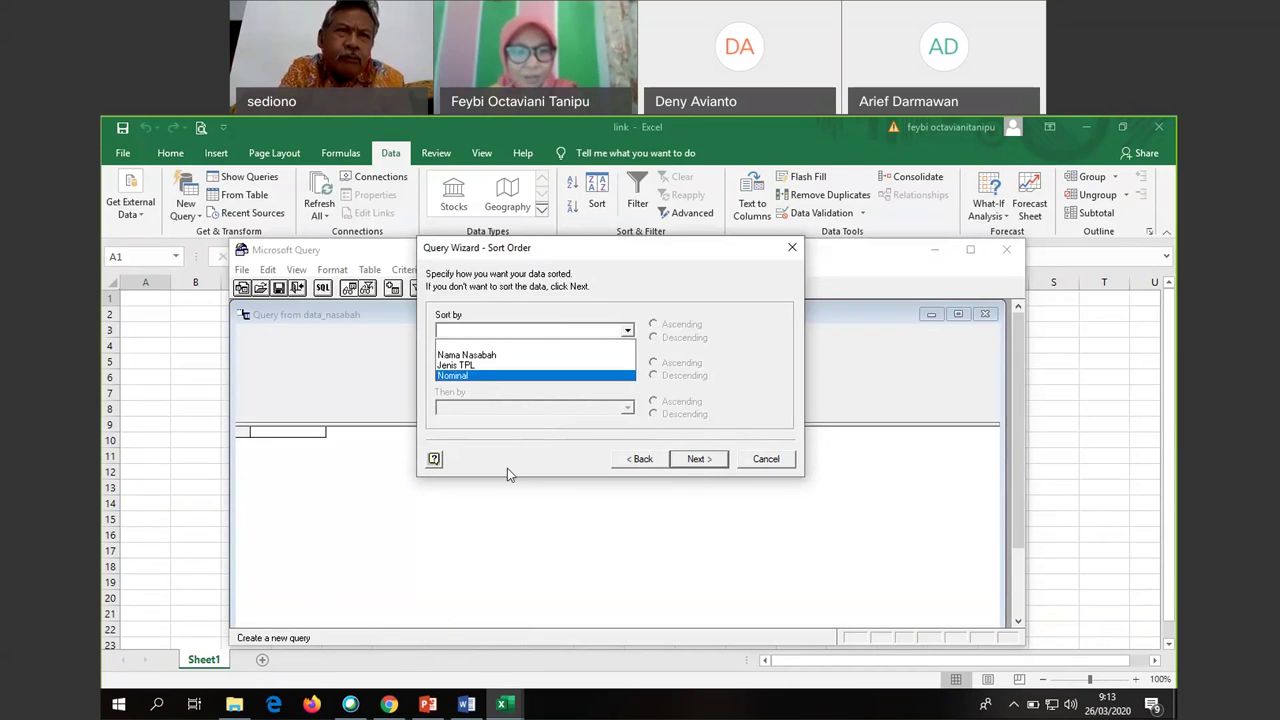
click(428, 704)
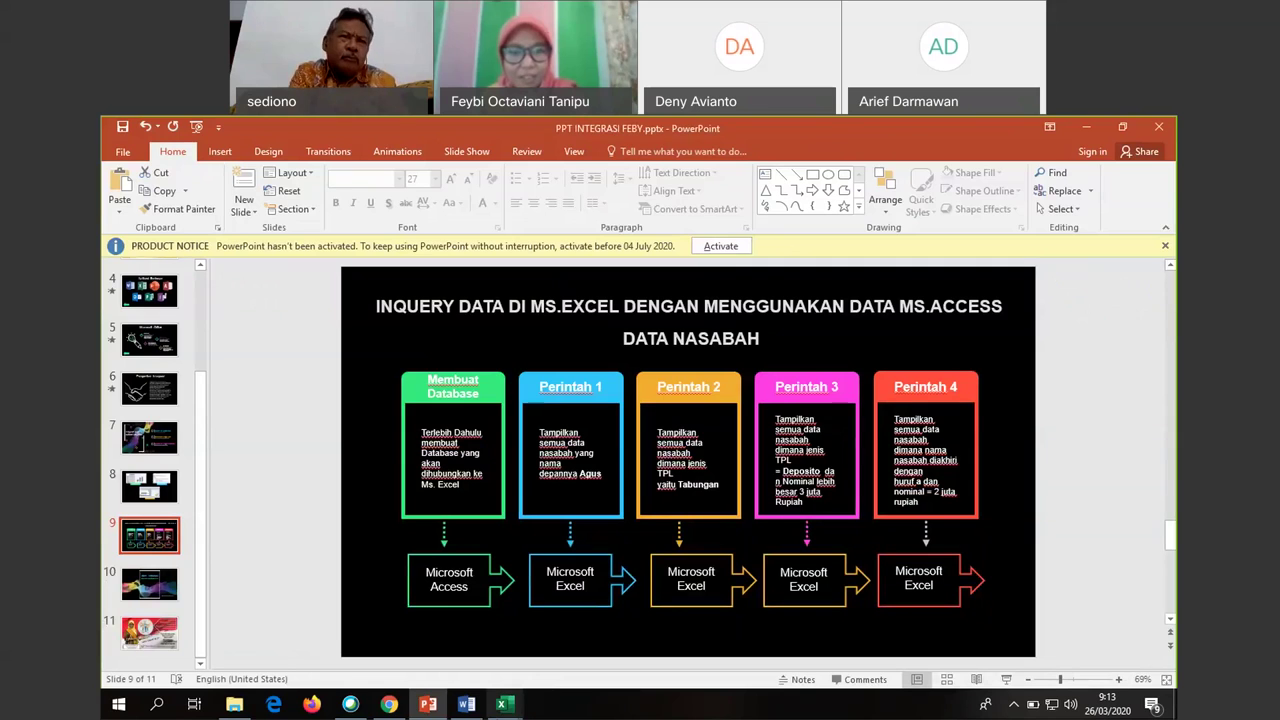
click(504, 704)
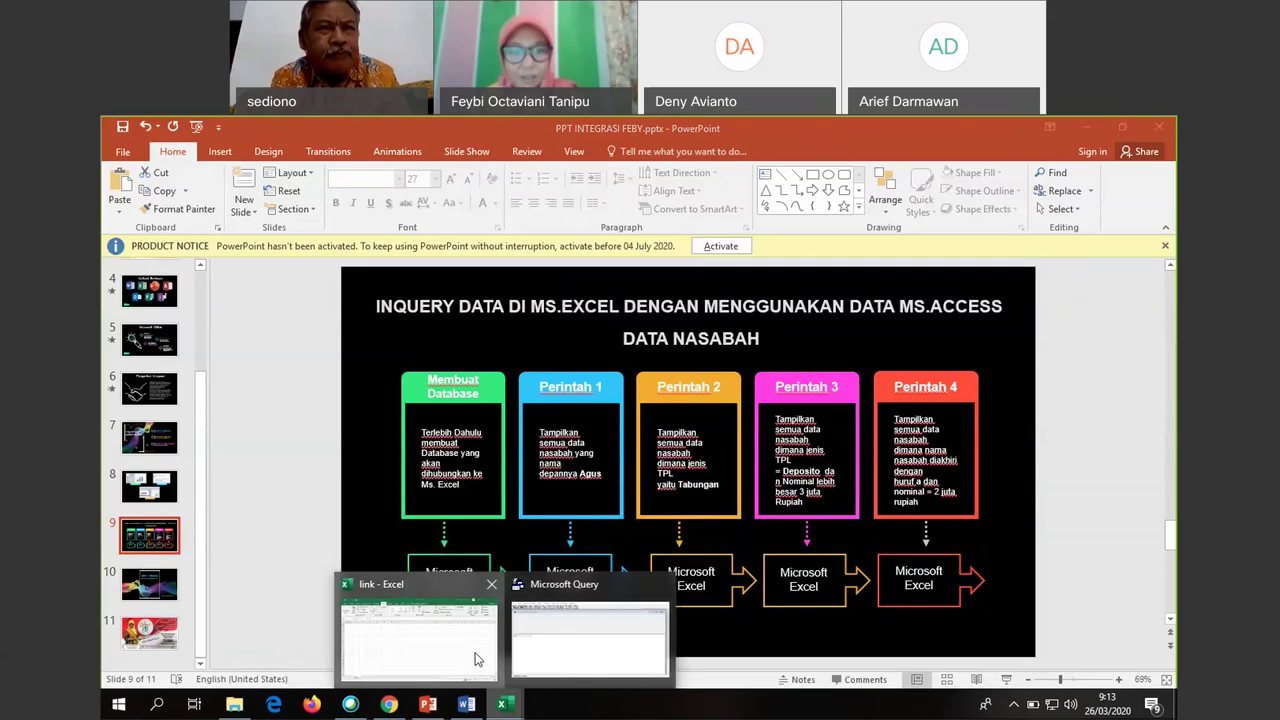
click(476, 659)
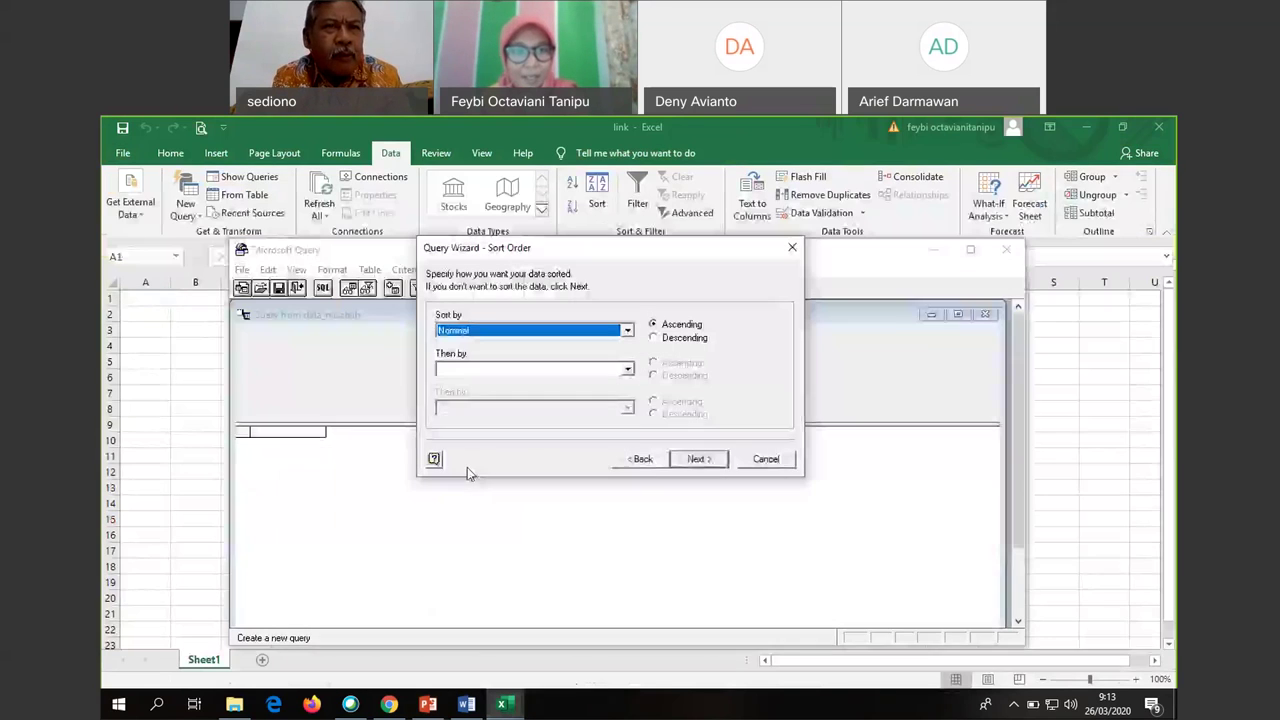
click(505, 334)
click(477, 366)
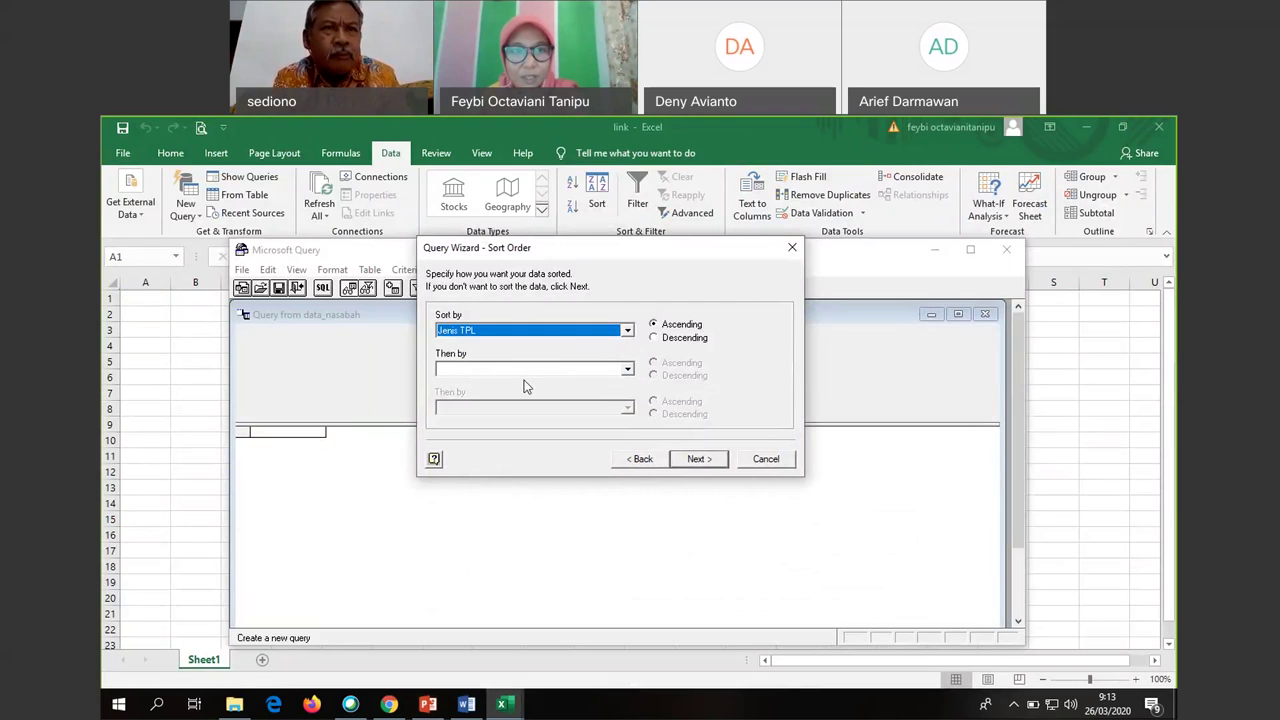
click(521, 372)
click(490, 403)
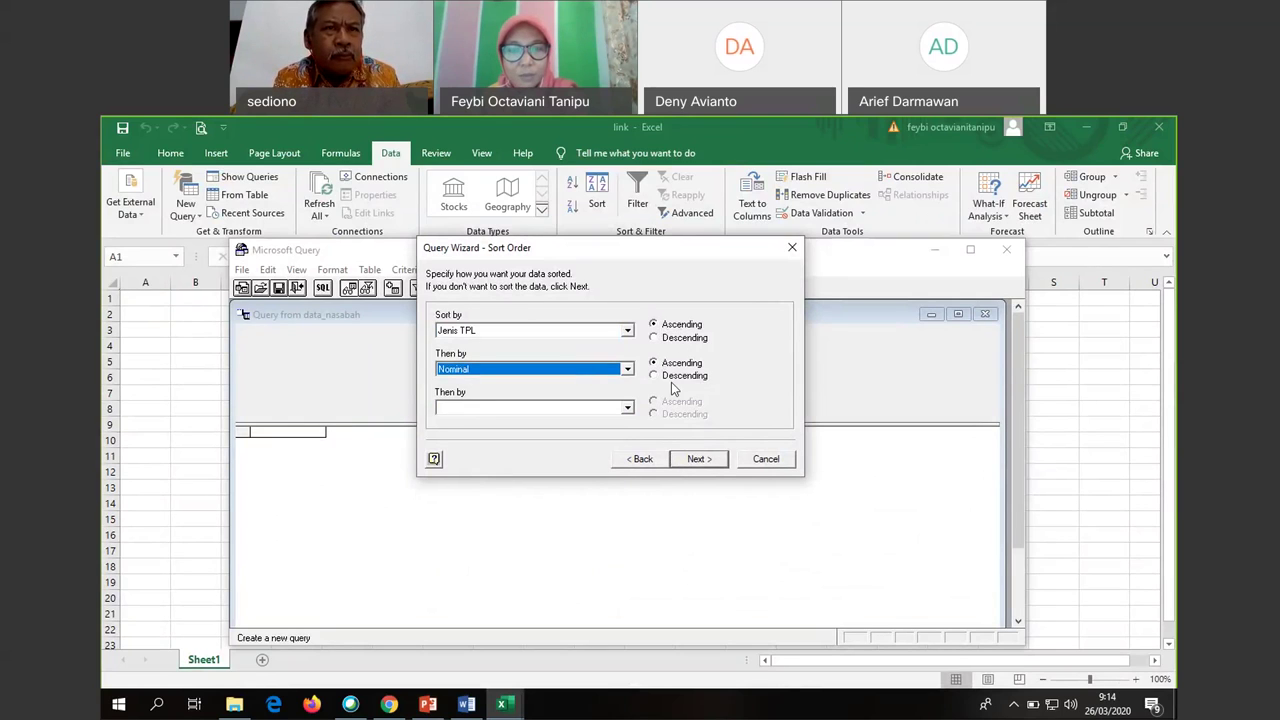
click(699, 460)
Finish the query wizard with the option to view data or edit the query in Microsoft Query, without saving a query file
click(526, 320)
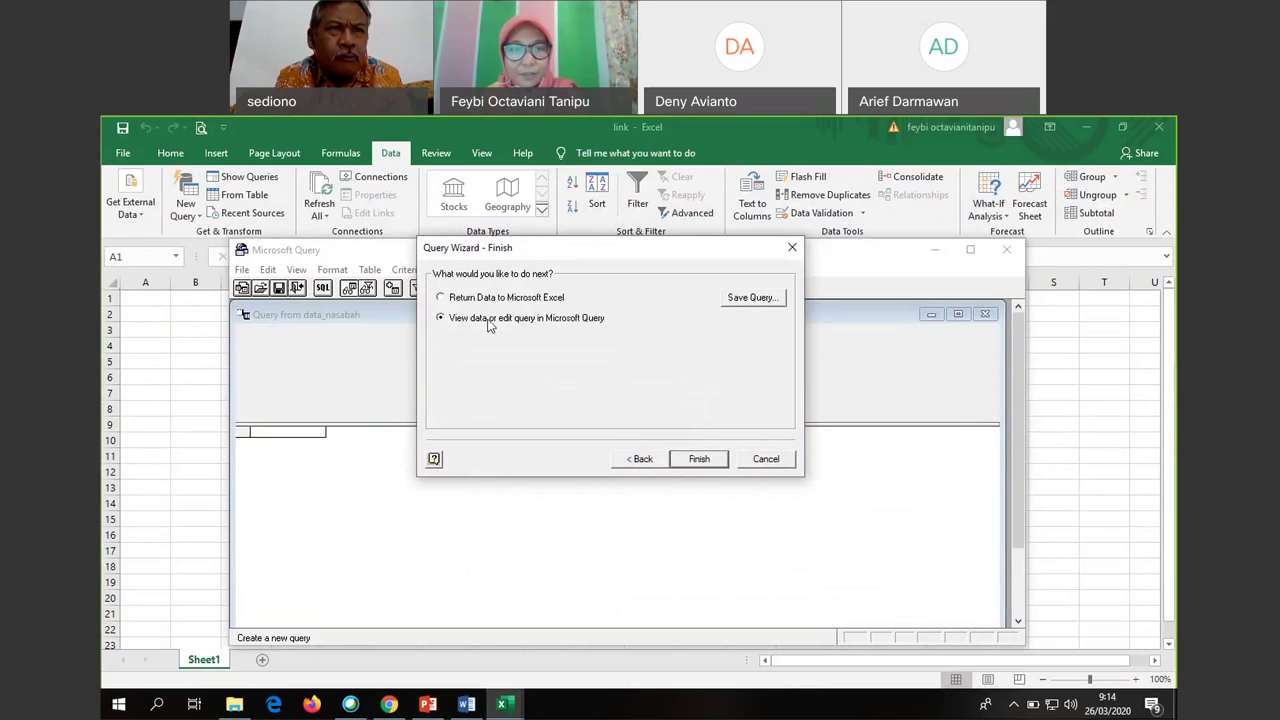
click(567, 300)
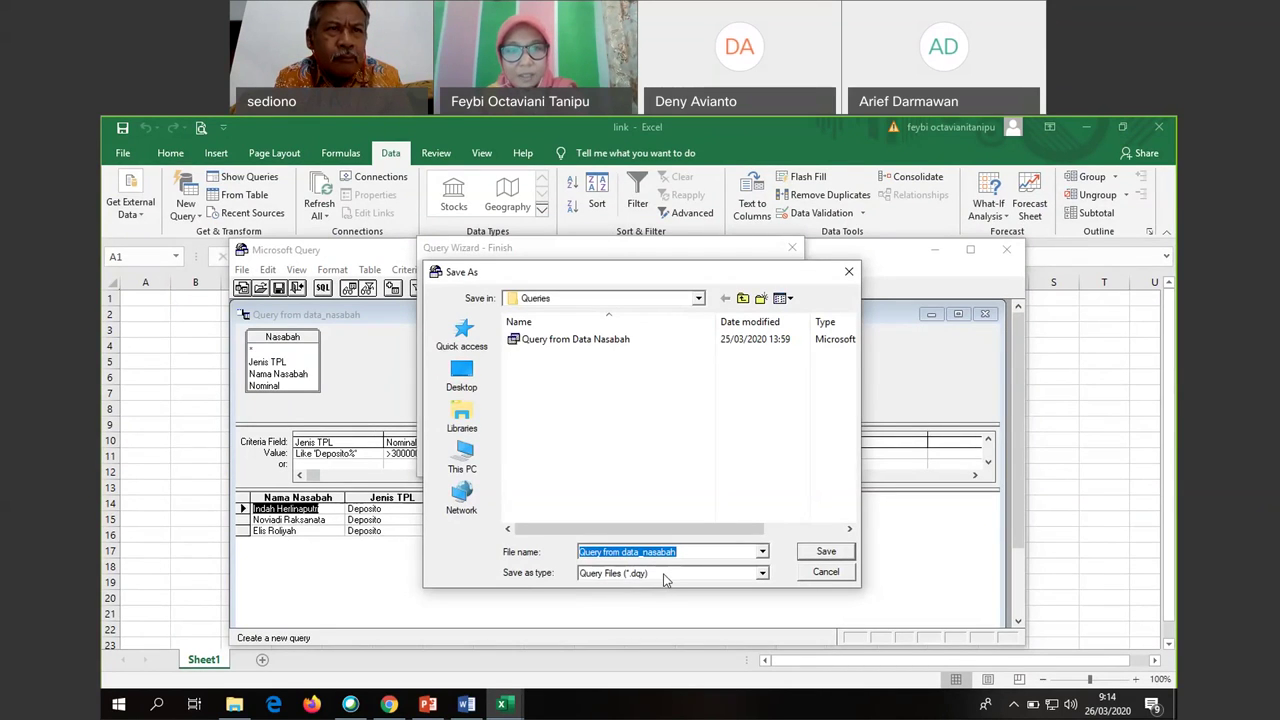
click(826, 573)
click(525, 320)
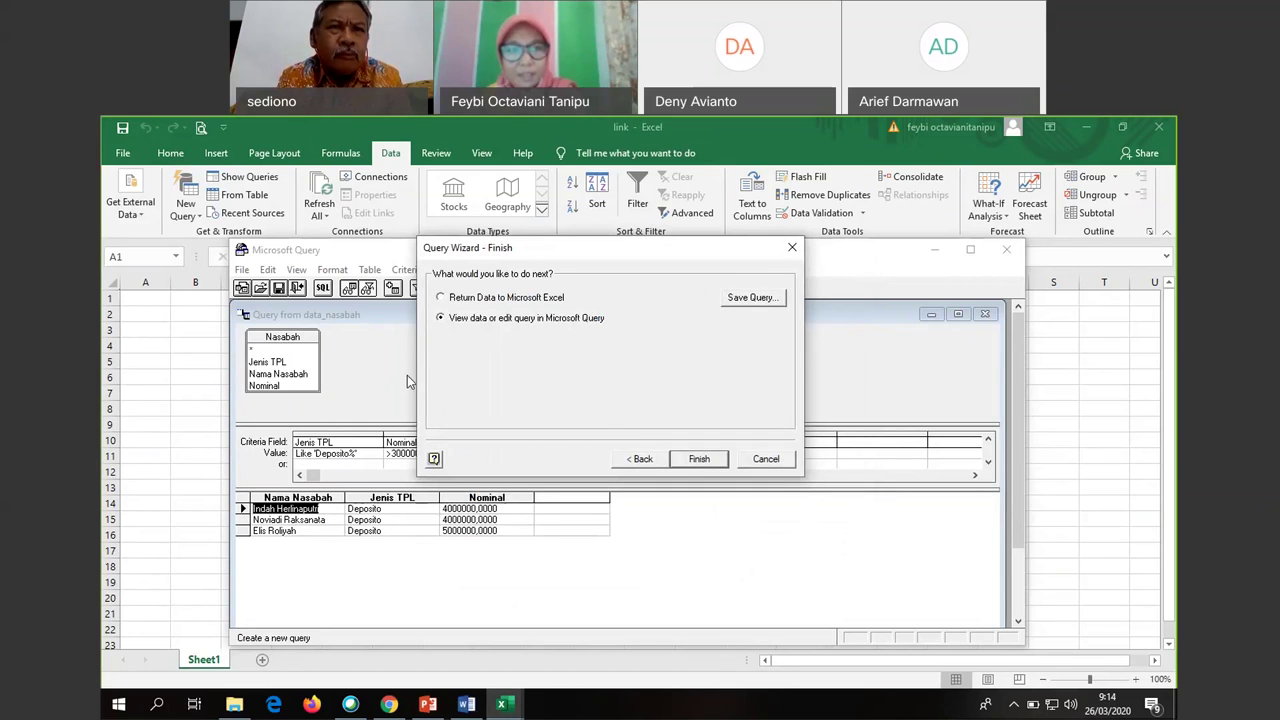
click(698, 462)
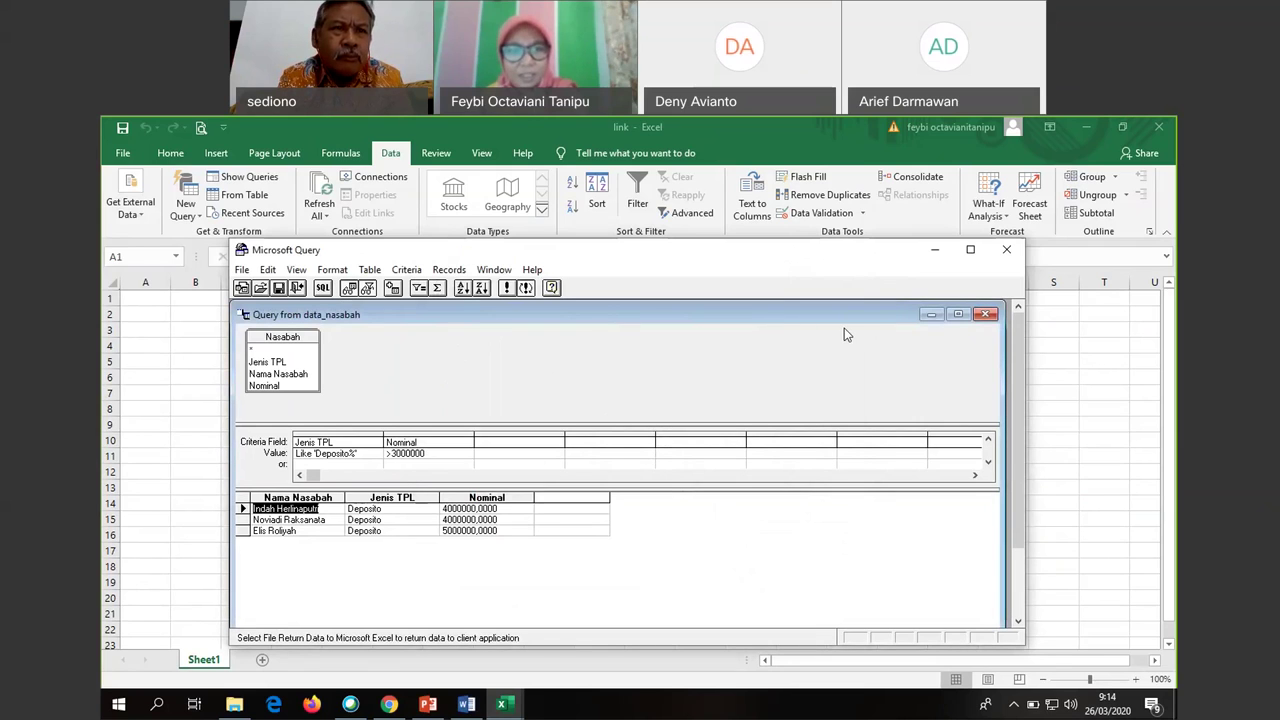
Close Microsoft Query and return the query results to Excel as a table on a new worksheet
click(1006, 249)
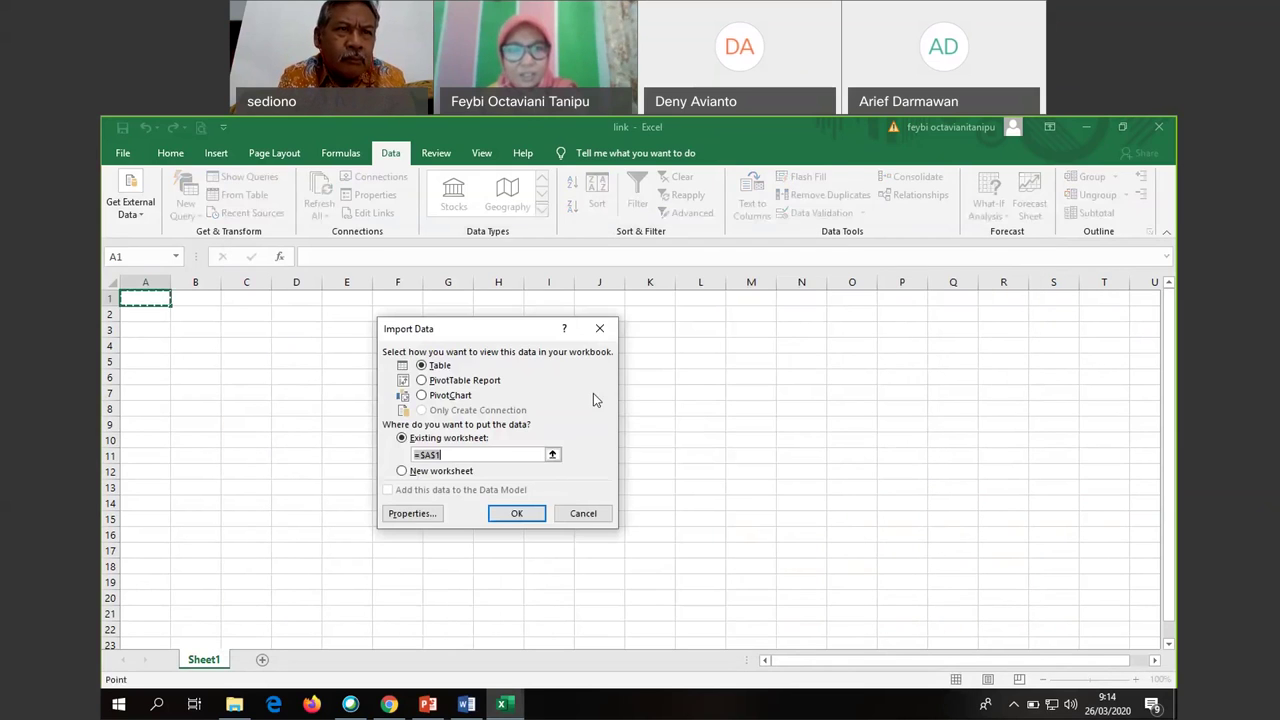
click(440, 471)
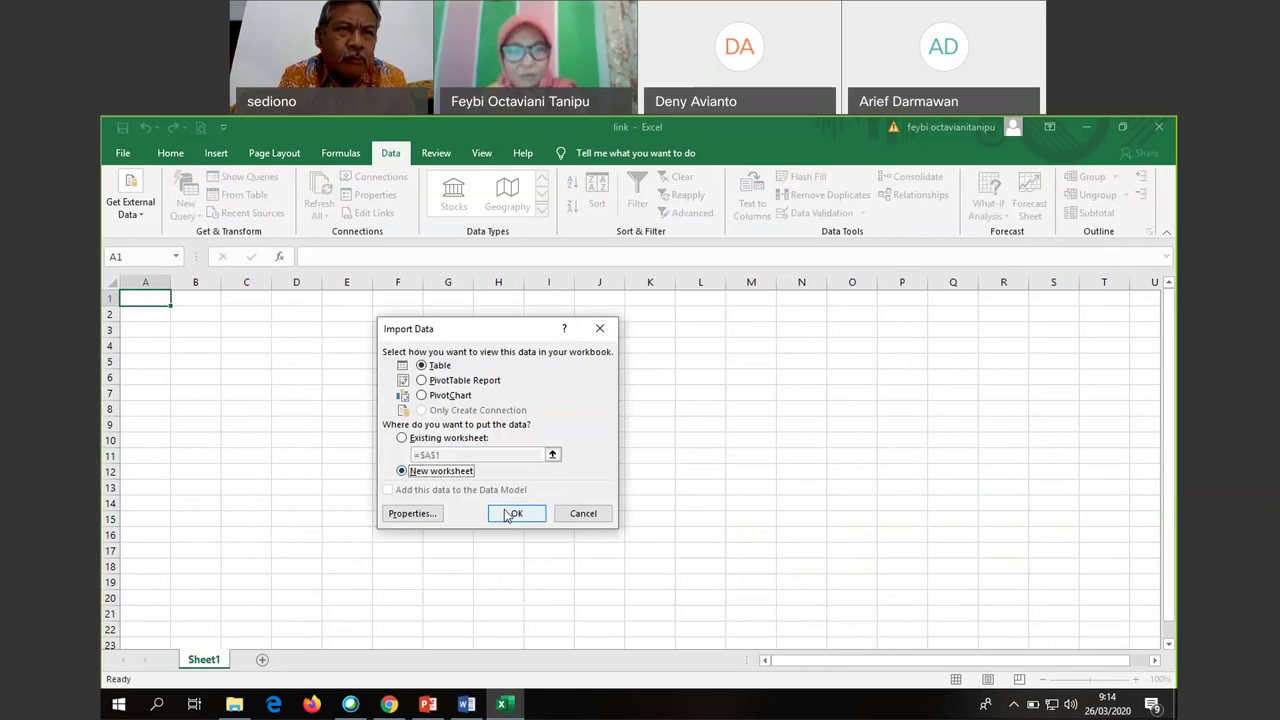
click(514, 512)
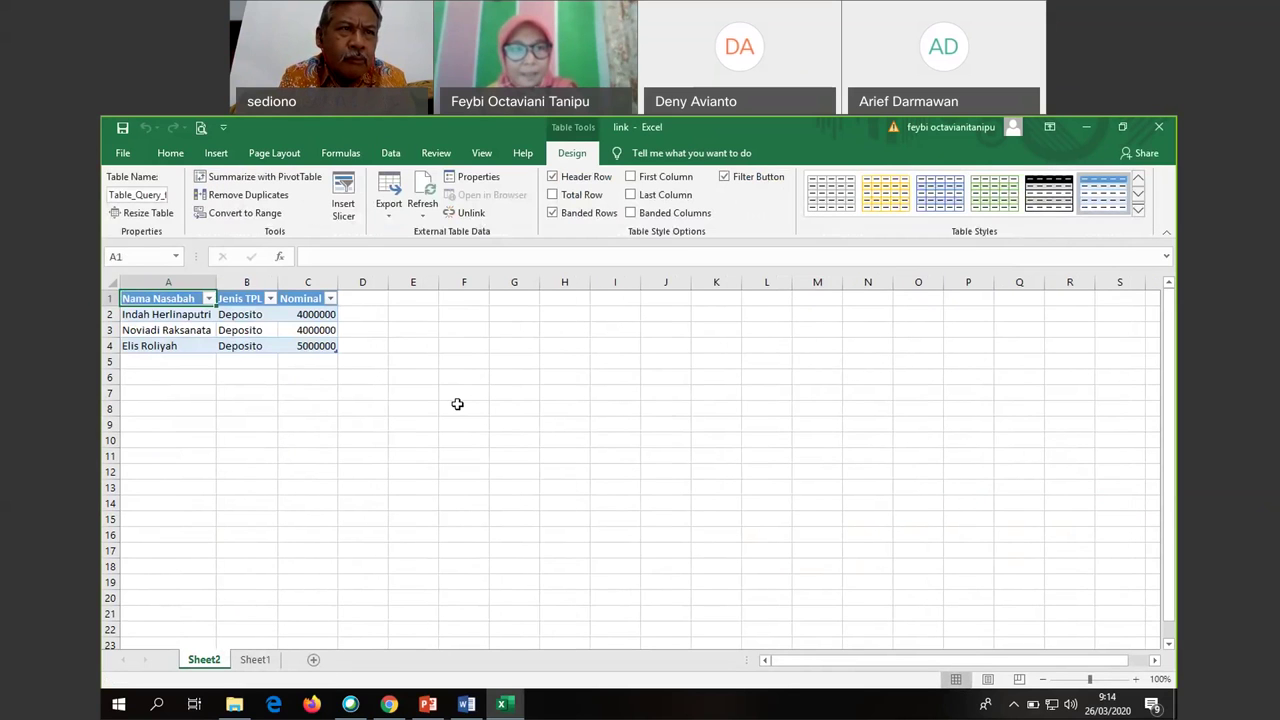
Review the imported table's customer names and Nominal values against the Perintah 3 conditions
click(362, 472)
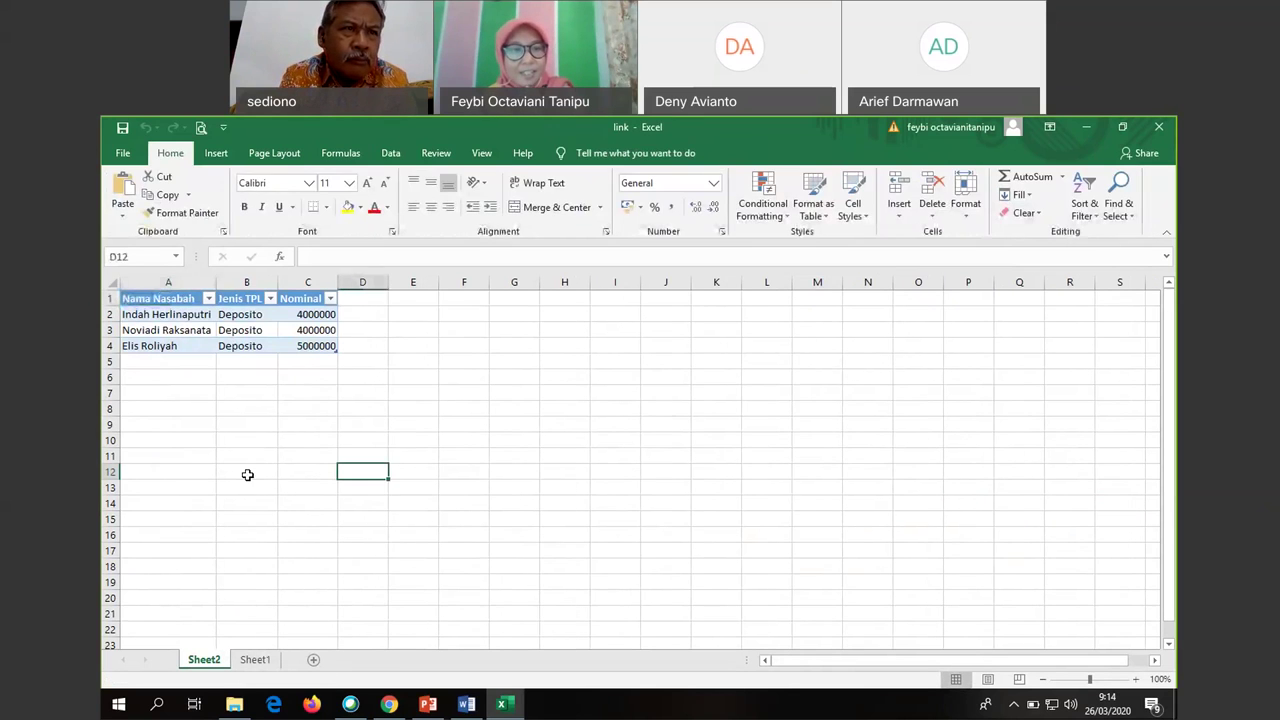
click(200, 408)
click(178, 316)
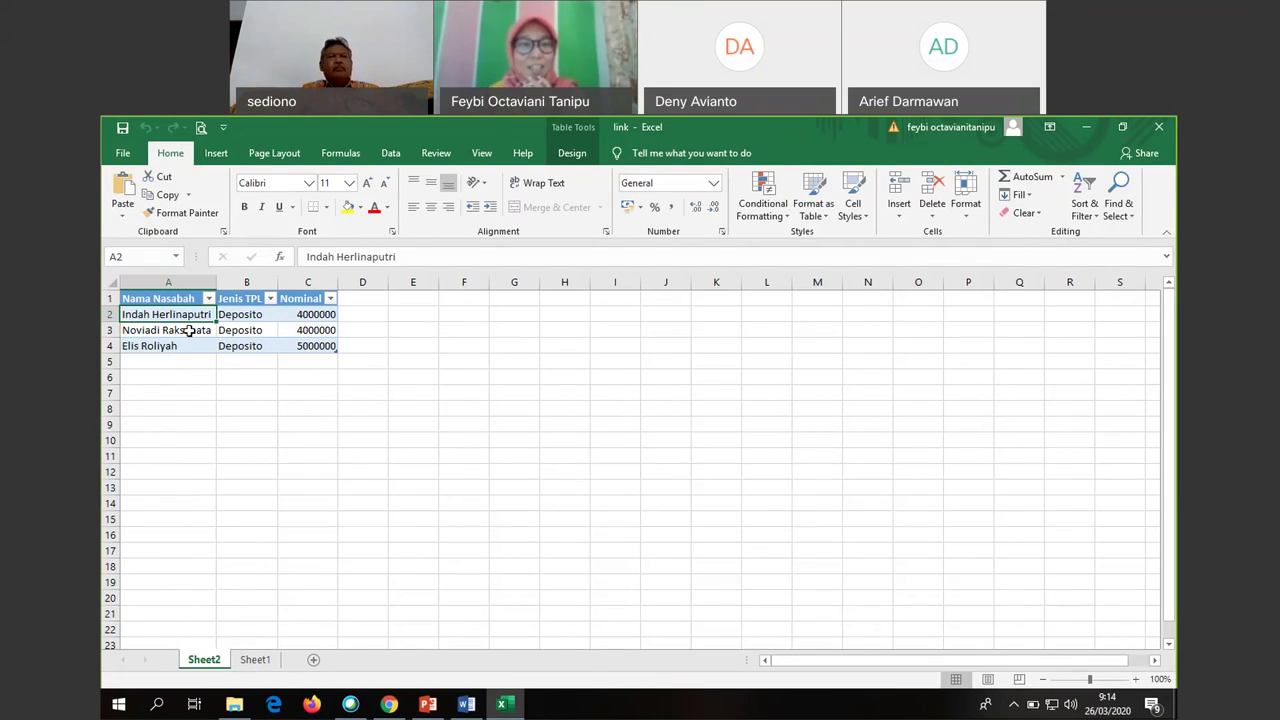
click(318, 316)
click(320, 345)
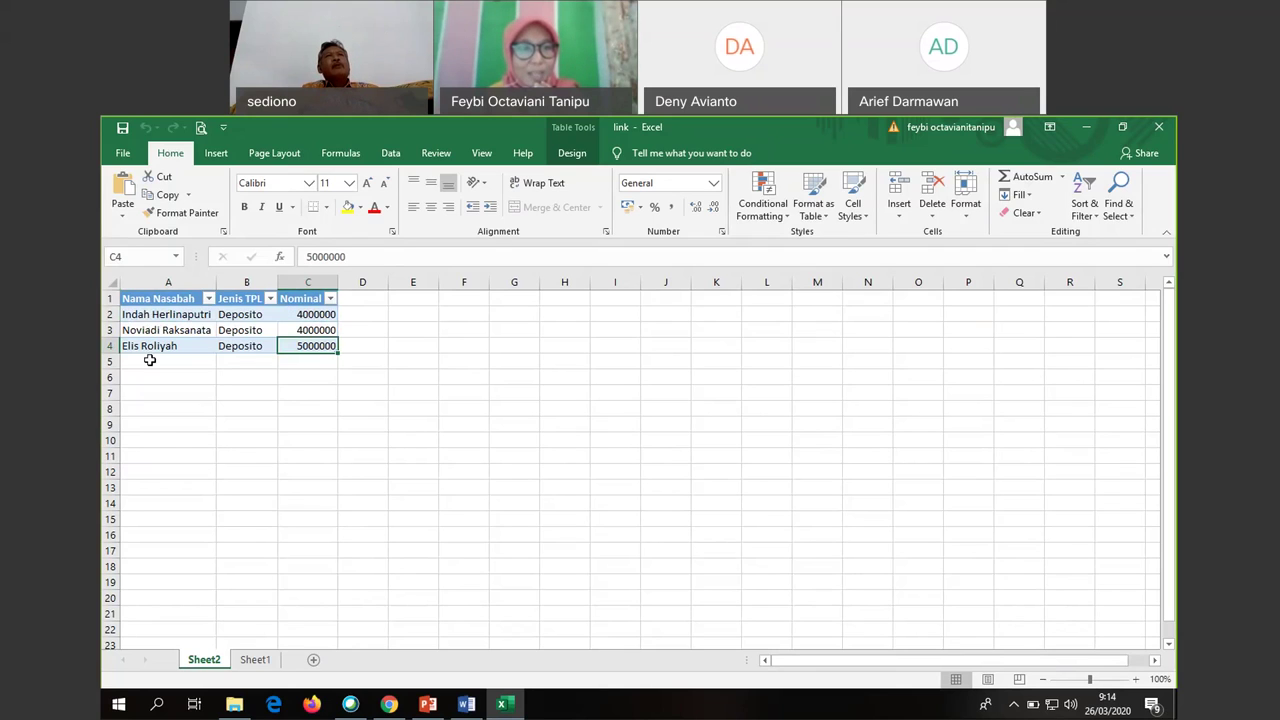
click(310, 329)
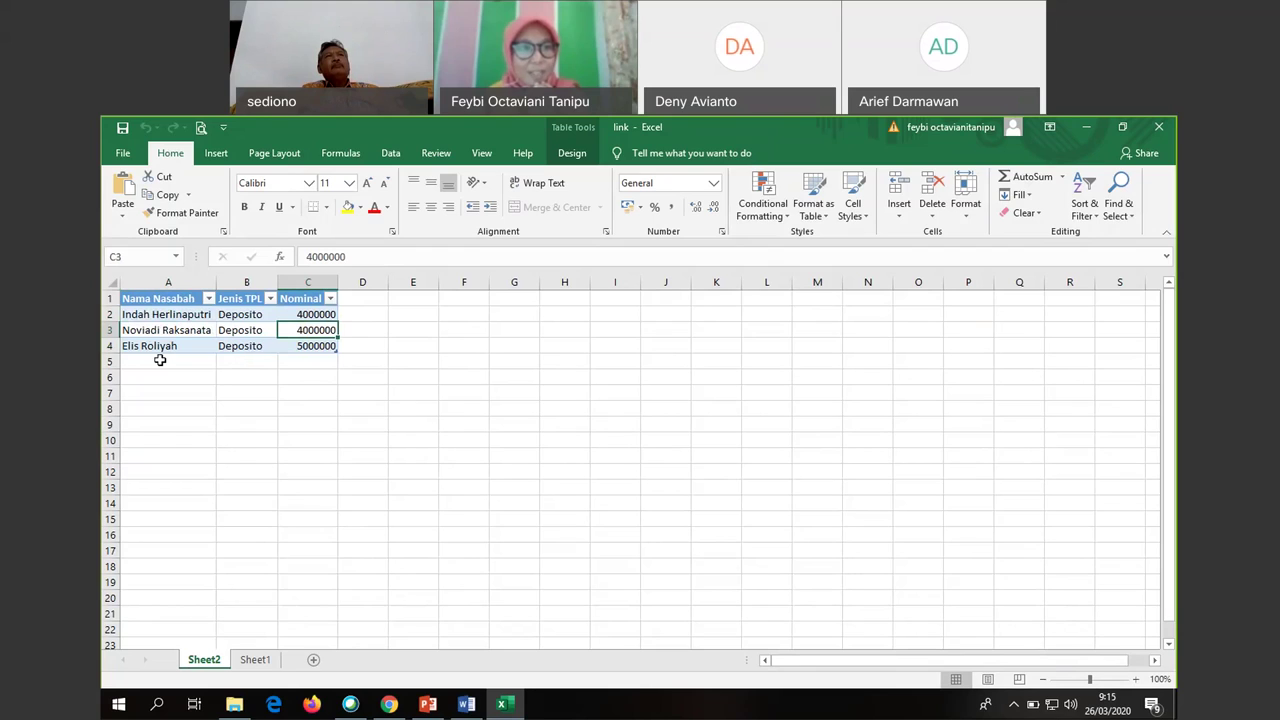
click(313, 346)
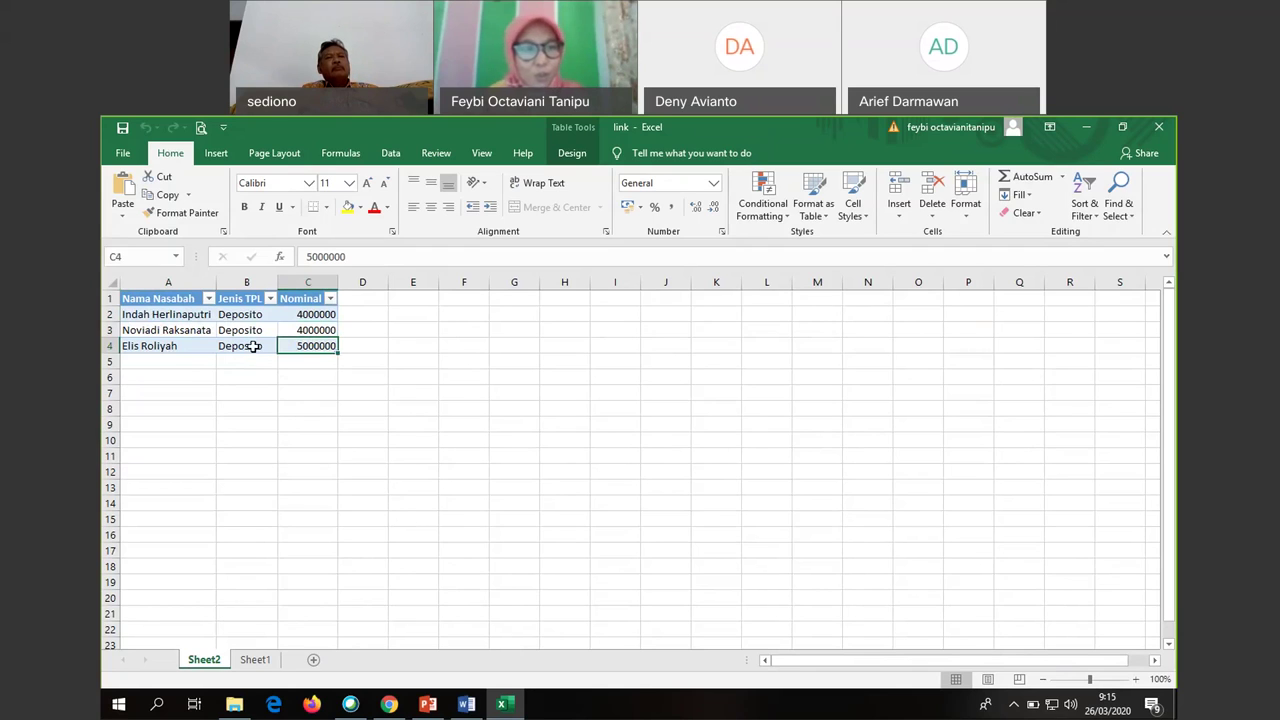
Switch to PowerPoint and read the Perintah 4 task on slide 9 in slide show view
mouse_move(428, 704)
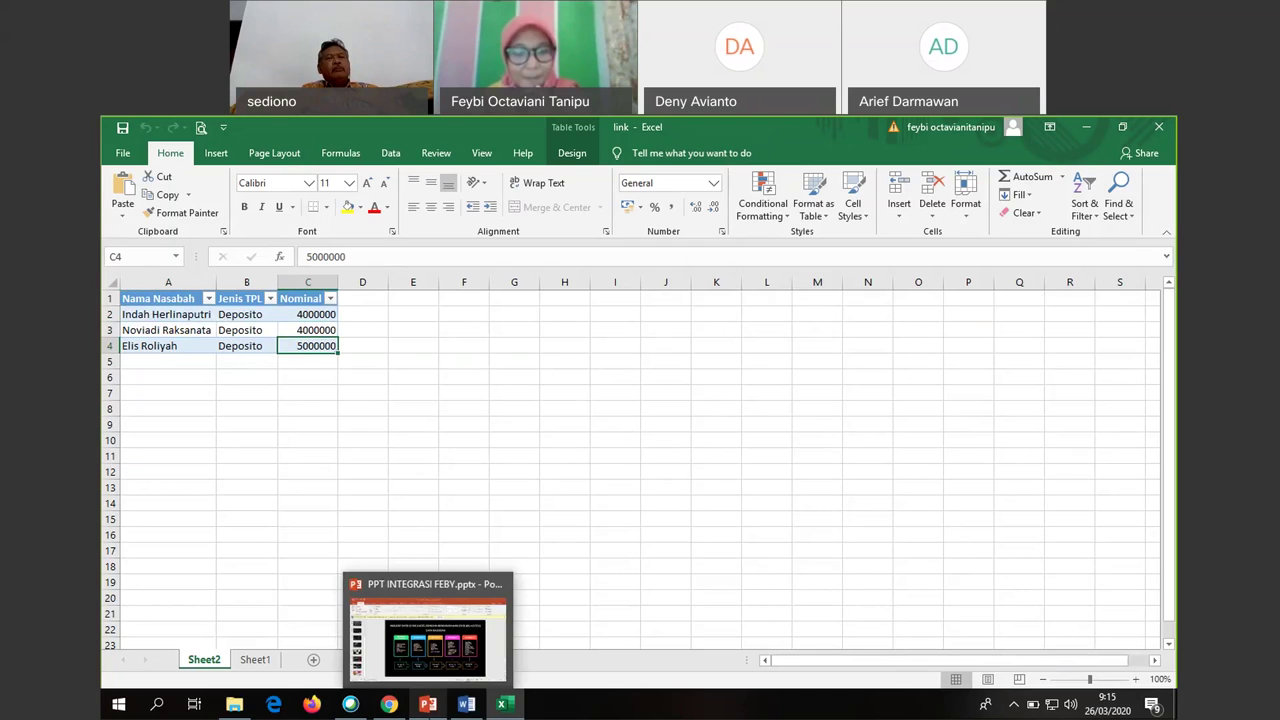
click(428, 656)
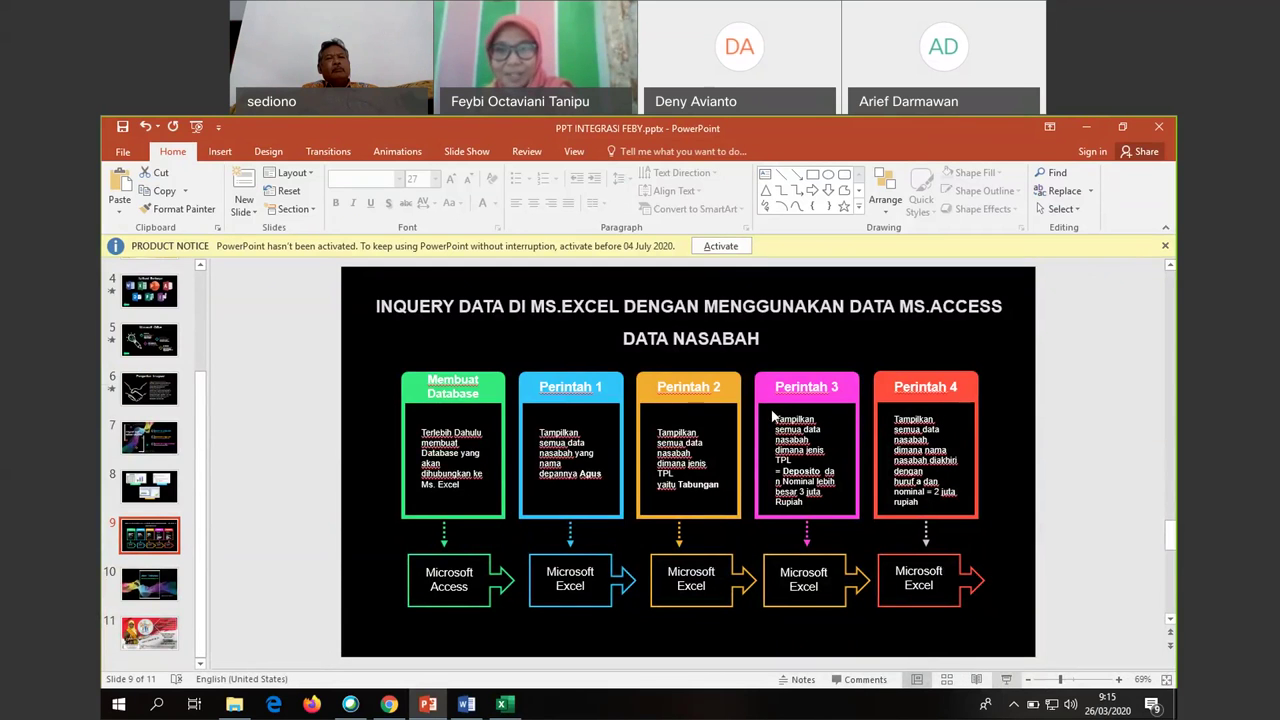
key(shift+F5)
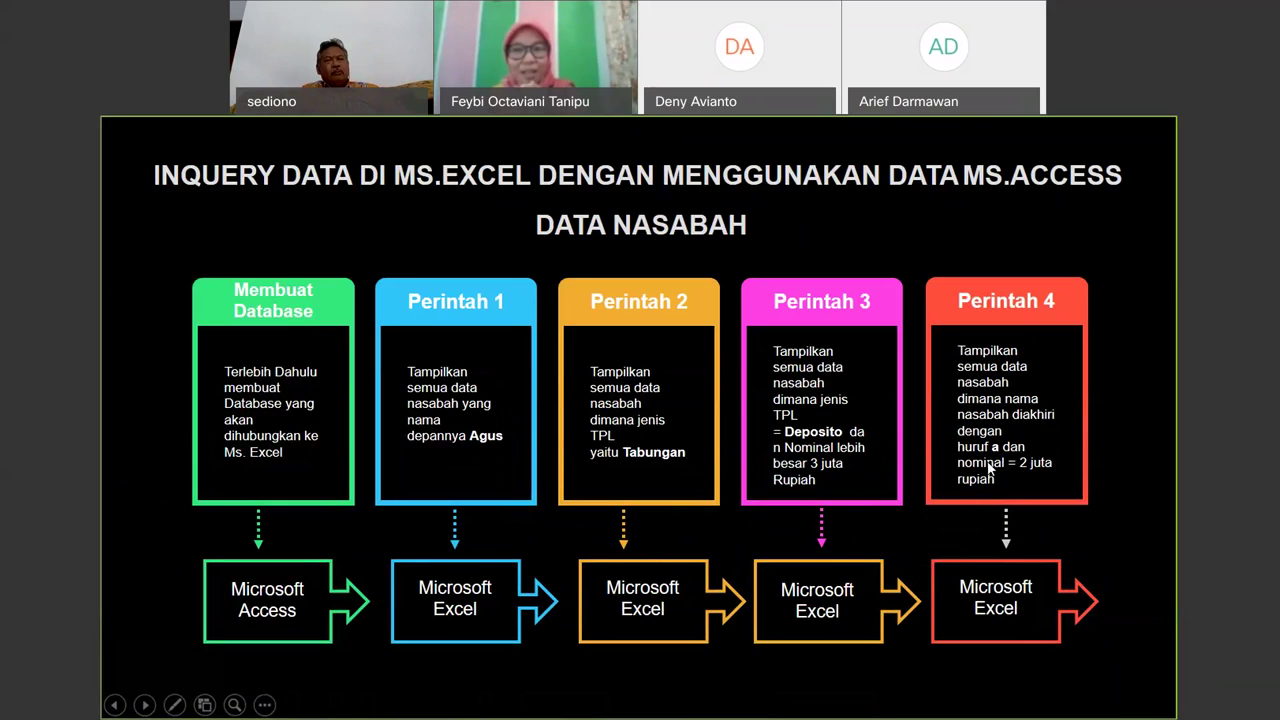
click(1074, 608)
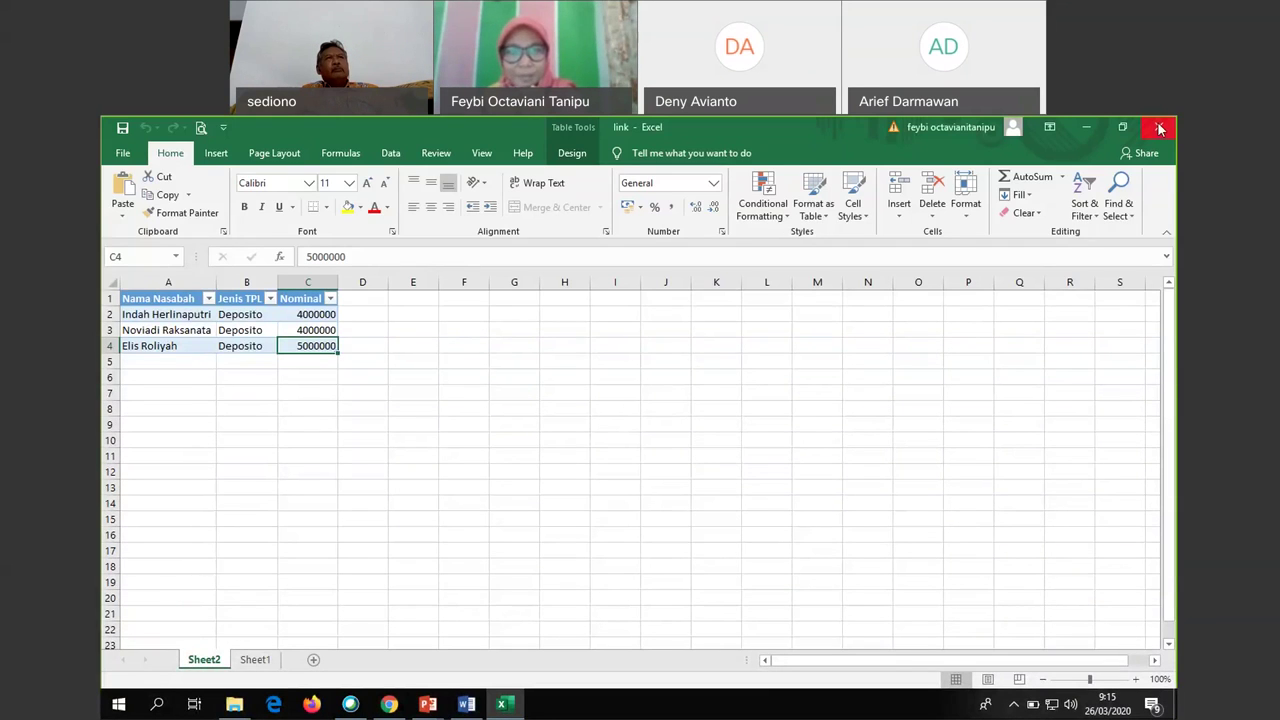
Switch to a blank Excel workbook, and close the link workbook without saving its changes
click(1159, 128)
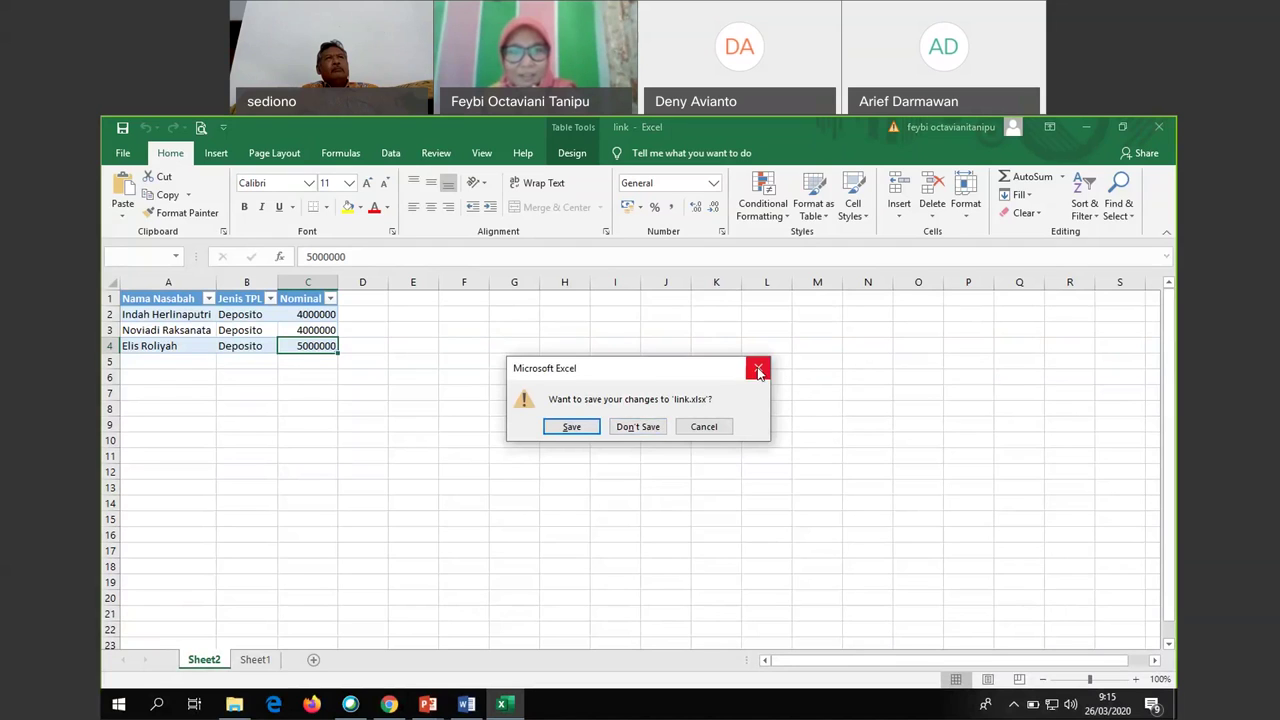
click(759, 370)
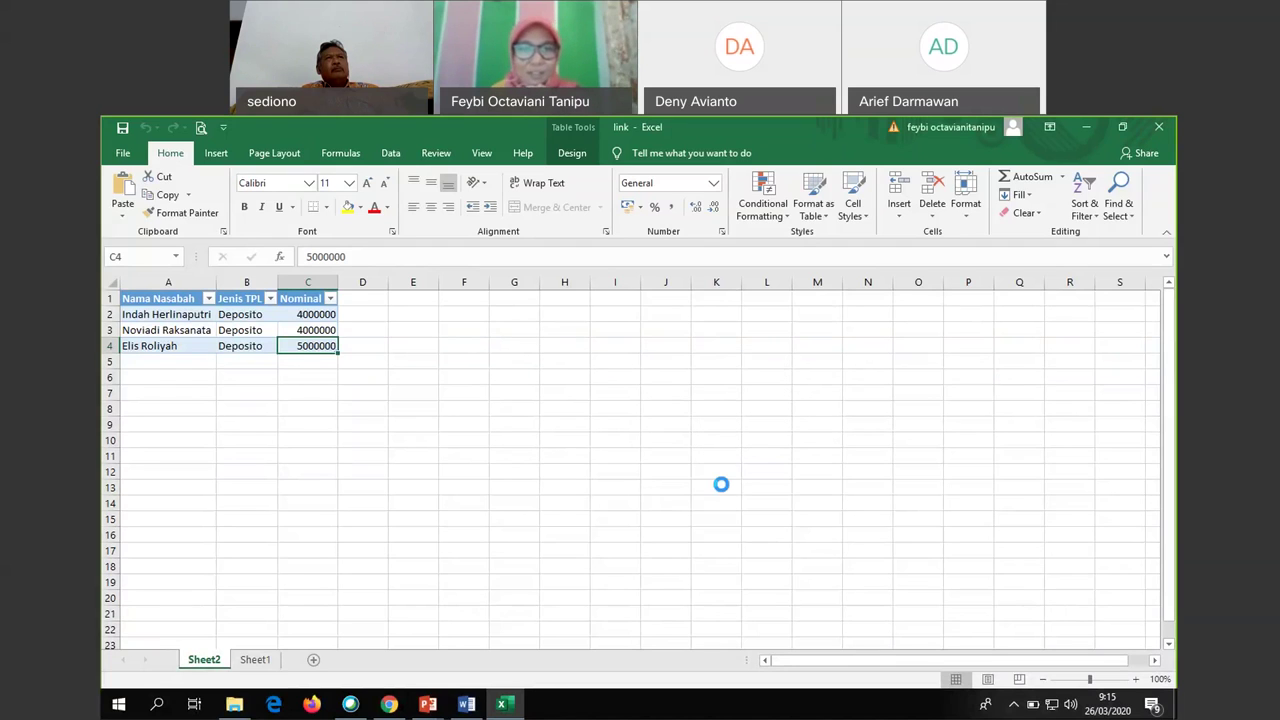
click(506, 706)
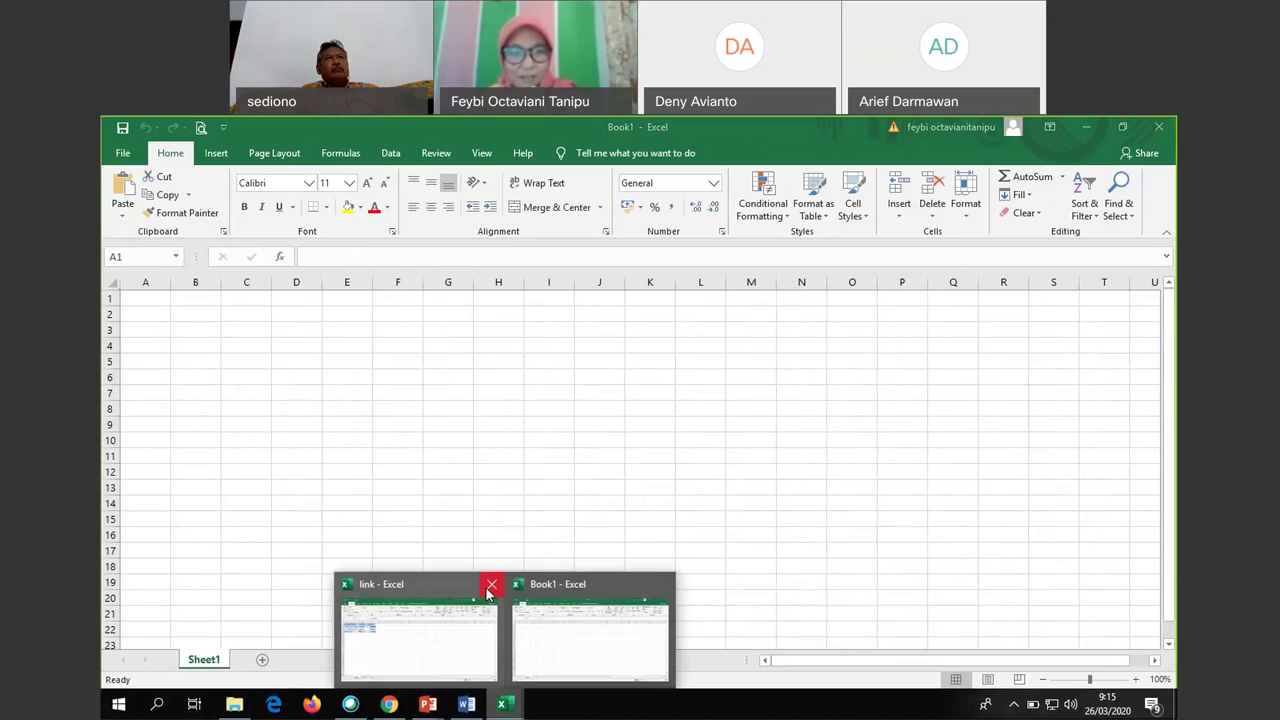
click(491, 585)
key(n)
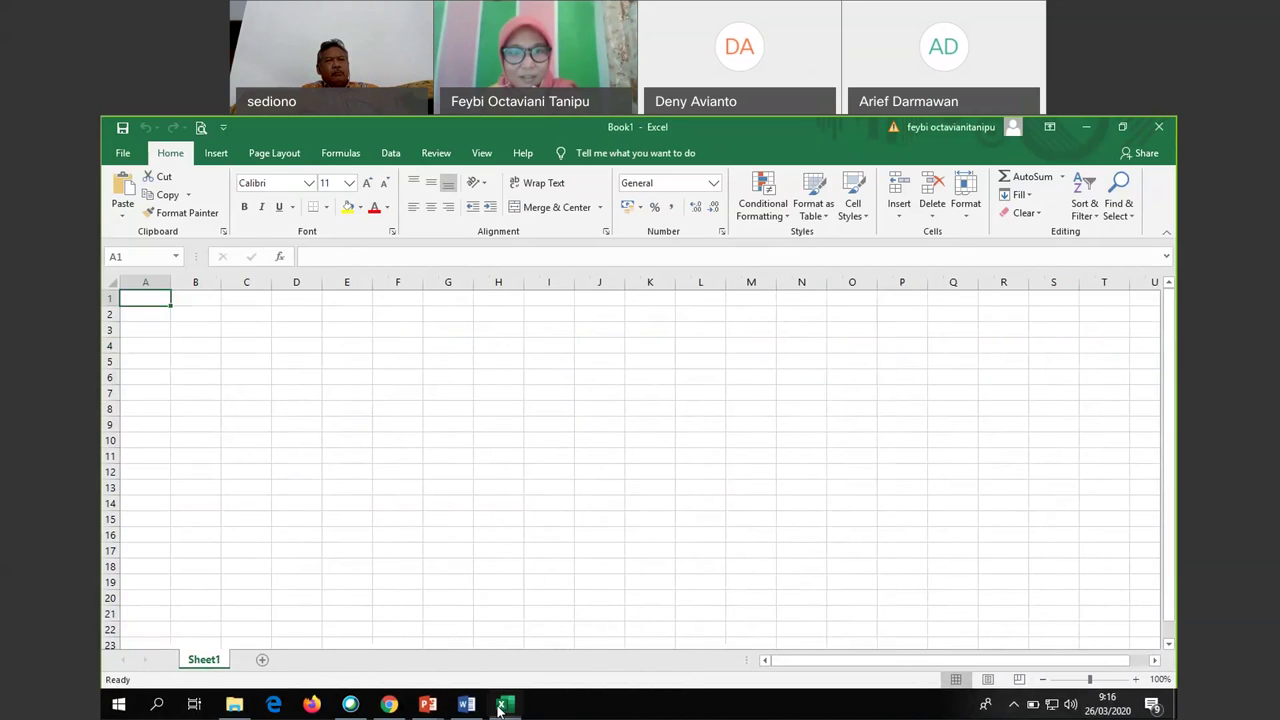
Recheck the Perintah 4 task in PowerPoint, and start a Microsoft Query in Excel's blank workbook from the data_nasabah data source
click(428, 704)
click(504, 647)
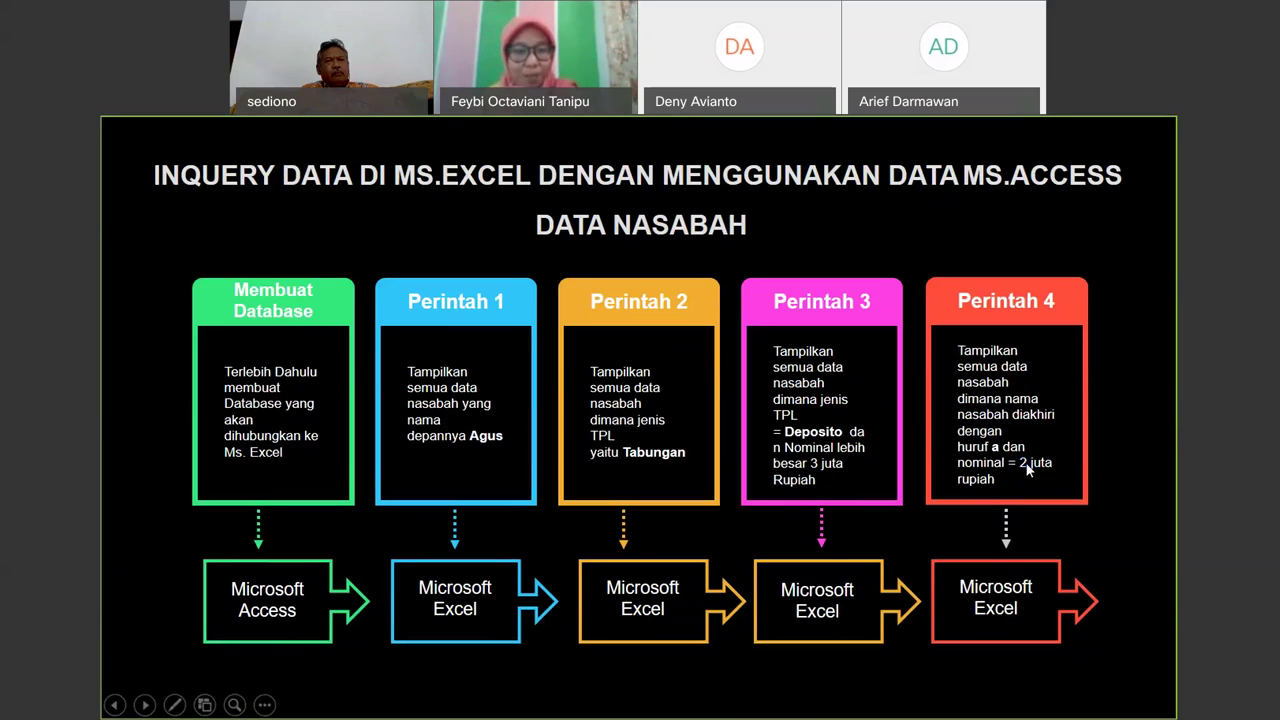
key(alt+Tab)
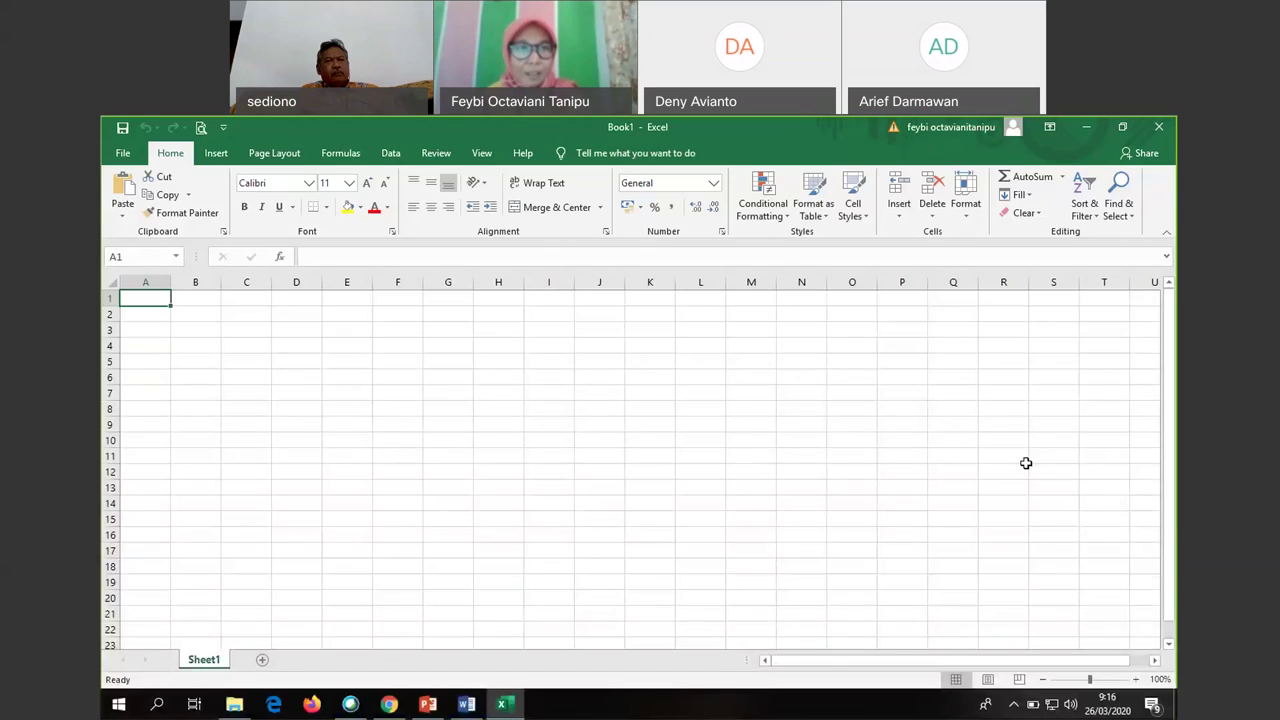
click(390, 155)
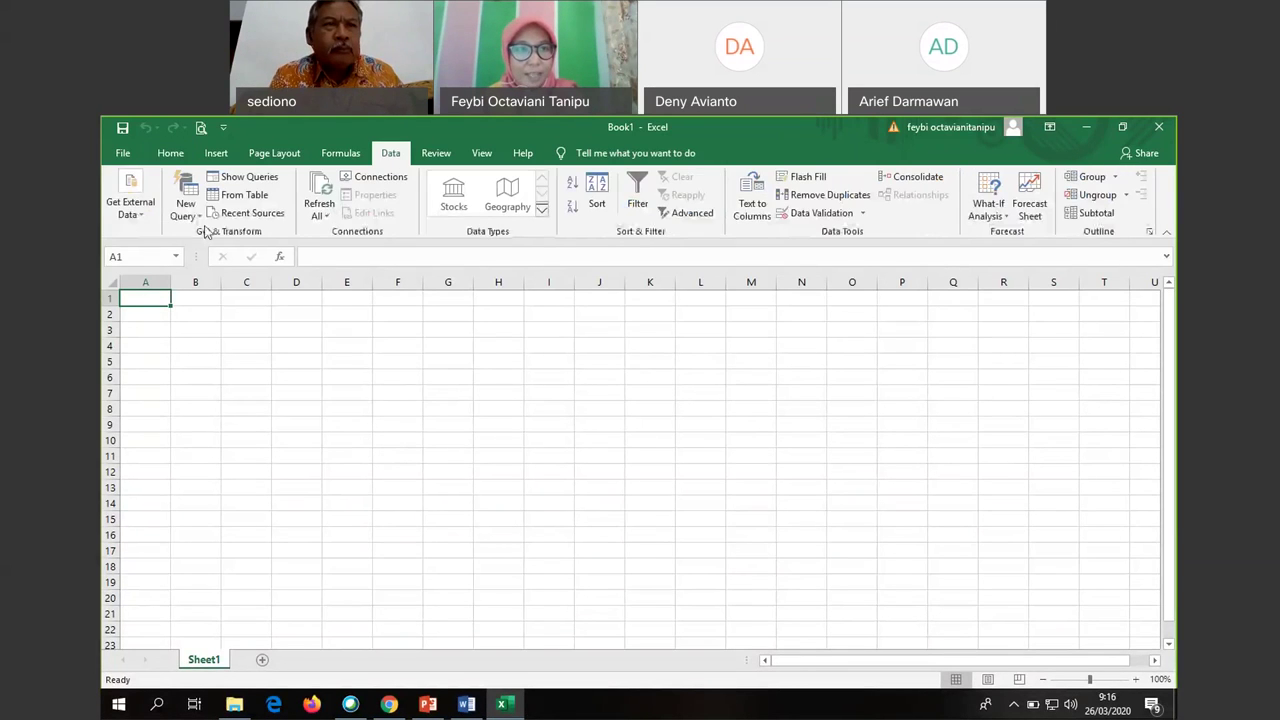
click(138, 217)
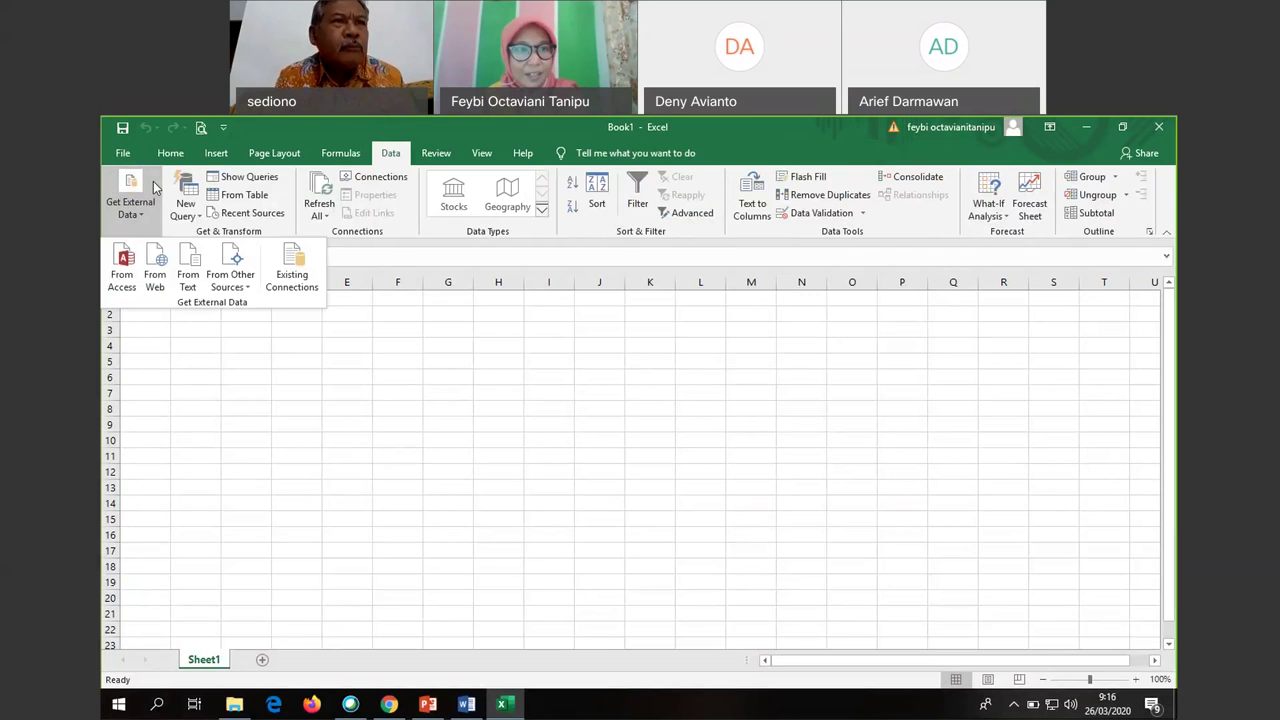
click(234, 289)
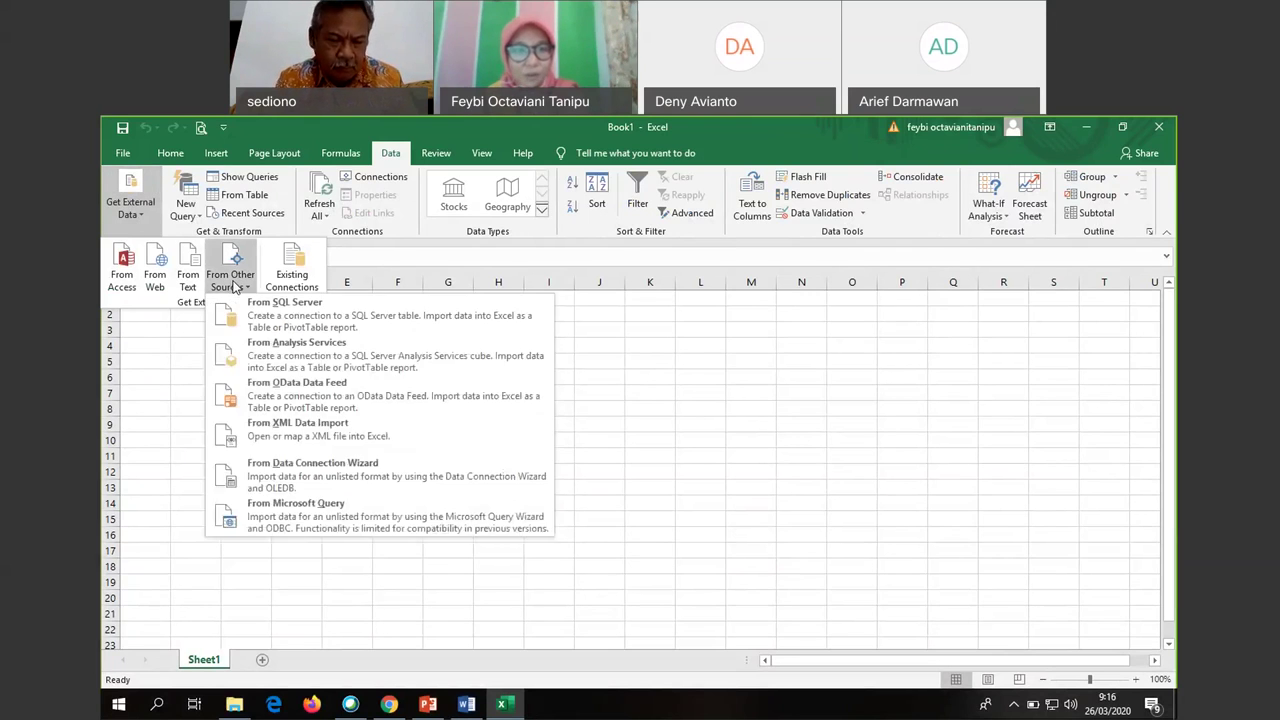
click(331, 505)
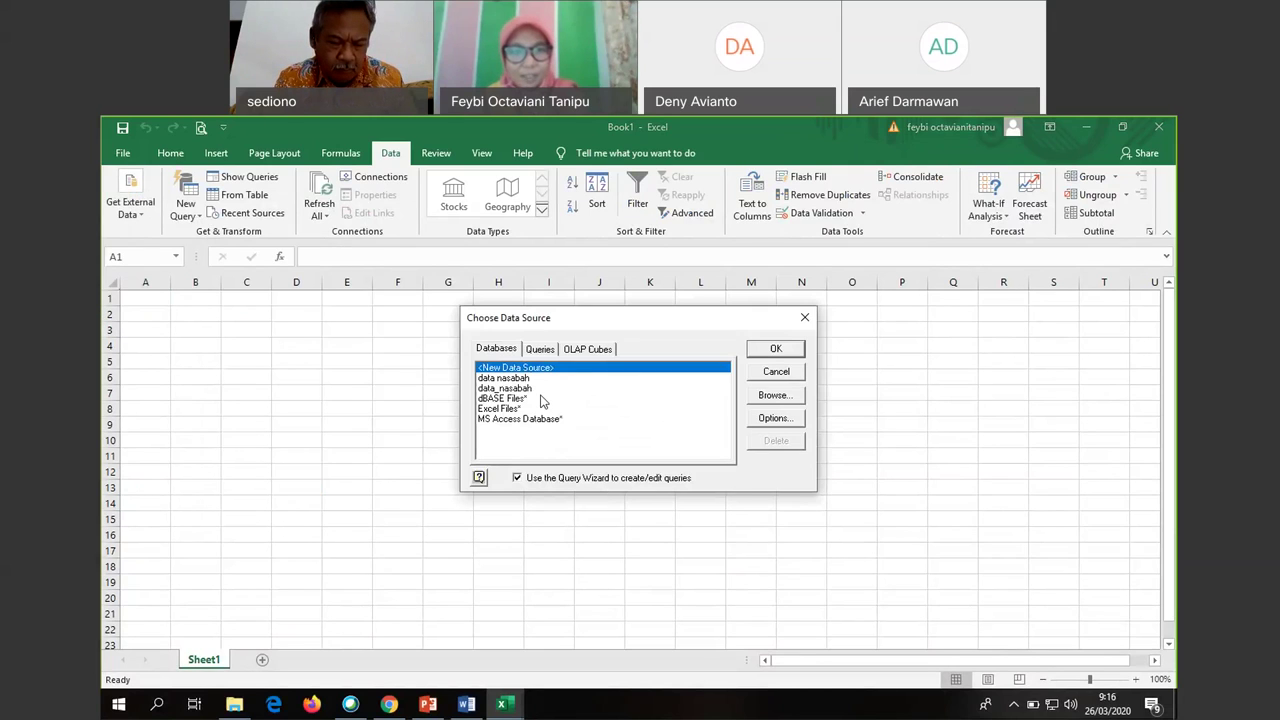
click(516, 389)
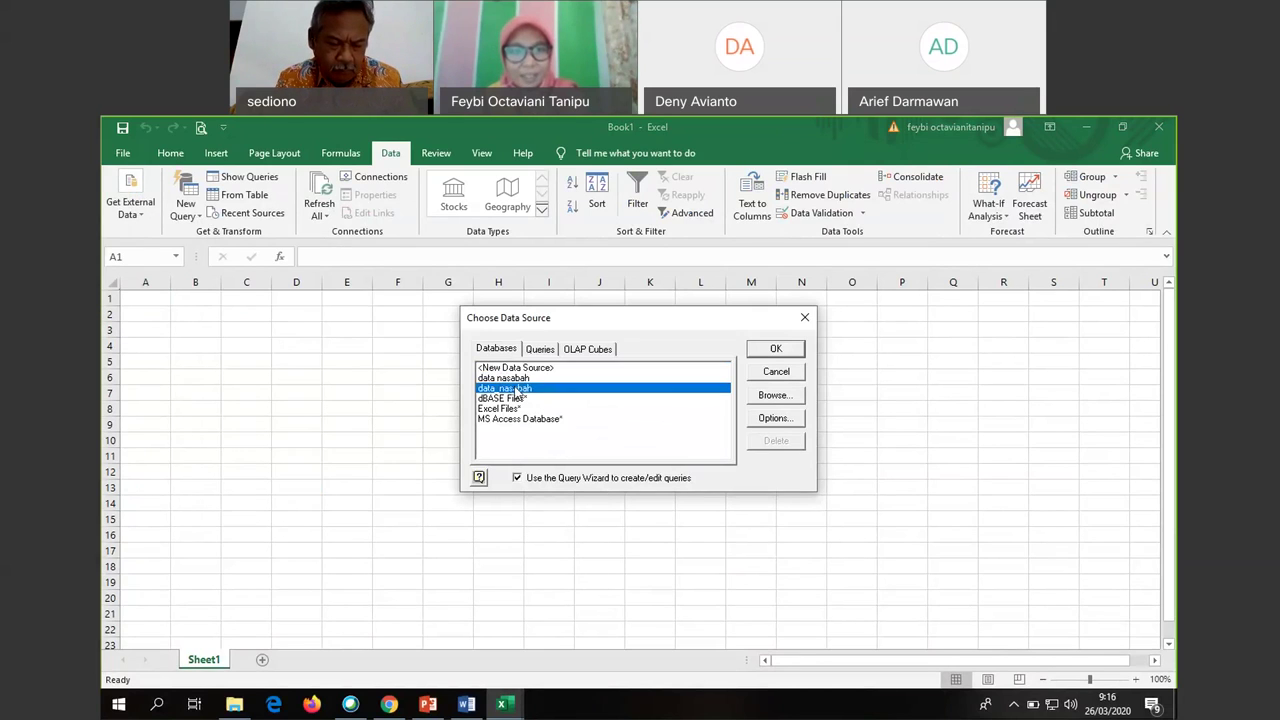
click(778, 350)
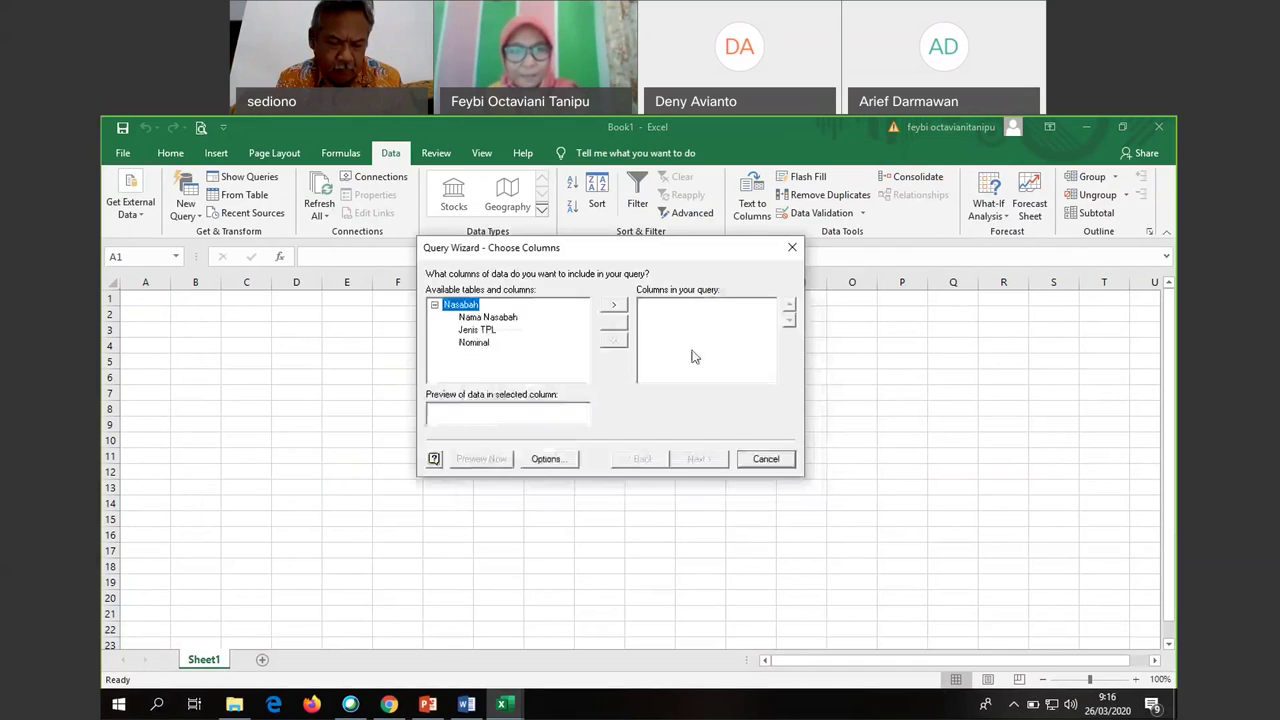
Include the Nama Nasabah, Jenis TPL and Nominal columns in the query, and continue to the filter settings
click(495, 318)
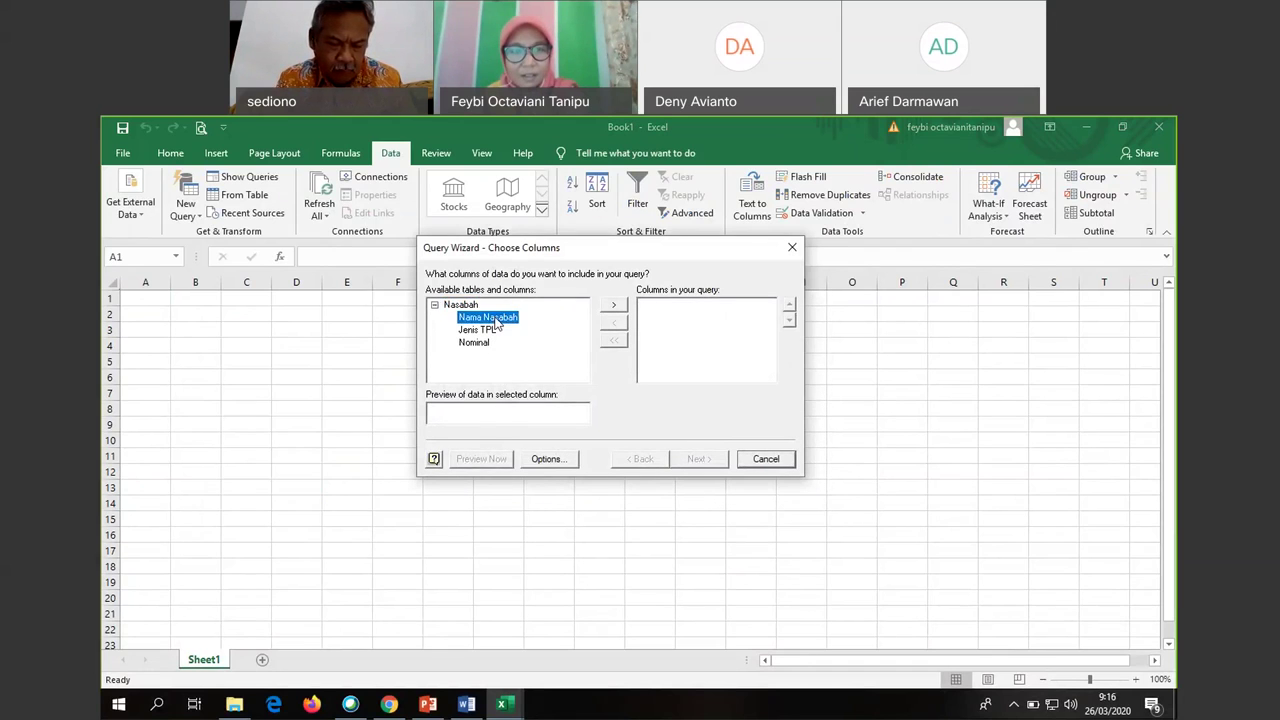
click(610, 308)
click(611, 309)
click(614, 310)
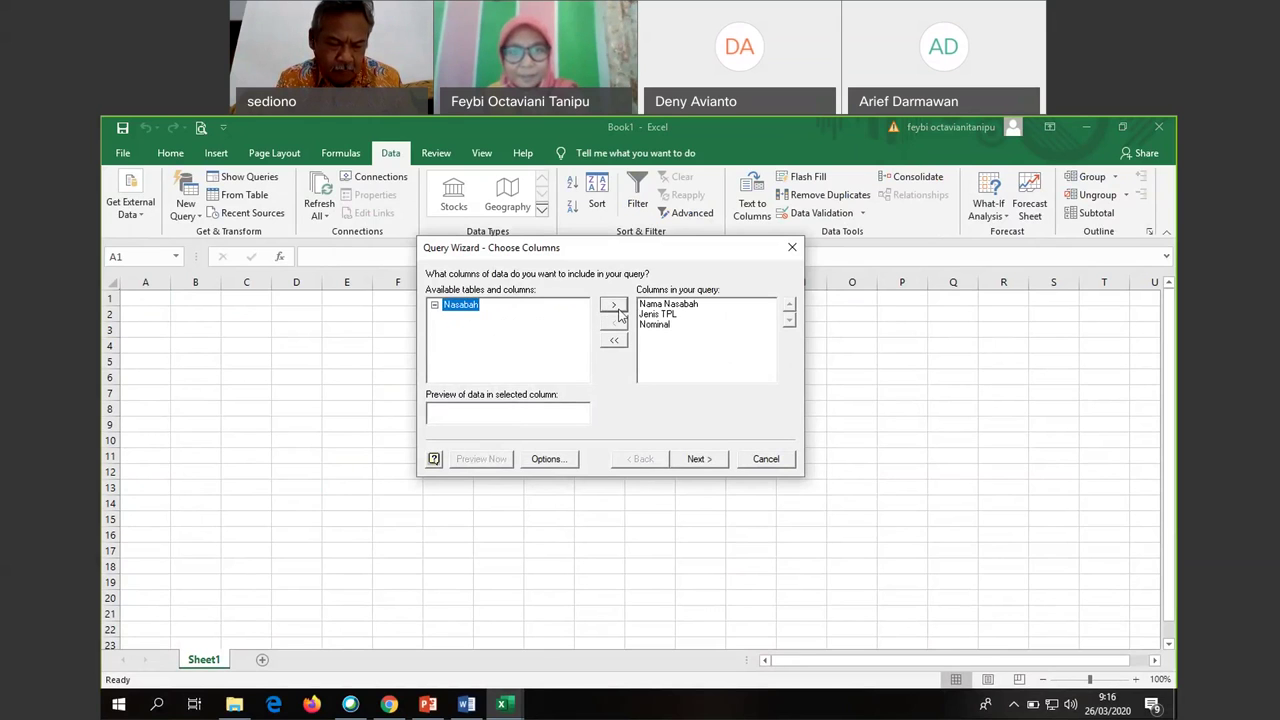
click(704, 460)
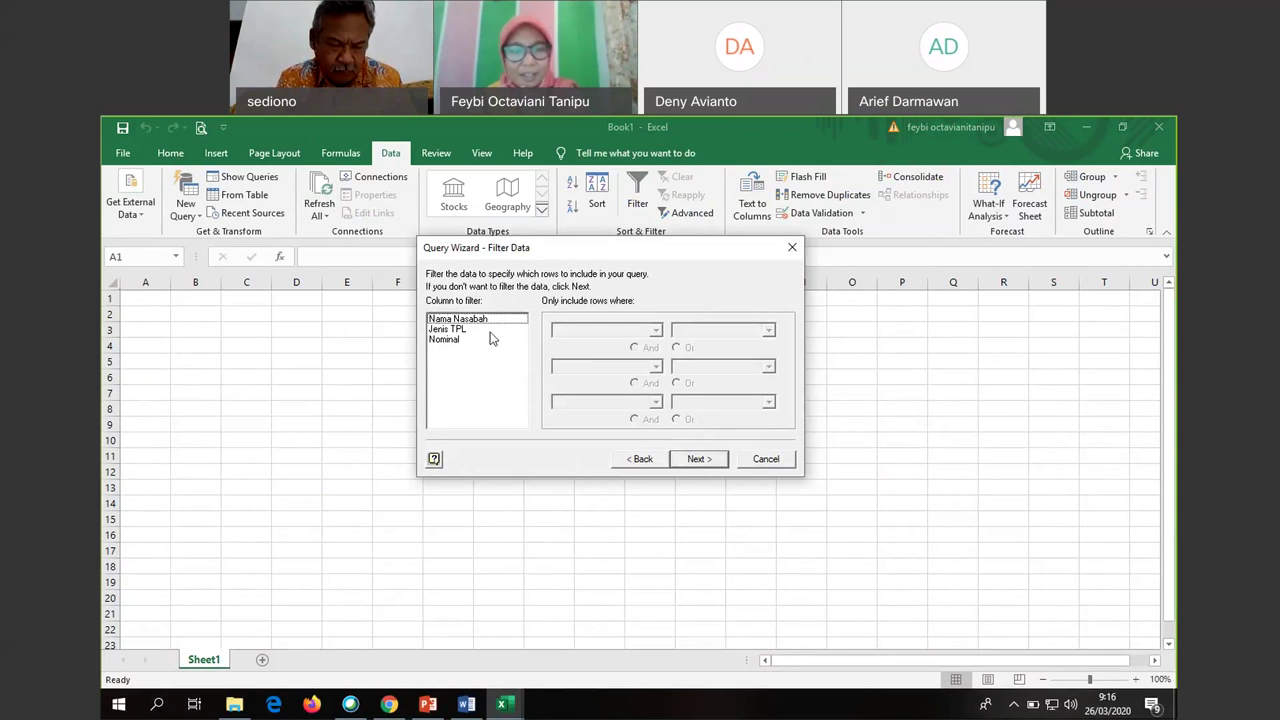
Recheck the Perintah 4 conditions on the PowerPoint slide, and return to the query wizard's filter settings
click(455, 708)
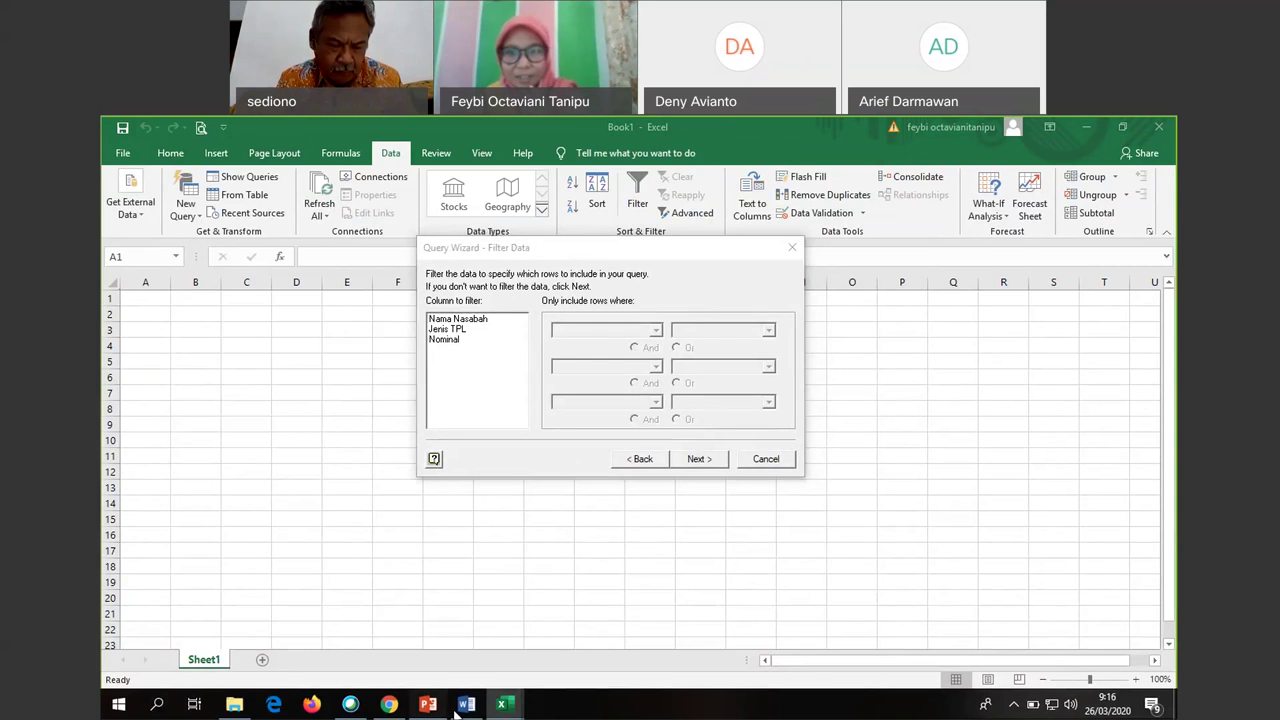
click(428, 704)
mouse_move(503, 700)
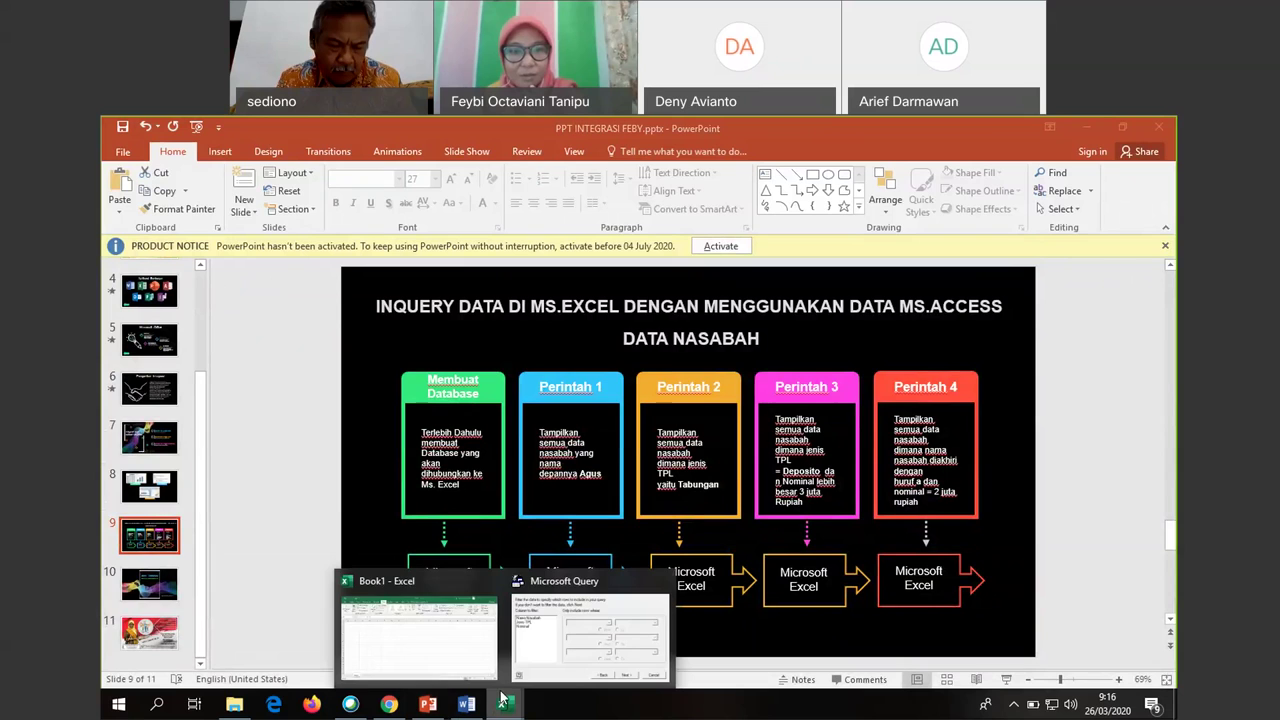
click(590, 610)
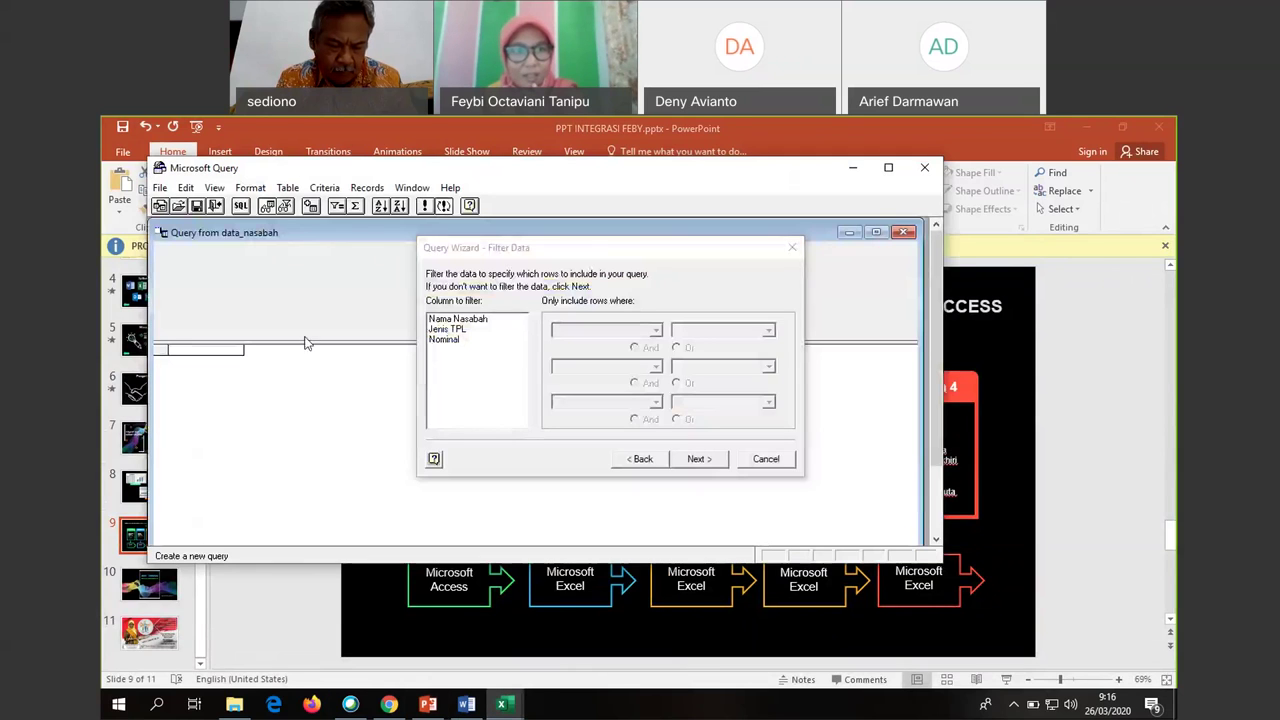
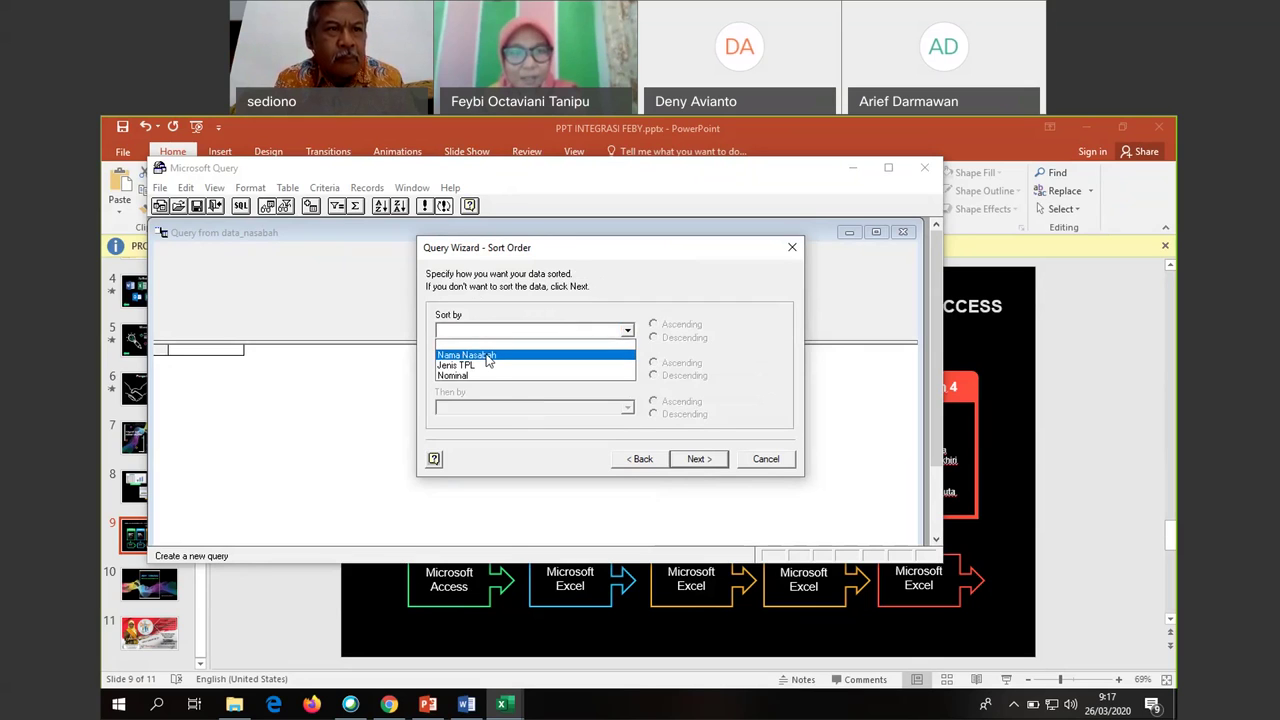
Sort the query by Nama Nasabah and then Nominal, both ascending, and try to finish the wizard with viewing data in Microsoft Query
click(488, 358)
click(517, 370)
click(470, 410)
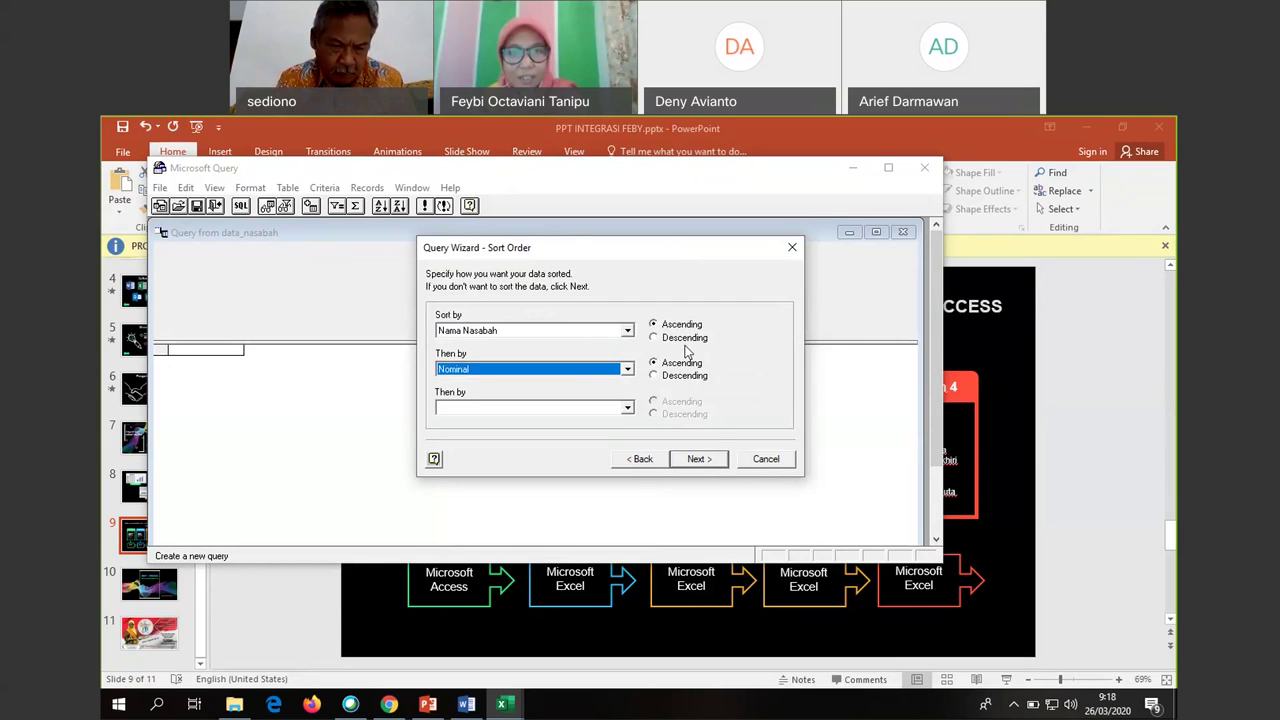
click(700, 460)
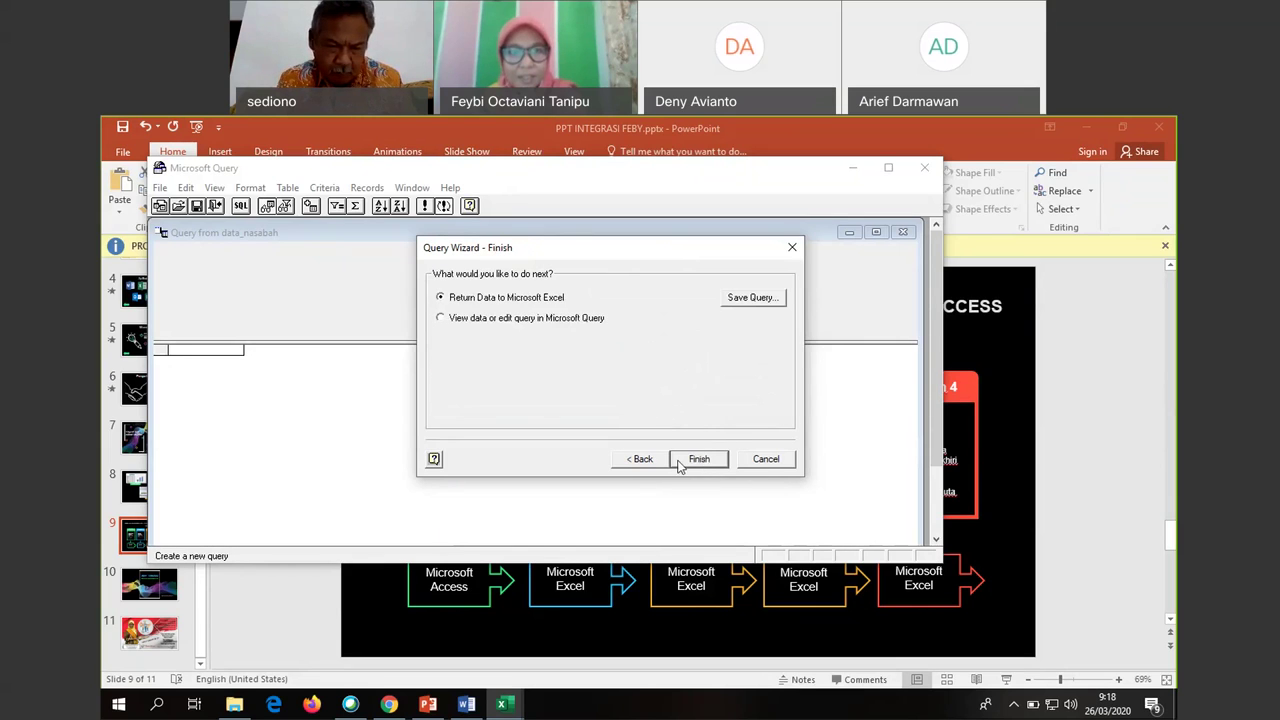
click(545, 321)
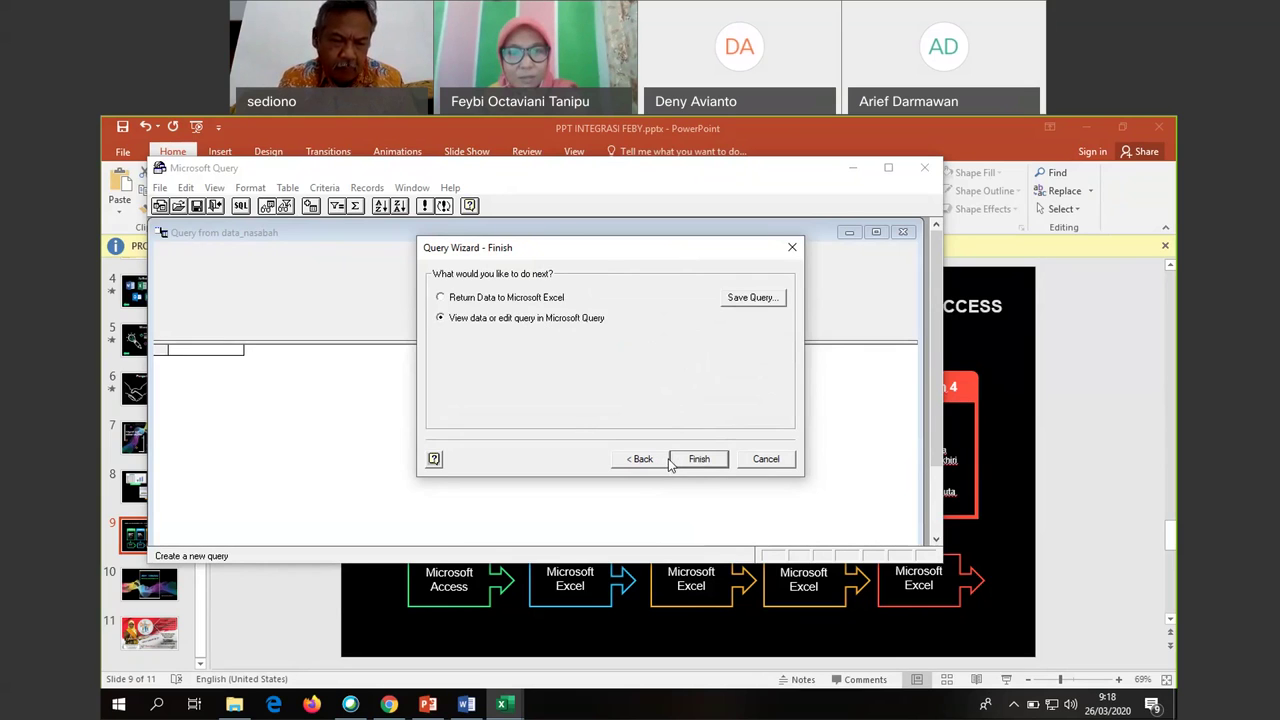
click(699, 458)
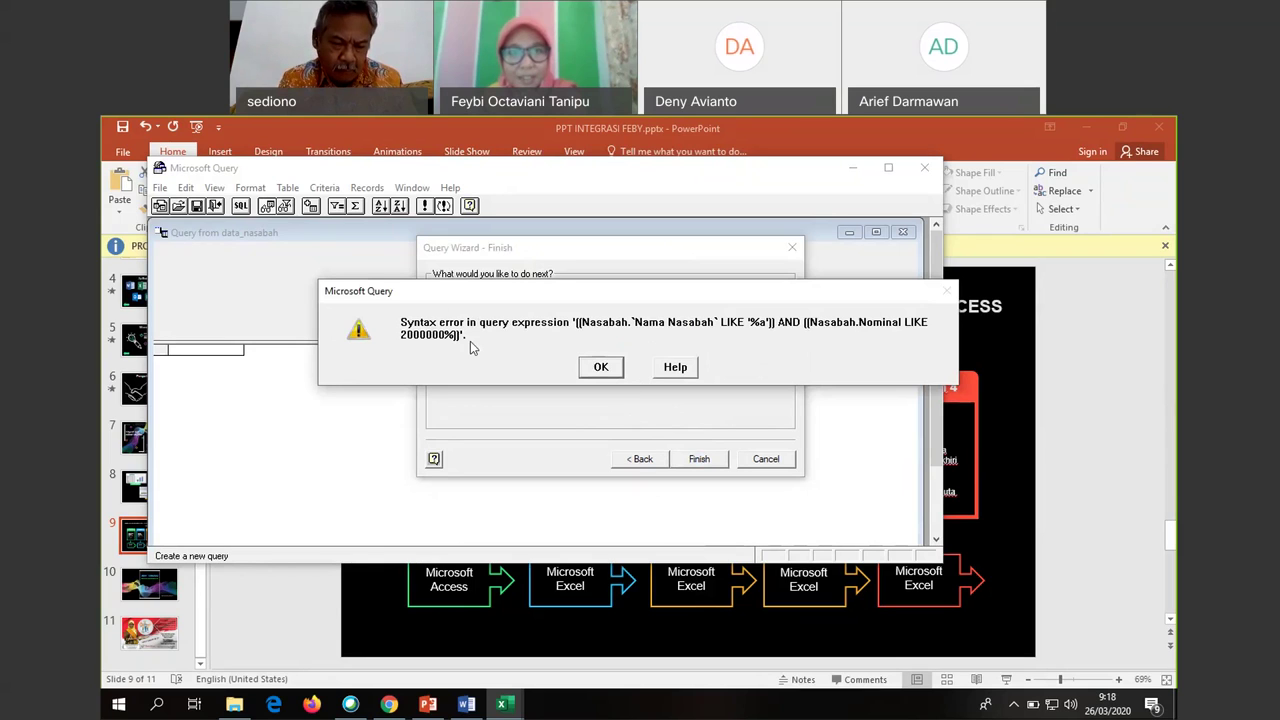
Try again to finish the wizard with viewing data in Microsoft Query, and abandon the query
click(603, 370)
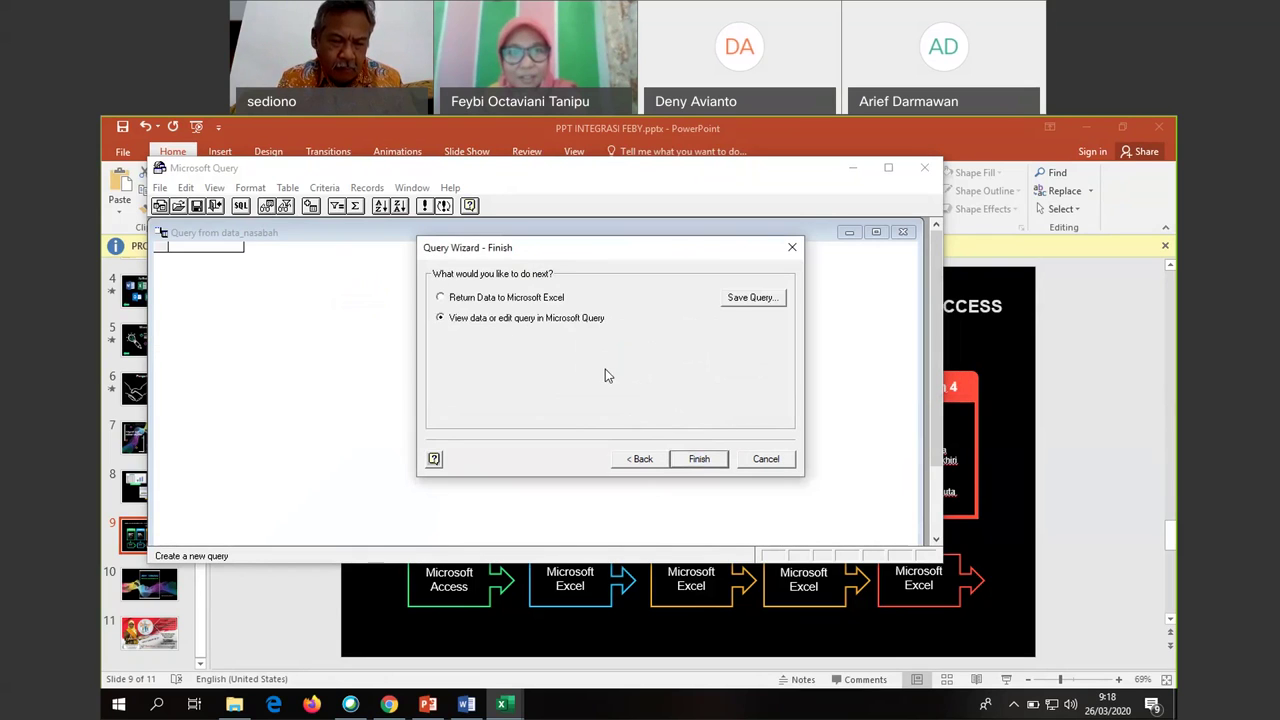
click(701, 458)
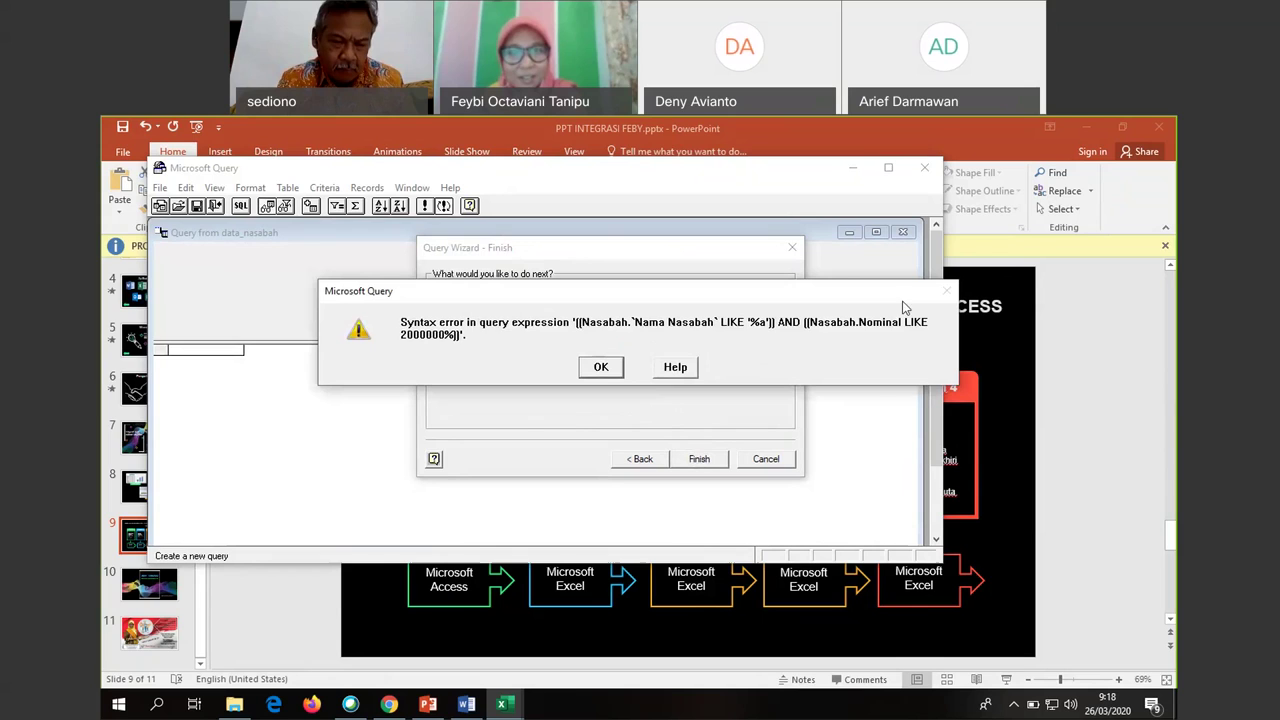
click(601, 367)
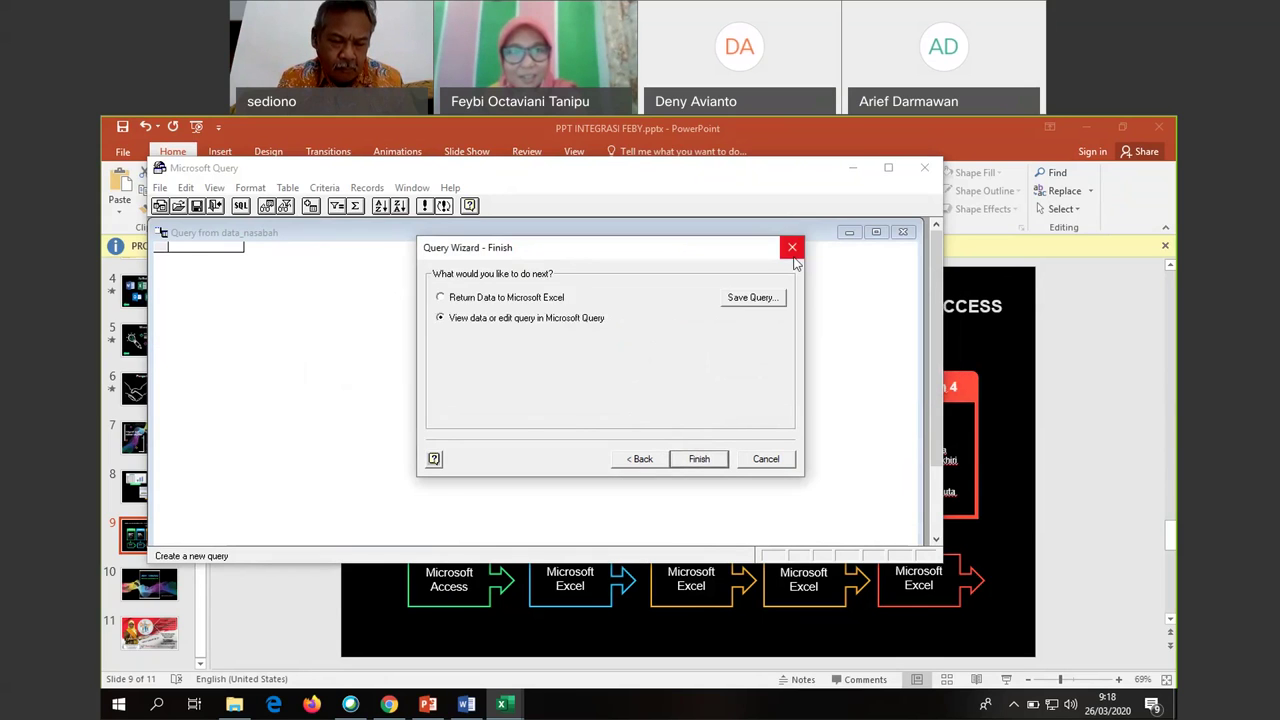
click(675, 368)
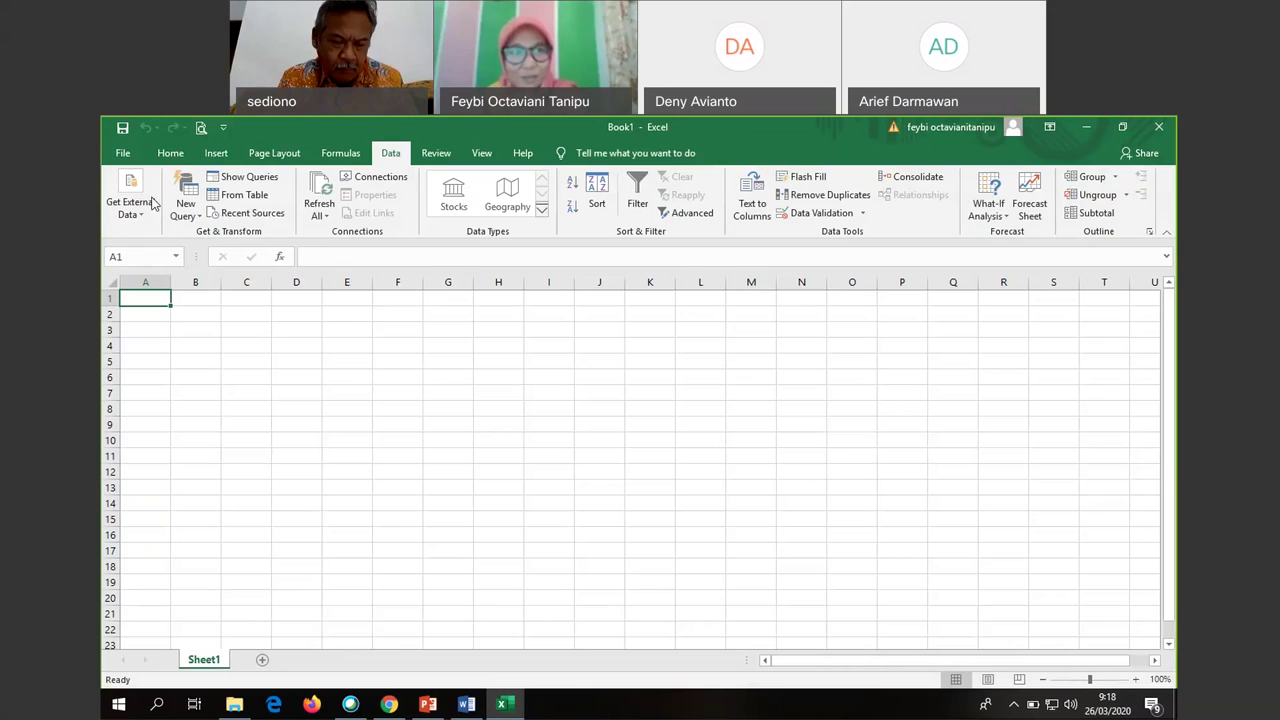
Start a new Microsoft Query in the blank workbook from the data_nasabah data source
click(152, 204)
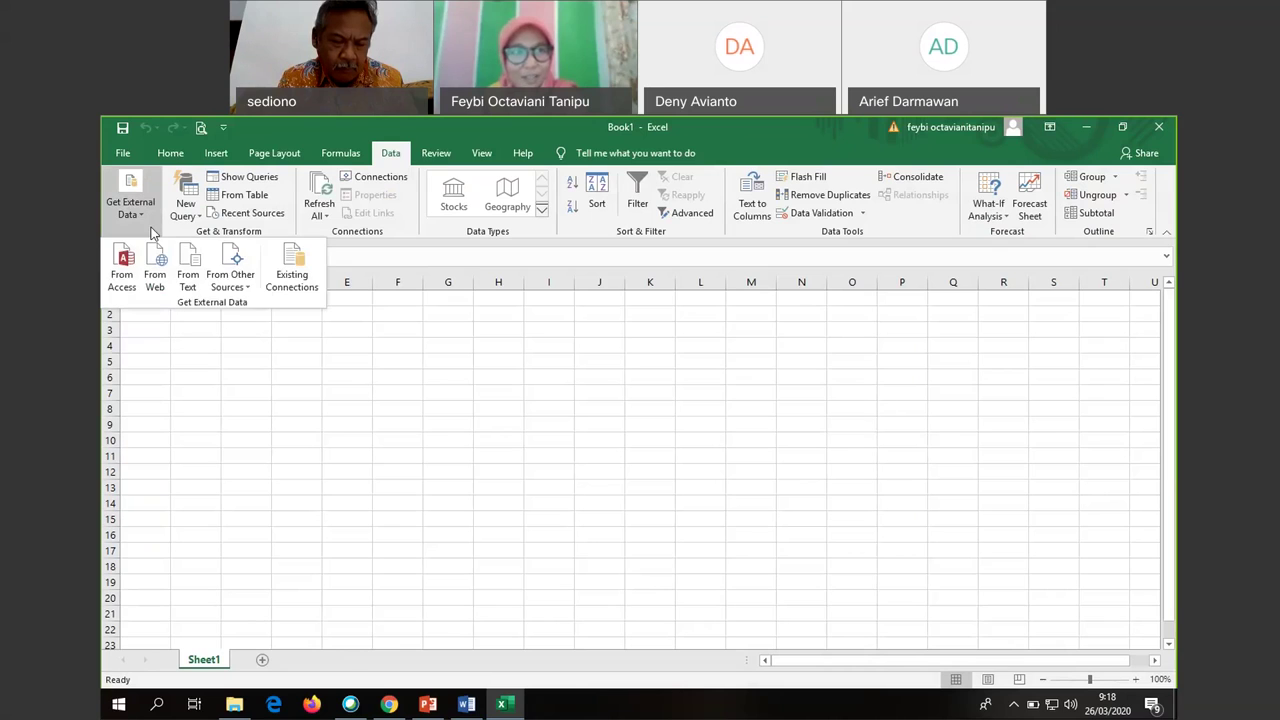
click(230, 268)
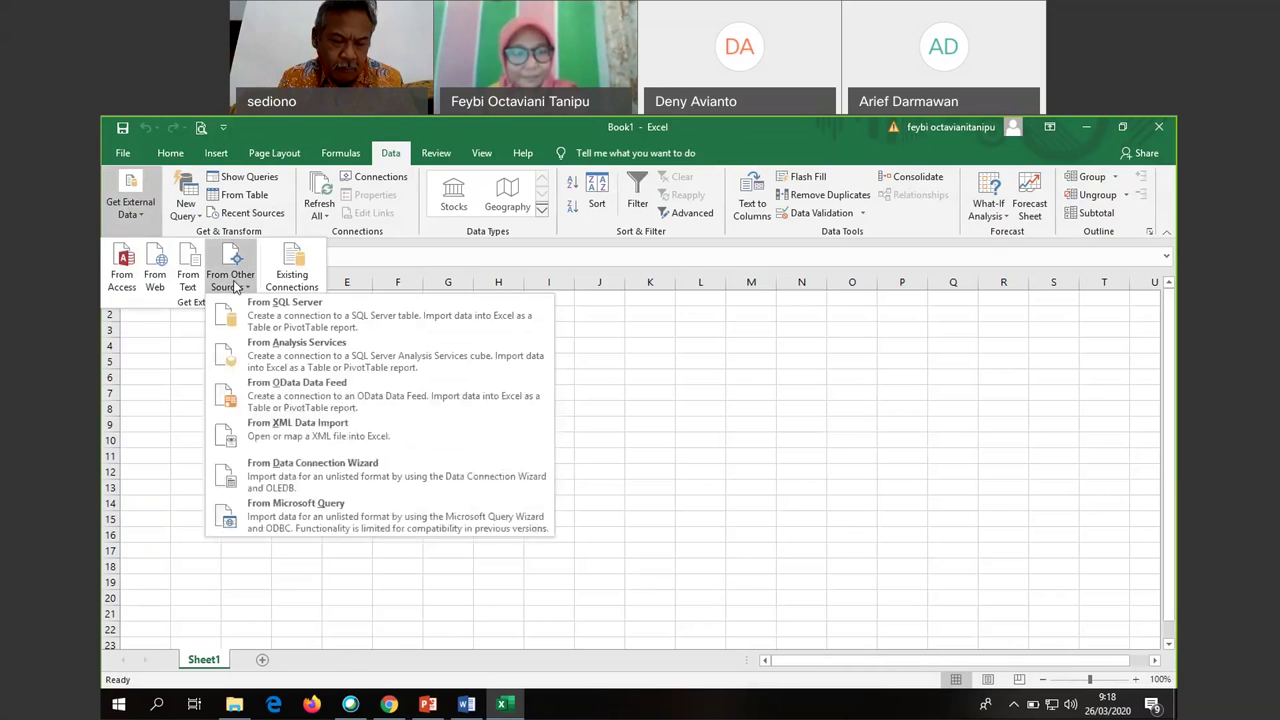
click(293, 509)
click(504, 388)
click(775, 348)
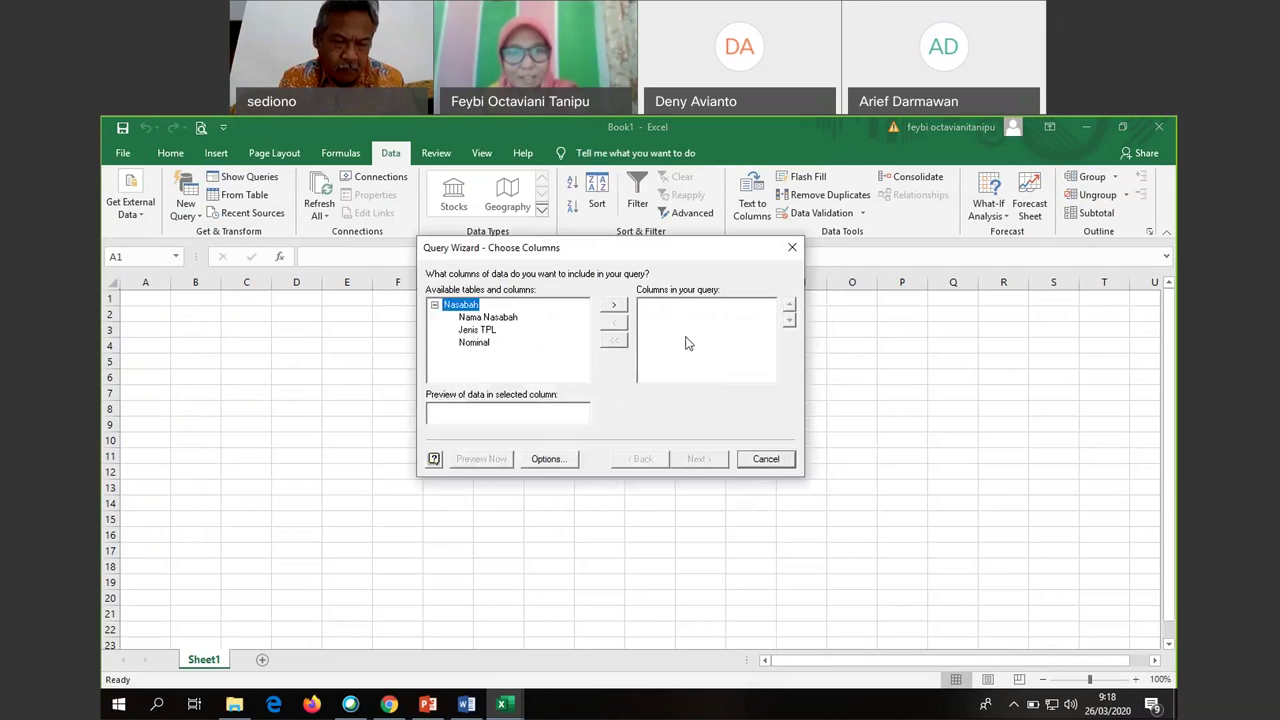
Include the Nama Nasabah, Jenis TPL and Nominal columns in the new query, and proceed to filtering
click(488, 317)
click(614, 304)
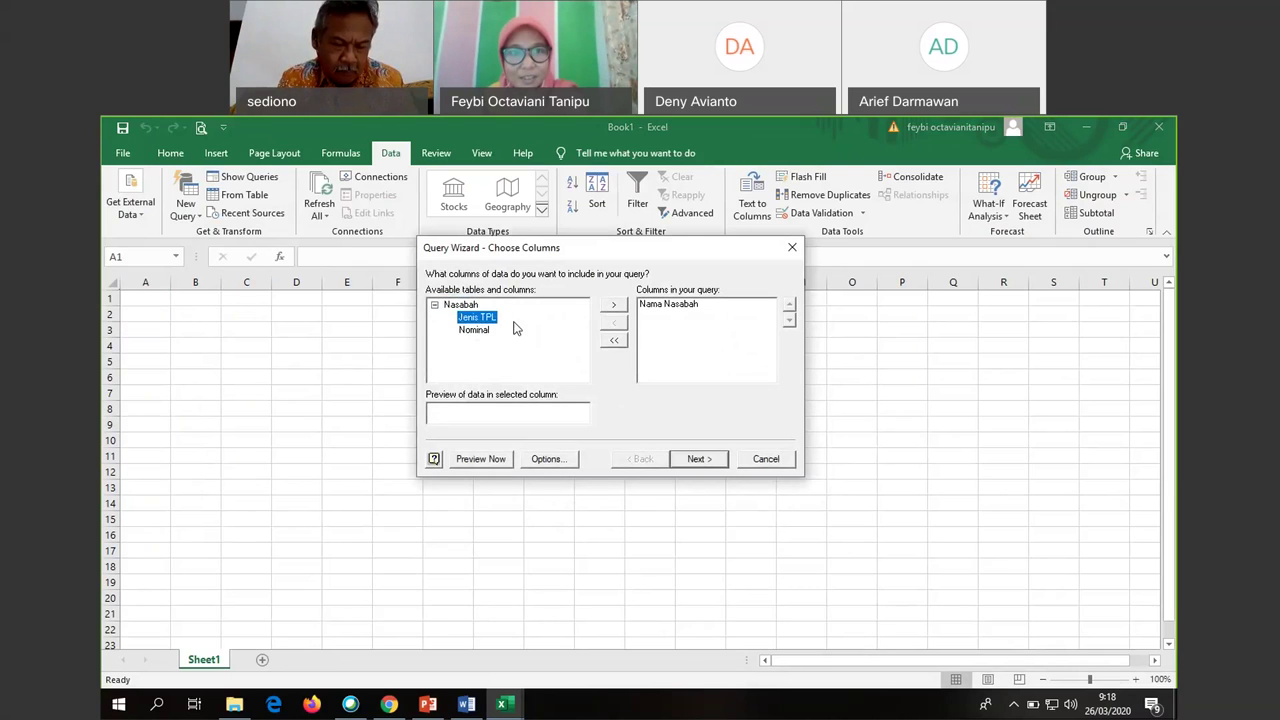
click(614, 306)
click(614, 306)
click(698, 458)
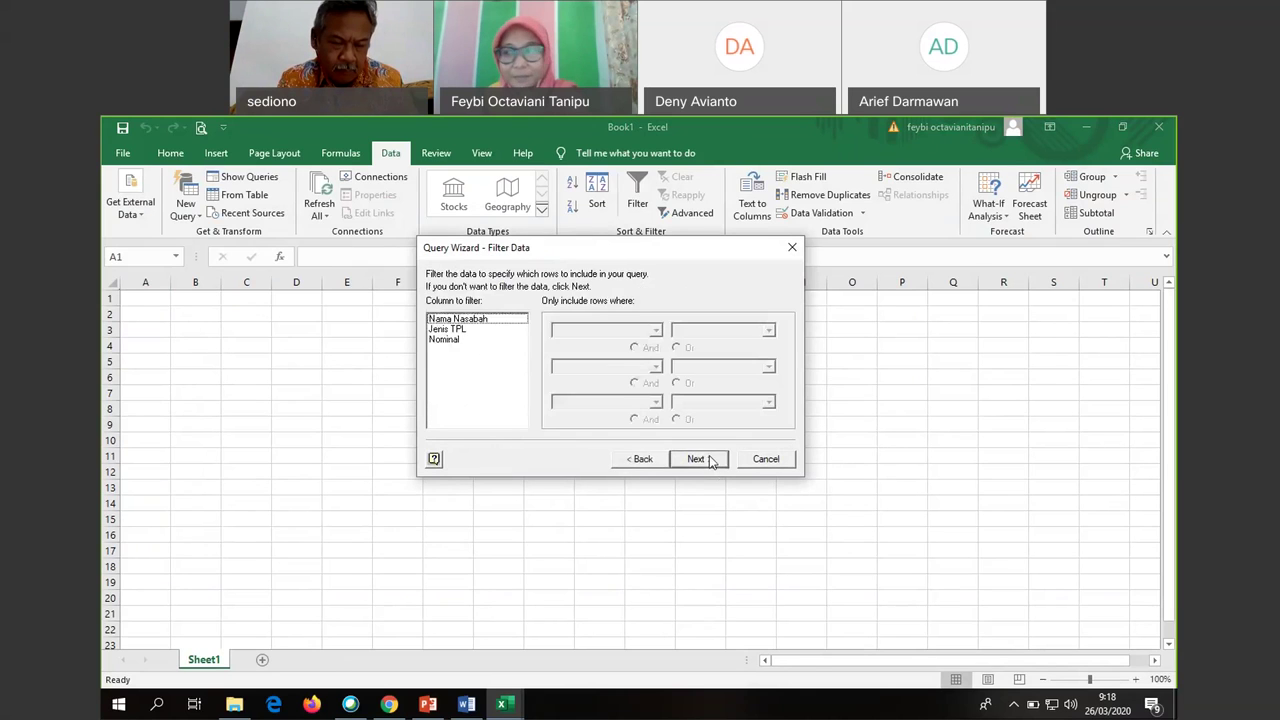
Filter Nama Nasabah to include only rows where the name ends with a
click(470, 318)
click(612, 331)
scroll(590, 380, down, 3)
click(585, 380)
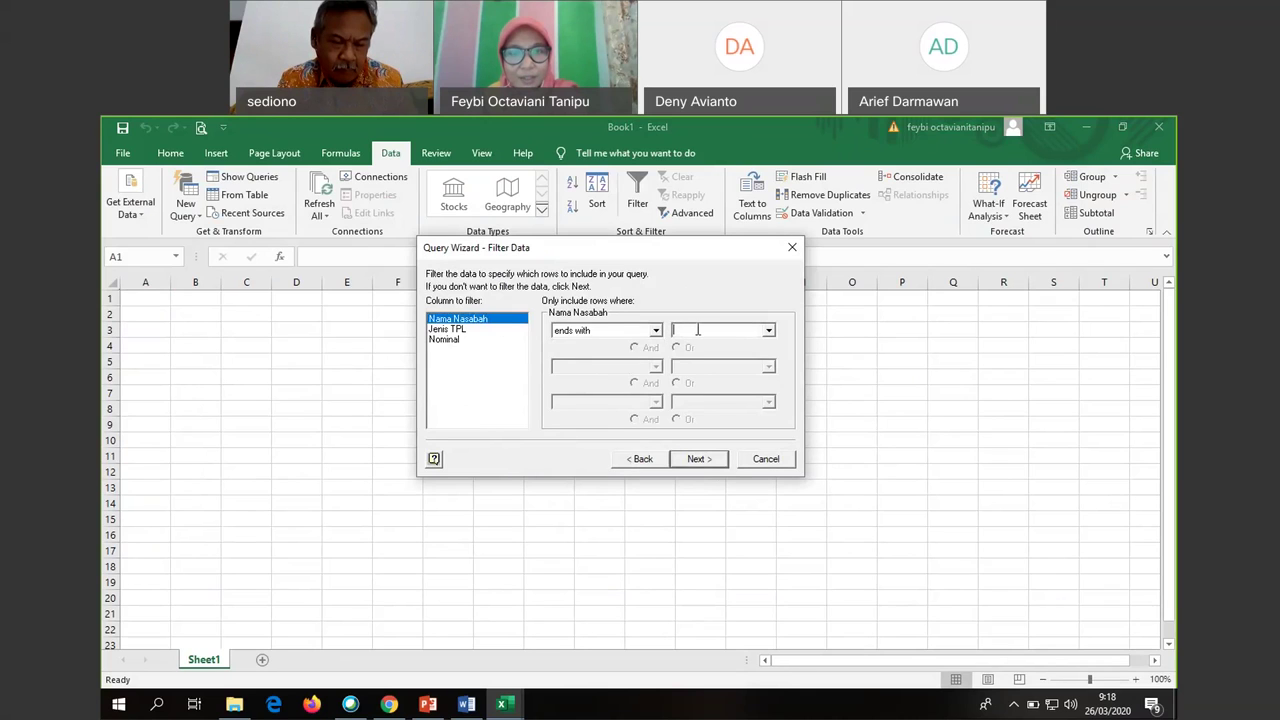
click(767, 331)
click(699, 330)
text(a)
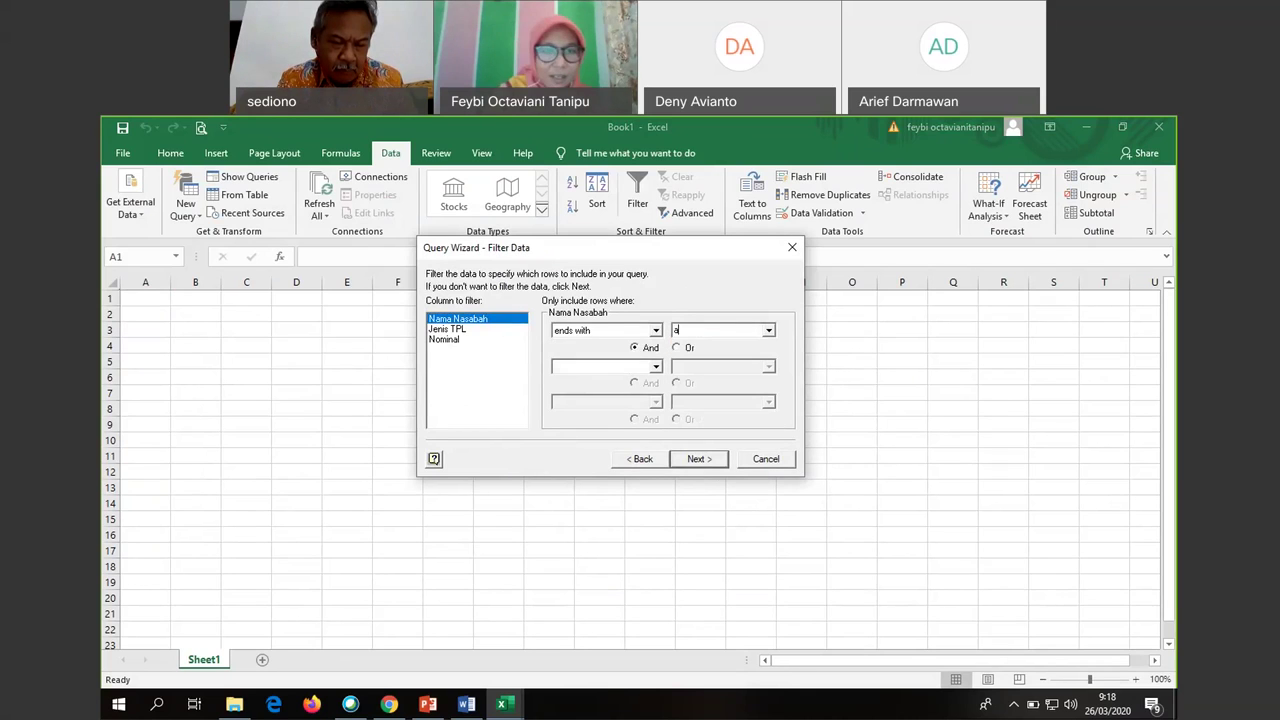
Filter Nominal to include only rows where the value equals 2000000
click(446, 339)
click(656, 330)
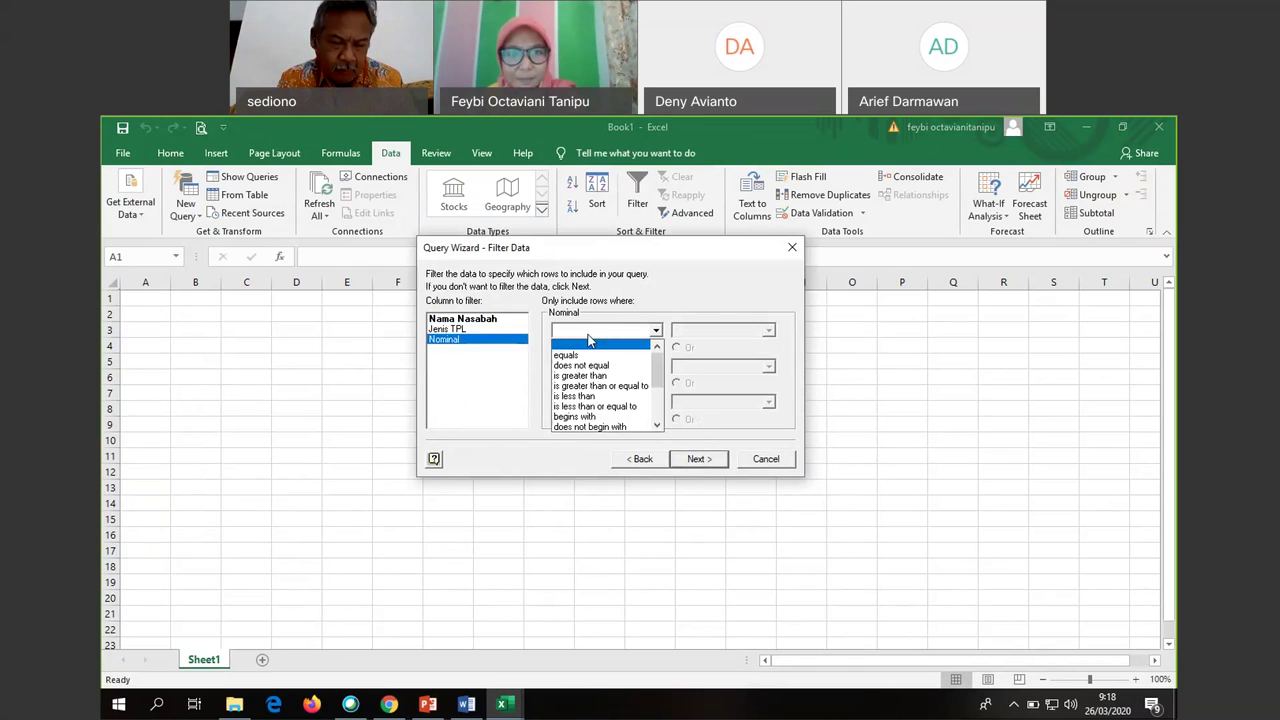
scroll(593, 360, down, 2)
scroll(593, 367, down, 1)
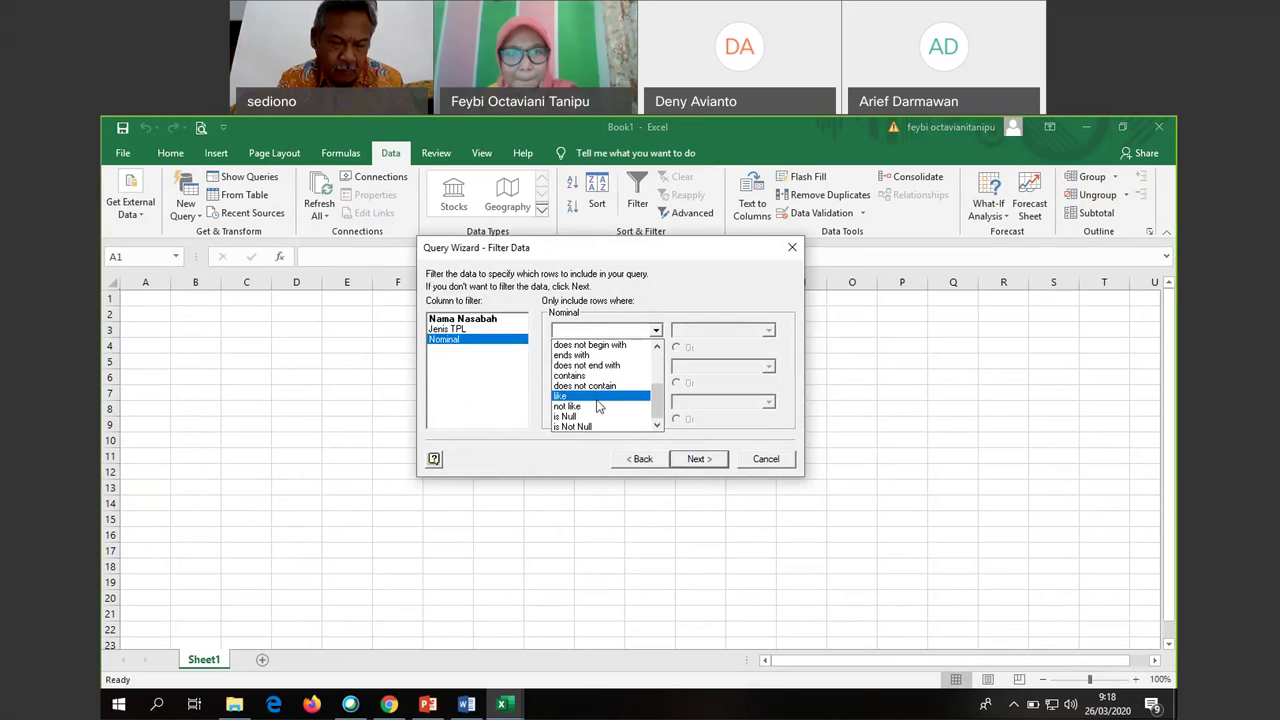
scroll(598, 406, up, 3)
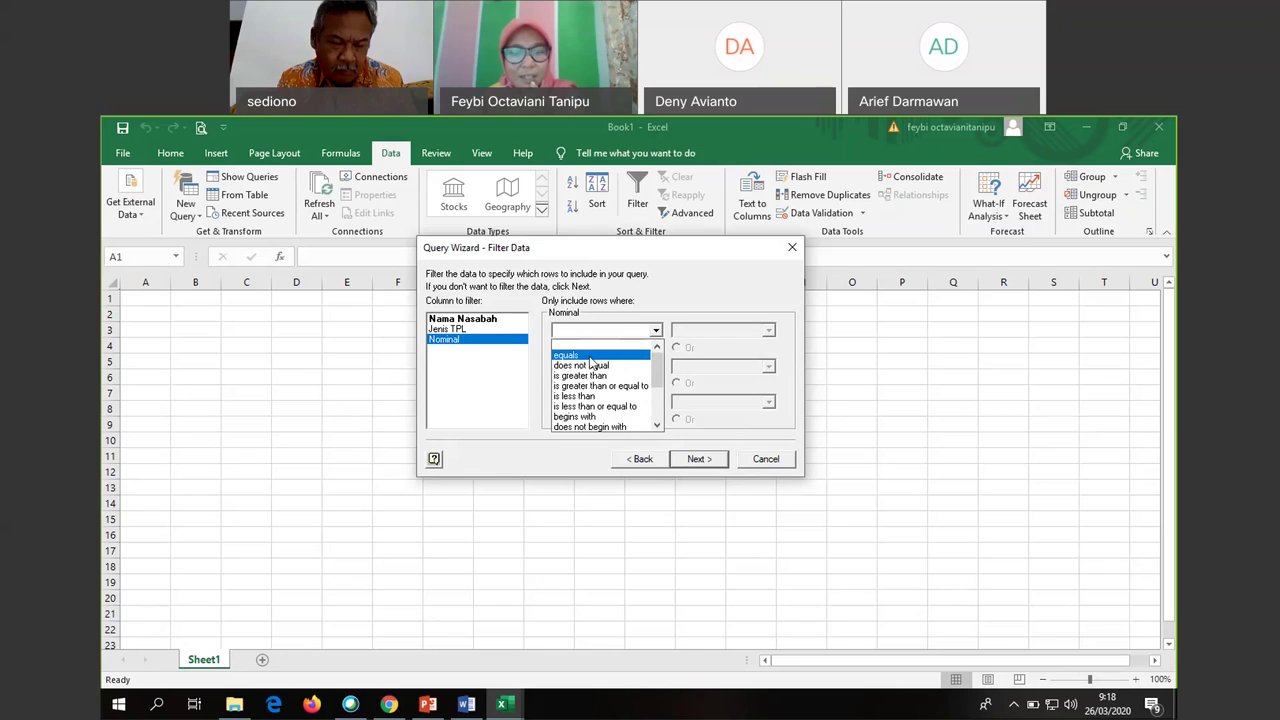
click(590, 358)
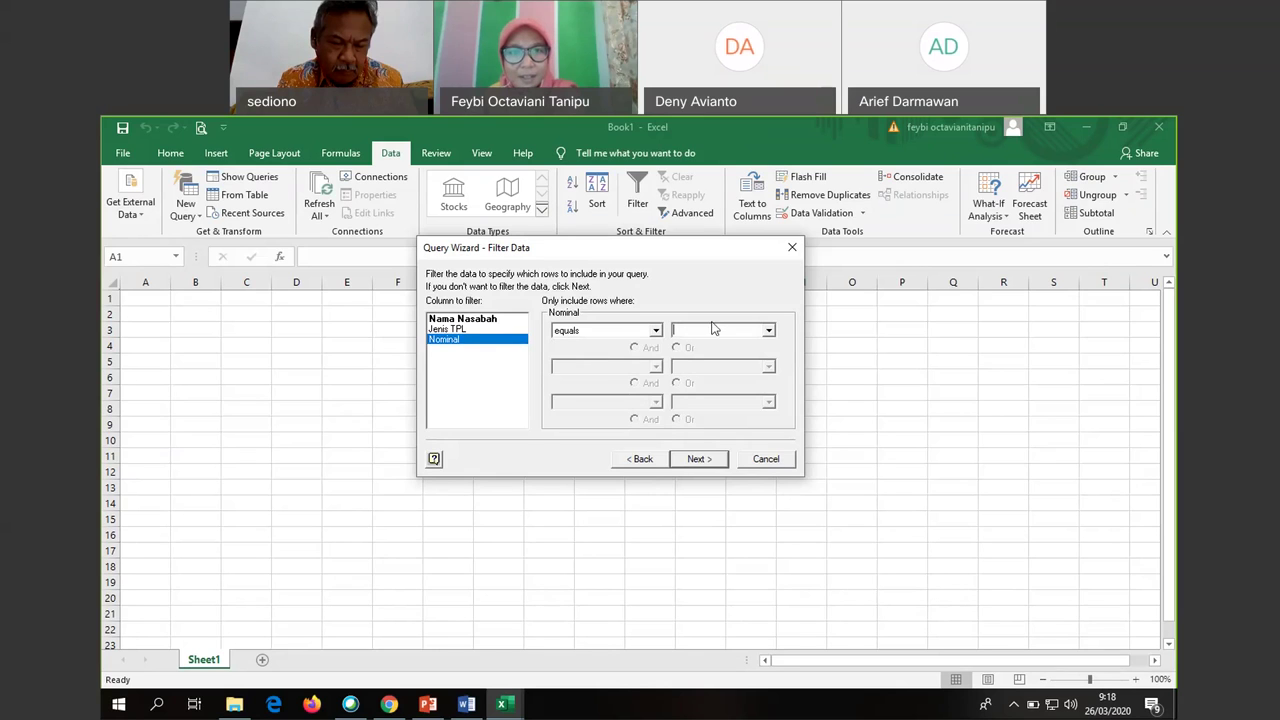
text(2000000)
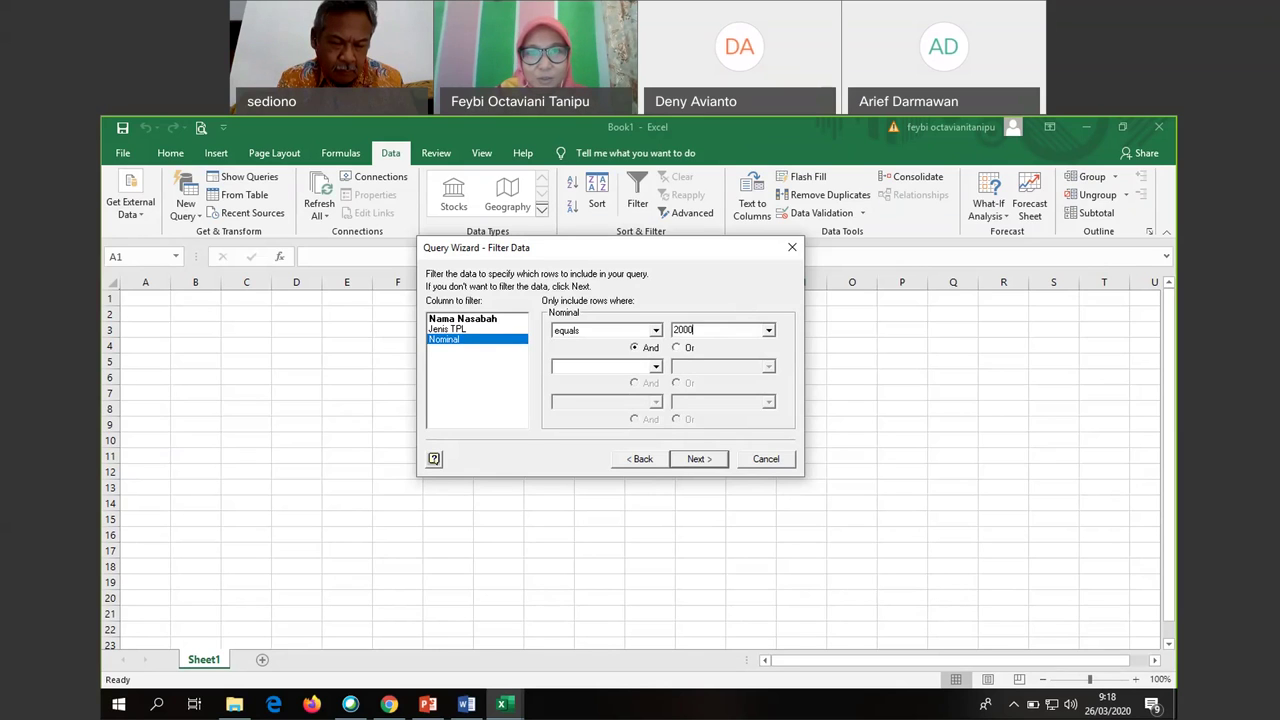
click(656, 331)
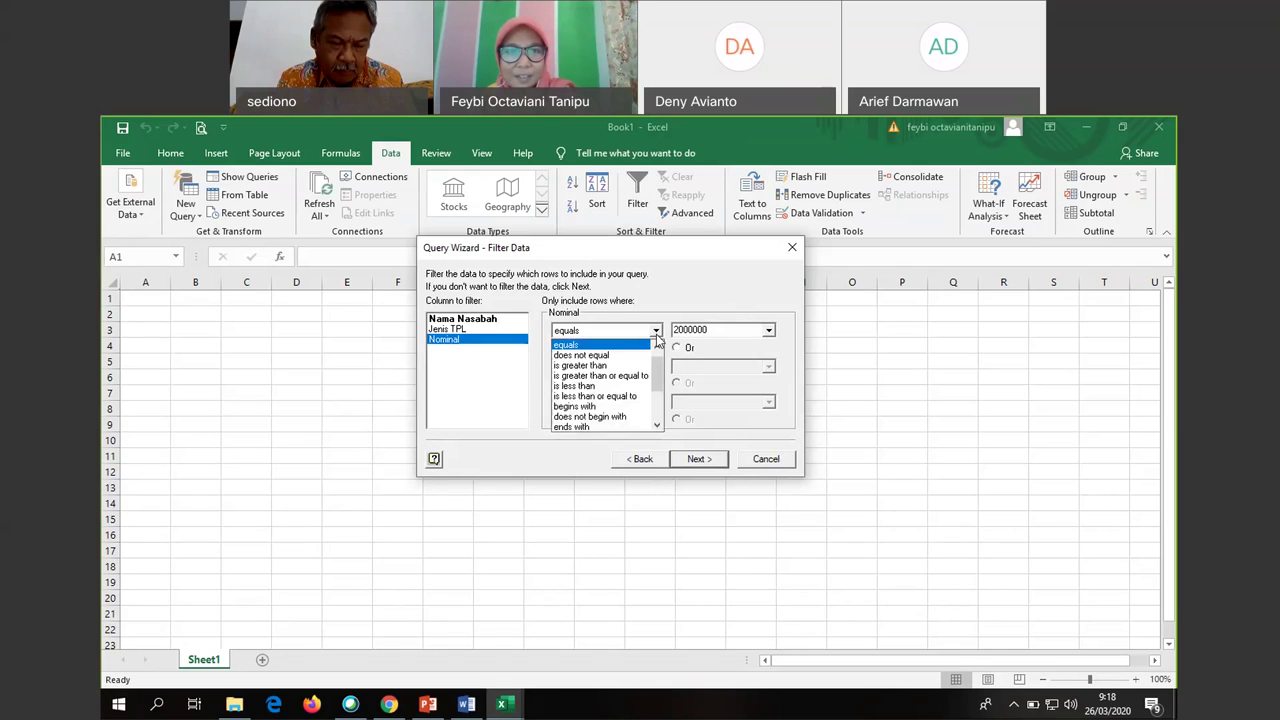
click(593, 344)
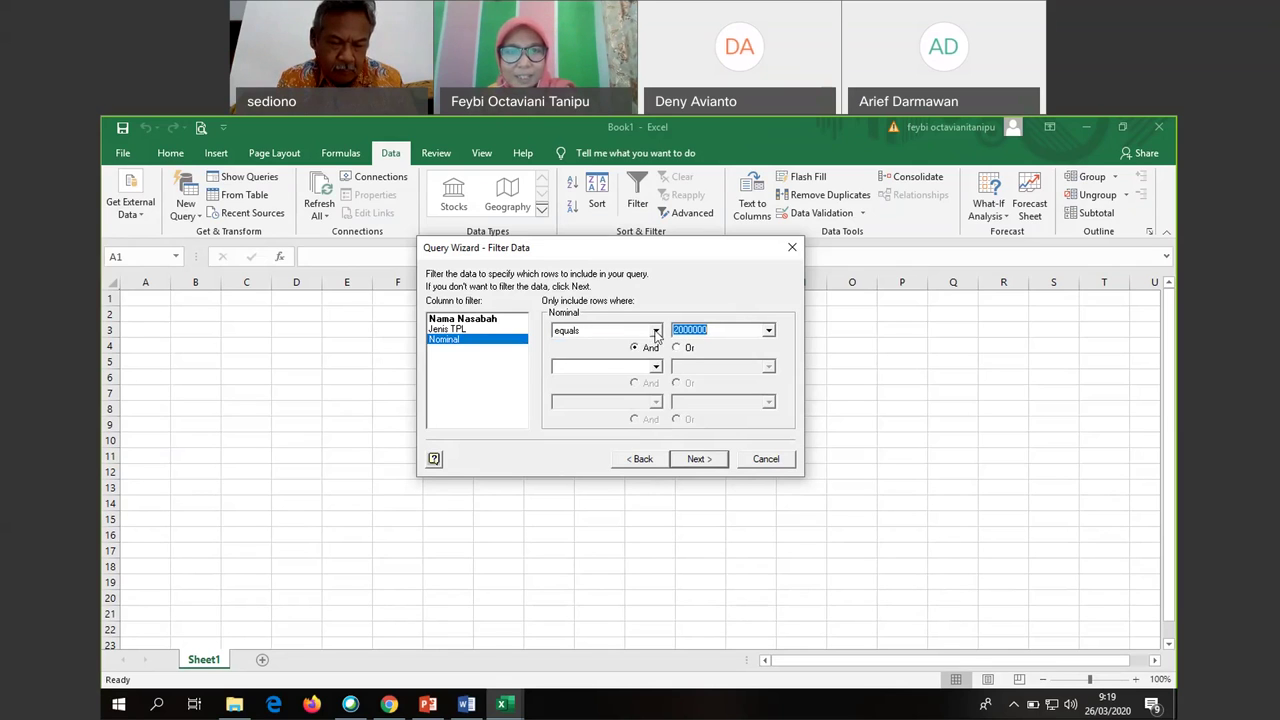
Set the query's sort order to Nama Nasabah and then Nominal, both ascending
click(700, 461)
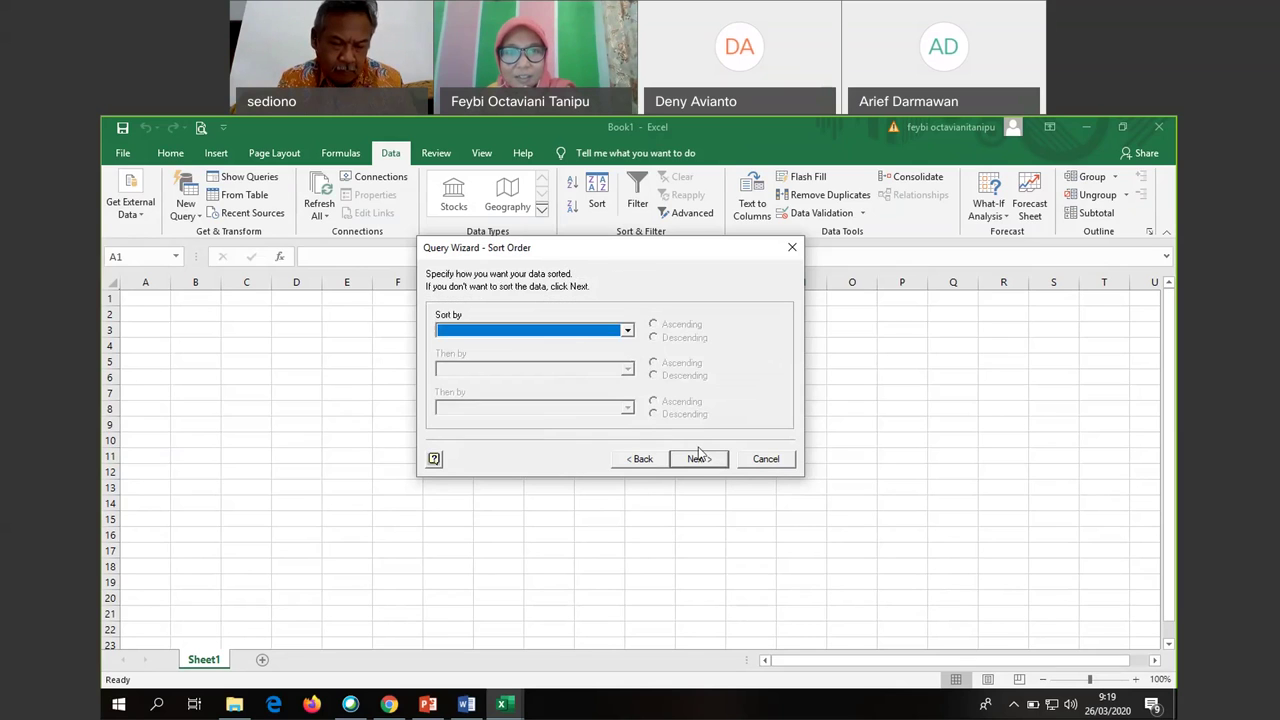
click(571, 336)
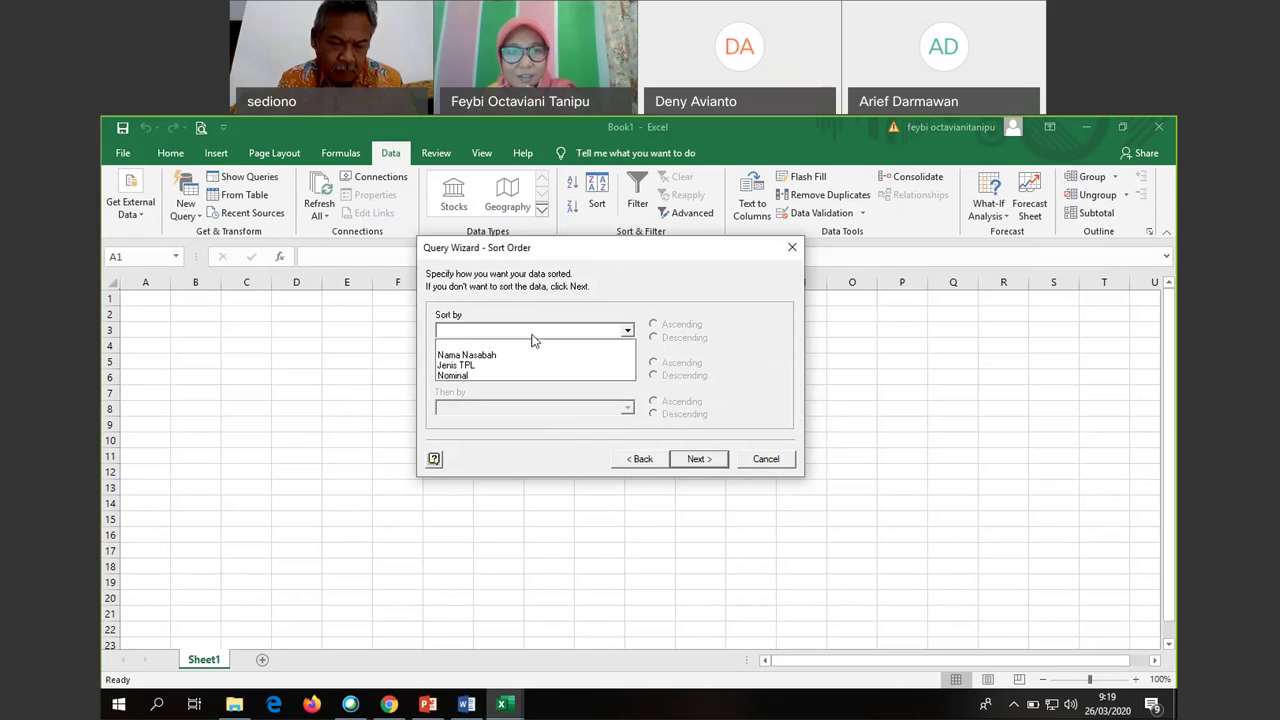
click(474, 355)
click(484, 369)
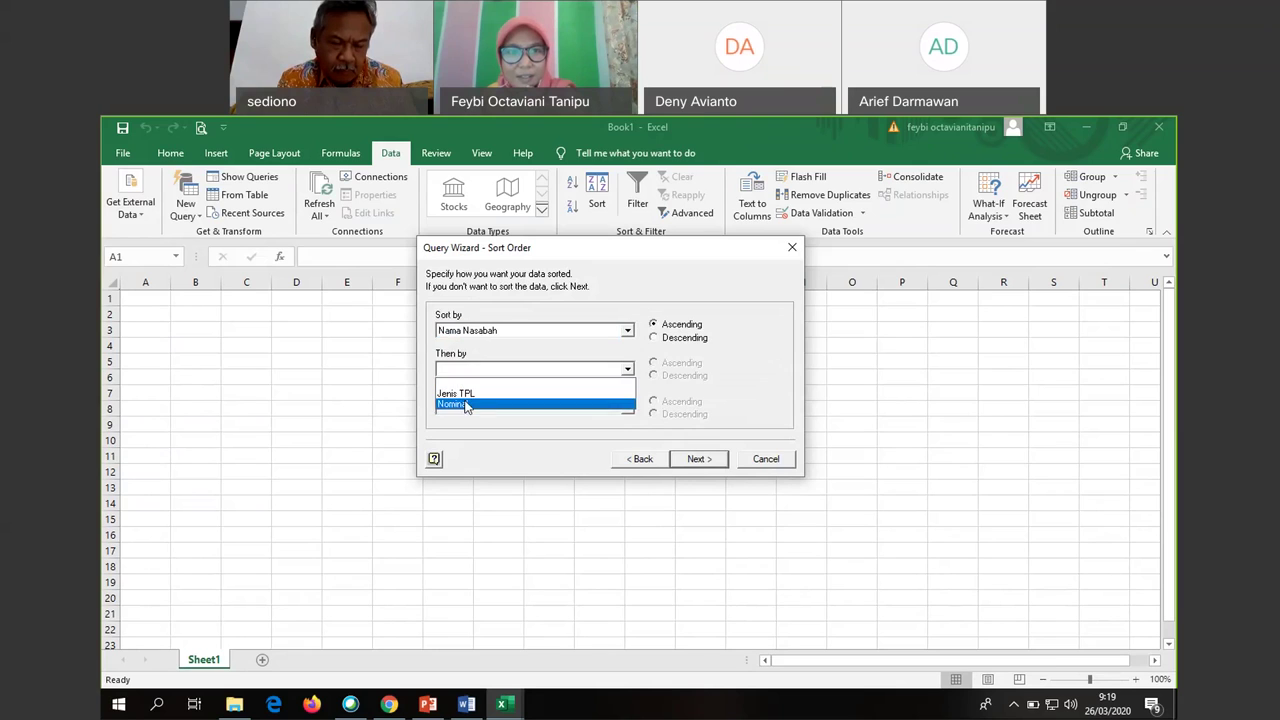
click(465, 404)
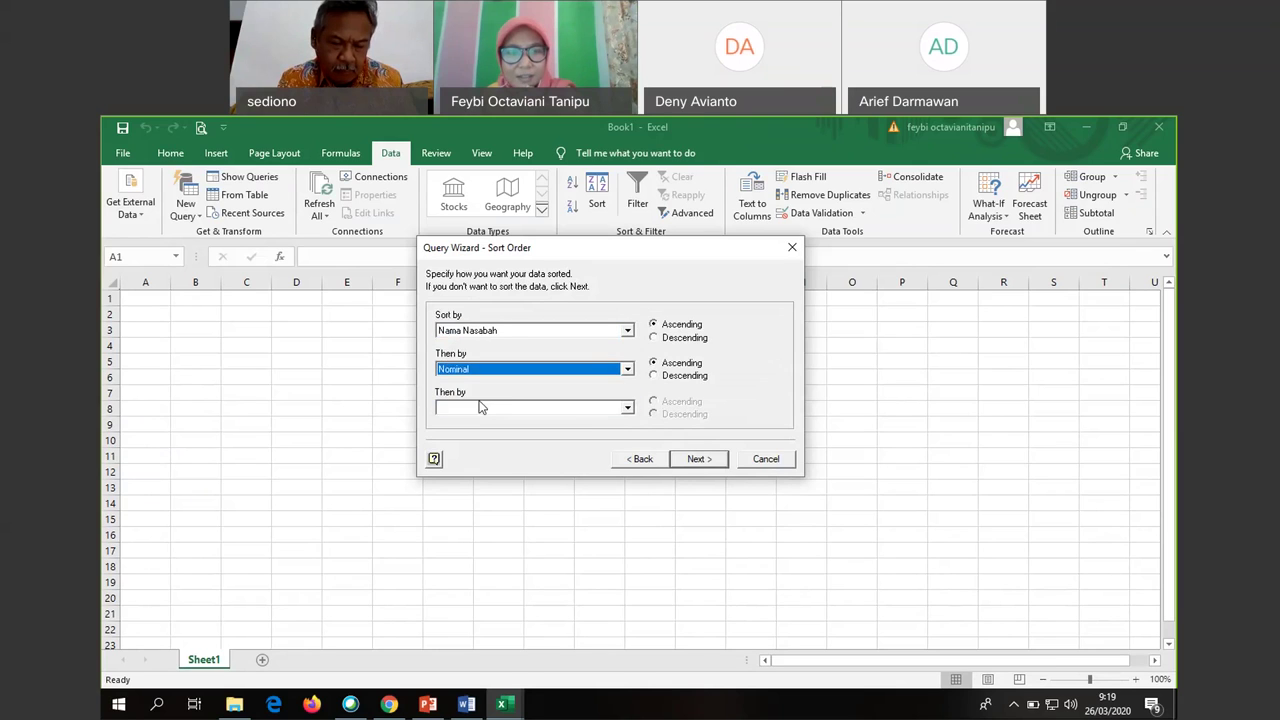
Finish the wizard with viewing data in Microsoft Query, and return the result to Excel as a table on a new worksheet
click(701, 461)
click(555, 318)
click(697, 459)
click(600, 367)
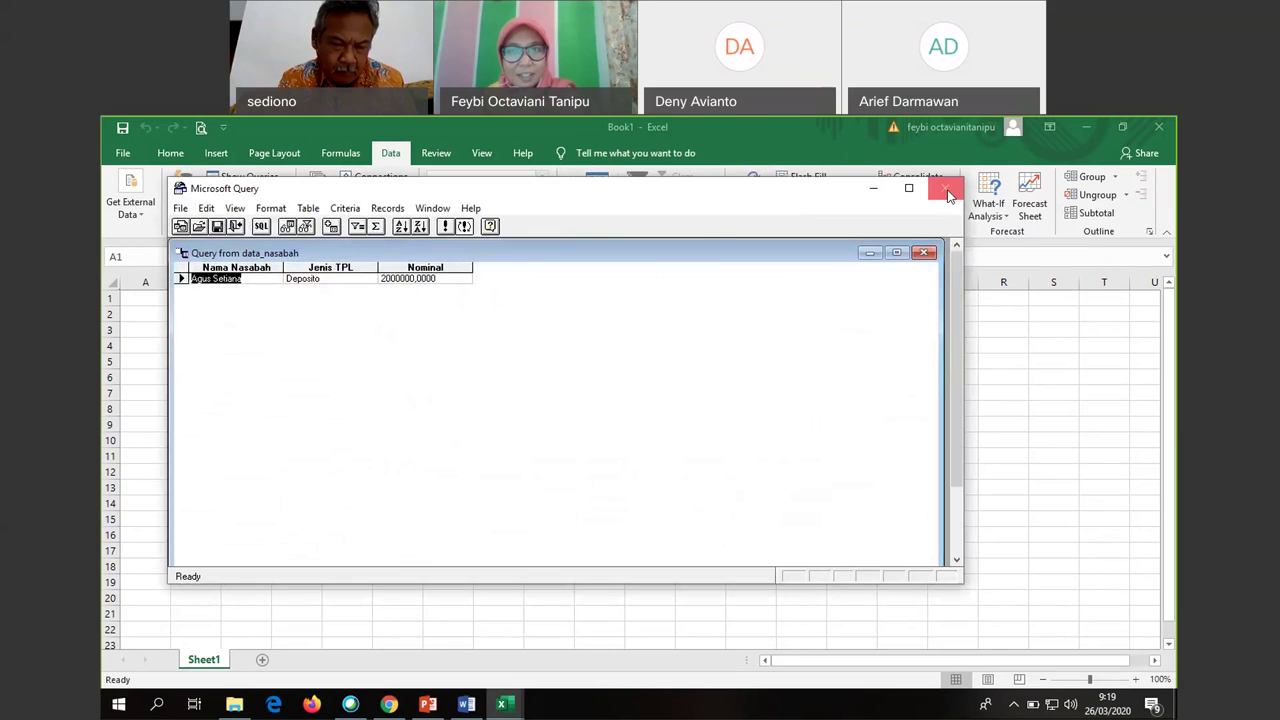
click(405, 470)
click(517, 511)
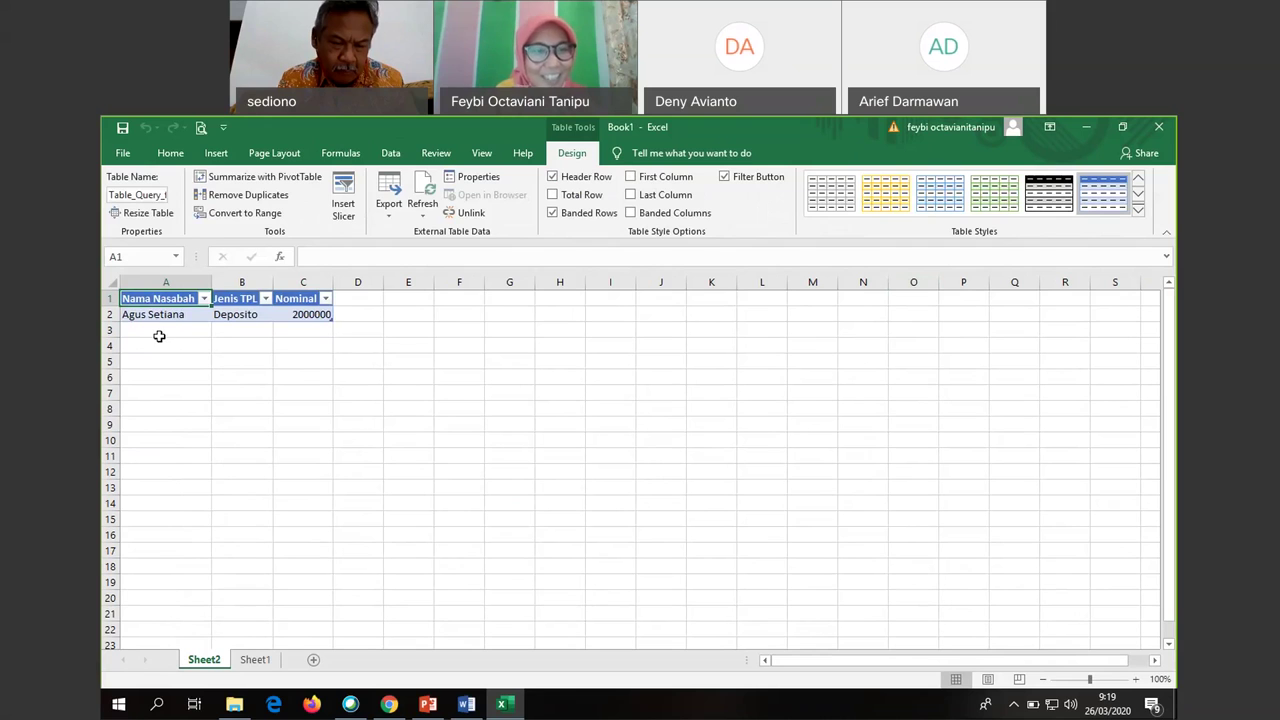
Compare the imported row's Nama Nasabah, Jenis TPL and Nominal values with the Perintah 4 conditions on the PowerPoint slide
click(357, 314)
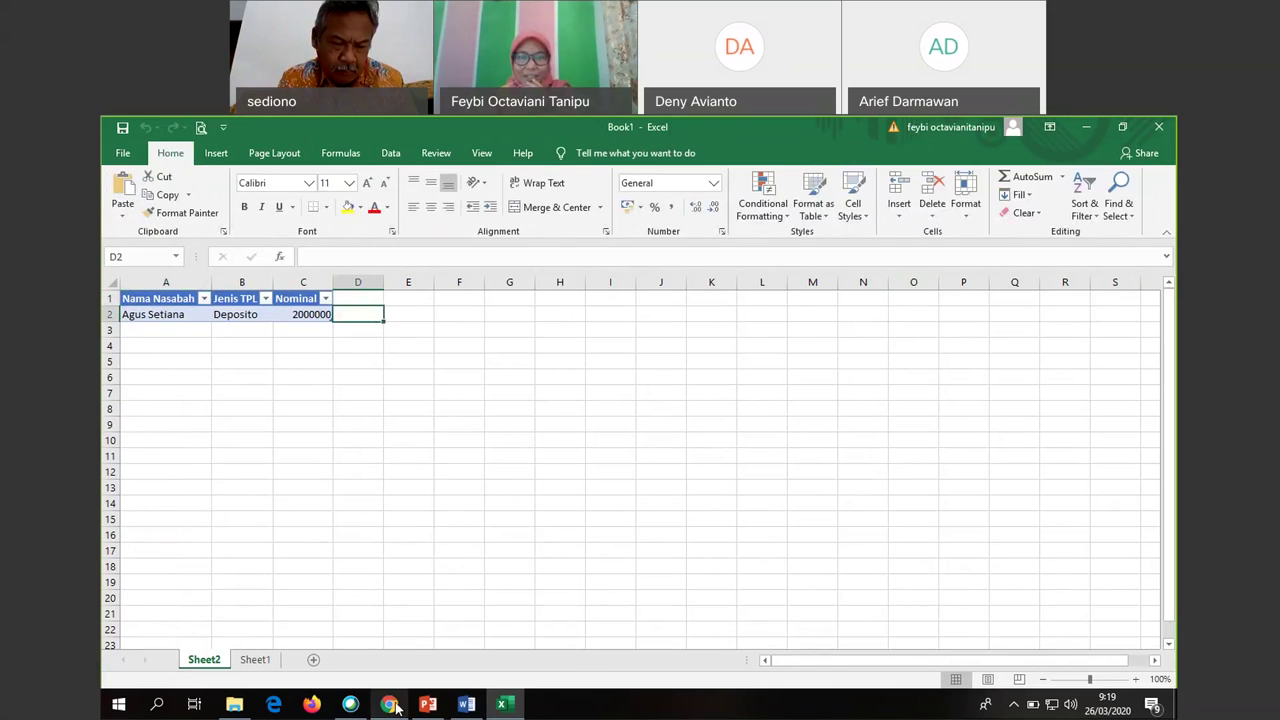
click(428, 704)
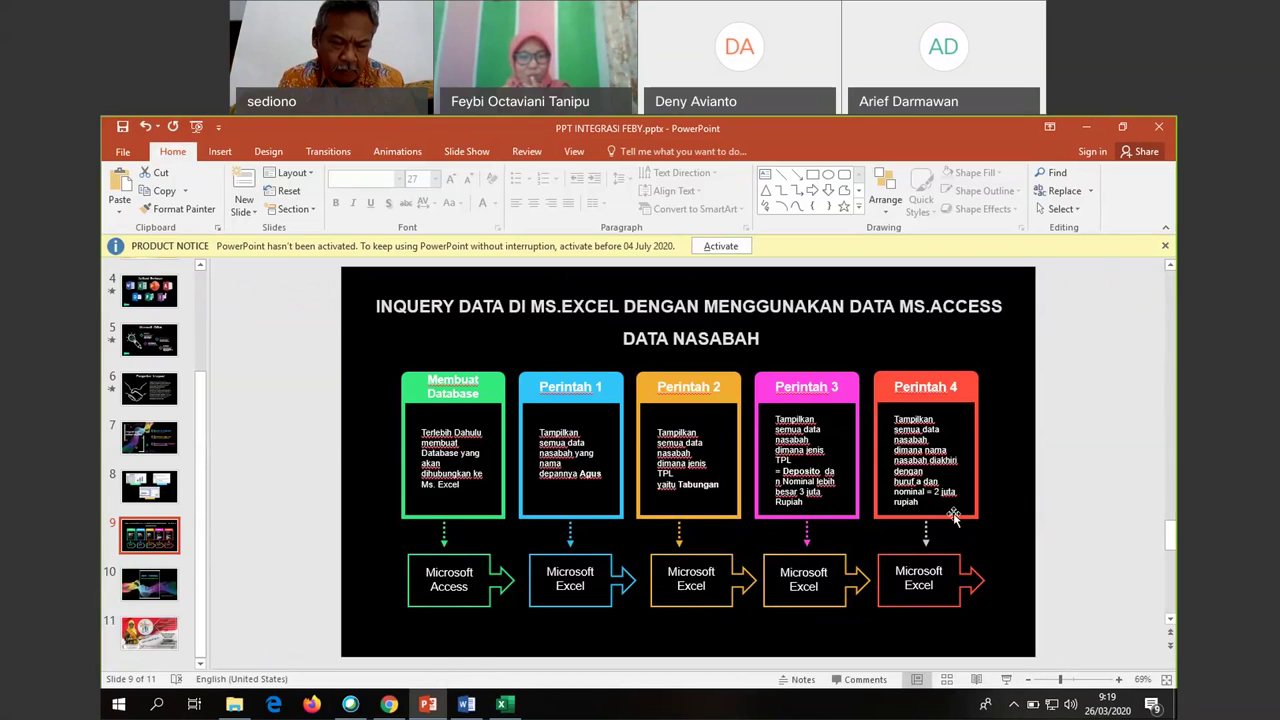
click(504, 704)
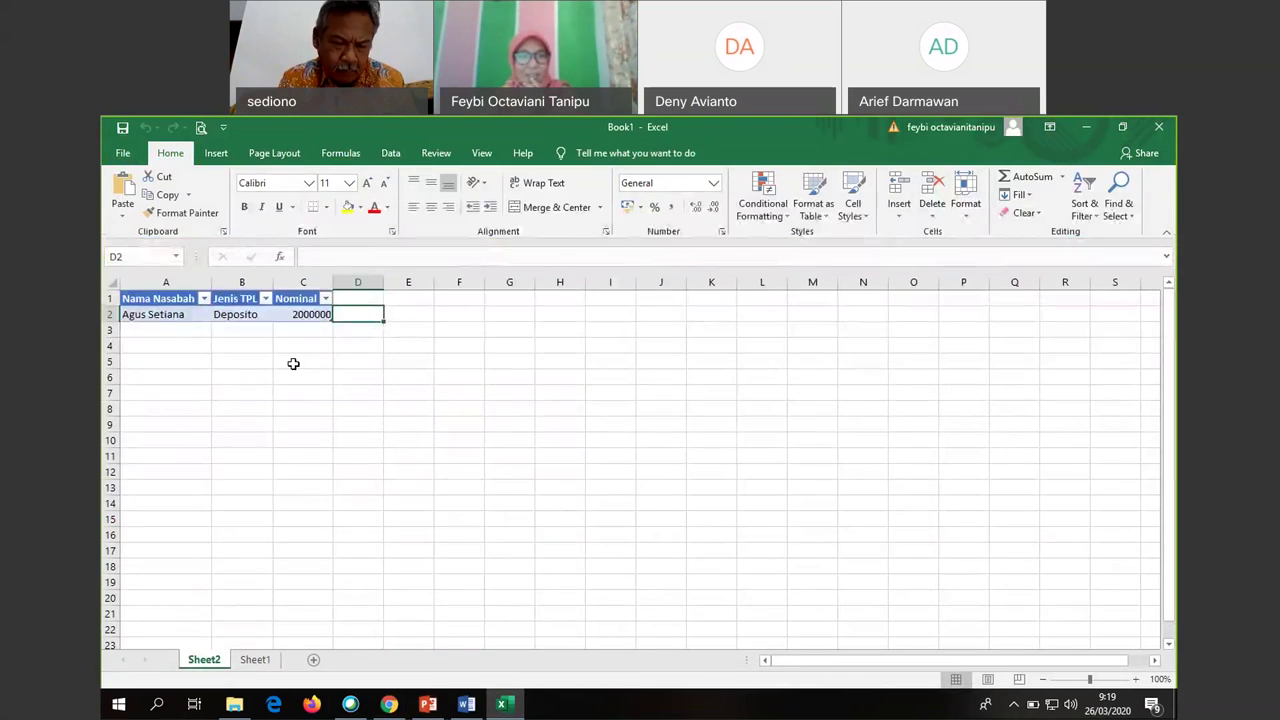
click(346, 316)
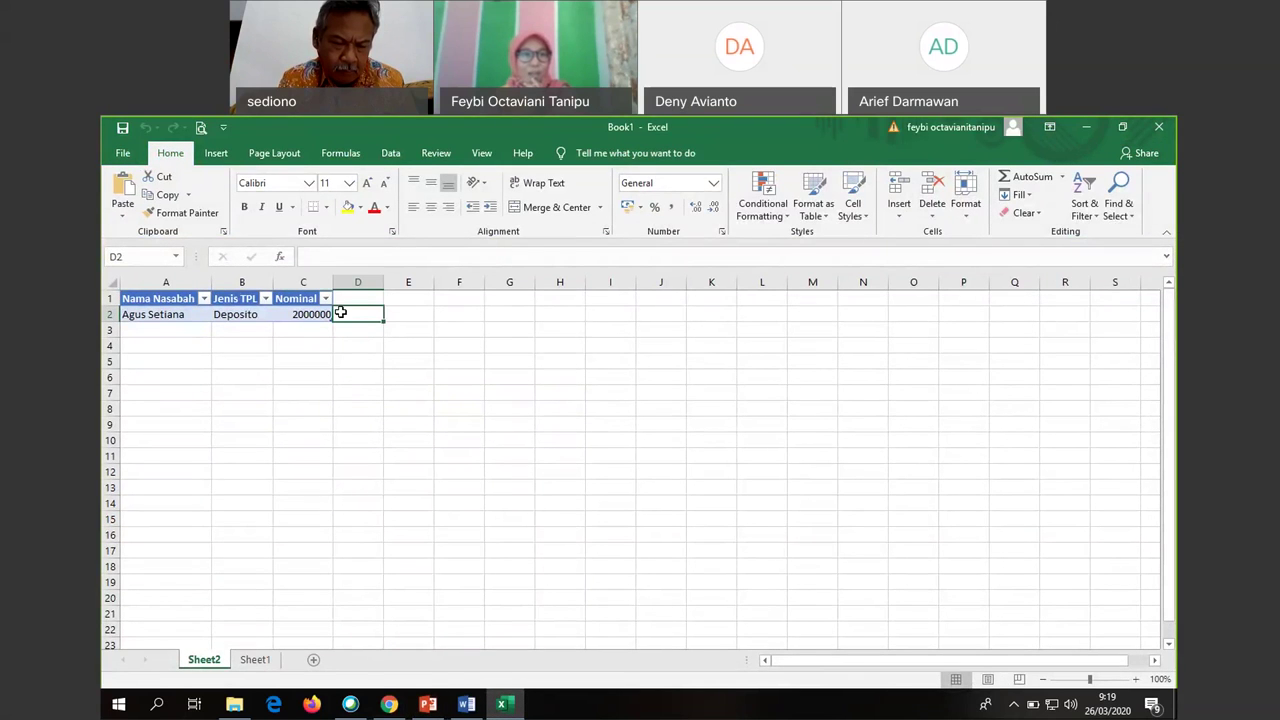
click(195, 316)
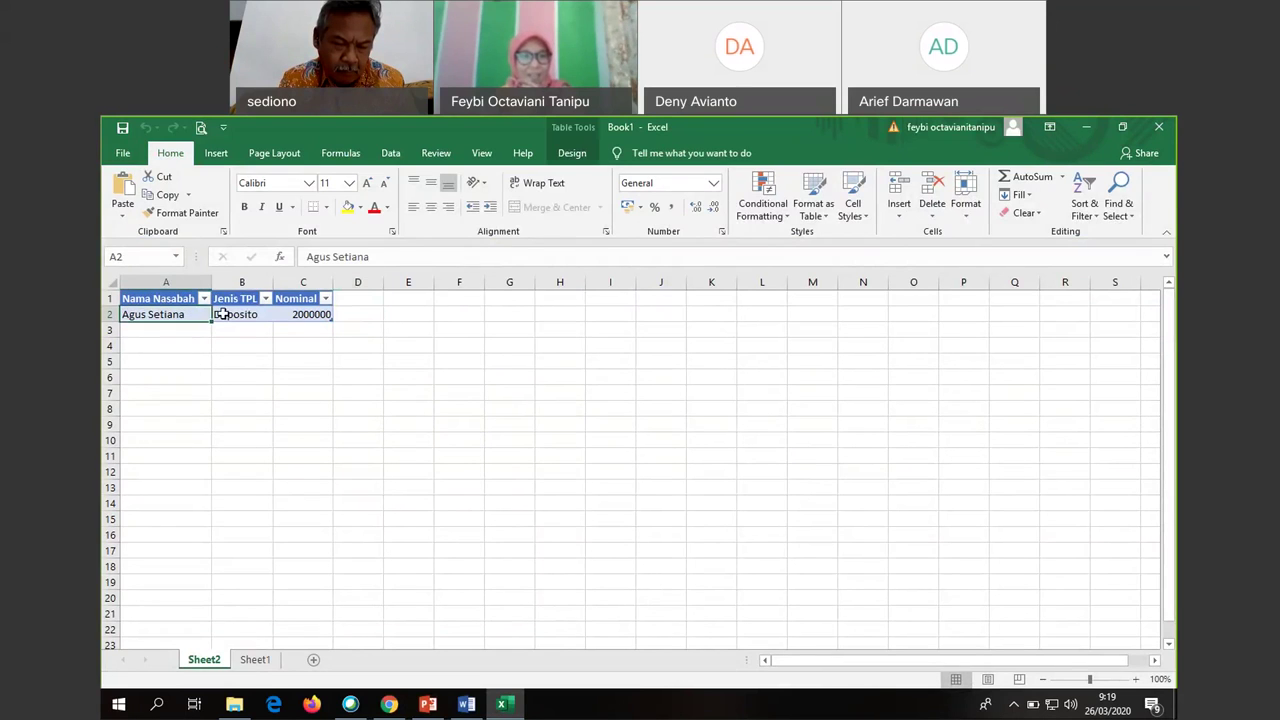
click(258, 317)
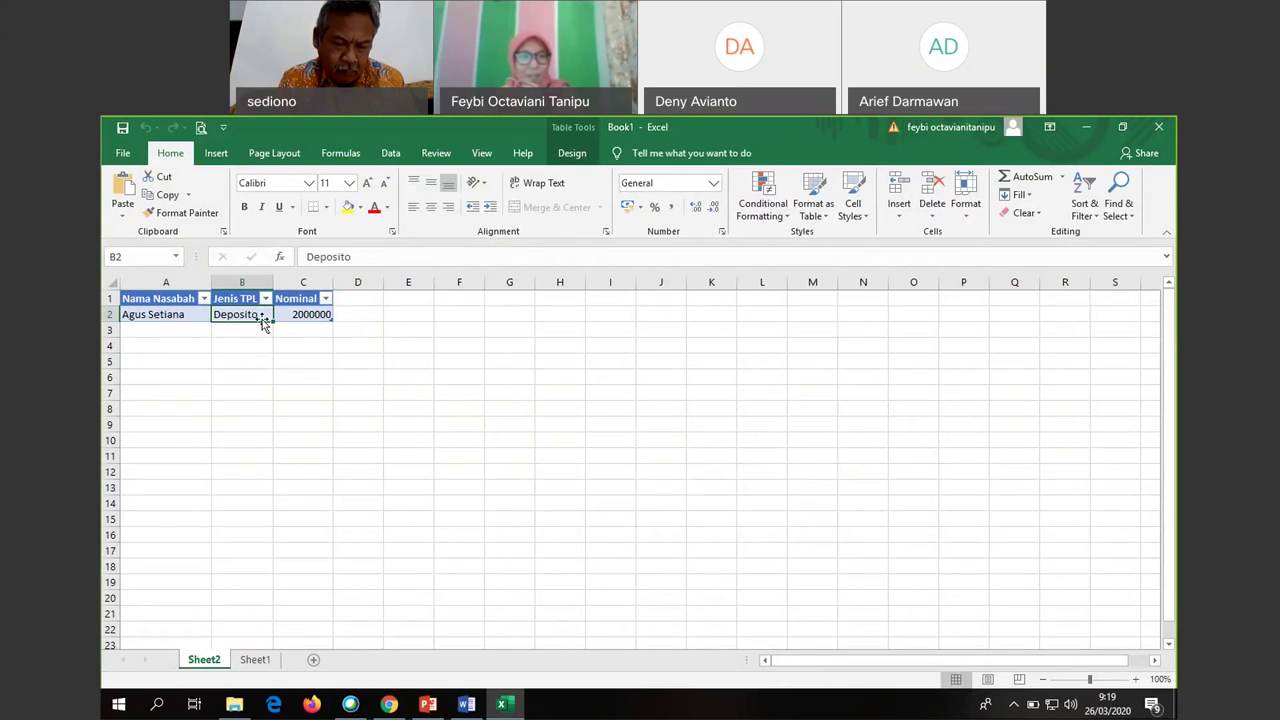
click(314, 316)
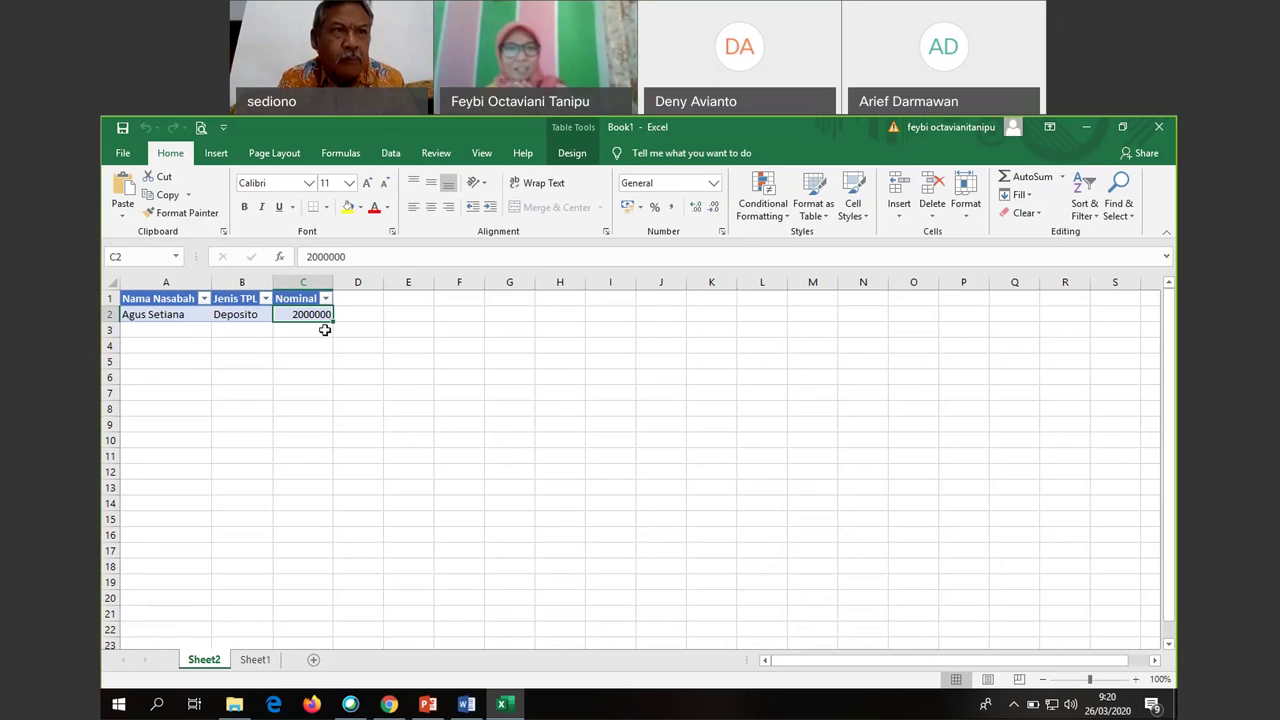
click(337, 392)
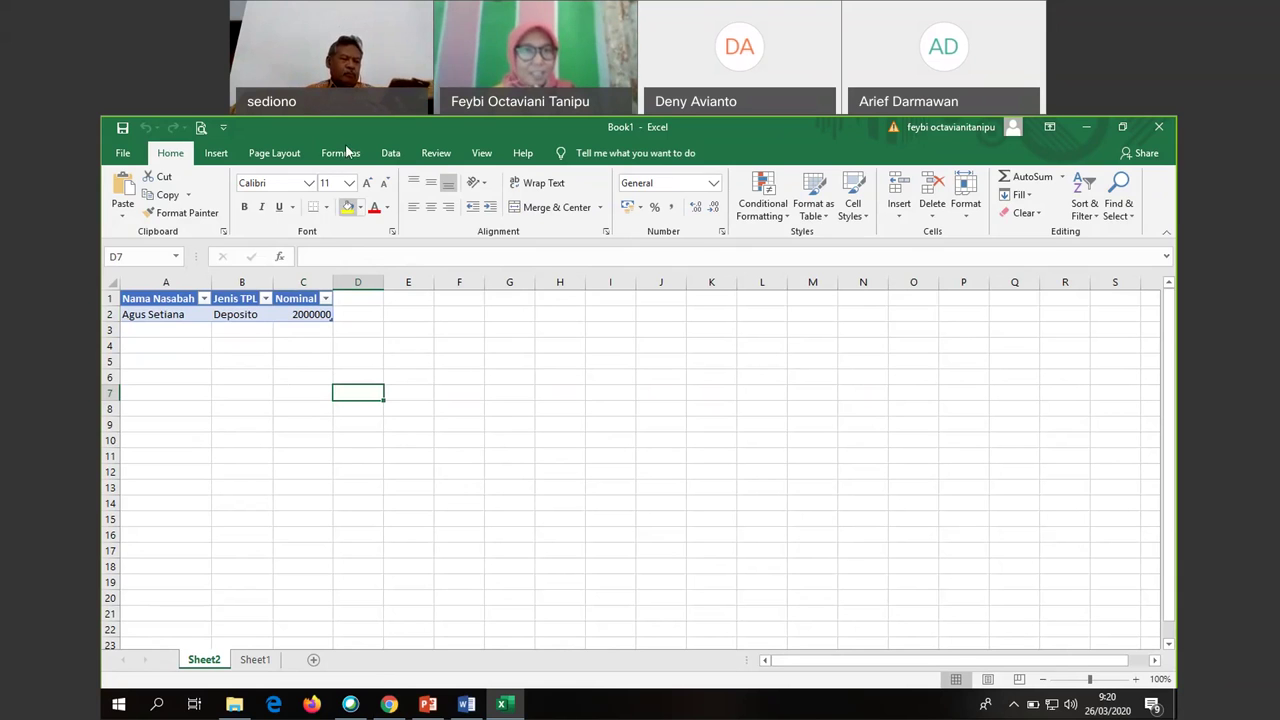
Switch to PowerPoint and start the slide show from the current Data Nasabah inquiry slide
click(427, 704)
key(shift+F5)
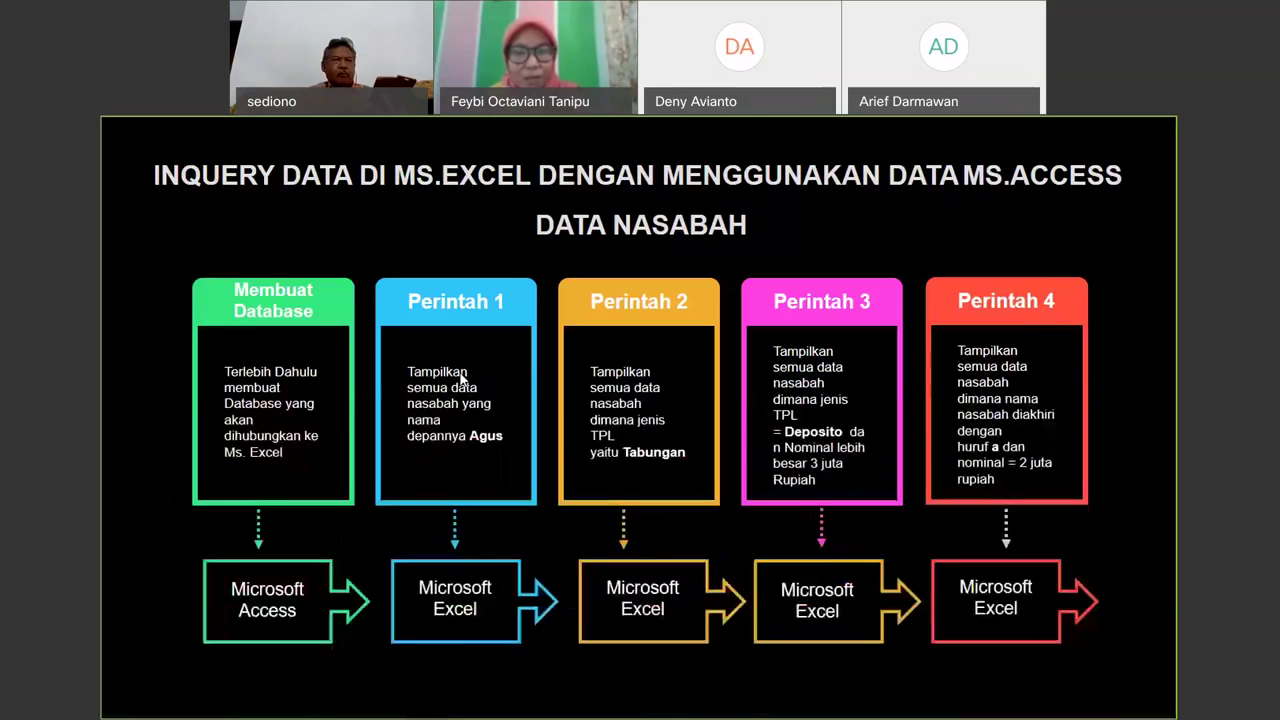